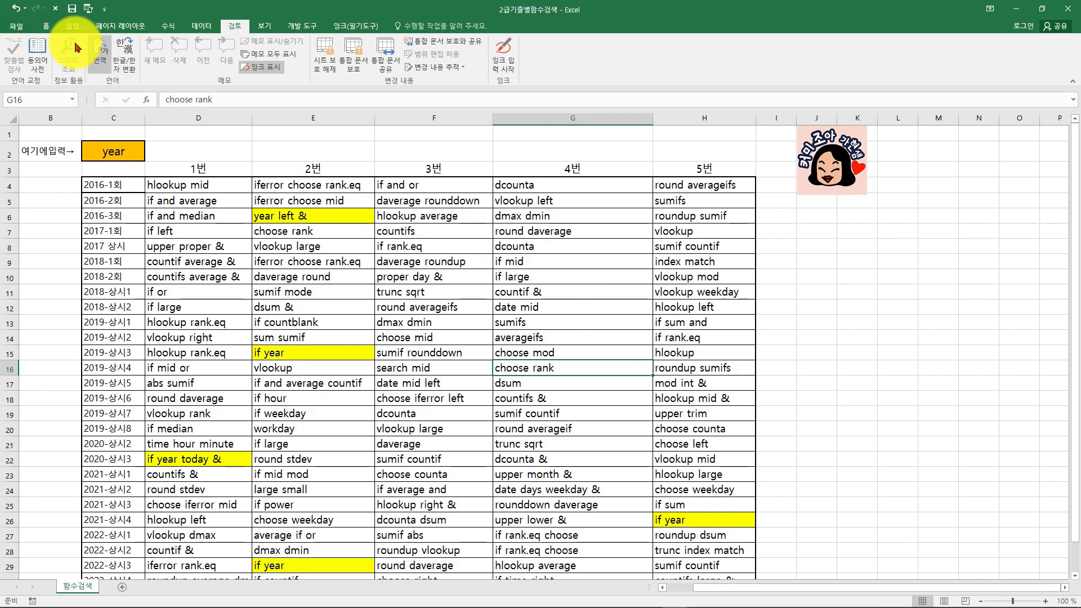
left_click(46, 26)
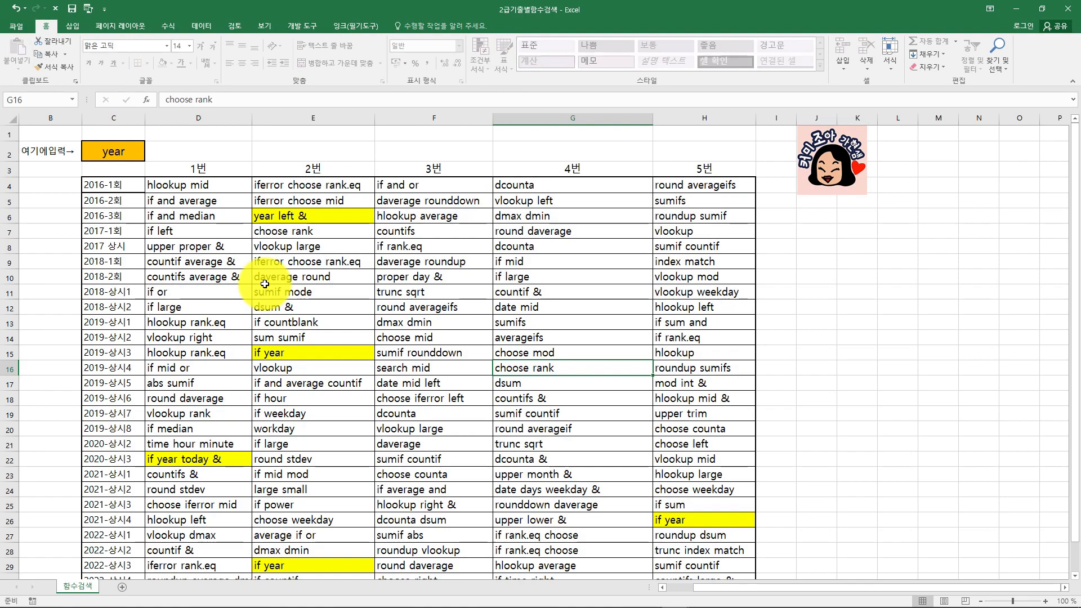
left_click(427, 306)
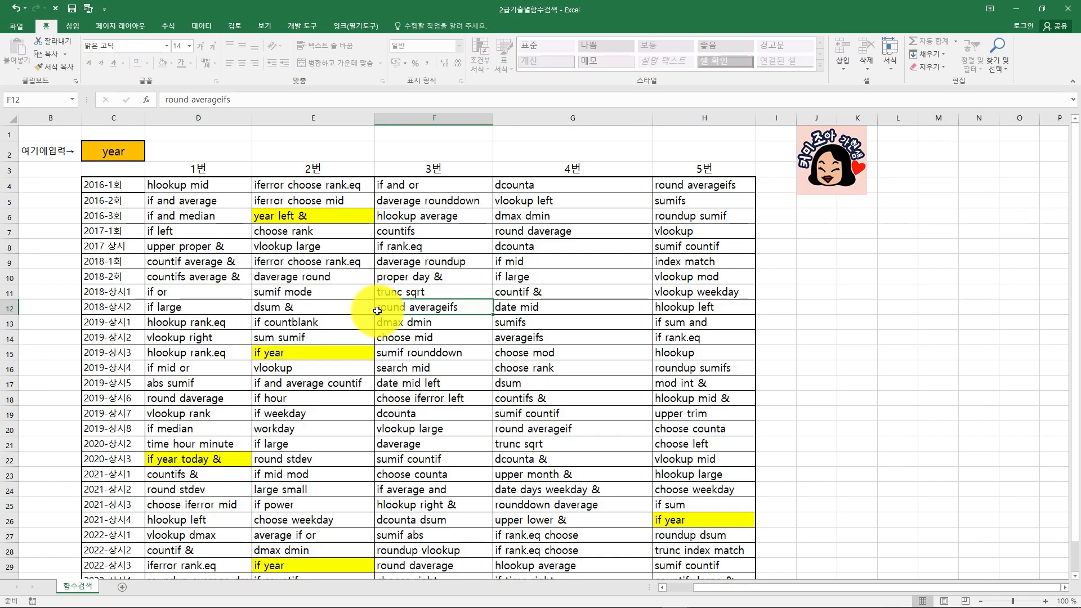
scroll(456, 350, "down", 2)
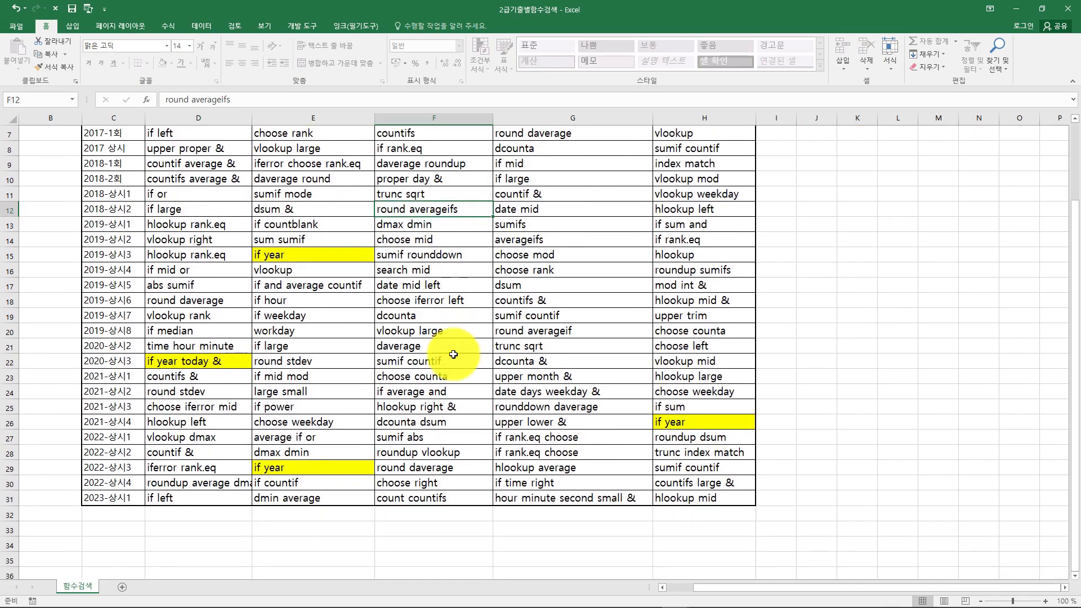
scroll(316, 295, "up", 2)
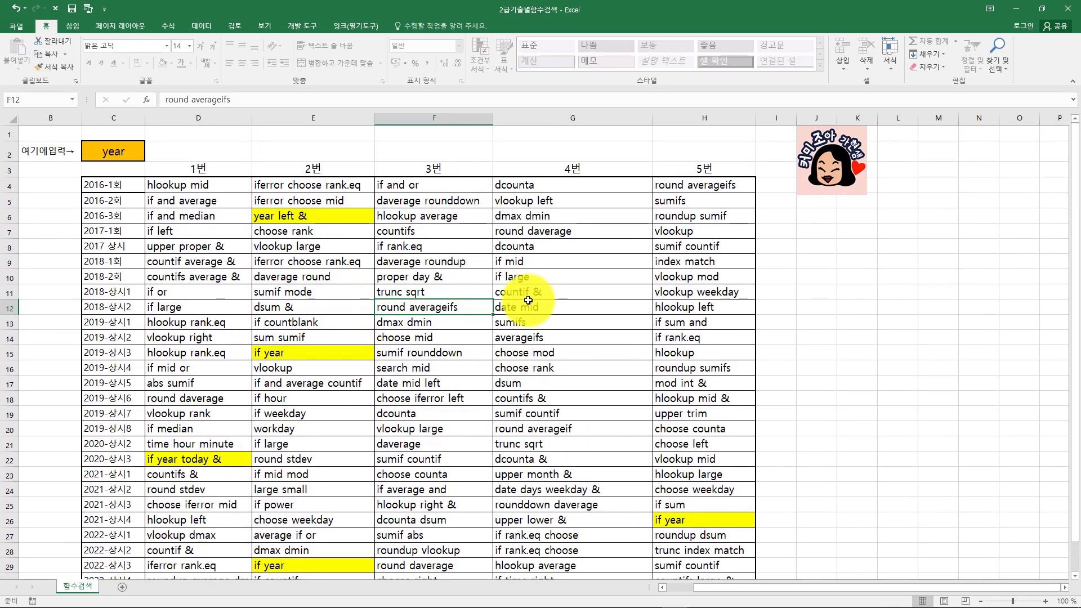
- Search the past-exam function table for sqrt through the input cell C2 and check the matching exam rounds
left_click(114, 151)
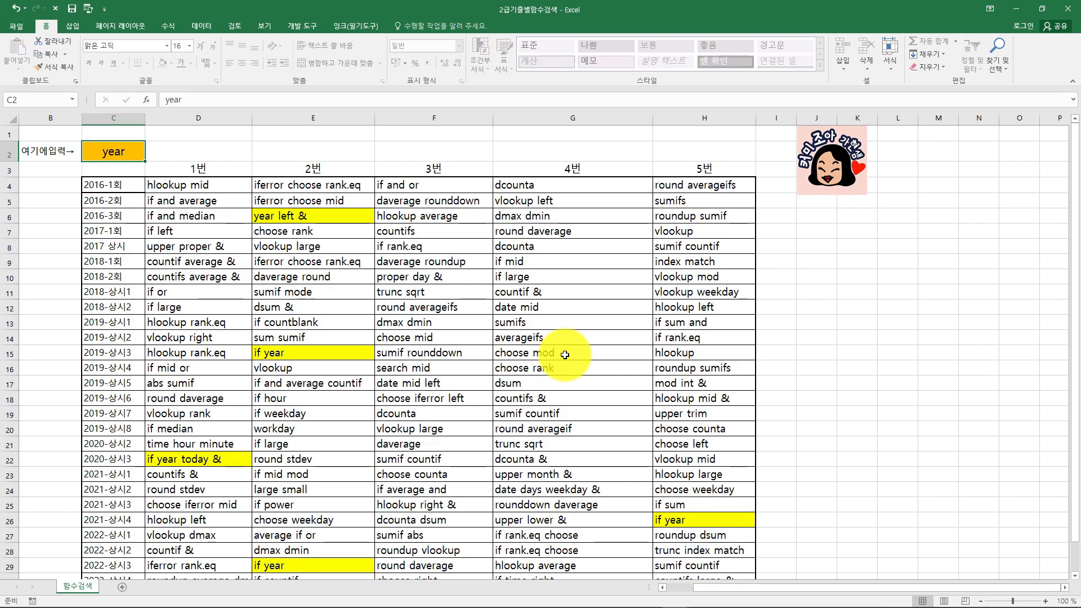
type("s")
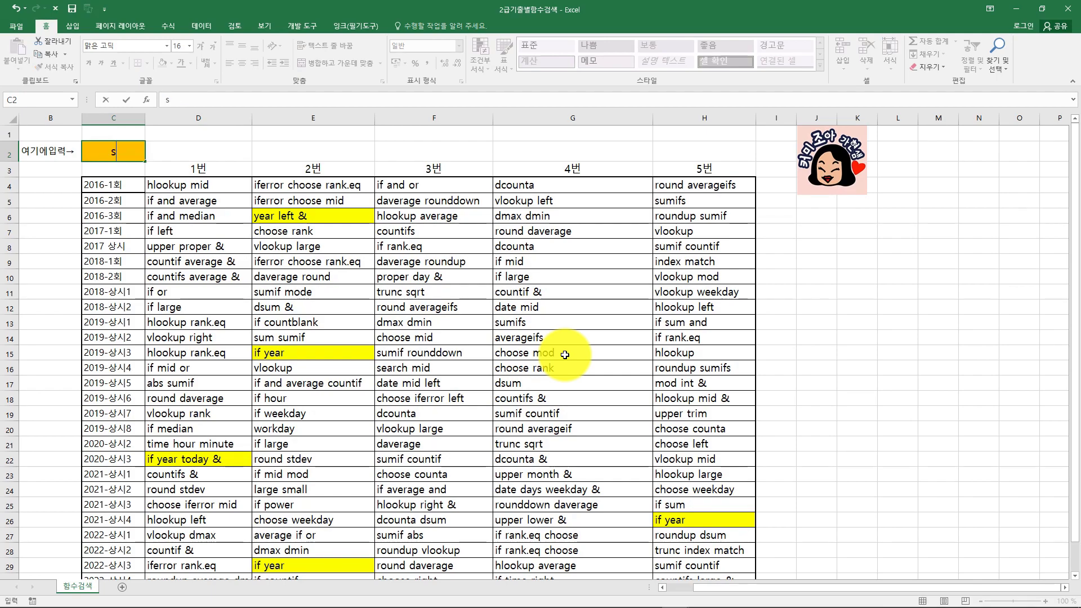
key("Return")
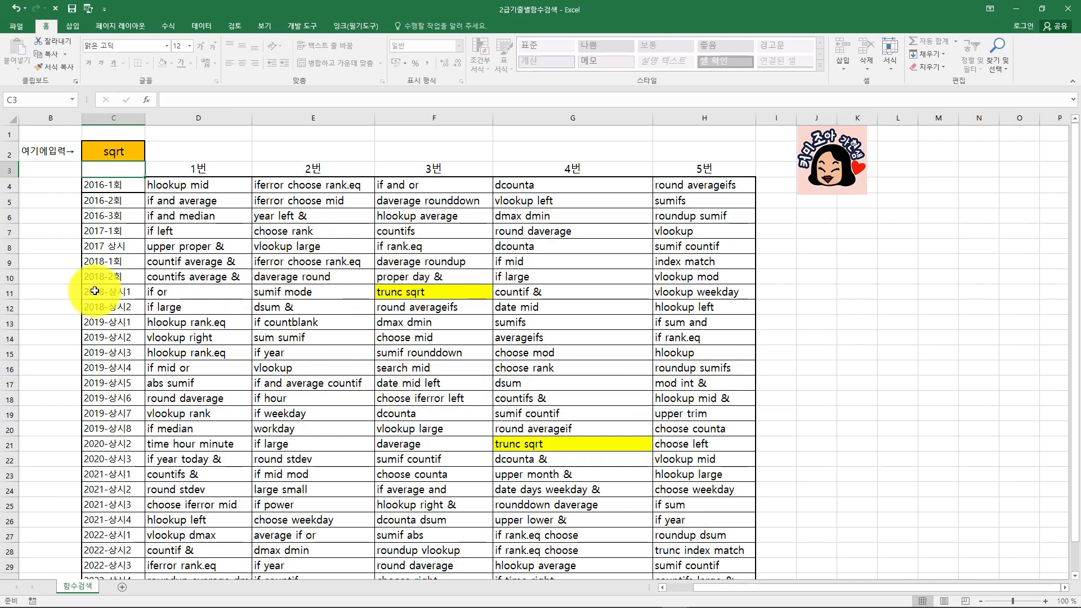
left_click(108, 294)
left_click(510, 443)
left_click(96, 438)
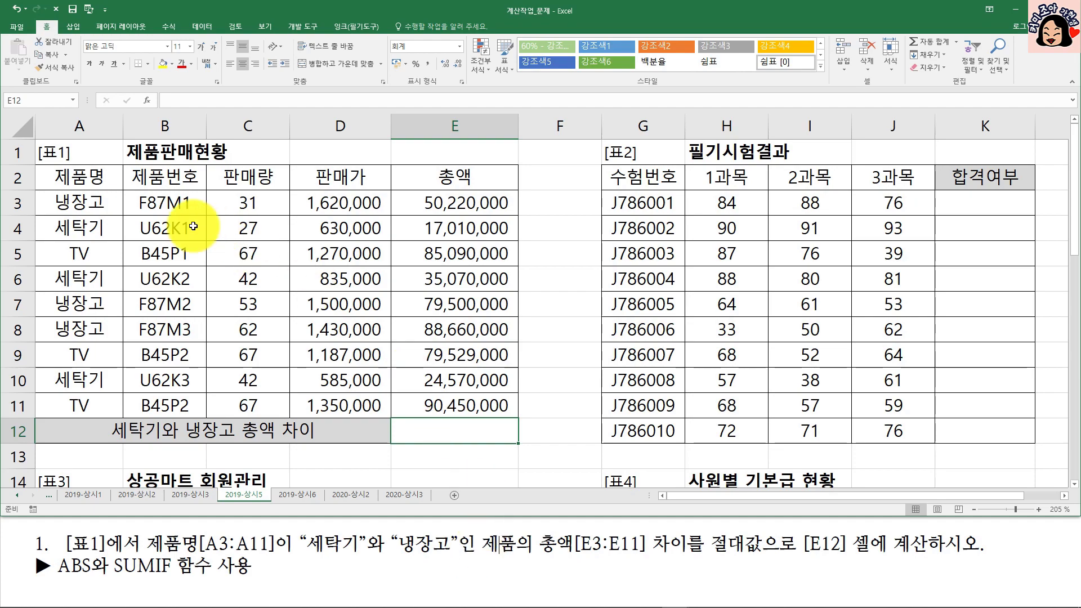
left_click(79, 207)
left_click(83, 229)
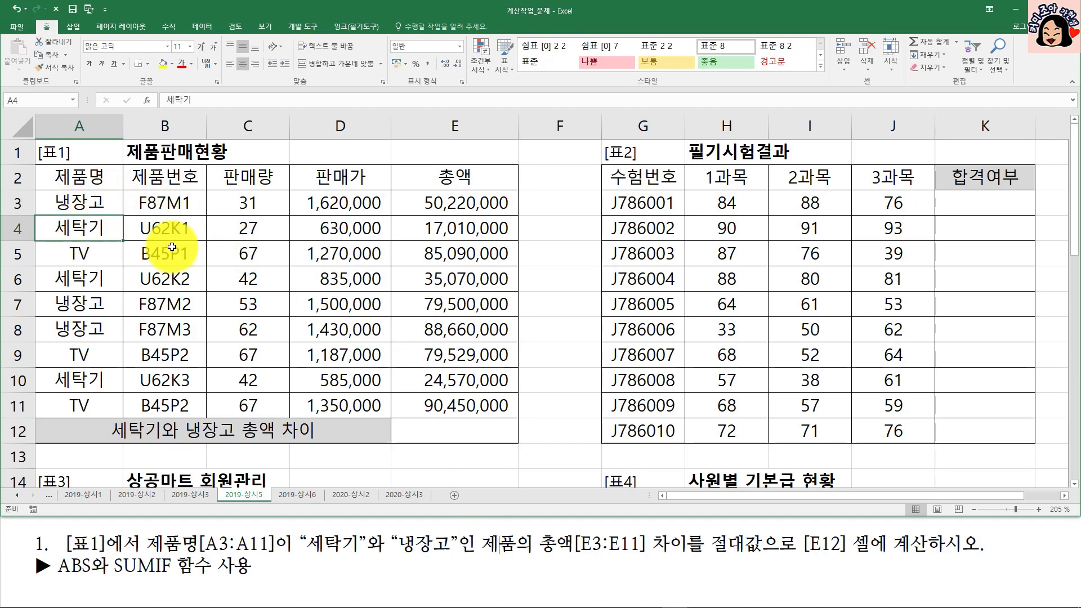
left_click(471, 213)
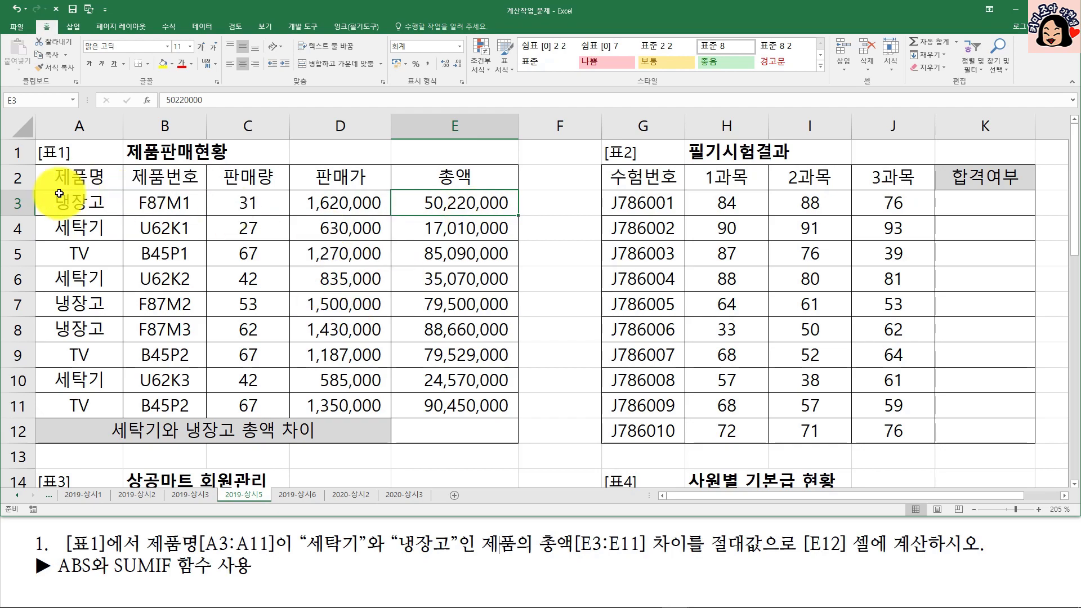
left_click_drag(77, 187, 77, 201)
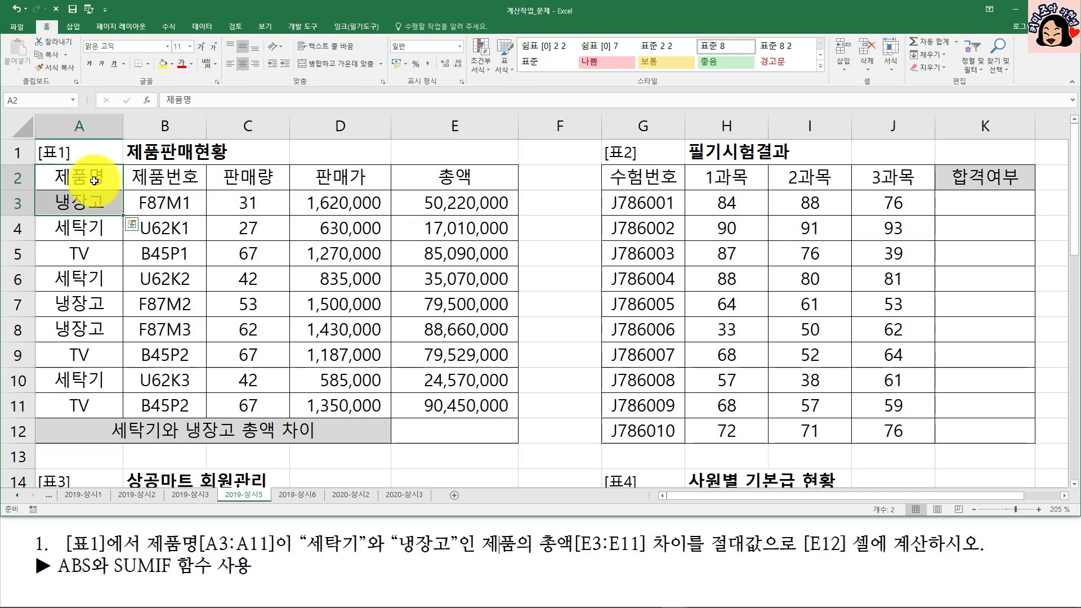
left_click(79, 225)
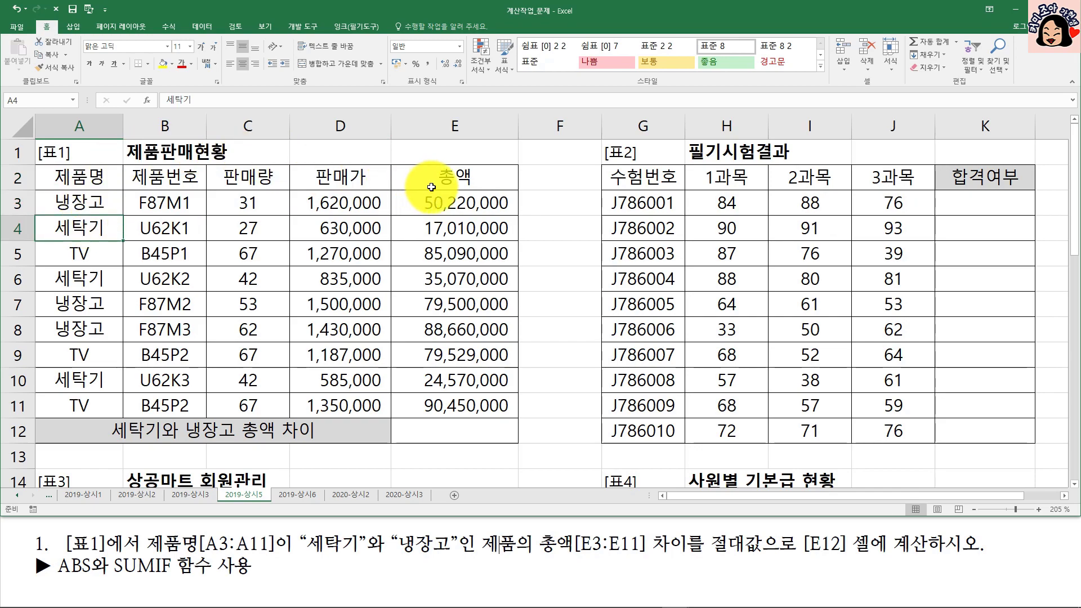
- In E12 of 표1, enter a SUMIF that adds E3:E11 where the product name in A3:A11 is "세탁기"
left_click(462, 431)
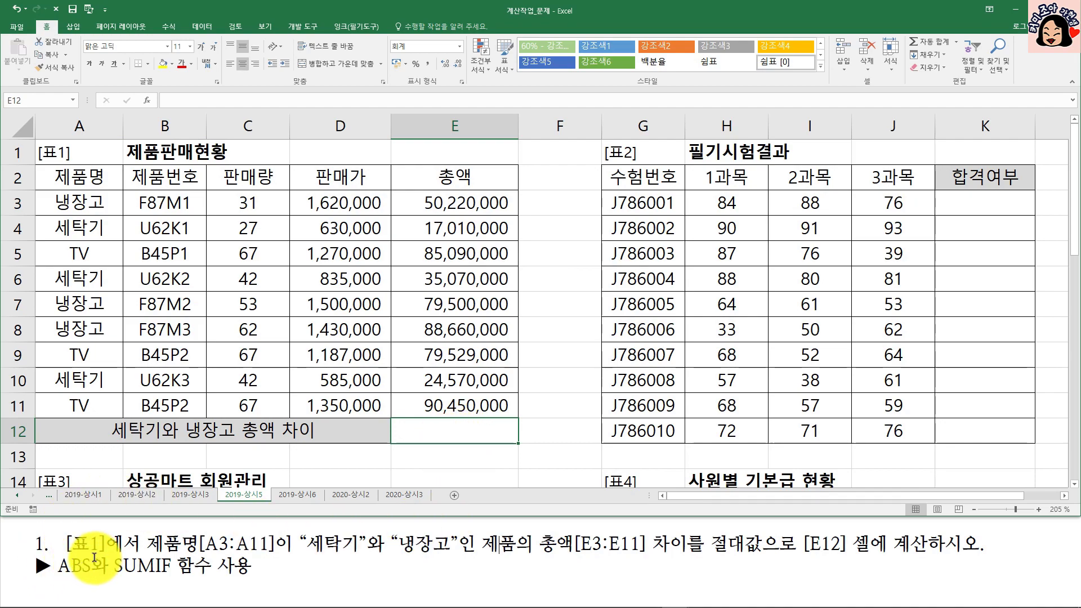
type("=SUMIF(")
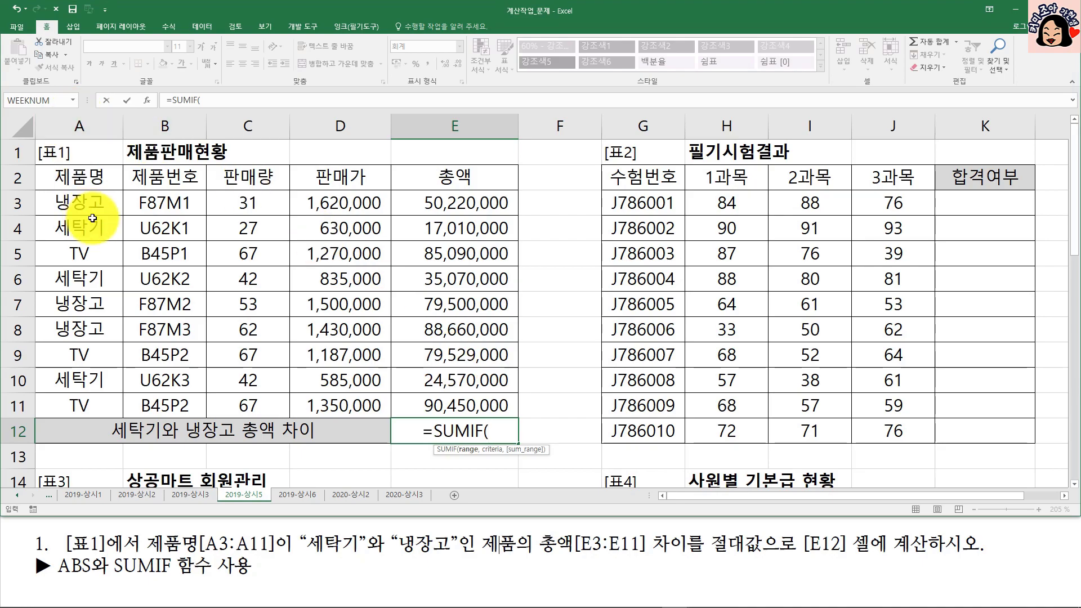
left_click(90, 197)
left_click_drag(90, 197, 86, 405)
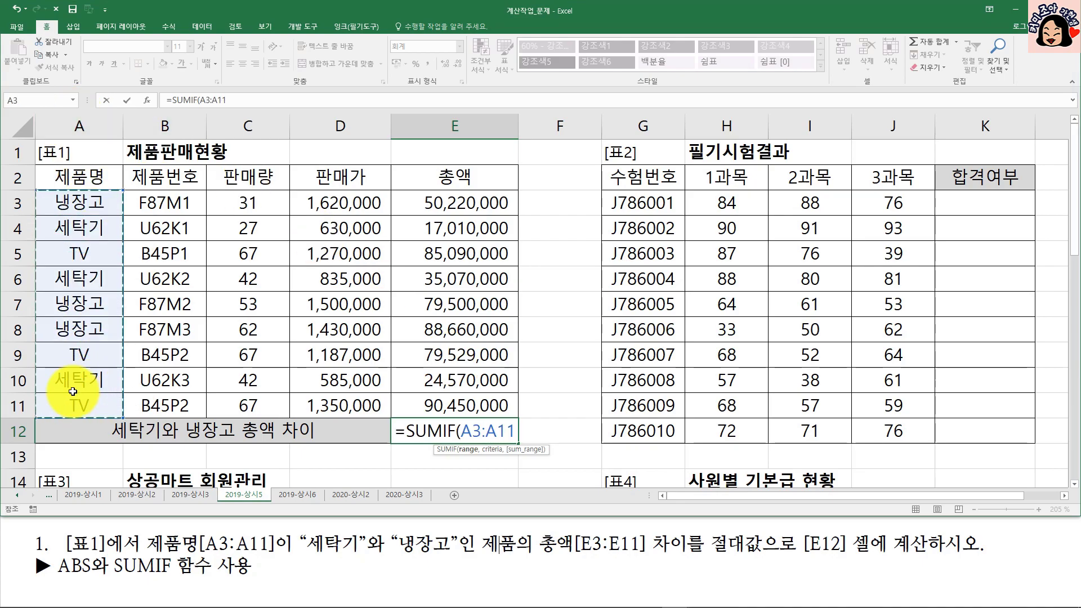
type(",\"")
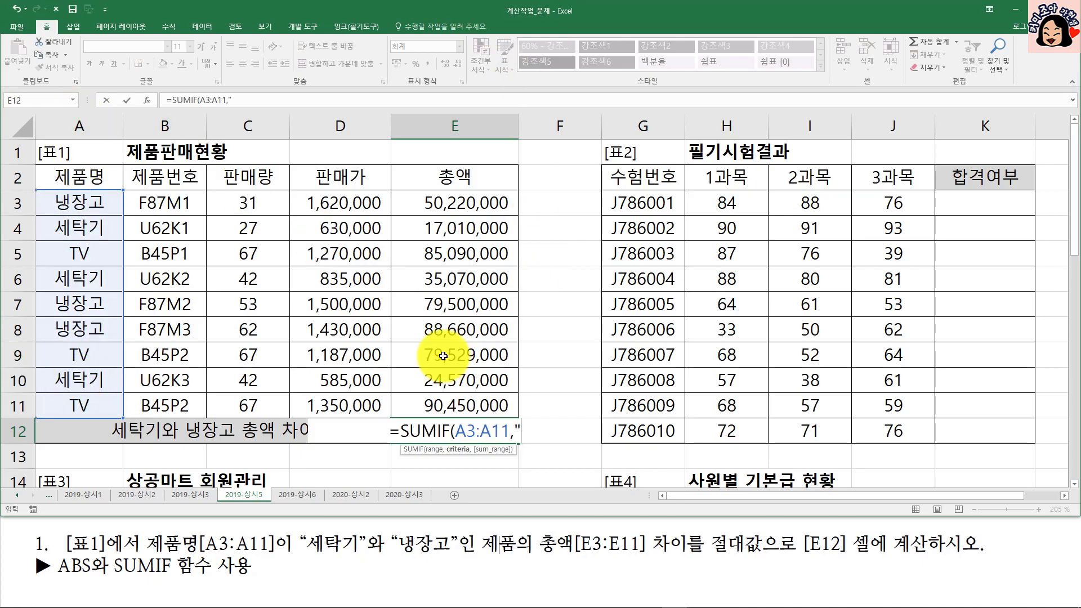
type("세탁")
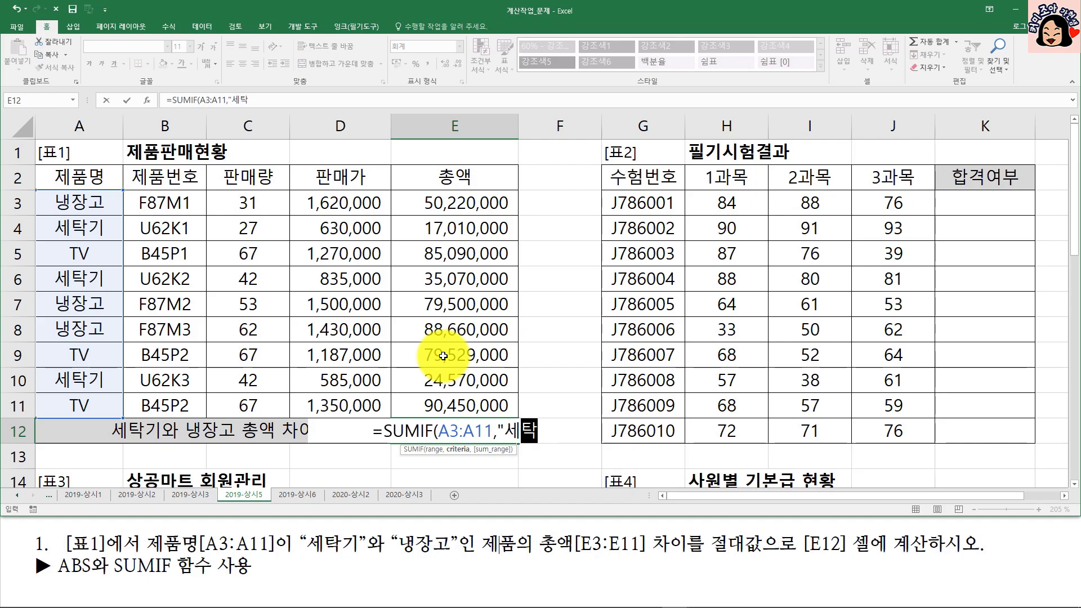
type("기\",")
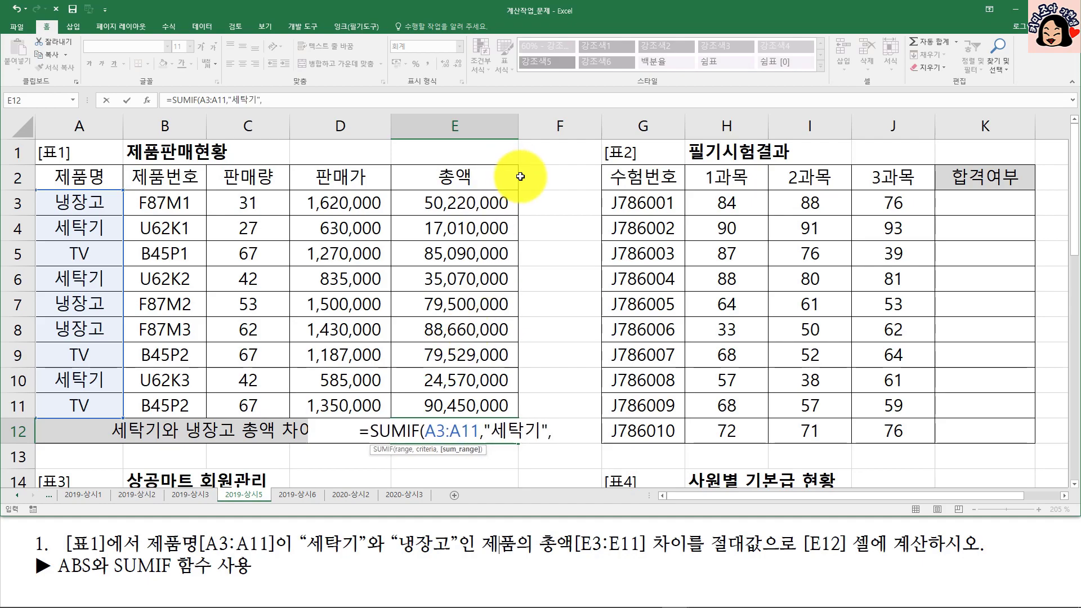
left_click_drag(475, 210, 440, 402)
type(")")
key("ctrl+Return")
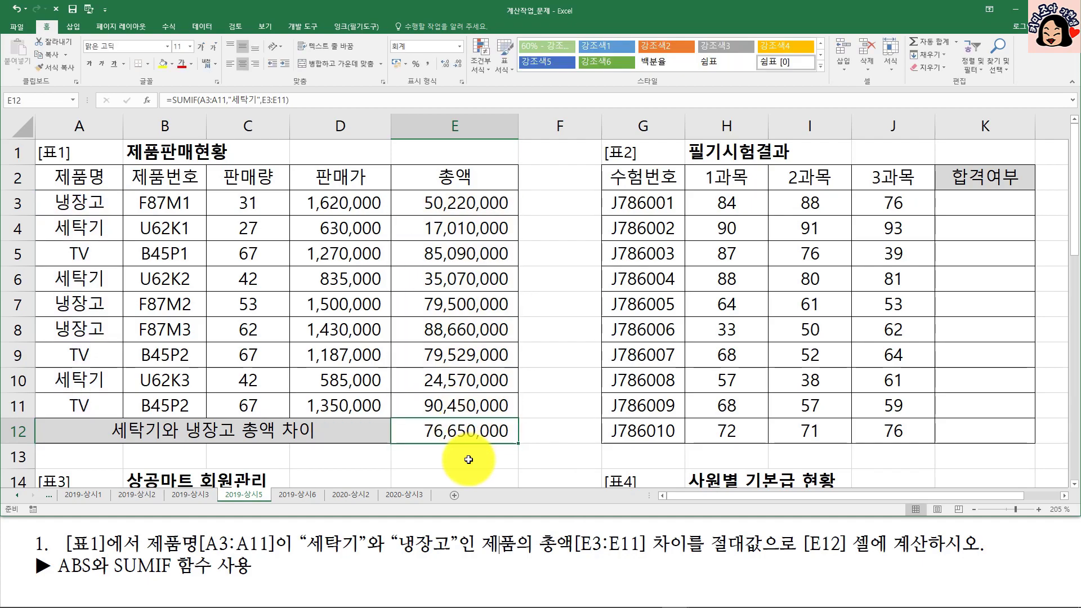
- Extend the E12 formula by subtracting a copy of its SUMIF with the criterion changed to "냉장고"
double_click(470, 434)
left_click_drag(464, 431, 504, 434)
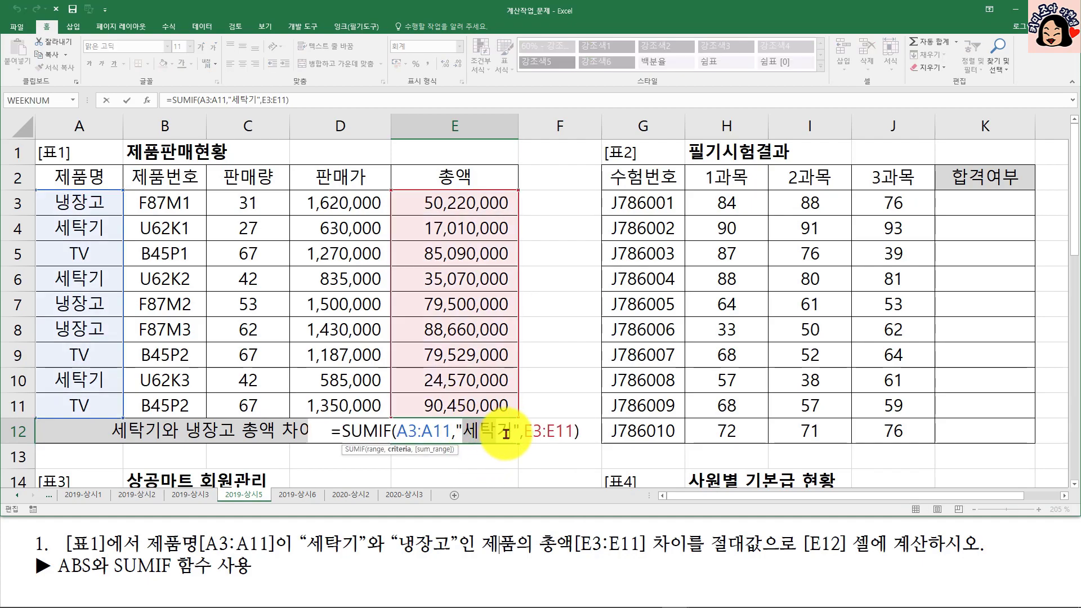
left_click_drag(352, 431, 596, 438)
key("ctrl+c")
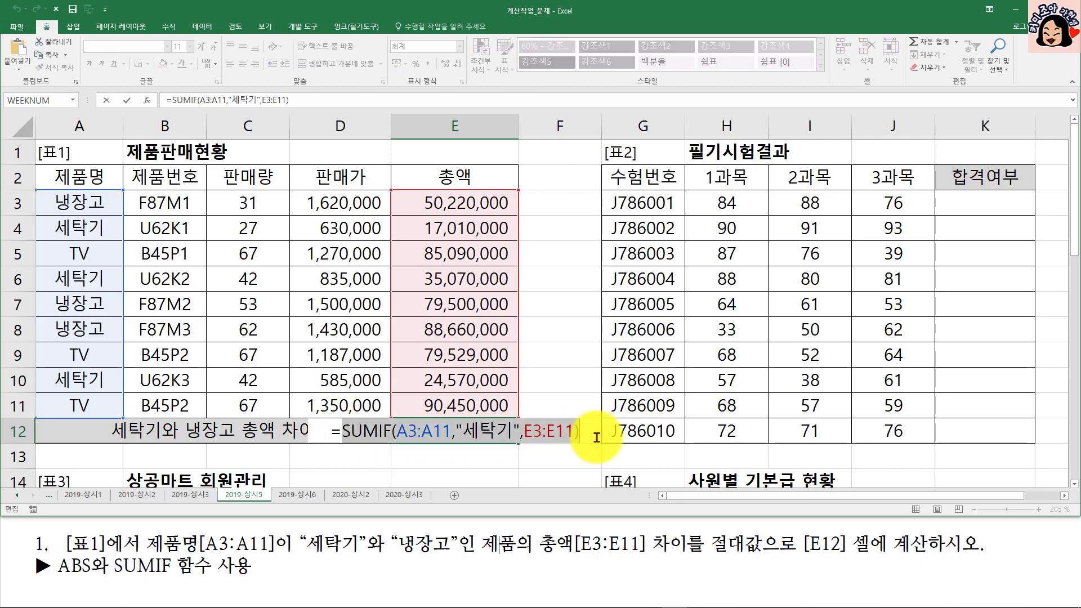
left_click(587, 431)
type("-")
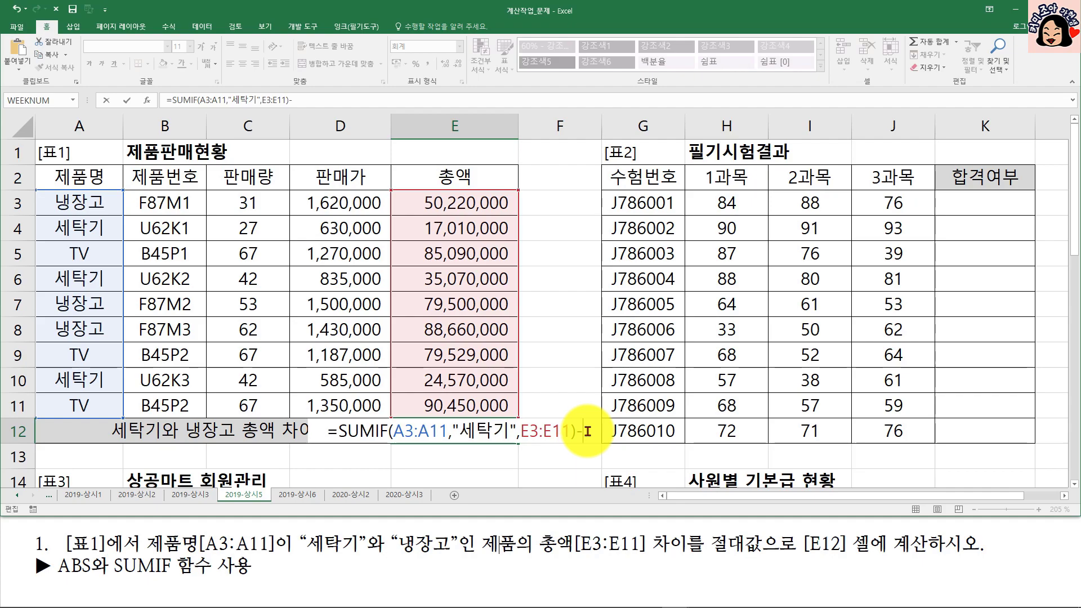
key("ctrl+v")
left_click_drag(589, 428, 628, 432)
type("냉장고")
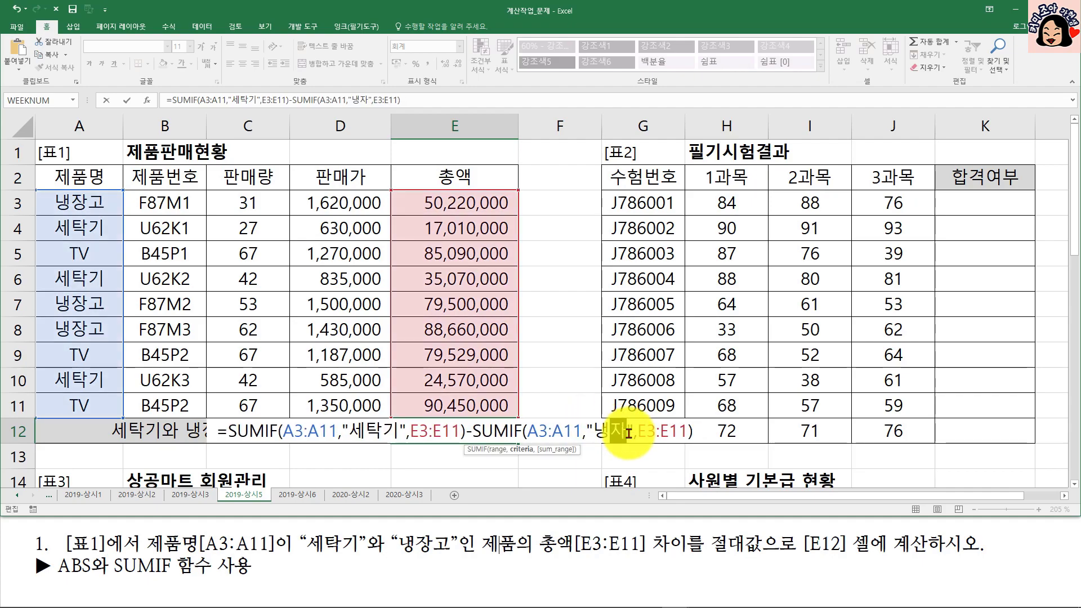
key("Return")
key("Up")
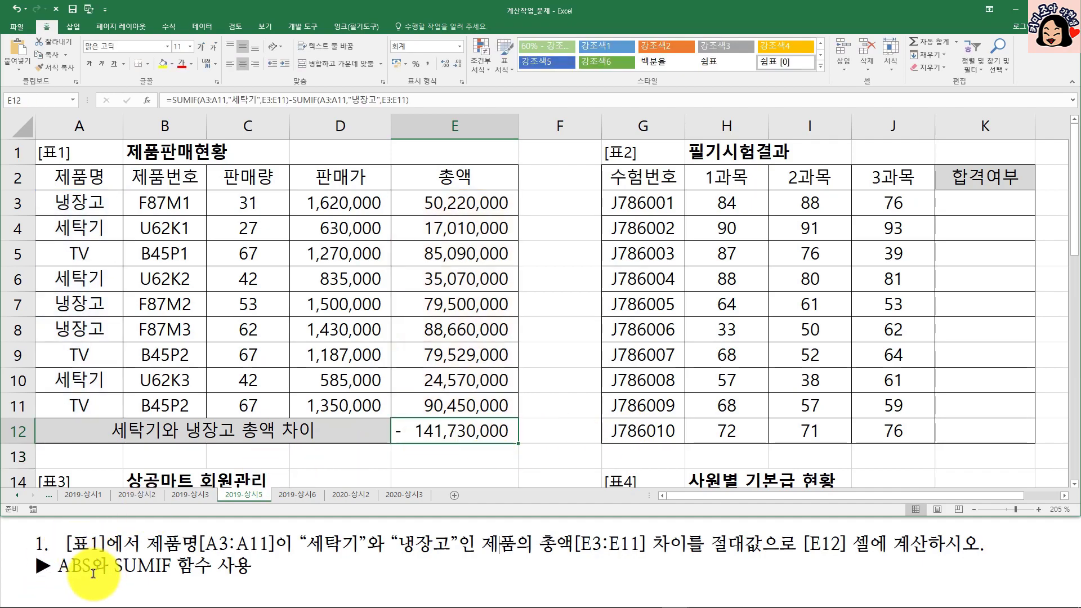
- Wrap the whole SUMIF difference in E12 in the ABS function
double_click(416, 429)
left_click(221, 434)
type("ㅁ")
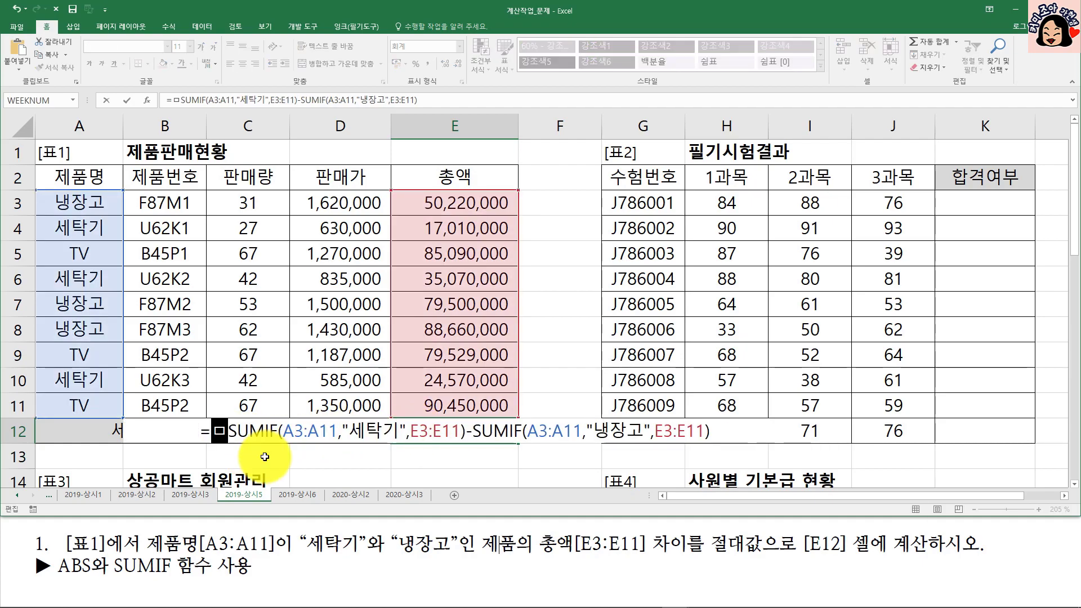
key("BackSpace")
type("abs")
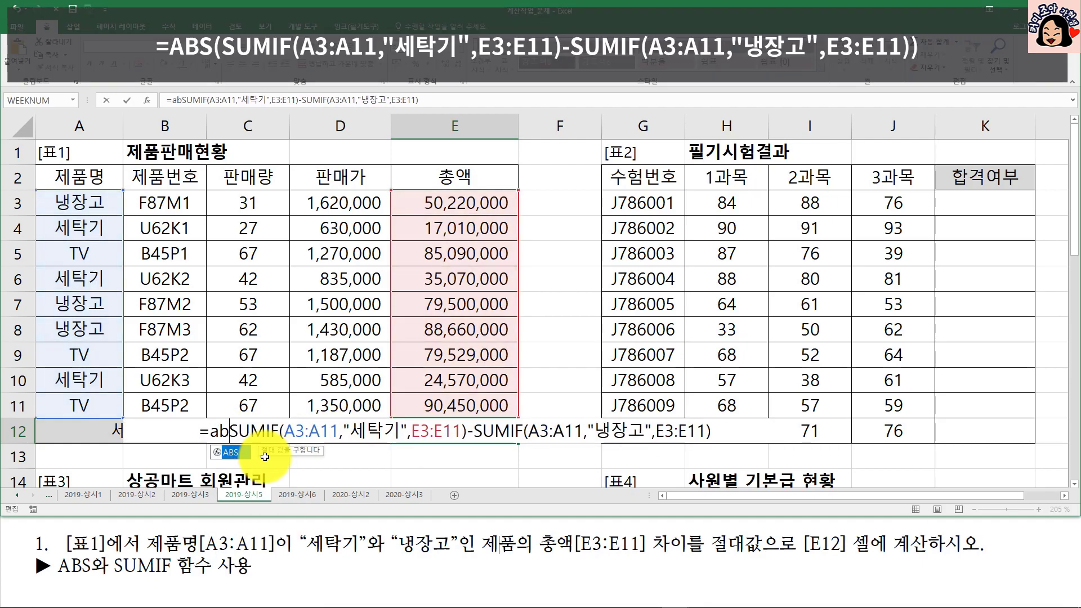
double_click(264, 510)
left_click(737, 431)
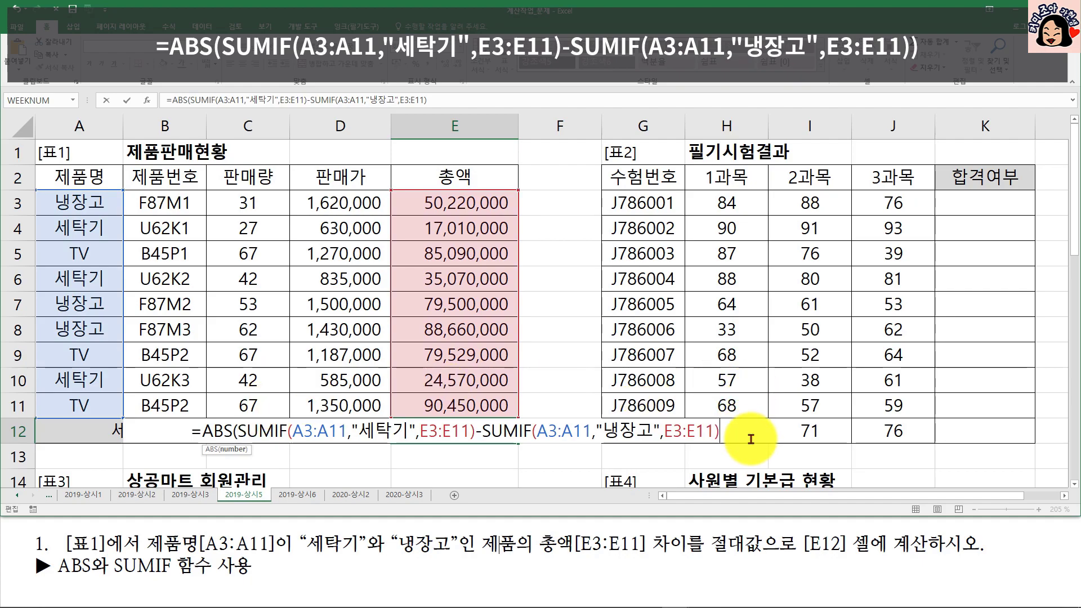
type(")")
key("ctrl+Return")
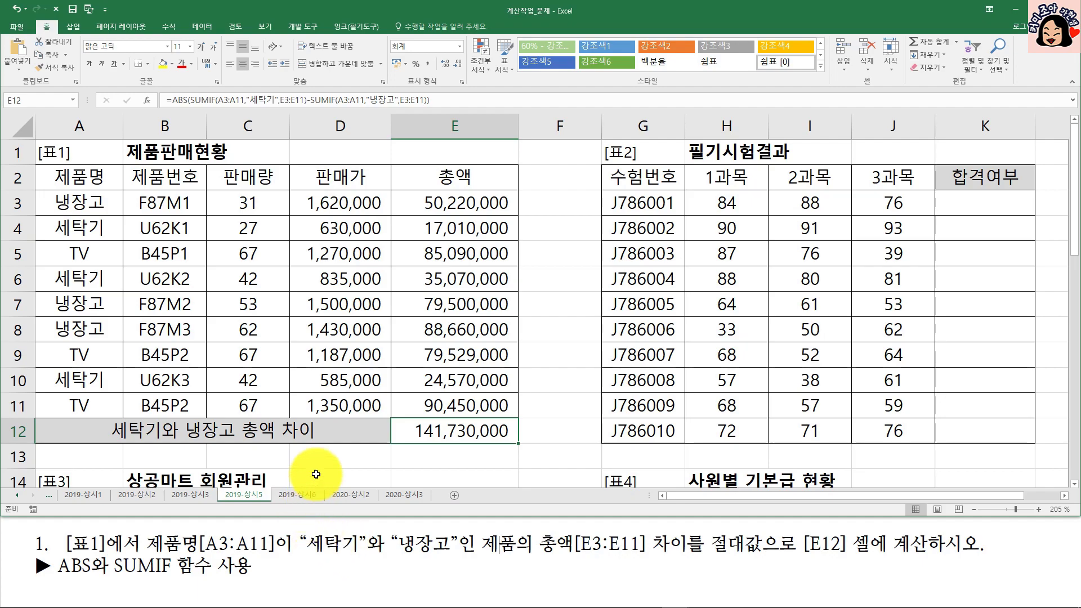
- Examine the three subject scores in H3:J3 of 표2 against the pass conditions for K3: each at least 40, average at least 60
left_click(467, 202)
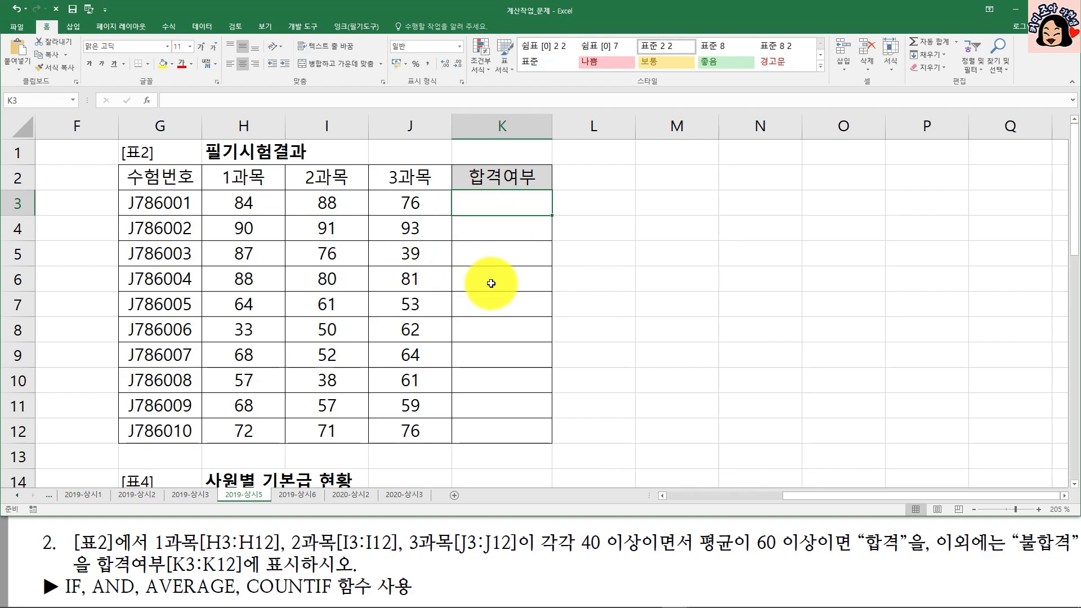
left_click(249, 202)
left_click(321, 204)
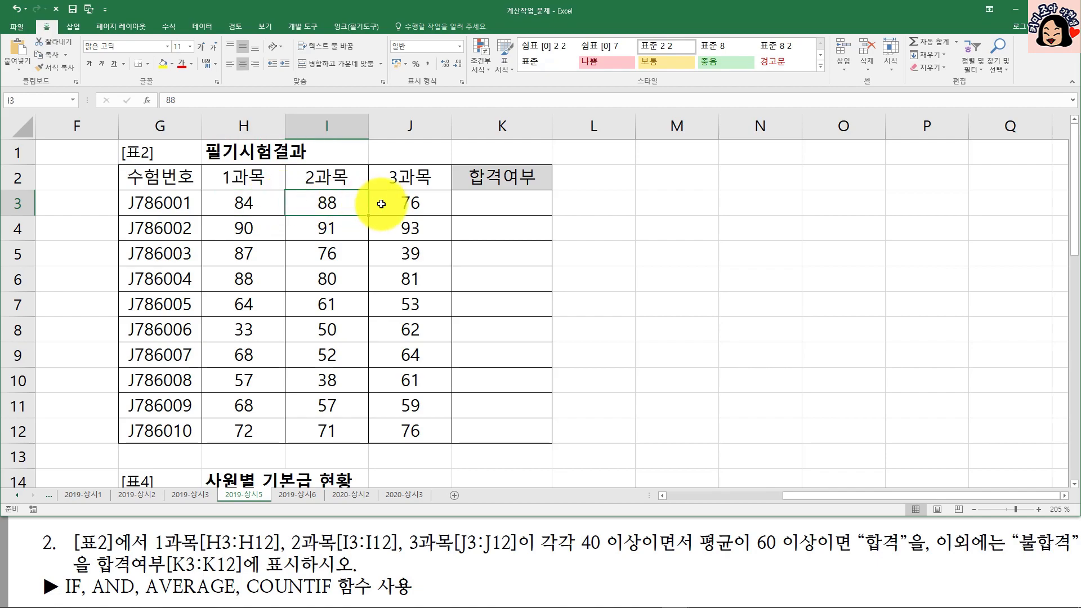
left_click(382, 204)
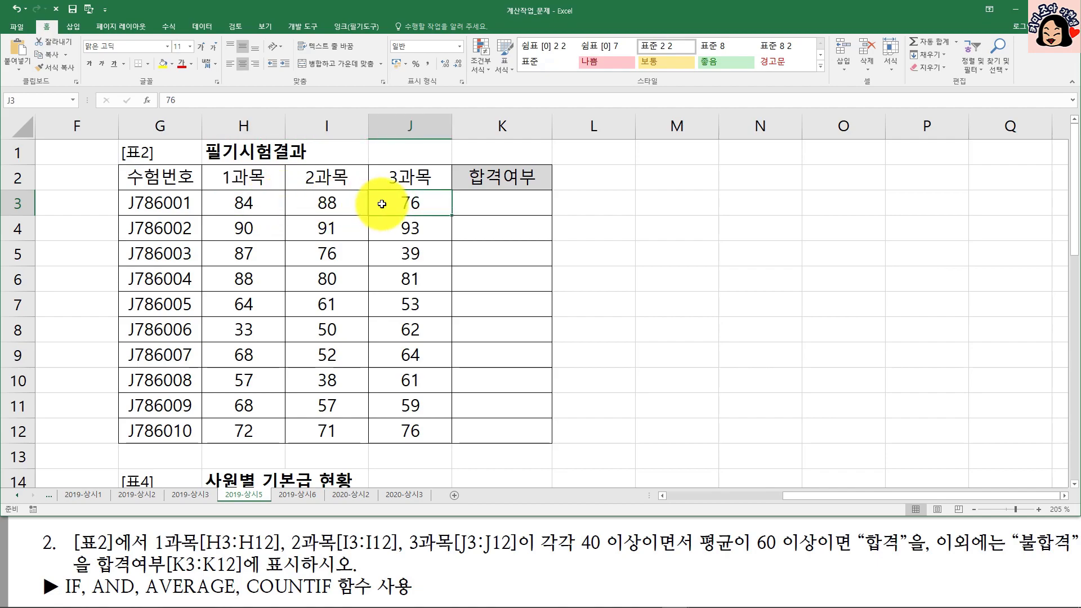
left_click(498, 203)
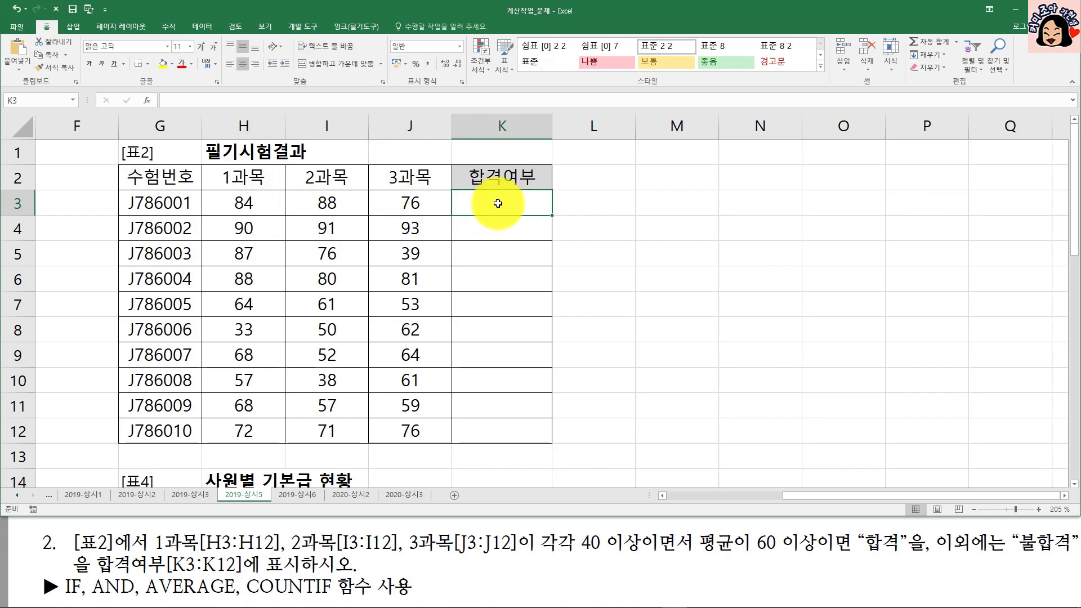
left_click(234, 202)
left_click(326, 204)
left_click(402, 203)
left_click(489, 205)
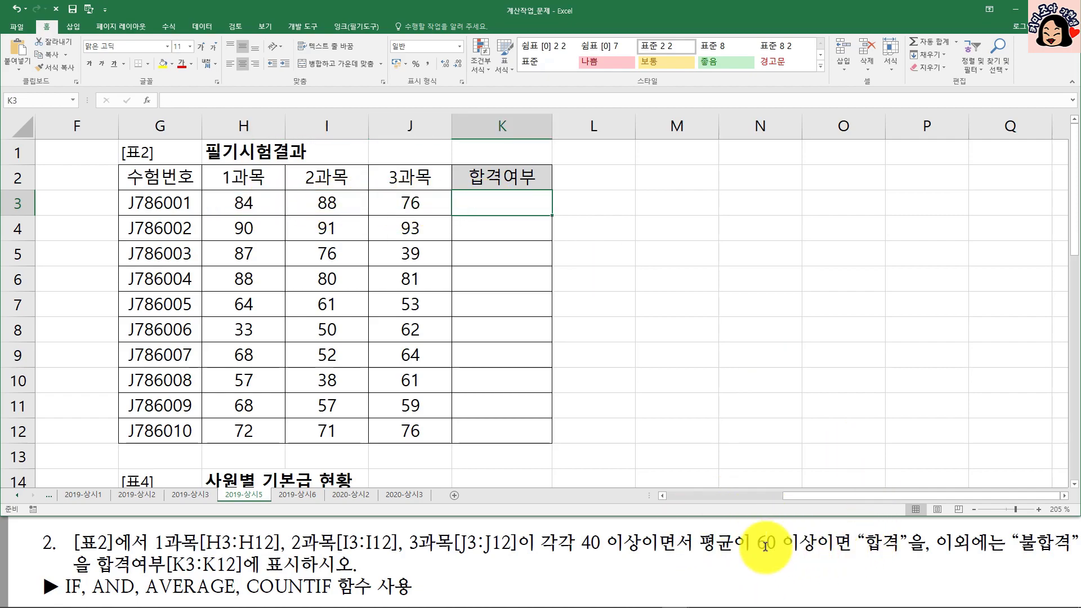
left_click_drag(251, 204, 397, 204)
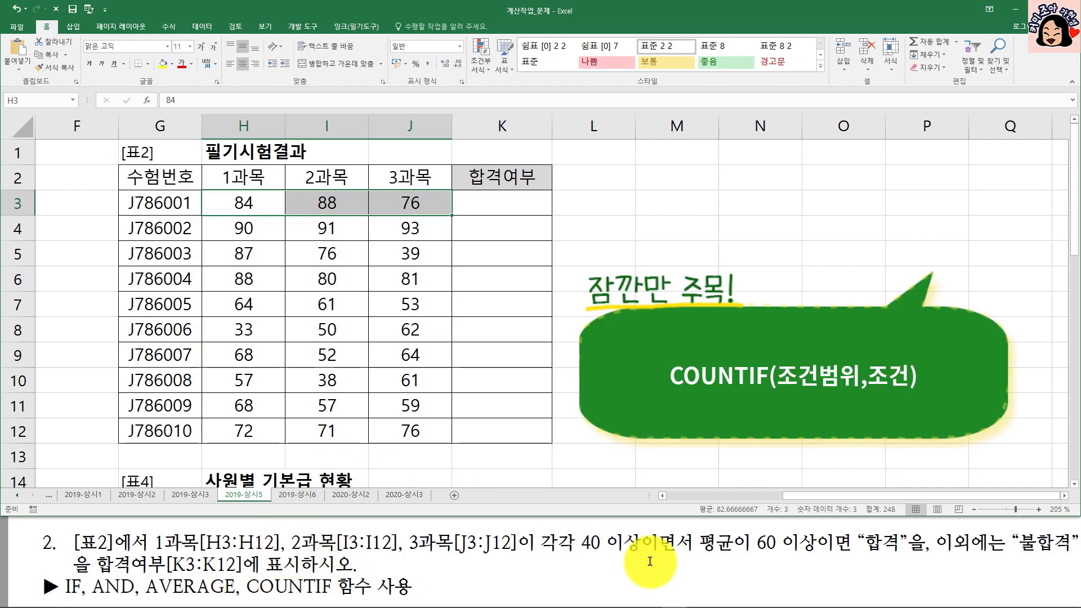
left_click(249, 200)
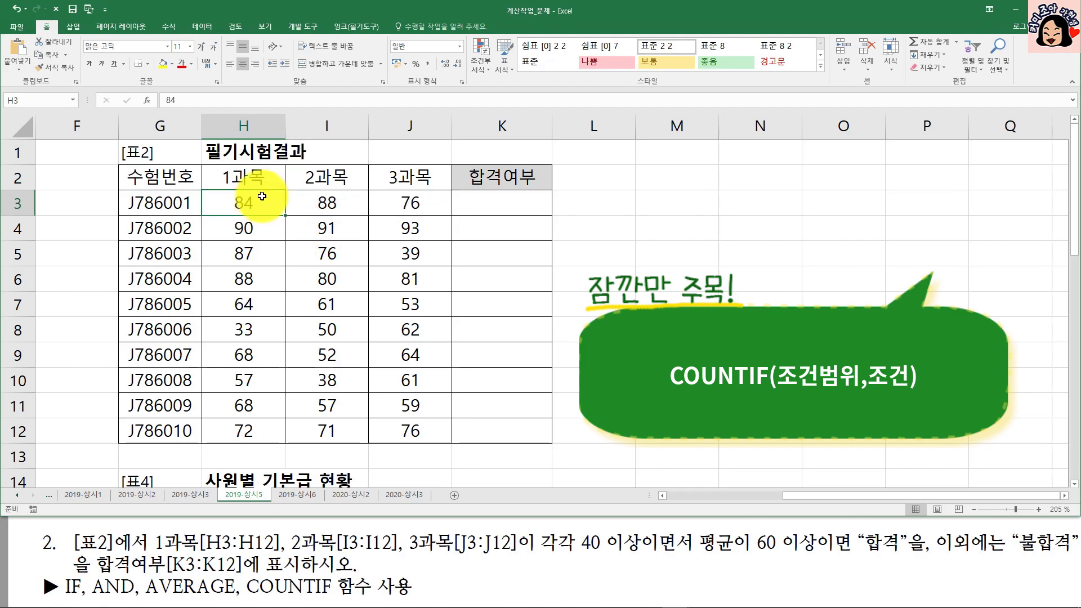
- In K3 of 표2, enter a COUNTIF that counts the scores in H3:J3 that are ">=40"
left_click(315, 202)
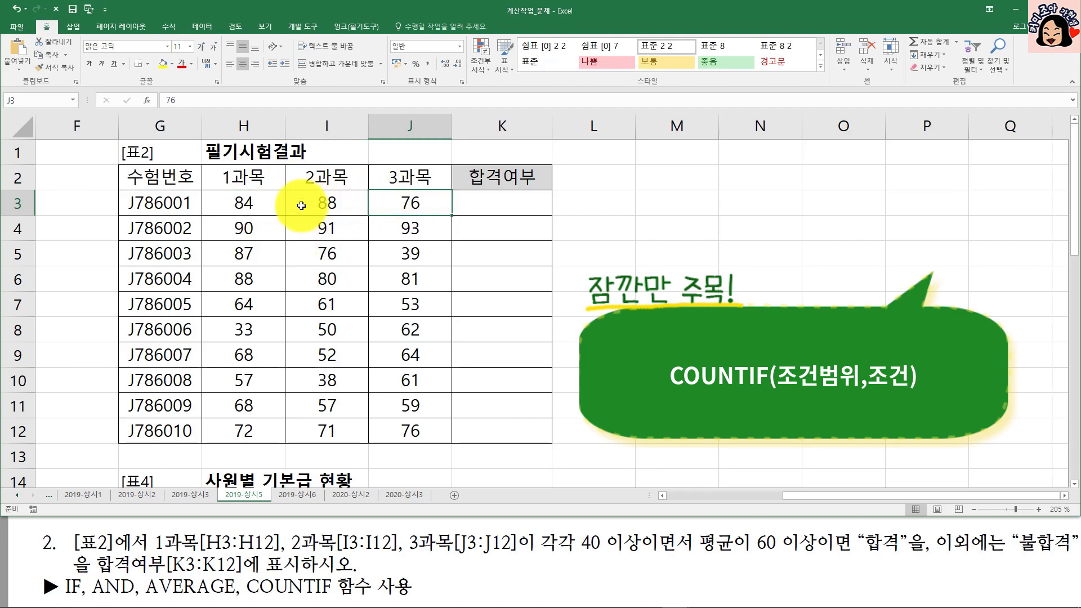
left_click_drag(248, 199, 396, 203)
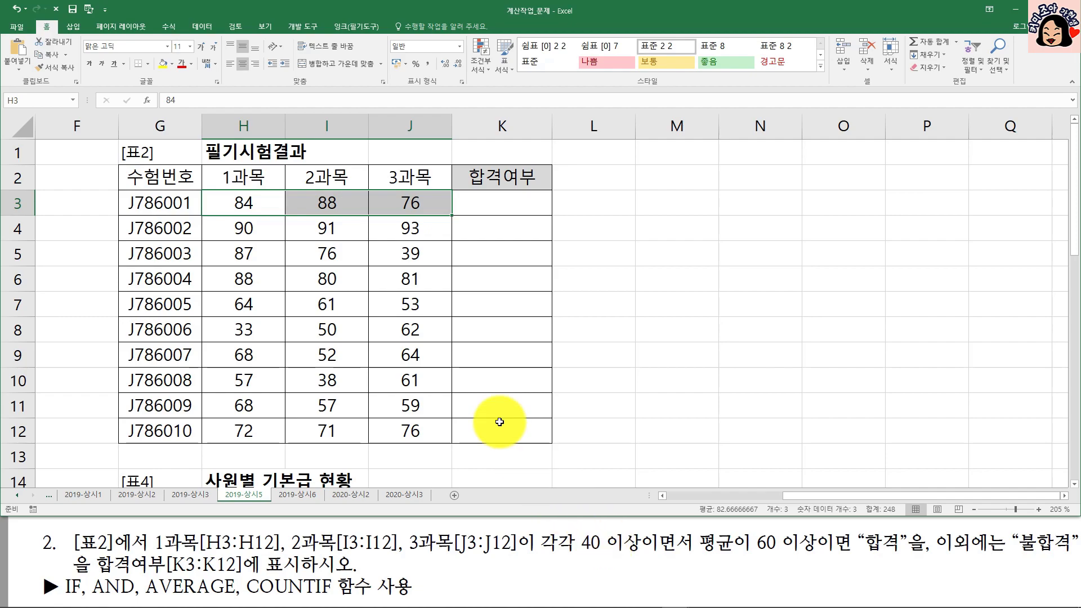
left_click(508, 210)
type("=coun")
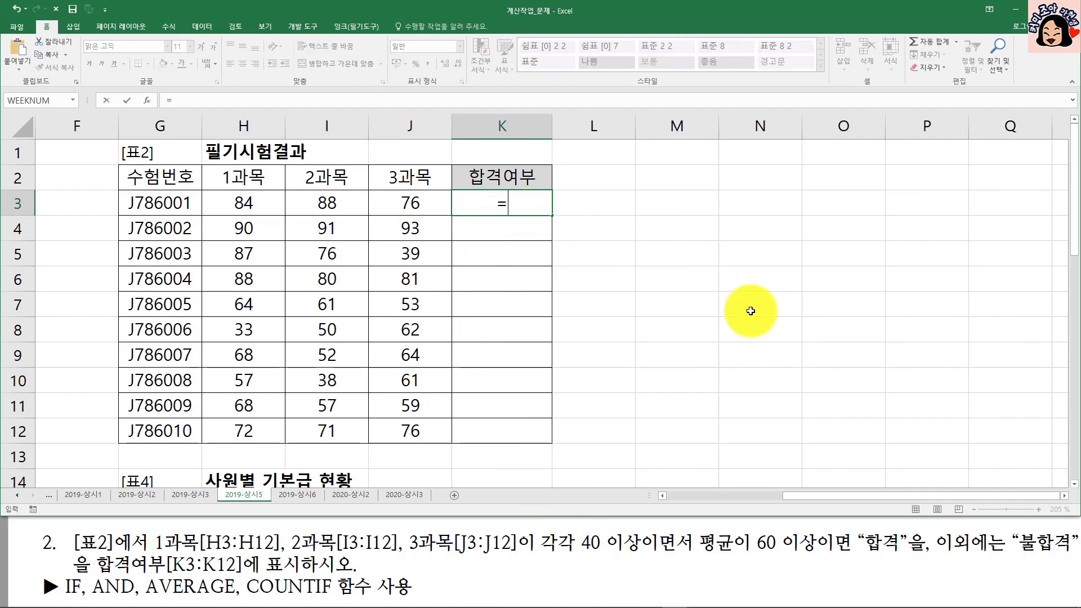
key("Down")
key("Down")
key("Down")
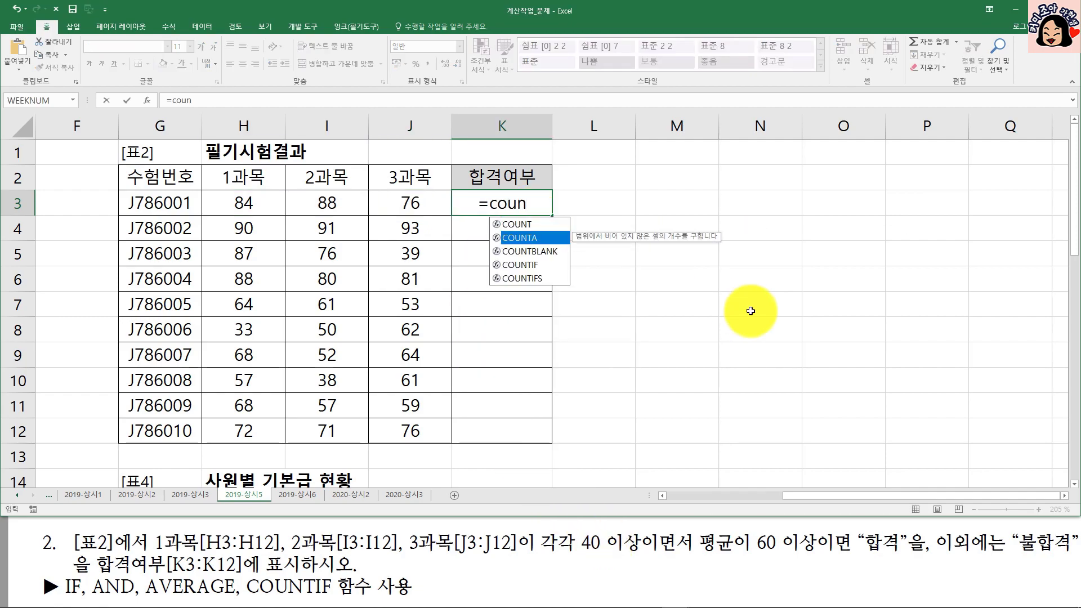
key("Tab")
left_click_drag(269, 202, 420, 202)
type(",\"")
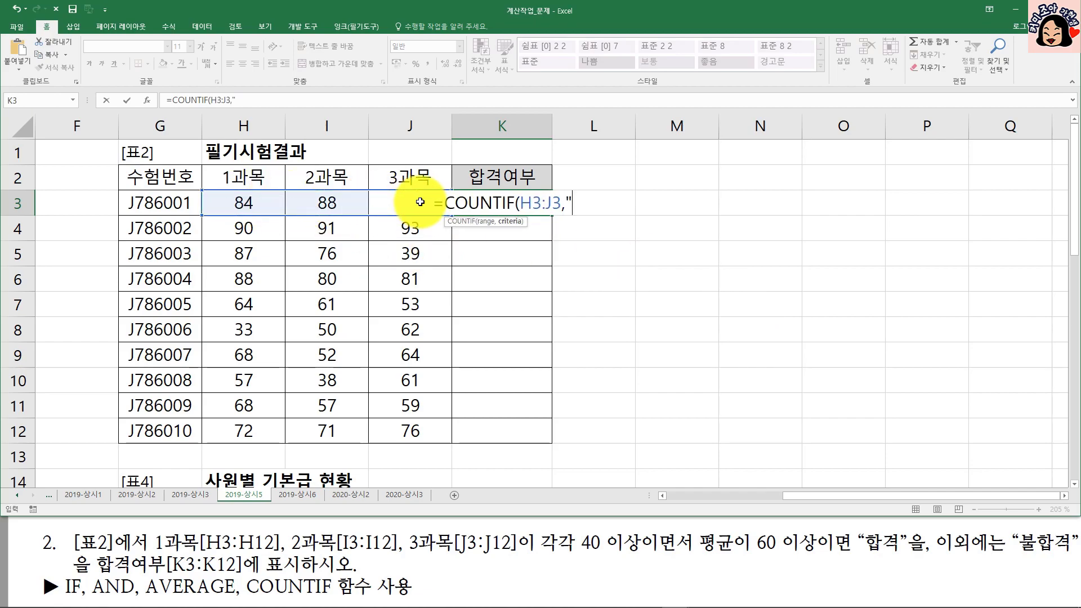
type(">=40\")")
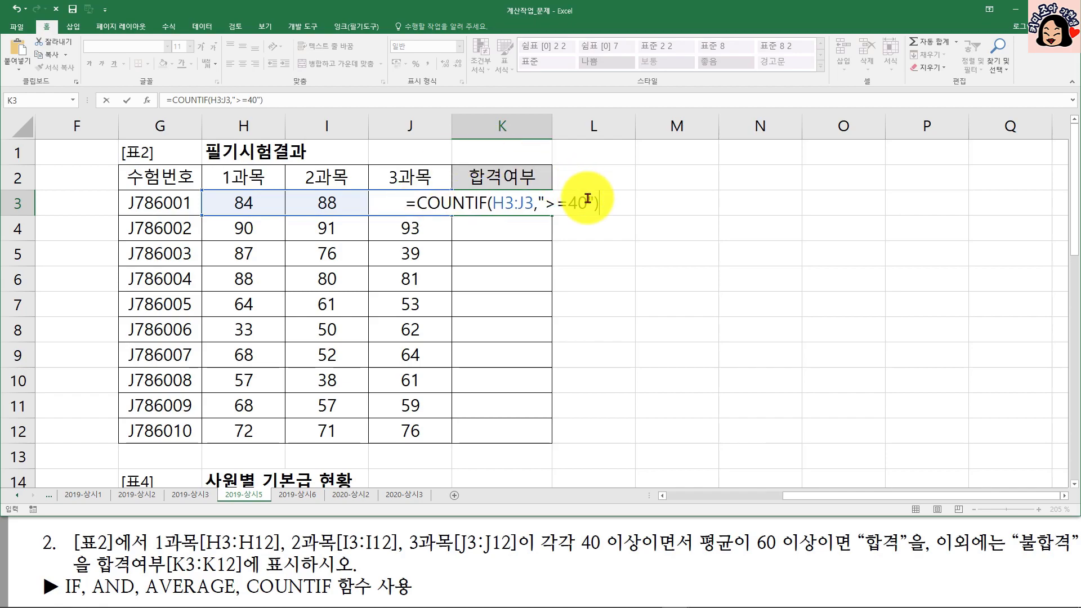
key("Return")
left_click(507, 204)
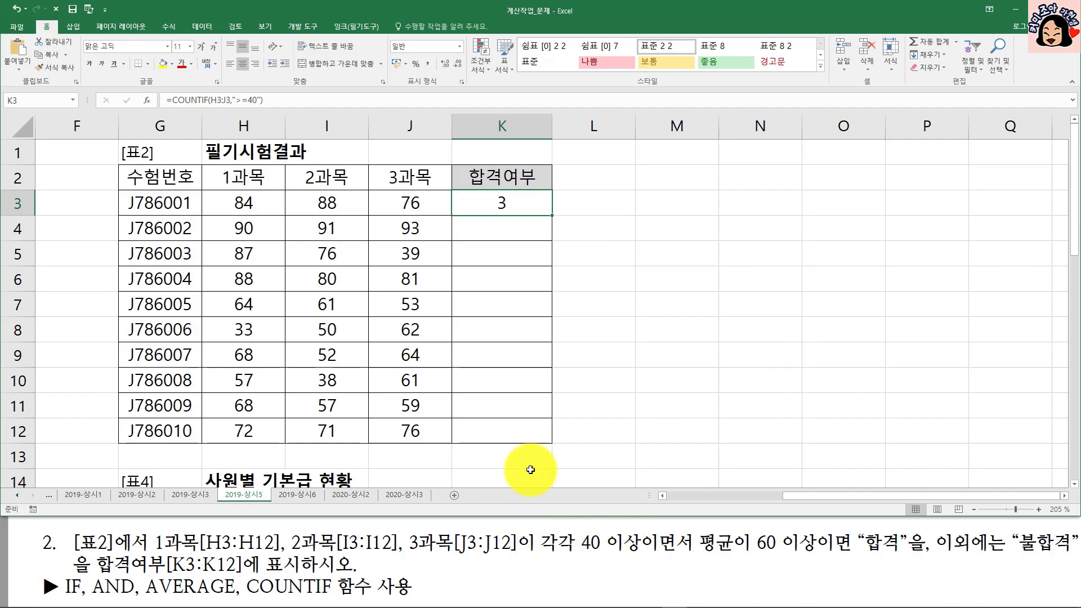
- Nest the K3 COUNTIF inside IF and AND, requiring its count to equal 3 as the first condition
double_click(504, 202)
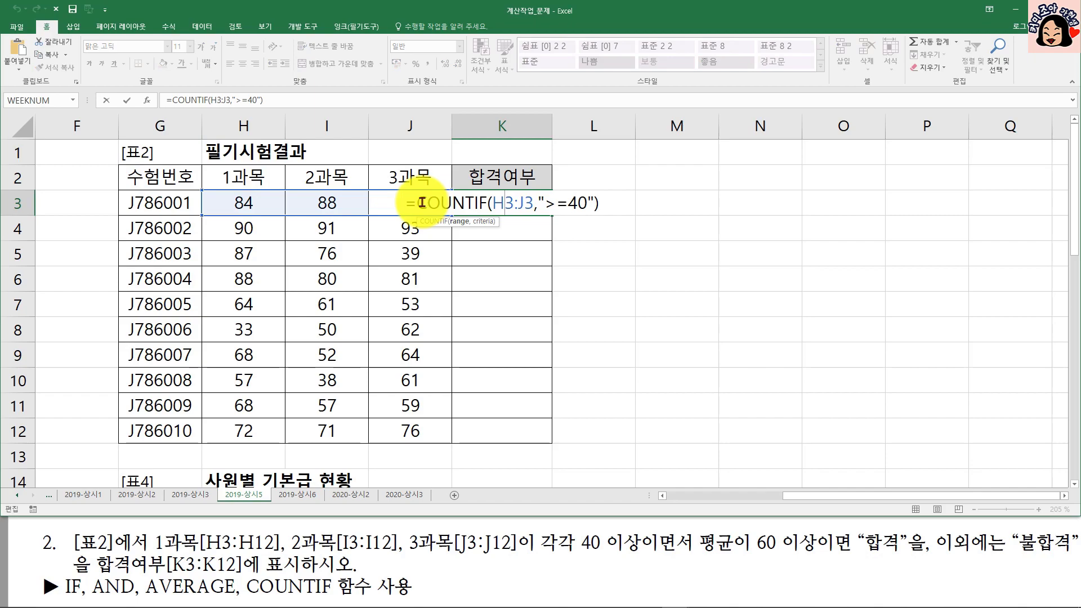
type("IF(AND(")
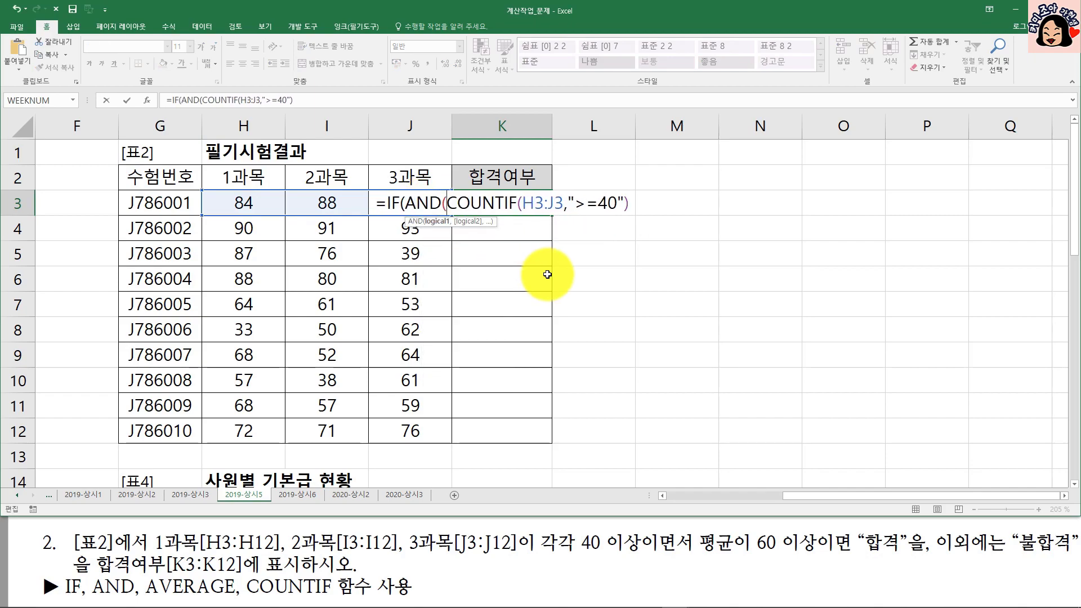
left_click(632, 205)
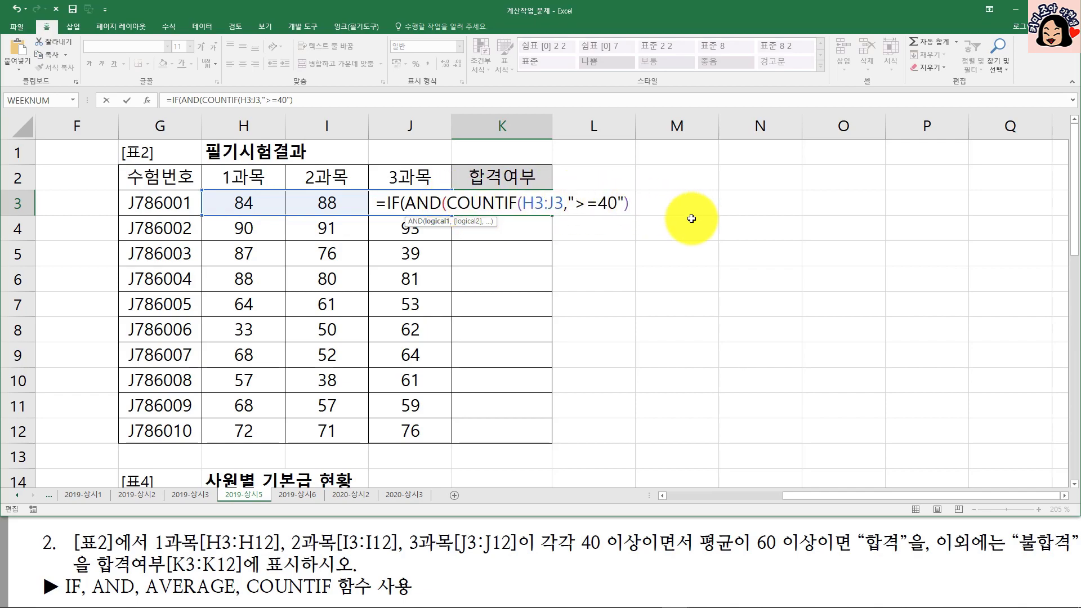
type("=3,")
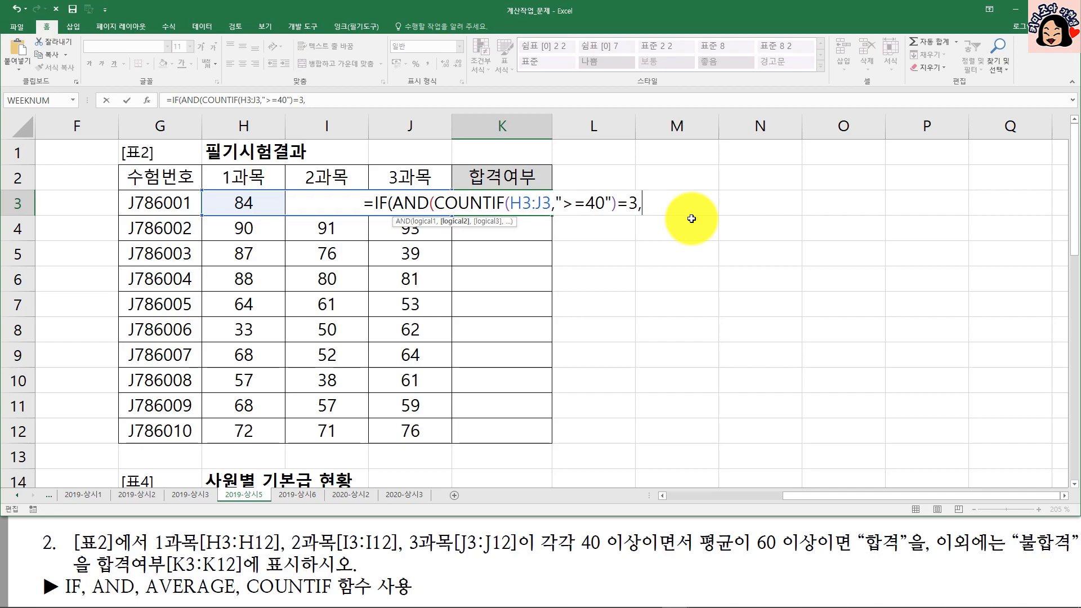
- Add AVERAGE(H3:J3)>=60 as the second AND condition in the K3 formula and close the AND
type("av")
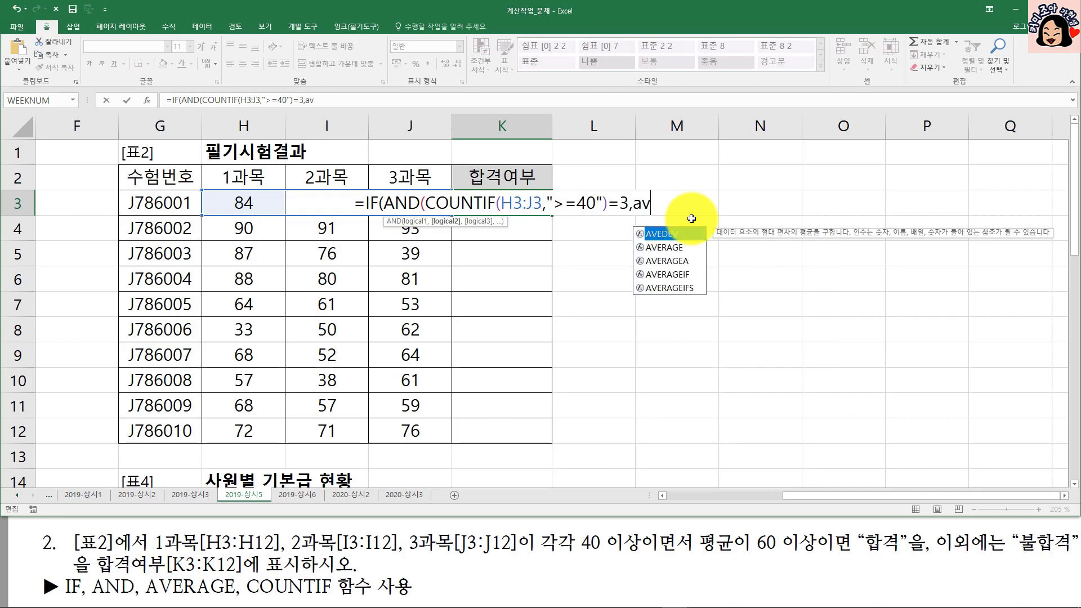
key("Down")
key("Tab")
left_click_drag(242, 204, 404, 198)
left_click_drag(405, 198, 405, 199)
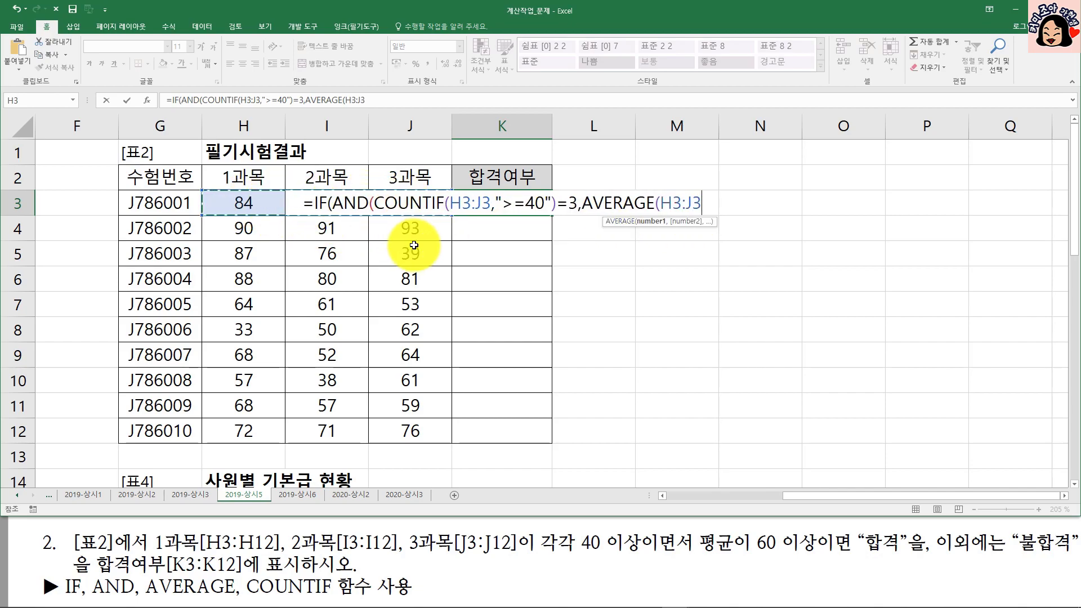
type(")>=")
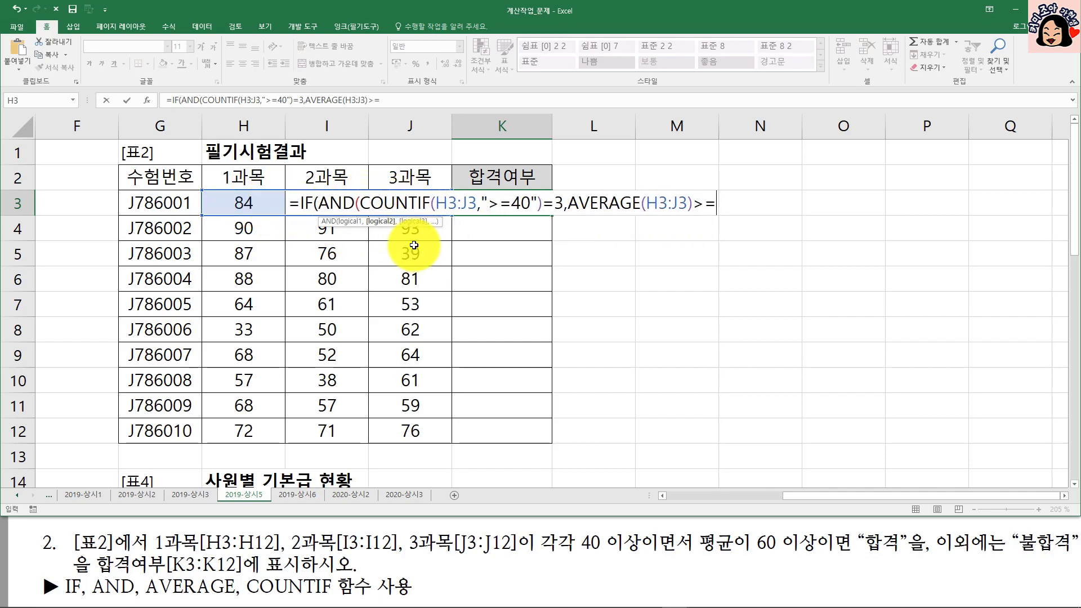
type("60")
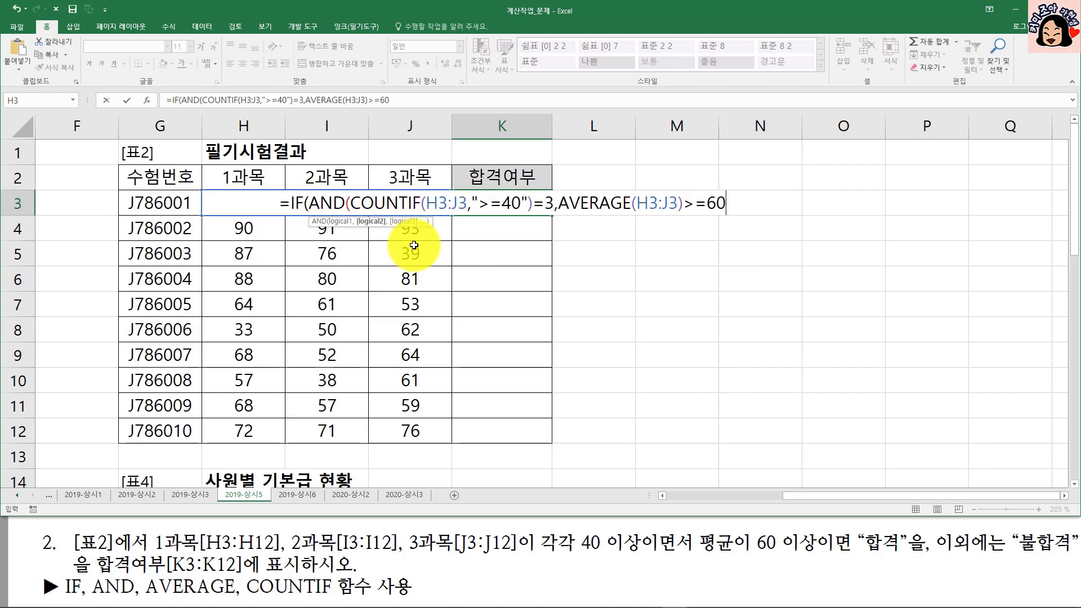
type(")")
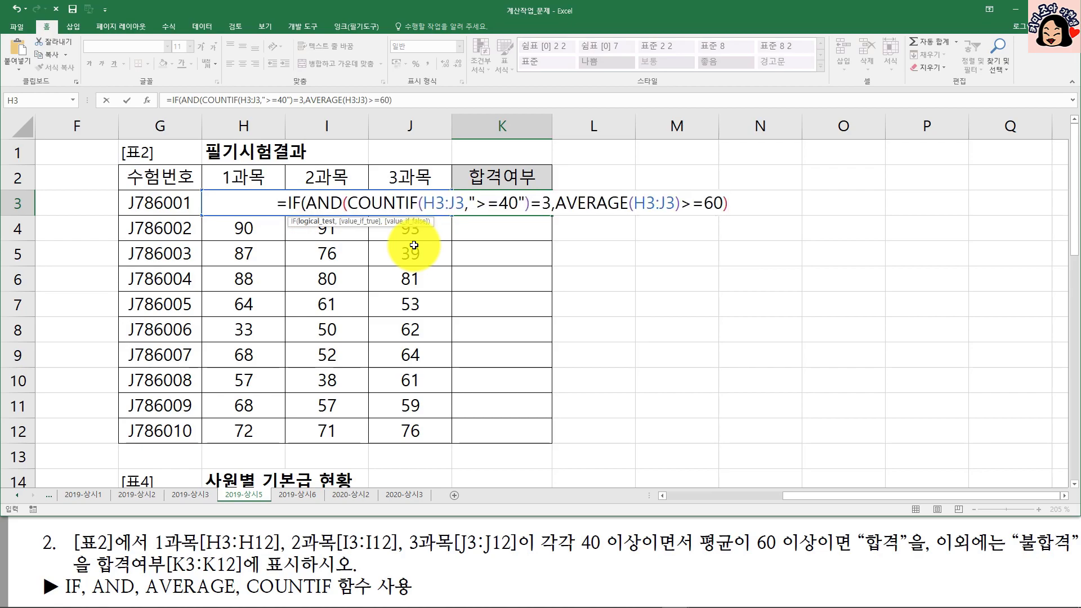
- Make the K3 IF return "합격" when true and "불합격" otherwise, then fill the formula down to K12
type(",")
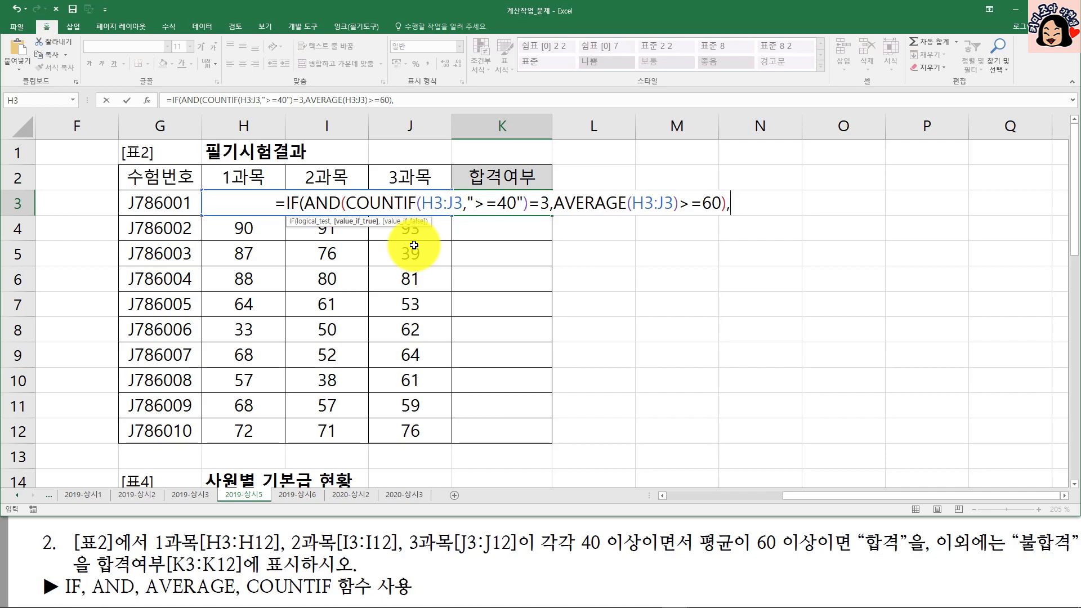
type("\"")
type("합격\",\"")
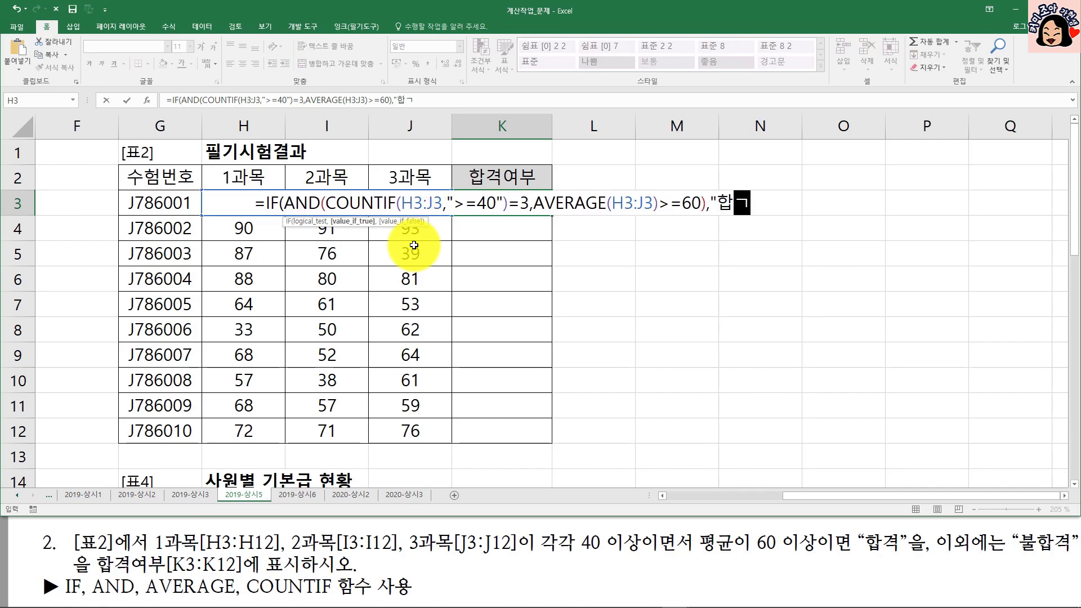
type("불")
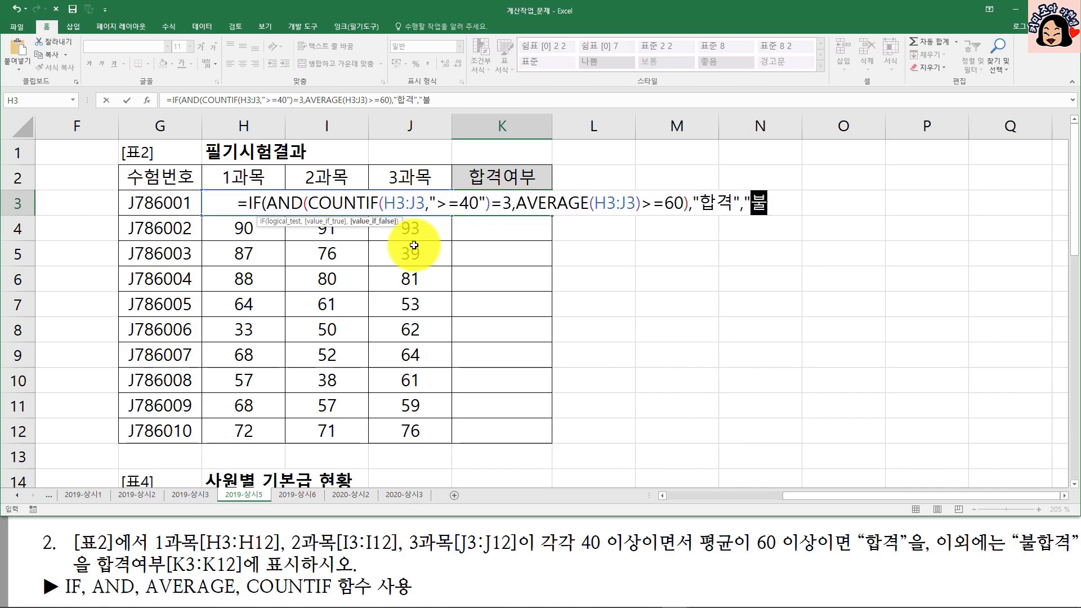
type("합격\")")
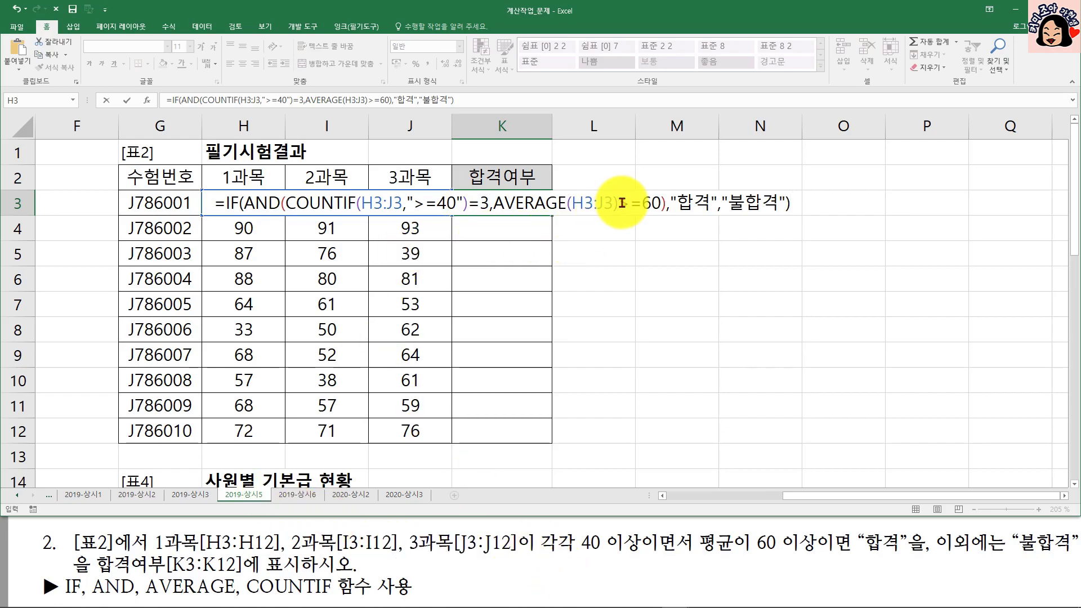
left_click_drag(457, 202, 414, 203)
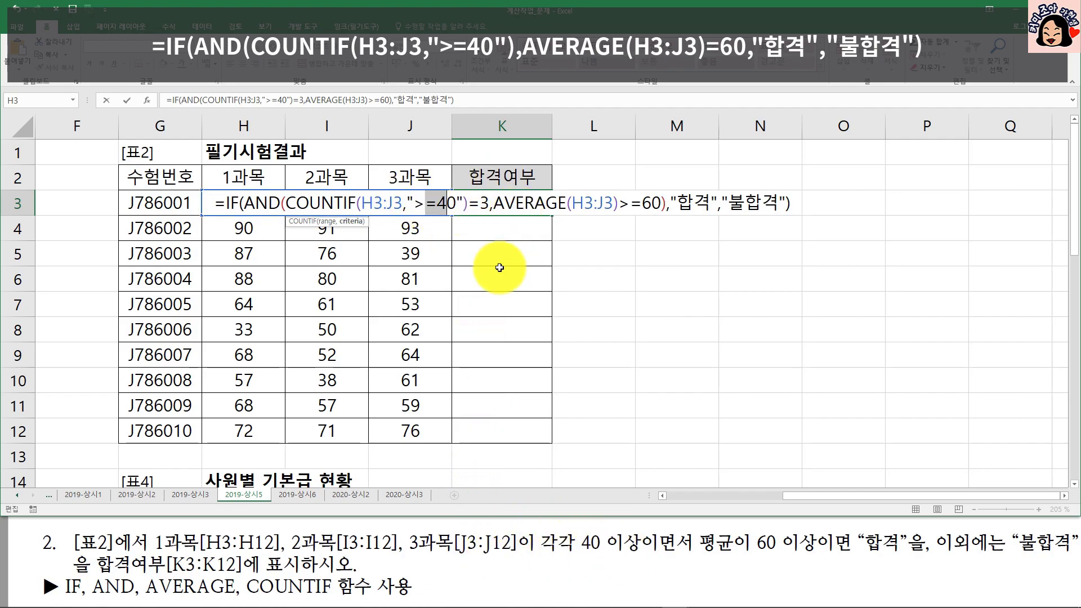
left_click(486, 201)
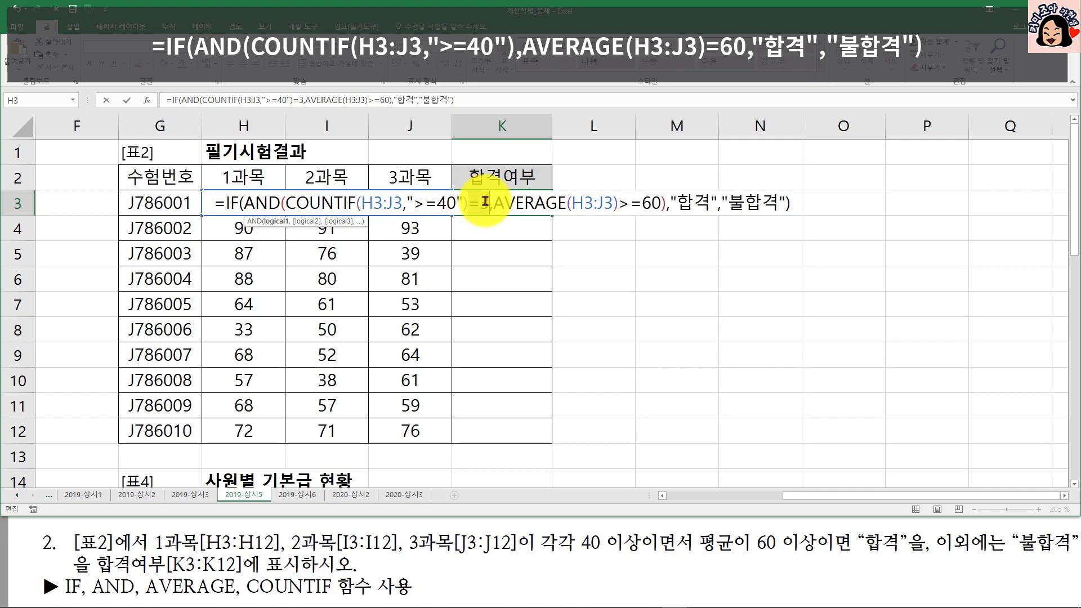
key("Return")
left_click(526, 210)
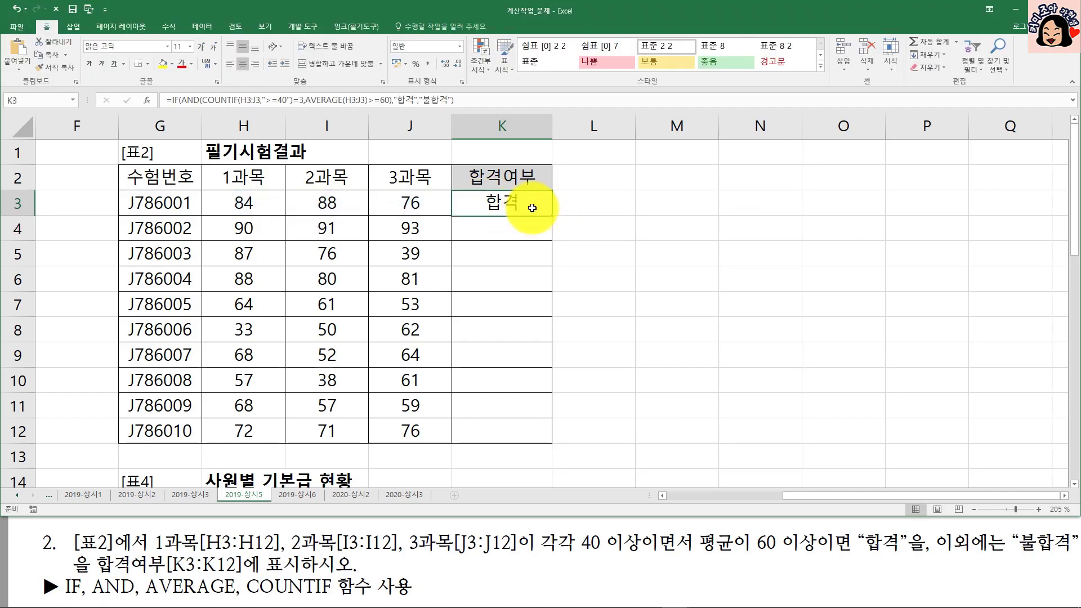
double_click(553, 217)
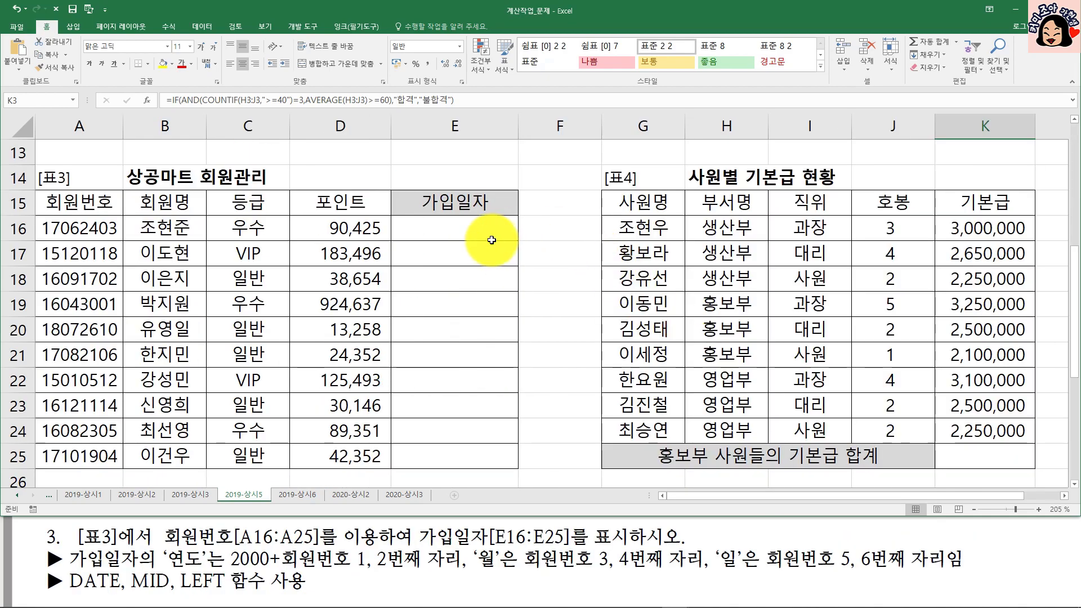
- In E16 of 표3, enter a formula adding 2000 to the first two characters of A16 taken with LEFT
left_click(491, 238)
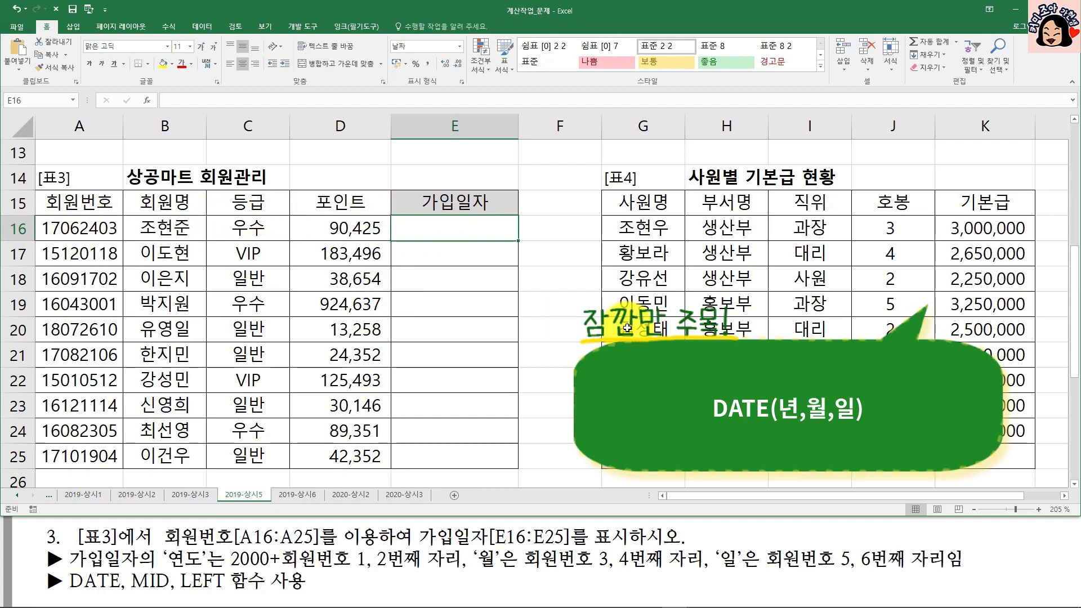
type("=ㅏ")
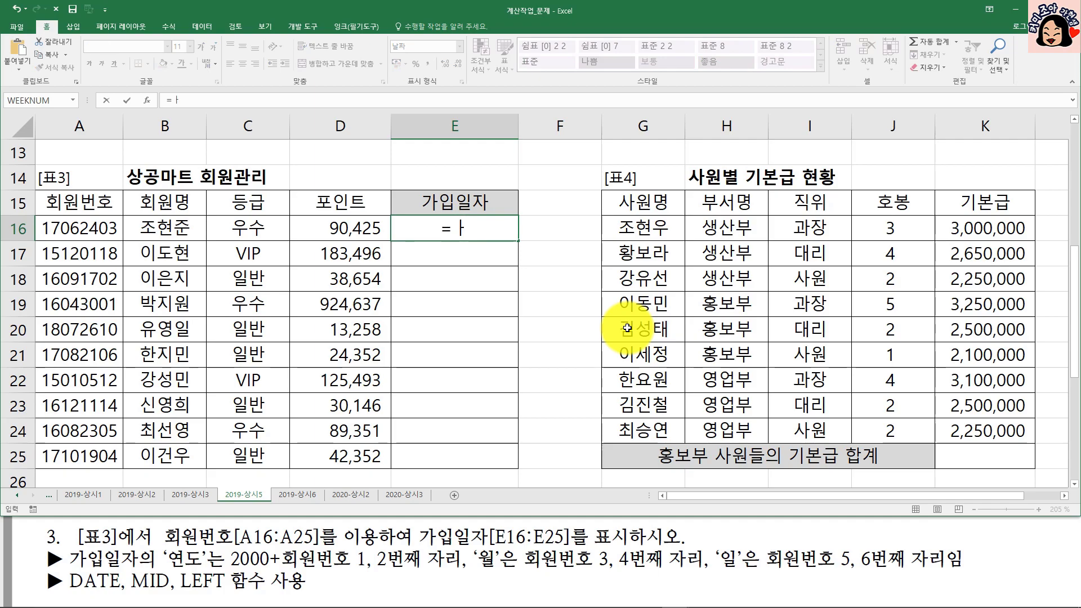
key("BackSpace")
type("le")
key("Tab")
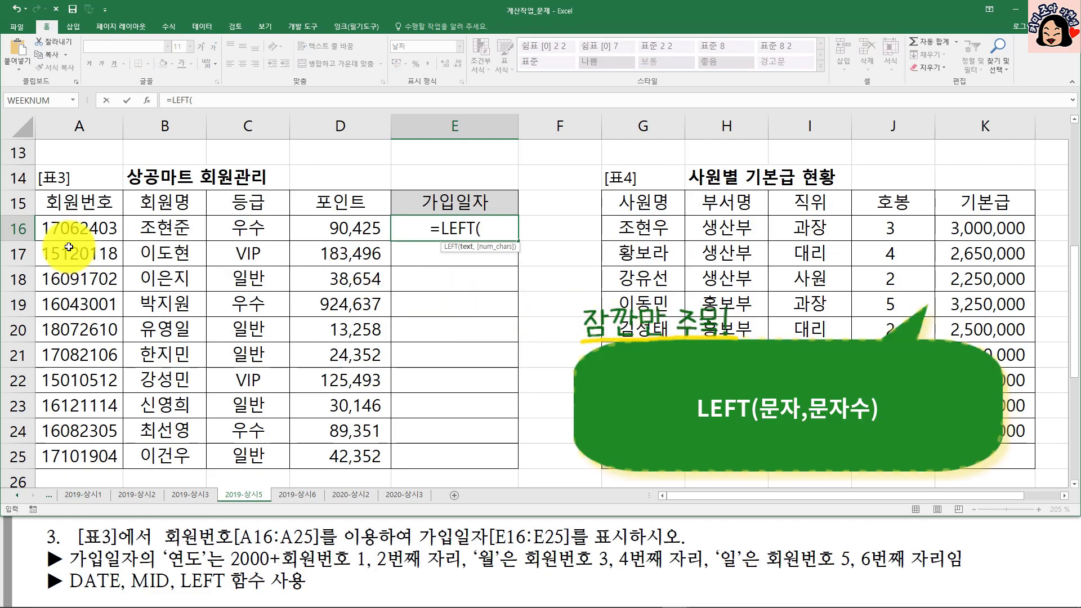
left_click(73, 227)
type(",2")
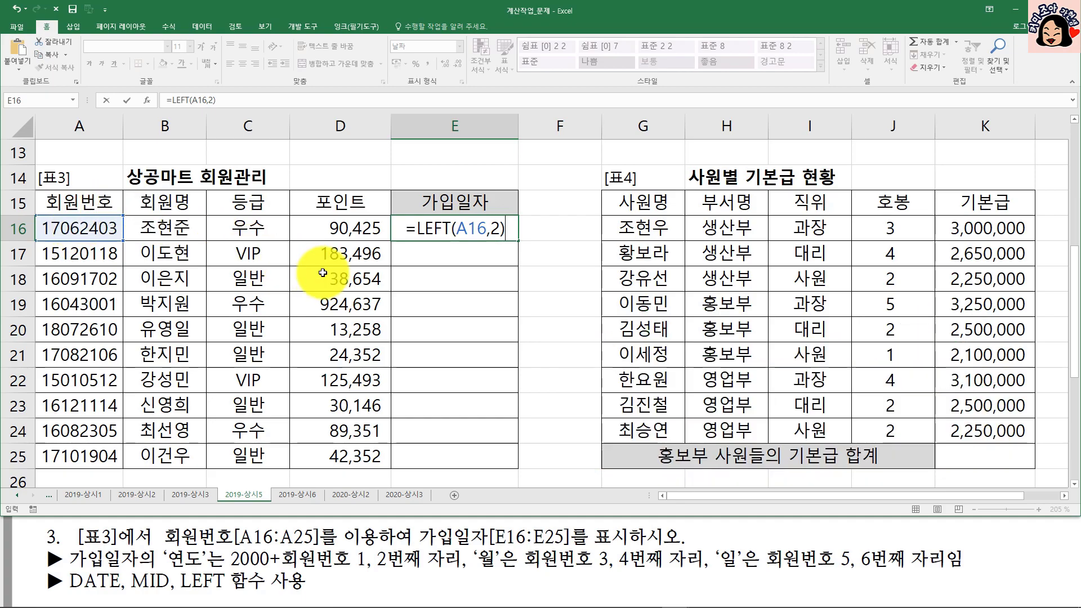
left_click(419, 233)
type("2000+")
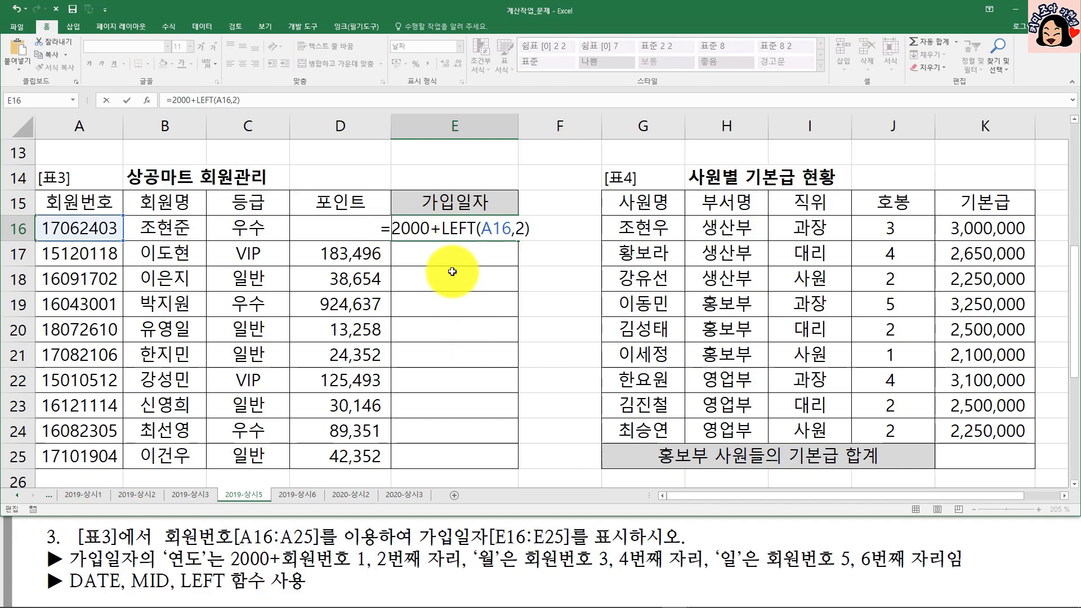
- Wrap the year expression in E16 in a DATE function as its year argument
key("Home")
key("Right")
type("DATE(")
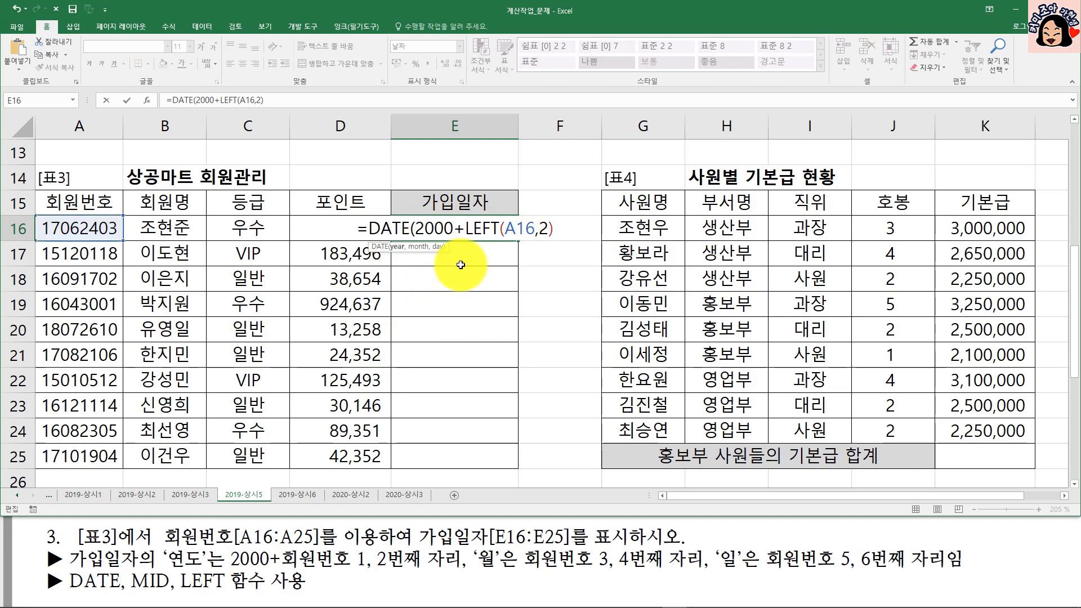
- Add MID(A16,3,2) as the month argument of the DATE formula in E16
type(",")
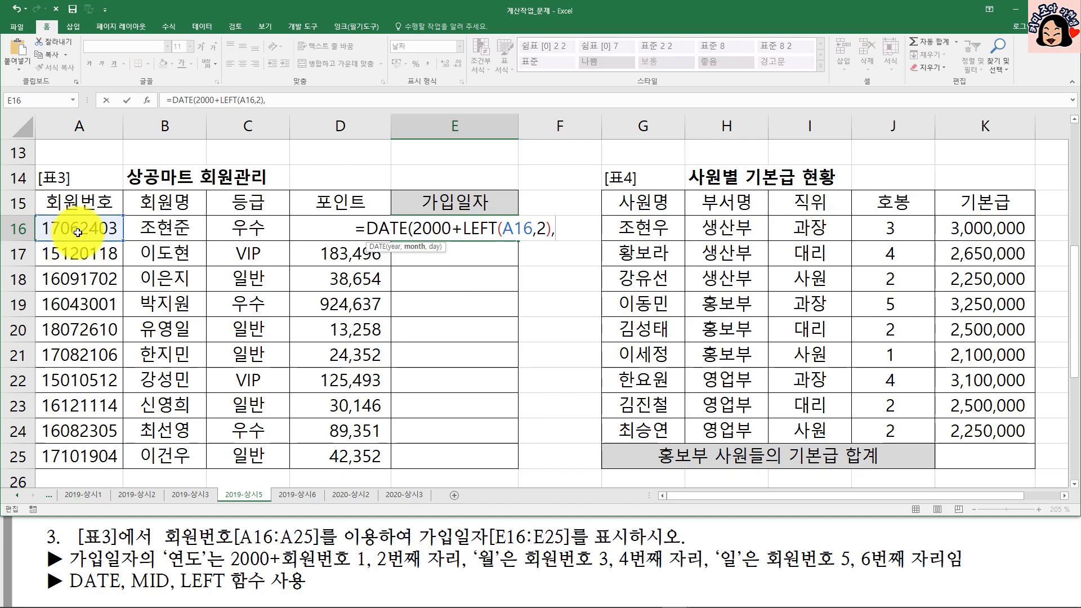
type("mi")
key("Tab")
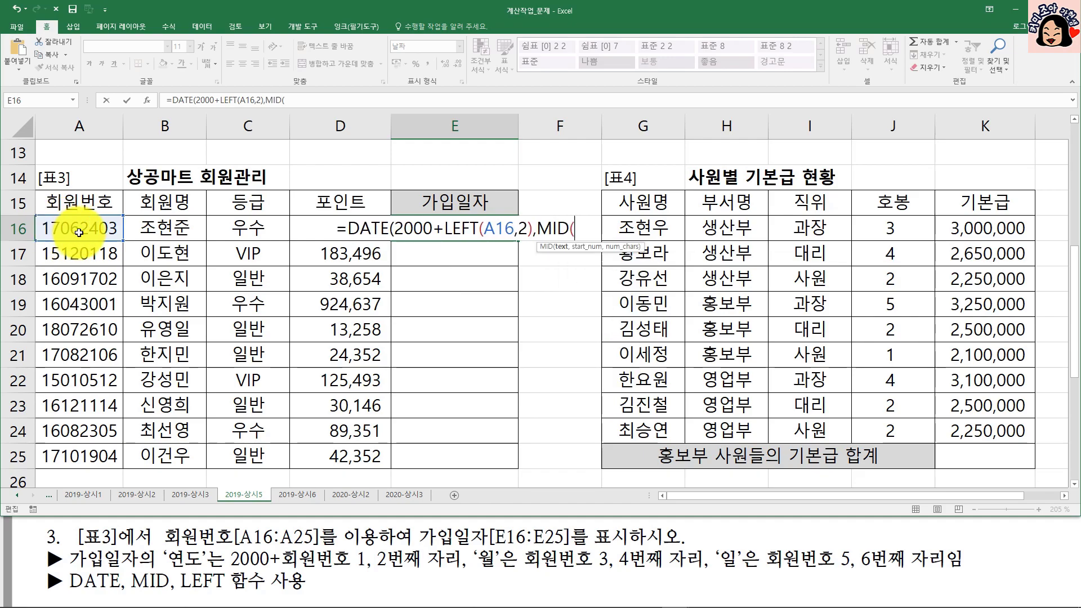
left_click(79, 233)
type(",")
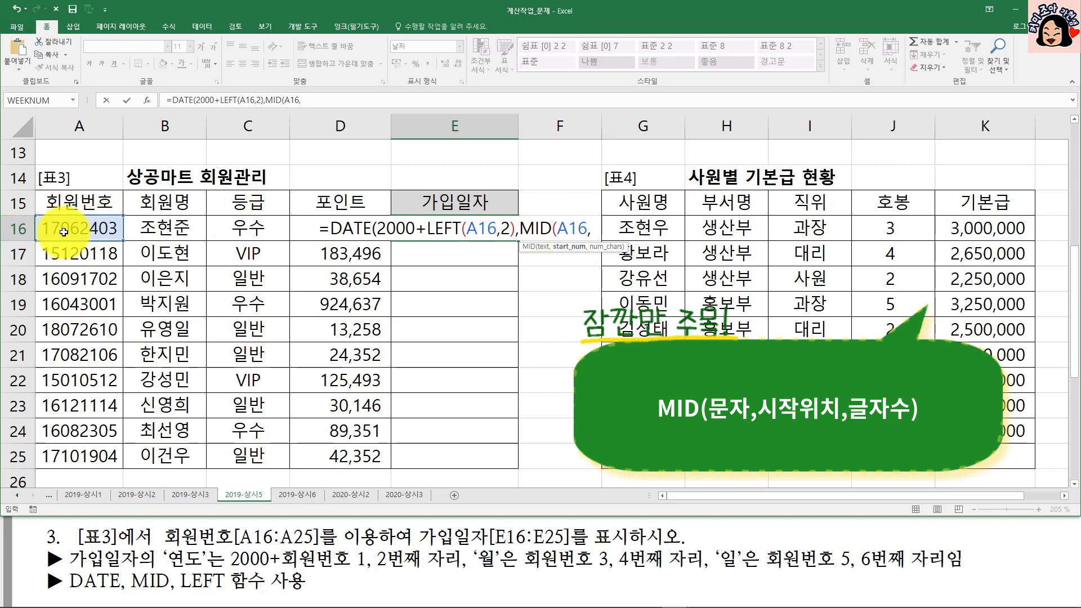
type("3")
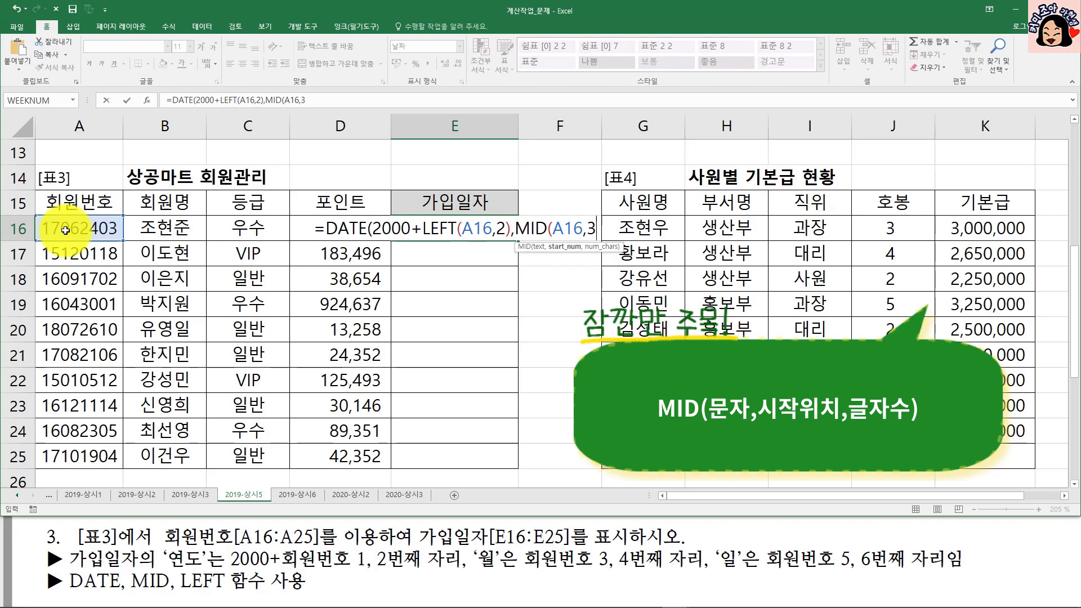
type(",2")
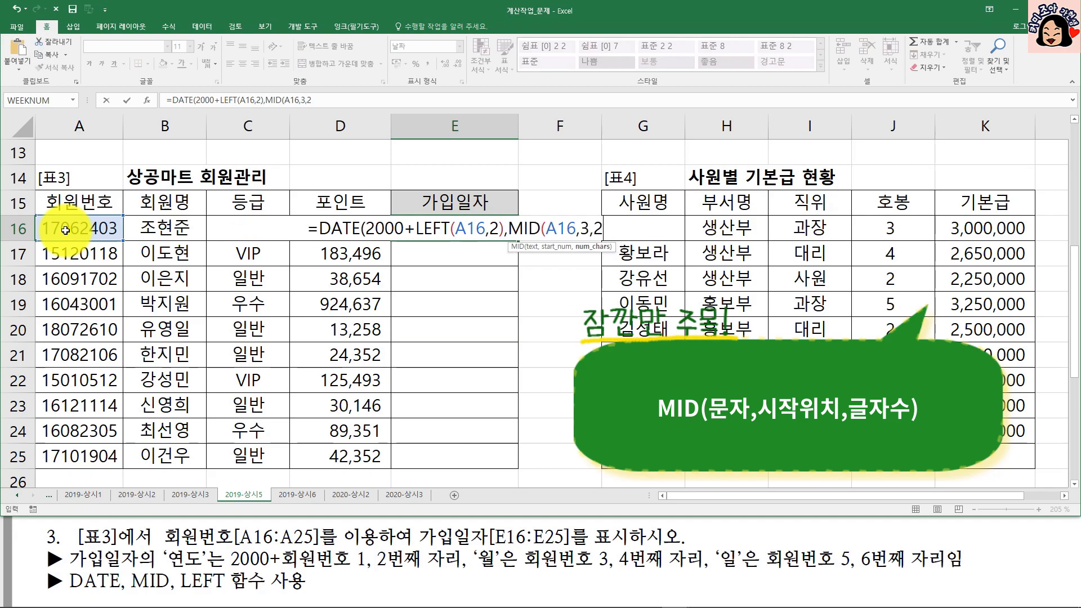
type("),")
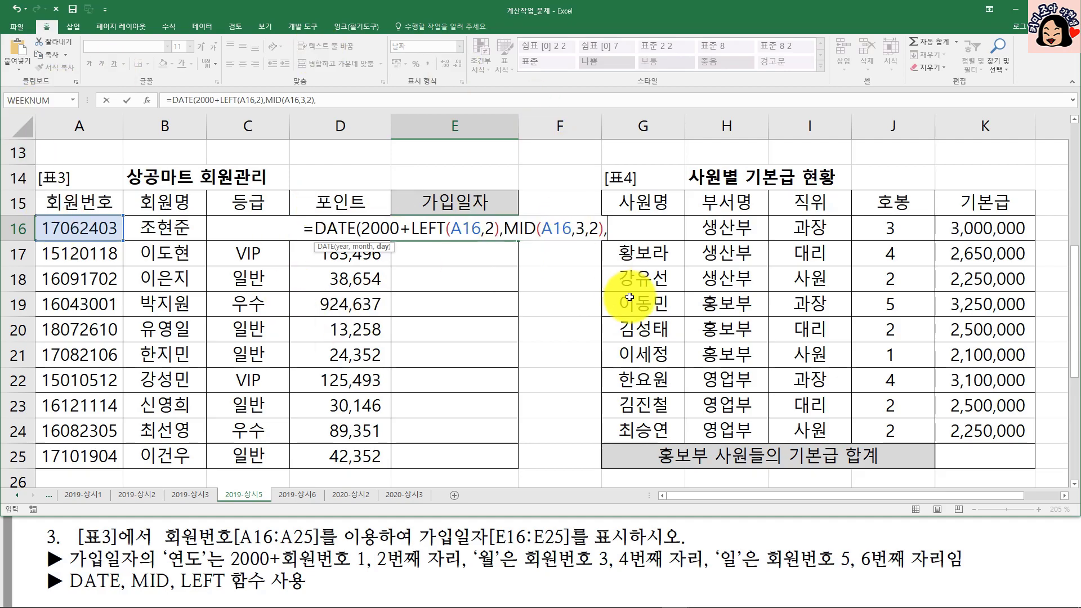
- Reuse a copy of the month MID expression as the DATE formula's day argument, changing its start position to 5
left_click(584, 229)
left_click_drag(503, 229, 604, 230)
key("ctrl+c")
left_click(622, 230)
key("ctrl+v")
left_click(630, 228)
key("Delete")
type("5")
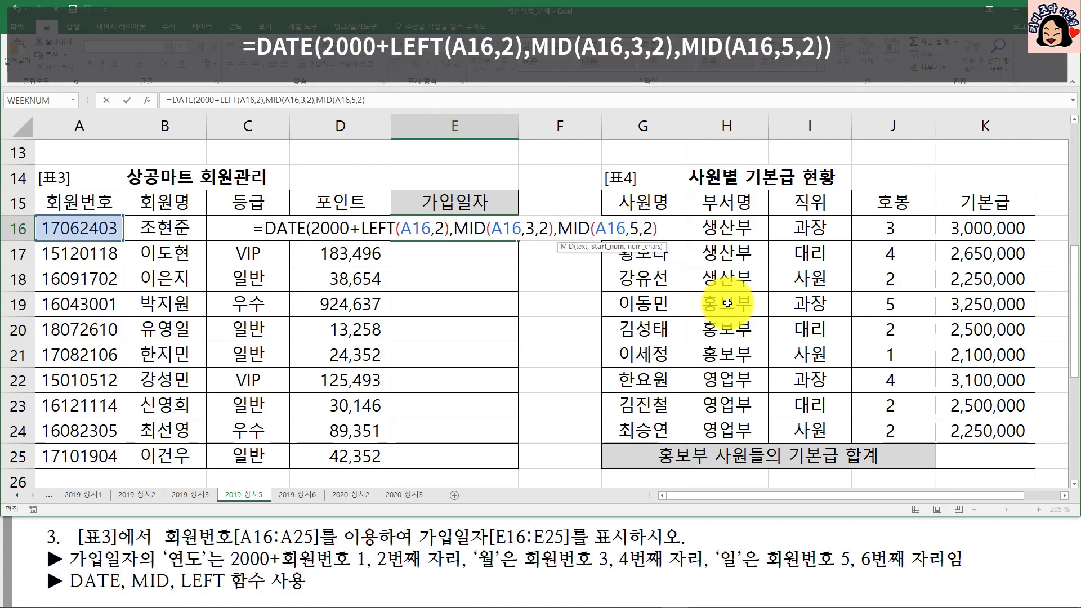
- Close and enter the DATE formula in E16, then fill it down the 가입일자 column to E25
left_click(673, 232)
type(")")
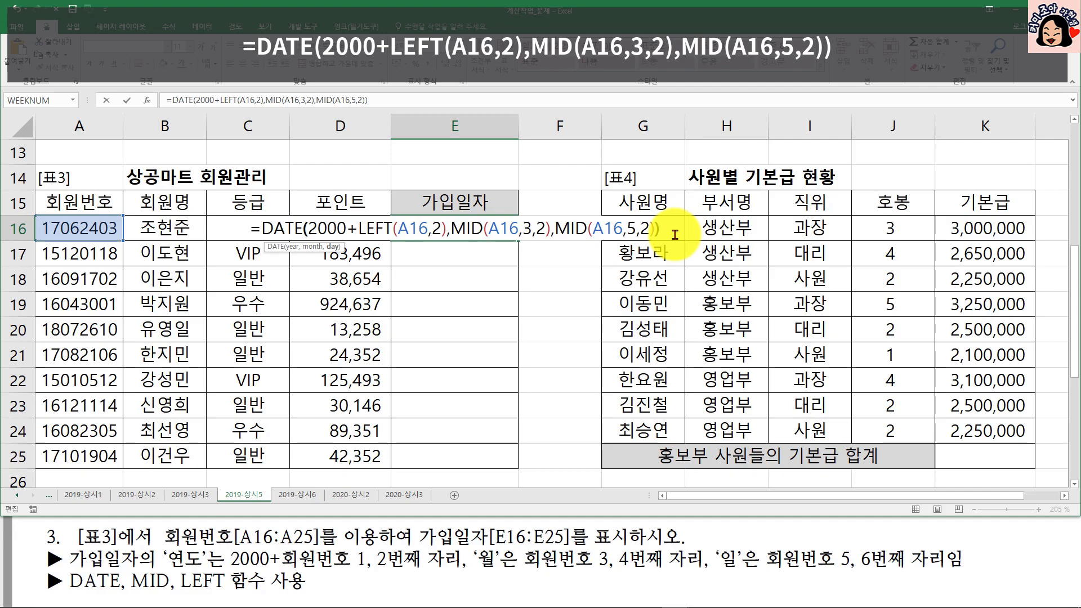
key("ctrl+Return")
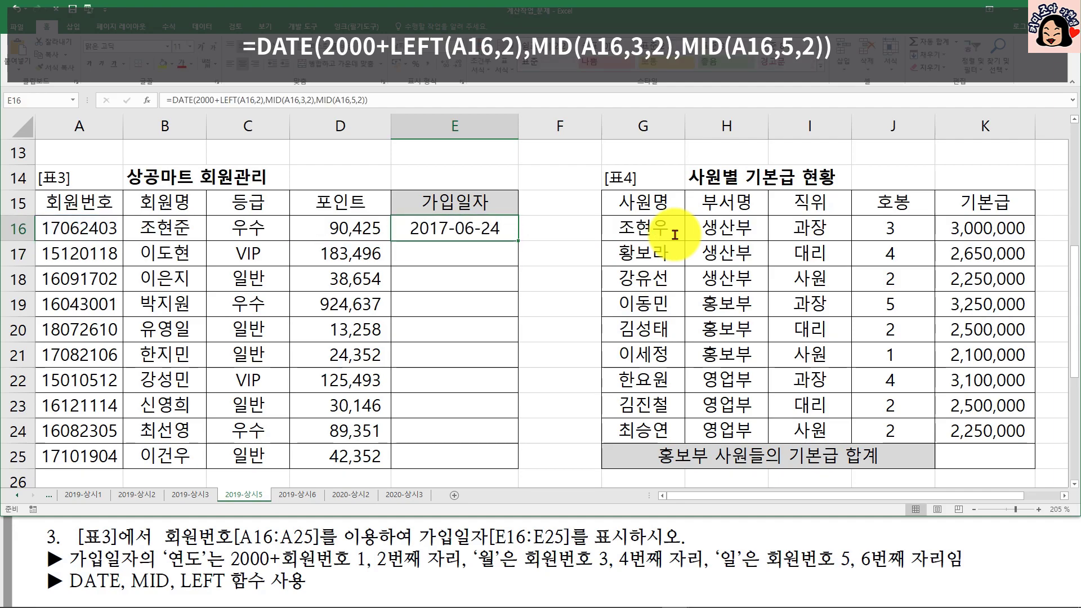
double_click(519, 242)
left_click(492, 231)
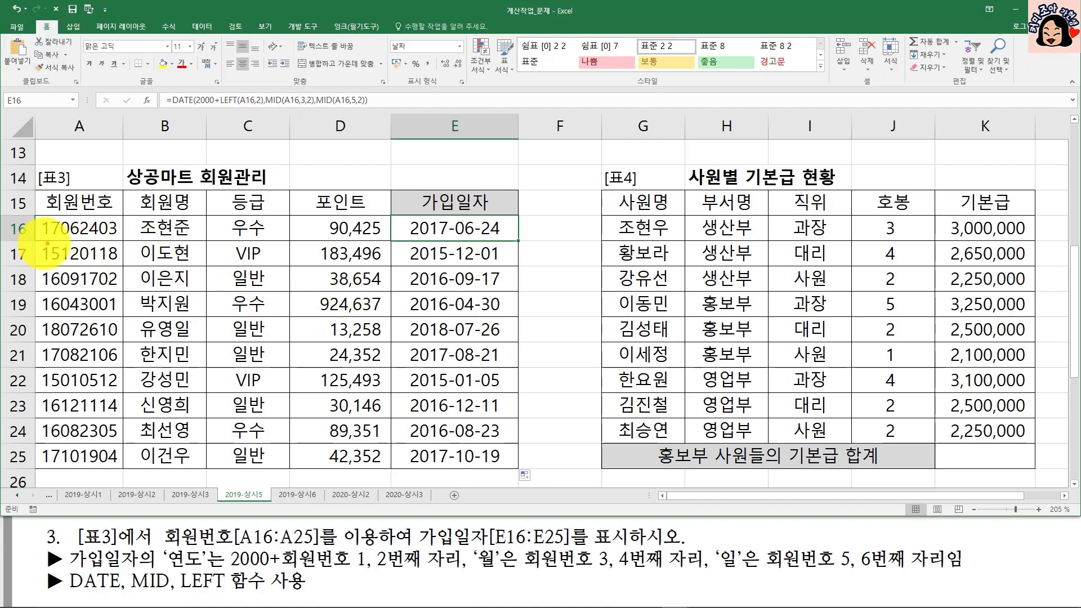
left_click_drag(42, 238, 59, 238)
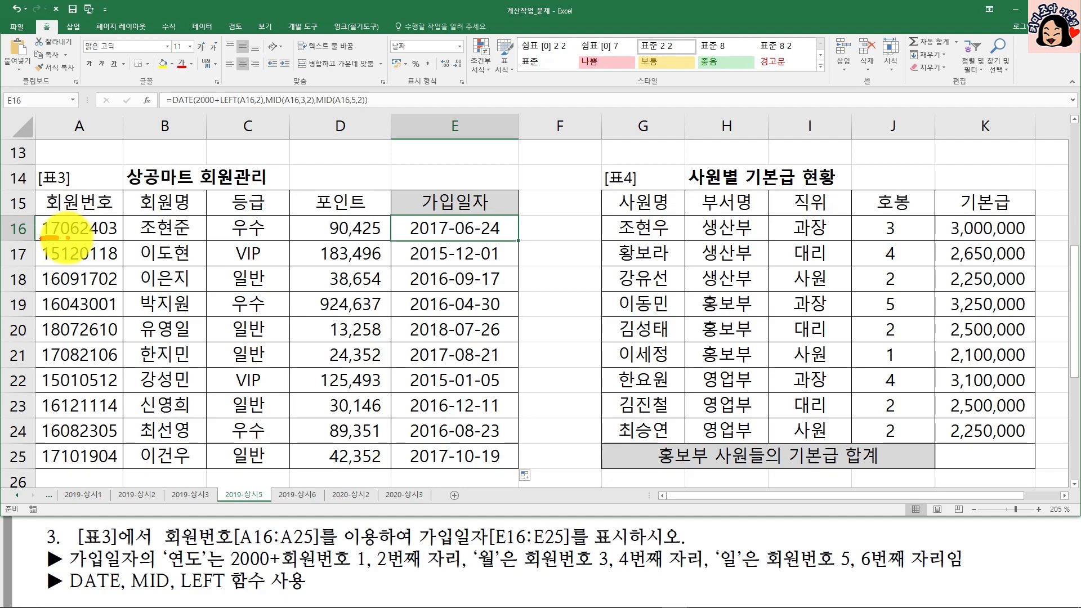
left_click_drag(65, 237, 99, 238)
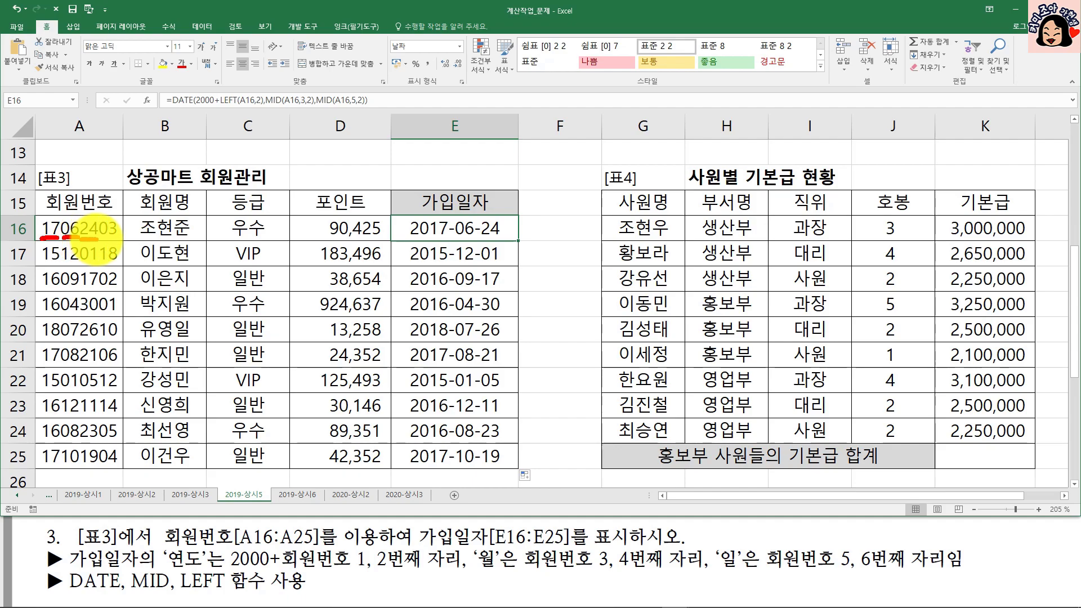
left_click_drag(72, 593, 125, 593)
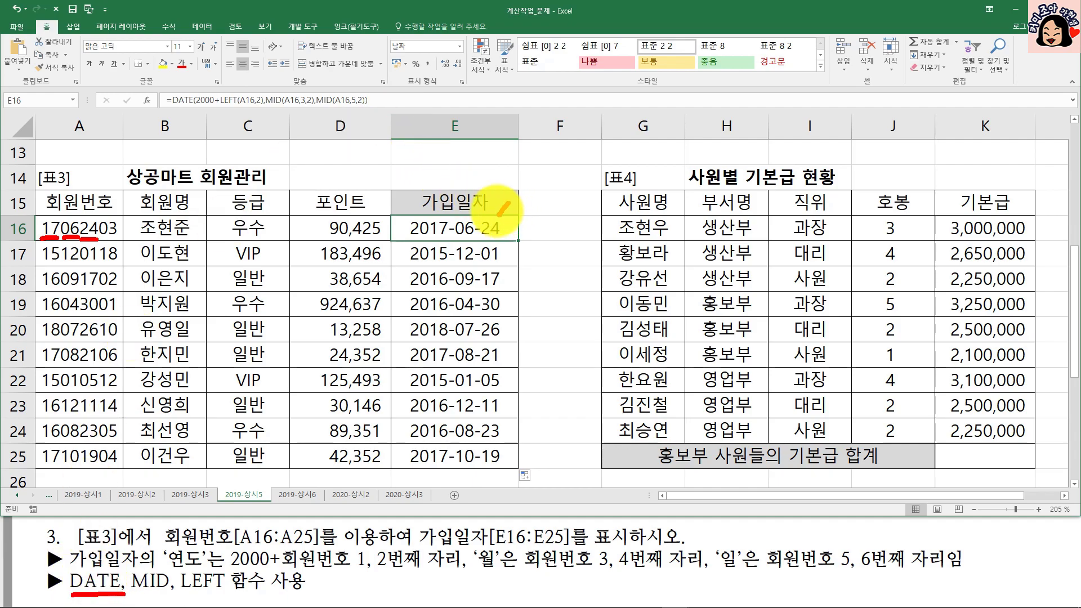
left_click_drag(501, 206, 541, 230)
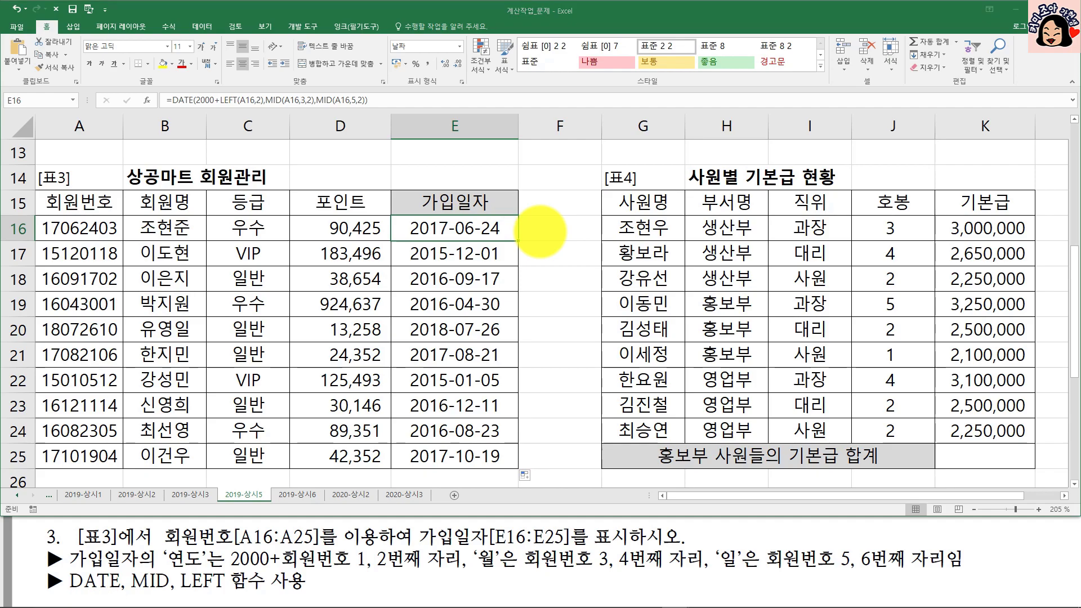
- Enter the 표4 criteria under <조건>: the field name 부서명 in K28 and 홍보부 in K29
left_click_drag(1012, 496, 1064, 499)
left_click(734, 452)
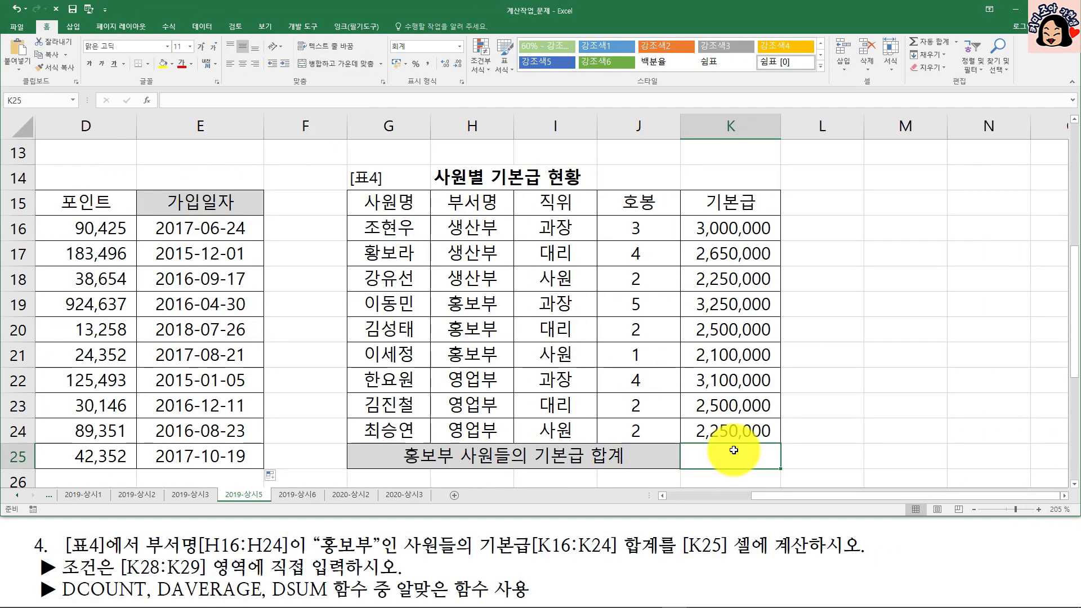
left_click(458, 198)
left_click(465, 228)
left_click(480, 183)
left_click(475, 201)
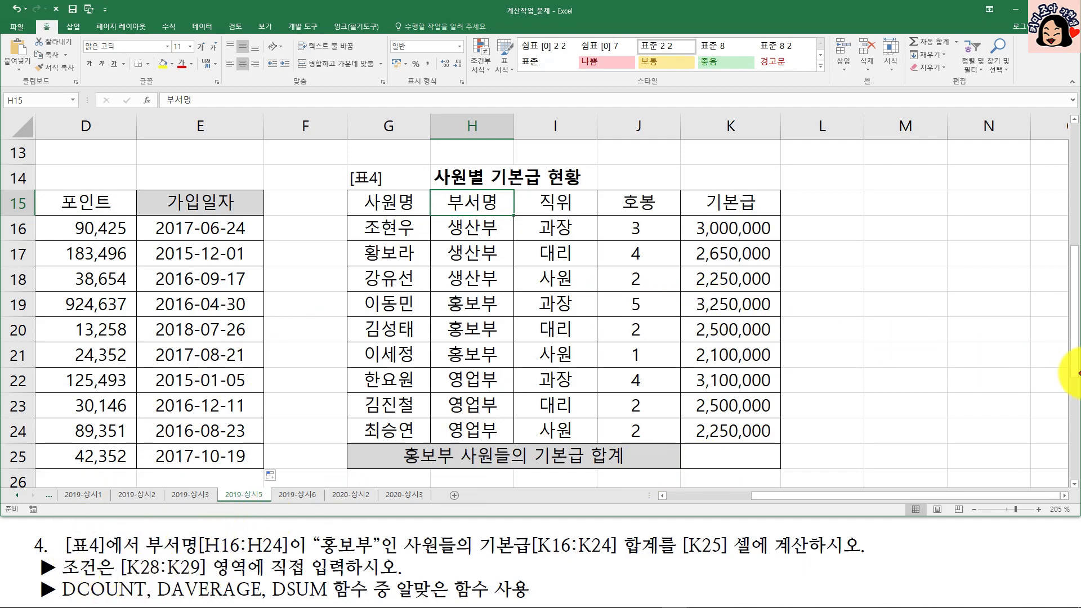
left_click_drag(1075, 338, 1074, 401)
left_click(703, 453)
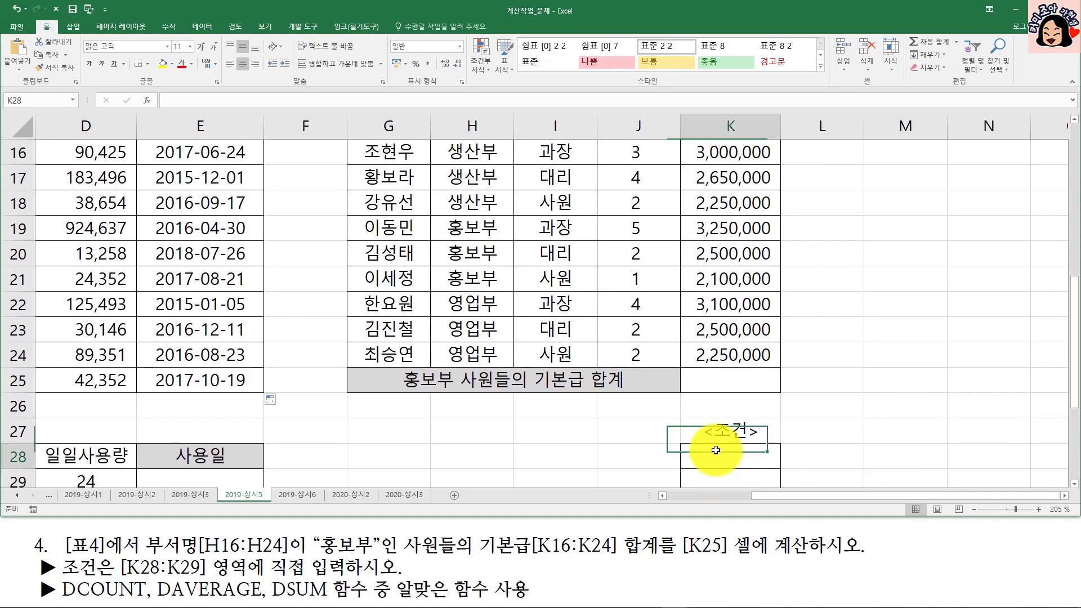
type("부")
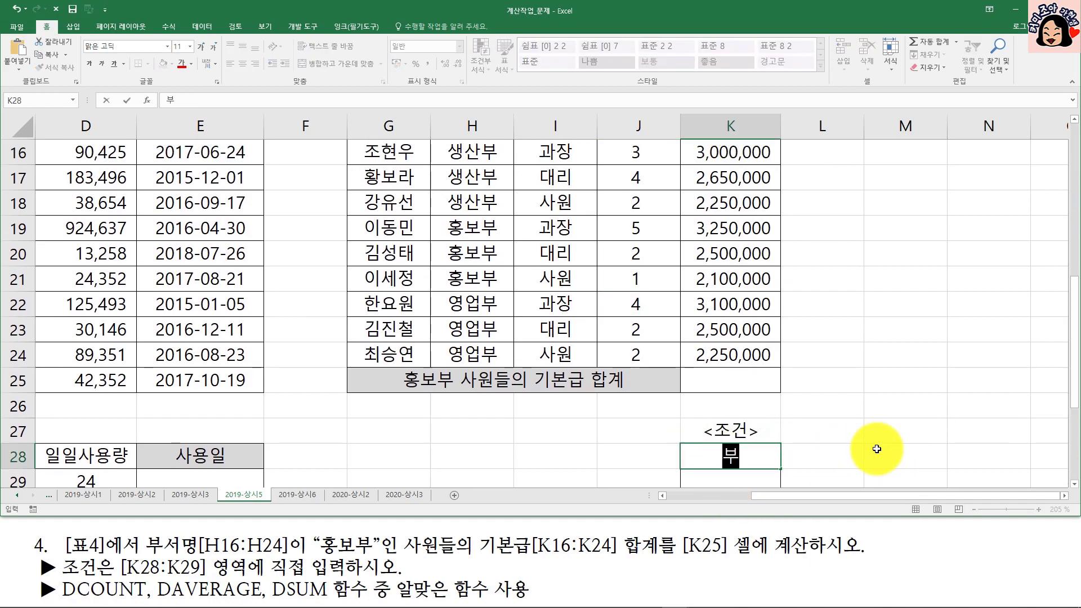
type("서명")
key("Return")
type("호")
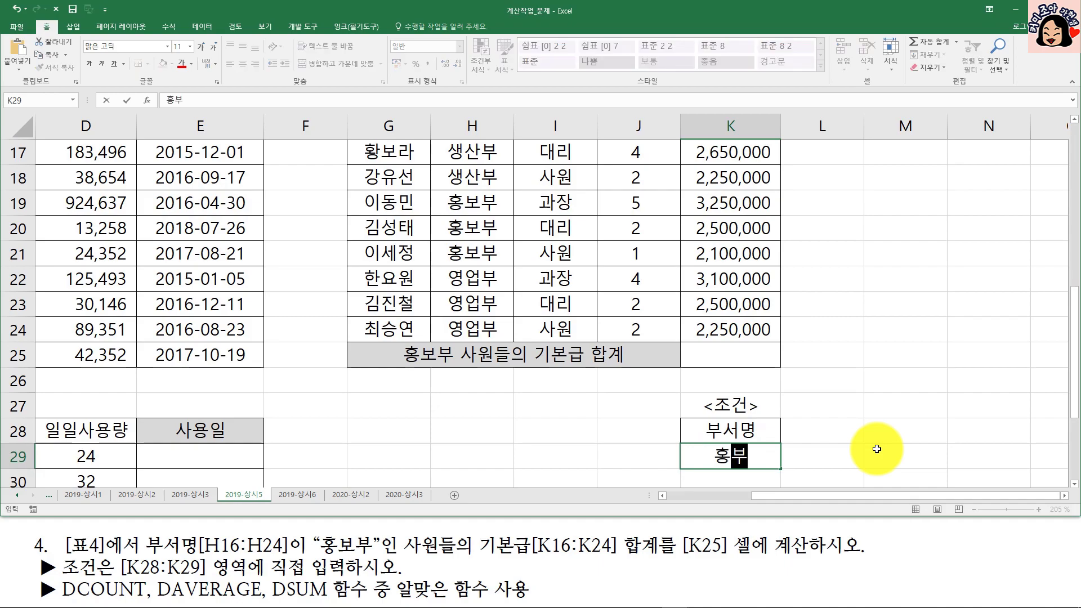
type("보부")
left_click(821, 397)
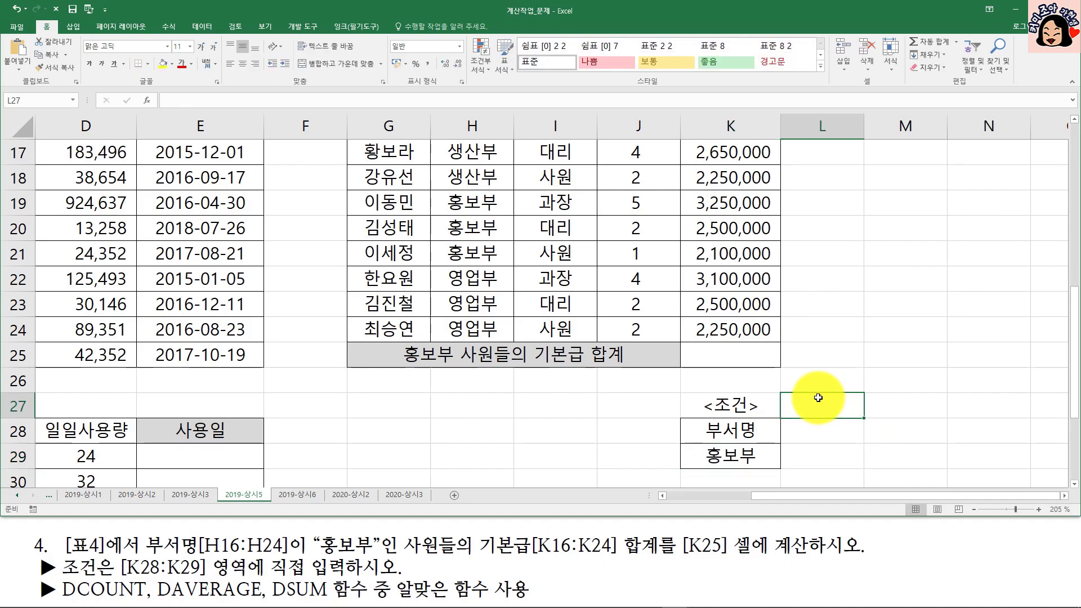
scroll(473, 360, "up", 4)
left_click(489, 428)
scroll(494, 361, "down", 4)
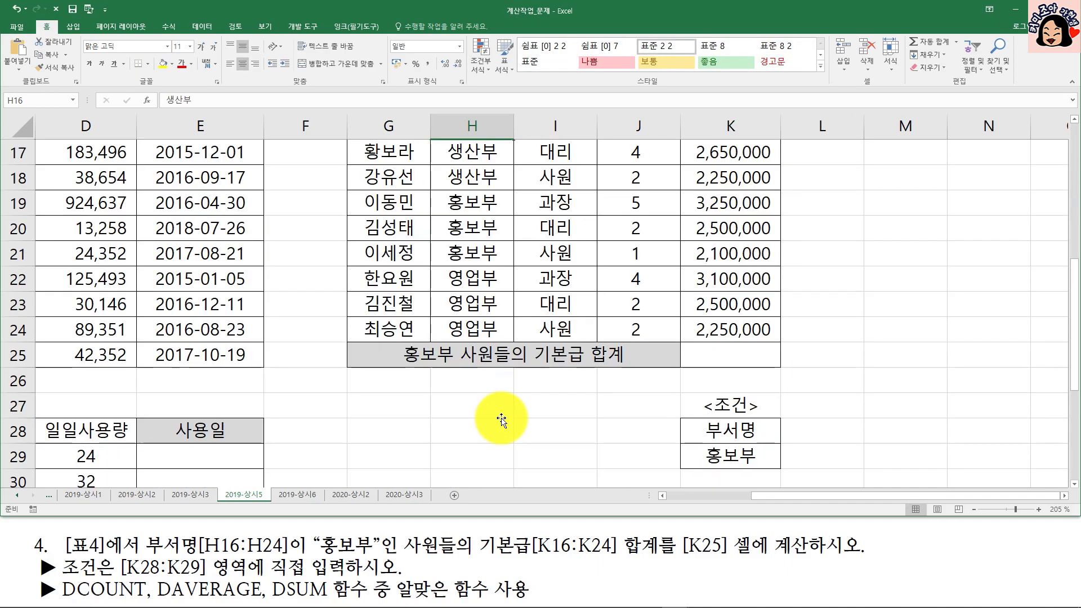
left_click(717, 430)
left_click(723, 454)
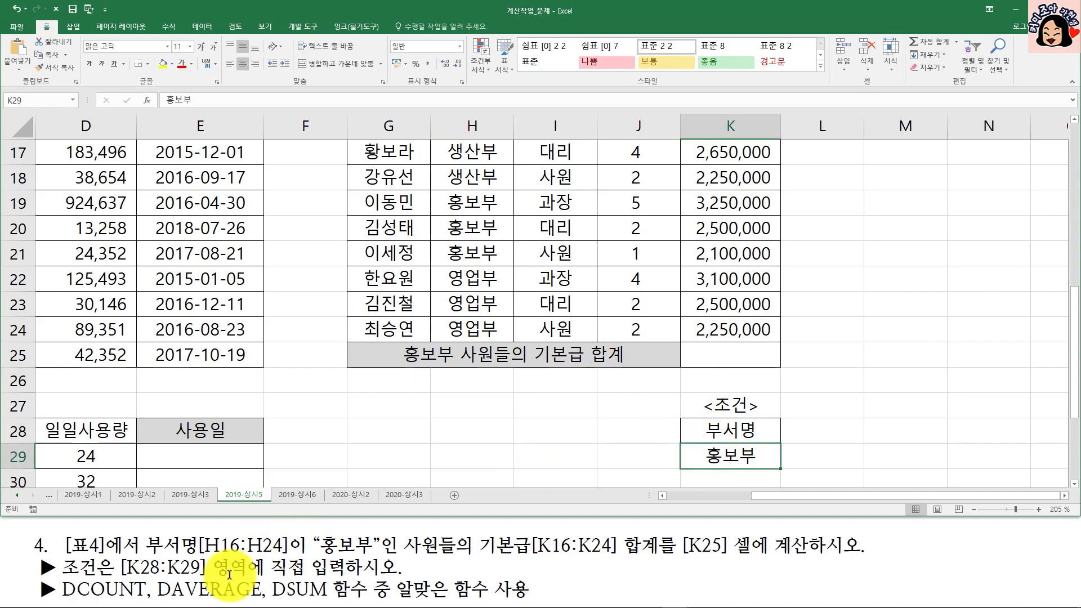
- Start a DSUM formula in K25 with the whole 표4 range G15:K24 as its database argument
left_click(733, 352)
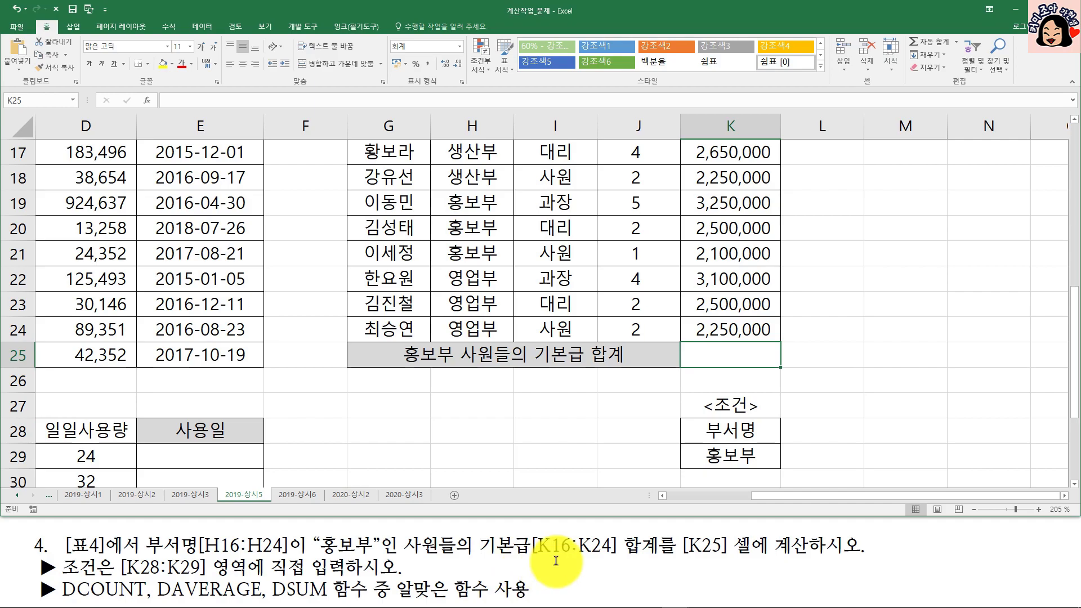
type("=dsu")
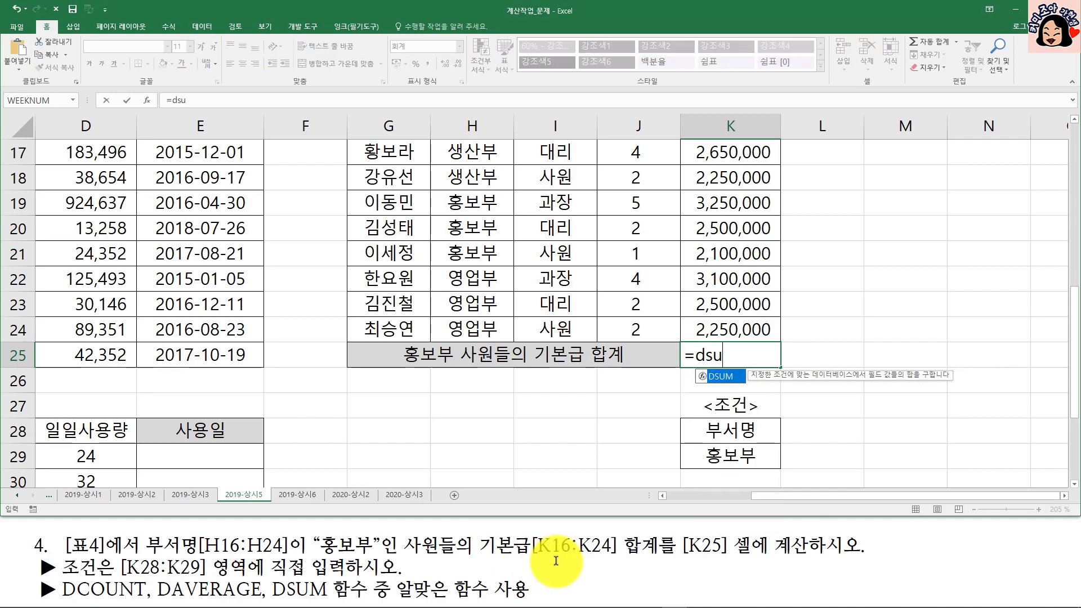
key("Tab")
scroll(450, 380, "up", 2)
left_click_drag(374, 247, 724, 414)
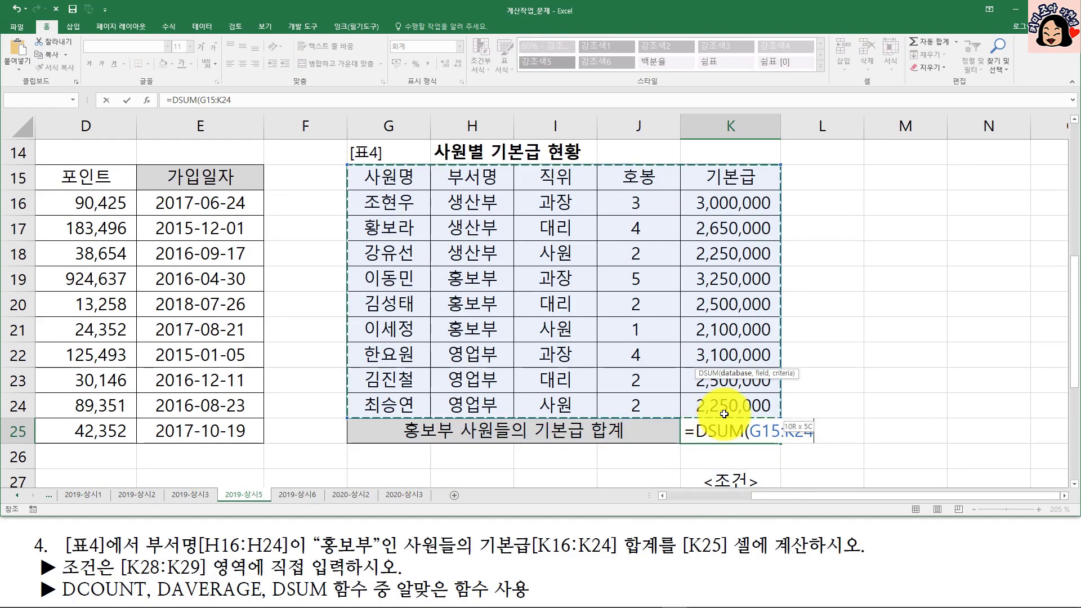
type(",")
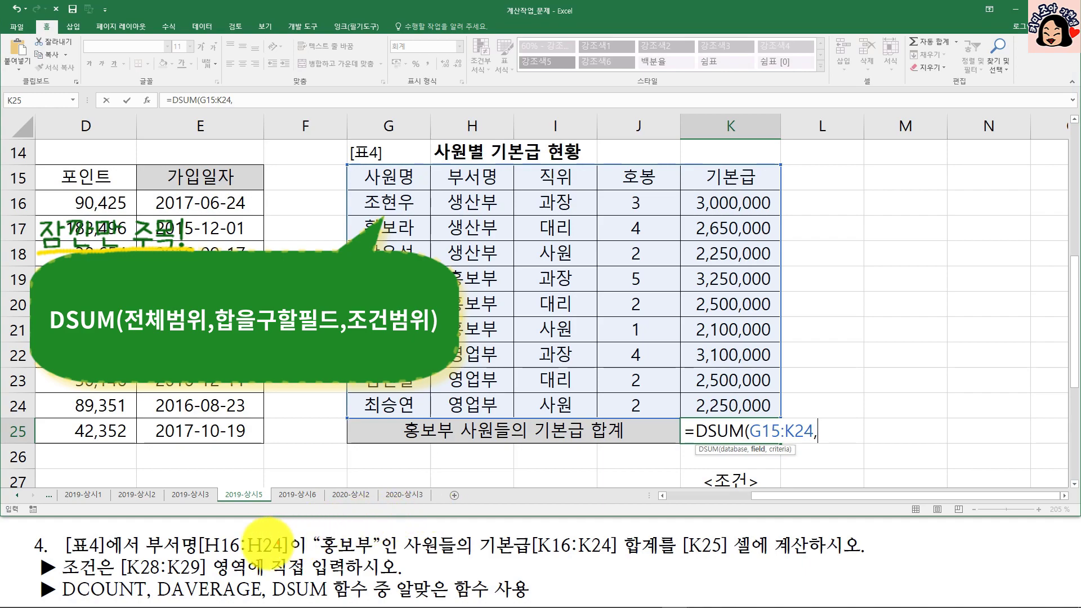
left_click_drag(144, 532, 365, 557)
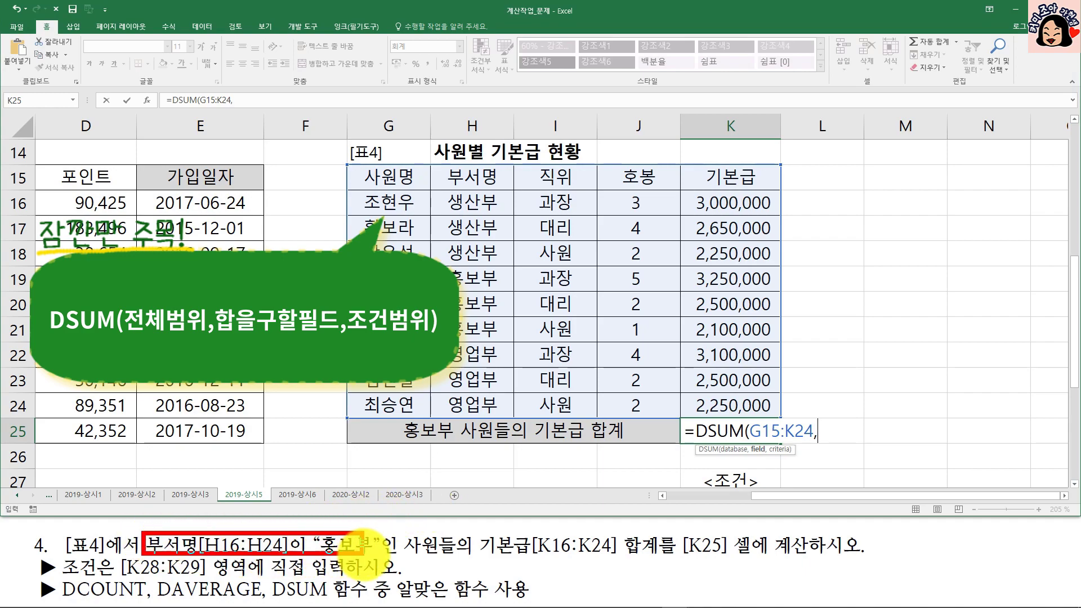
left_click_drag(479, 530, 536, 562)
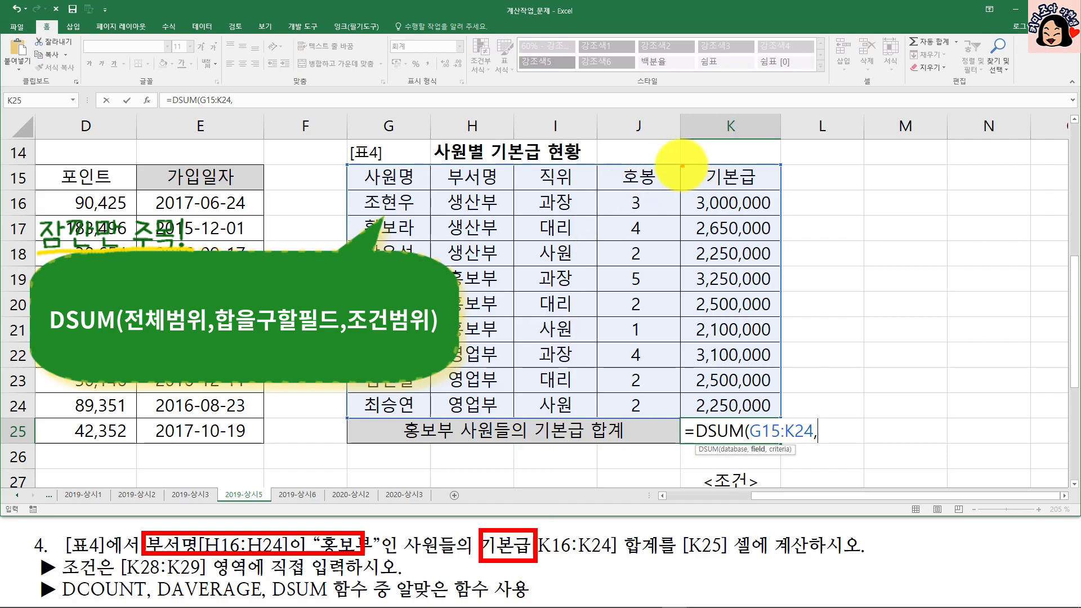
left_click_drag(681, 164, 787, 194)
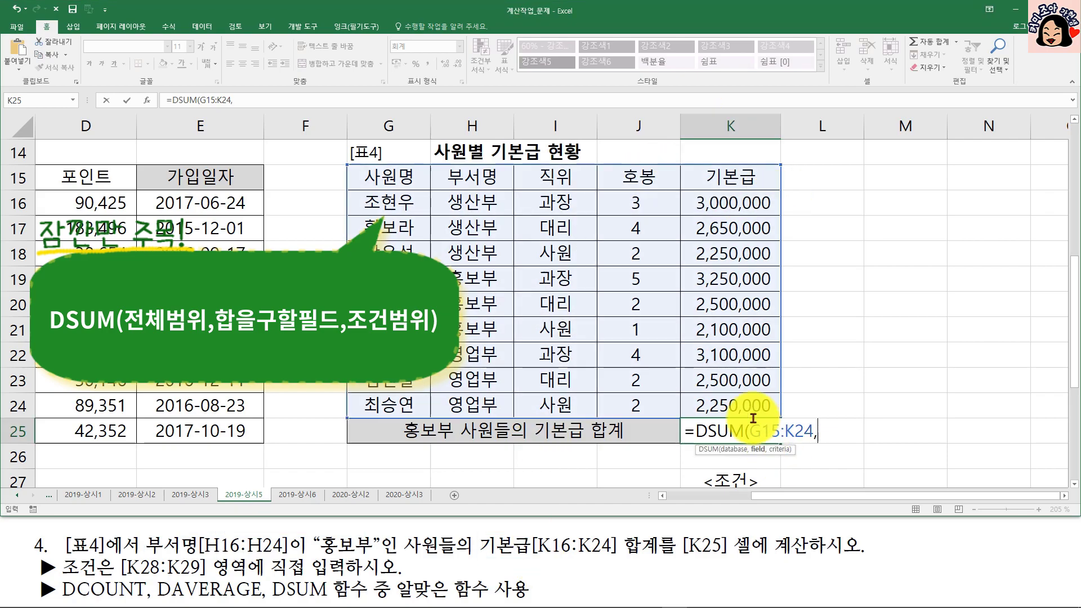
- Complete the K25 DSUM formula with the 기본급 header K15 as the field and K28:K29 as the criteria
left_click(739, 176)
type(",")
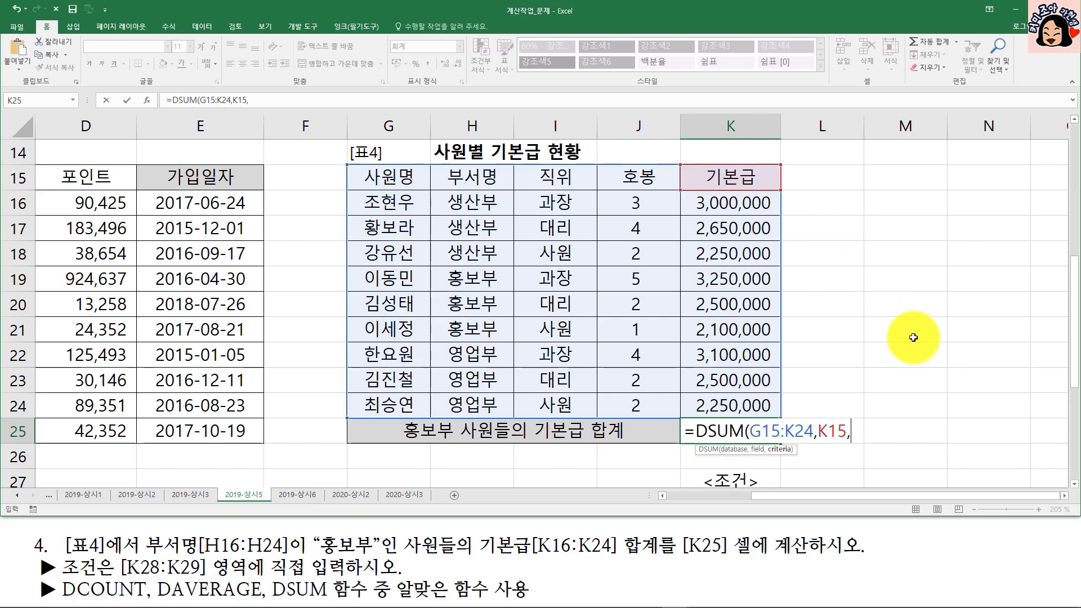
scroll(894, 386, "down", 2)
left_click_drag(756, 362, 743, 383)
key("ctrl+Return")
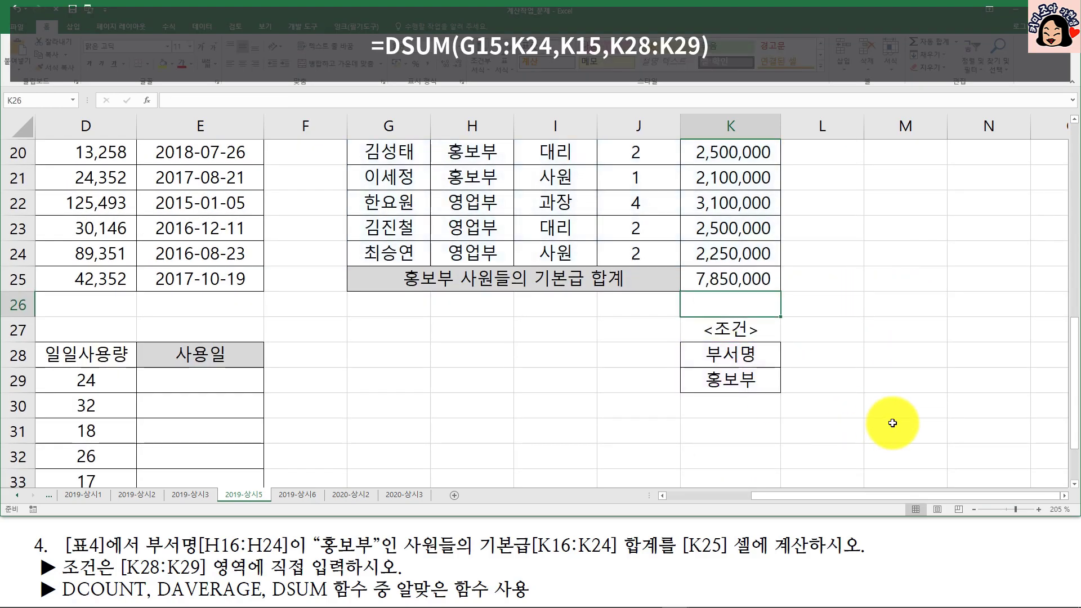
- Examine the 총저장량 and 일일사용량 values of 1창고 in 표5 alongside the empty 사용일 column
scroll(893, 423, "up", 2)
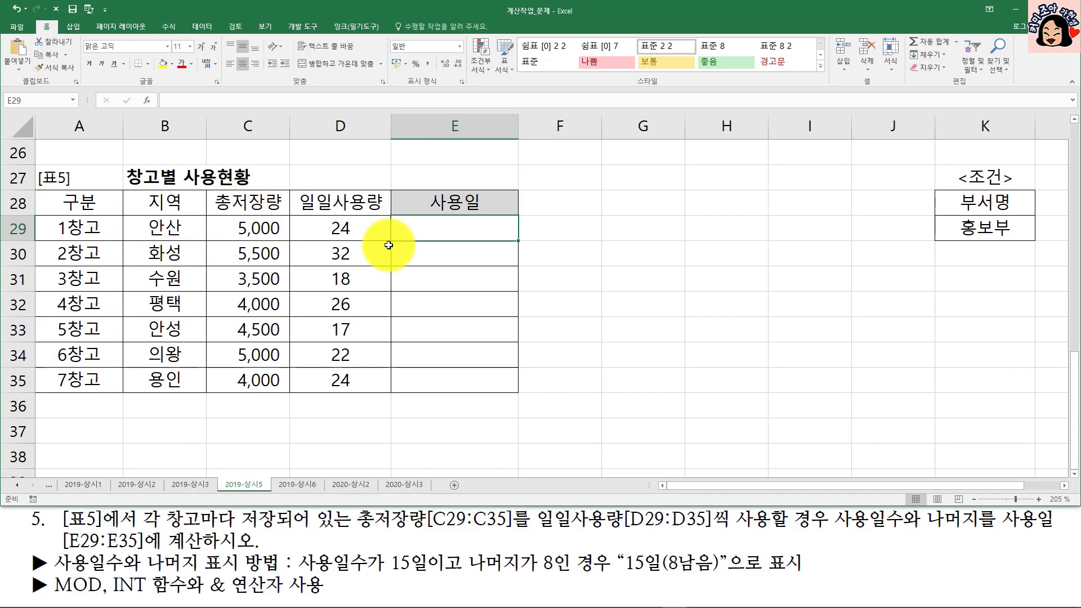
left_click(267, 228)
left_click(331, 225)
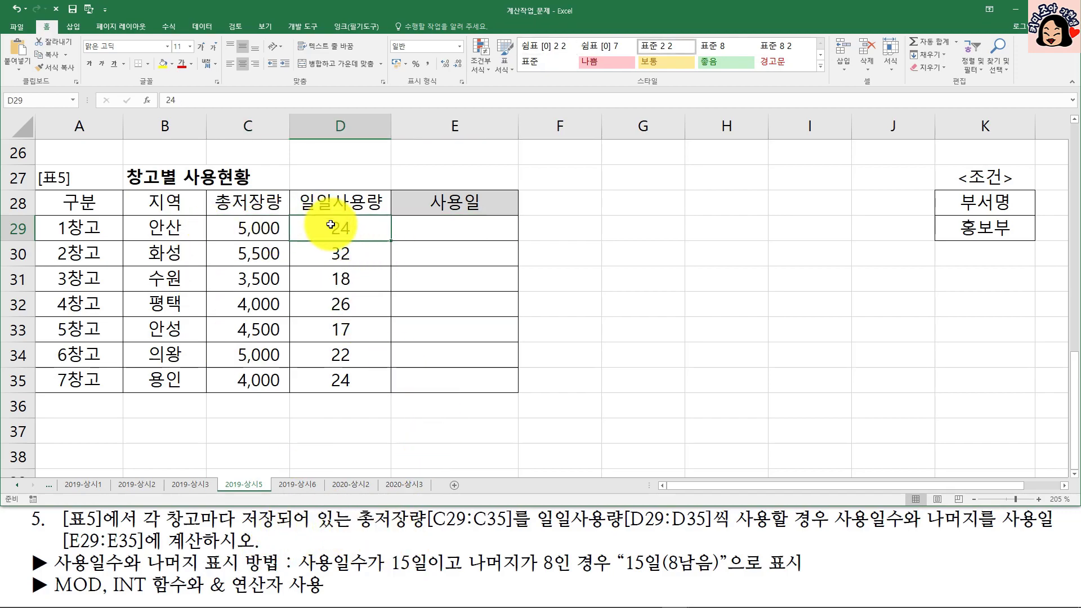
left_click(271, 225)
left_click(338, 228)
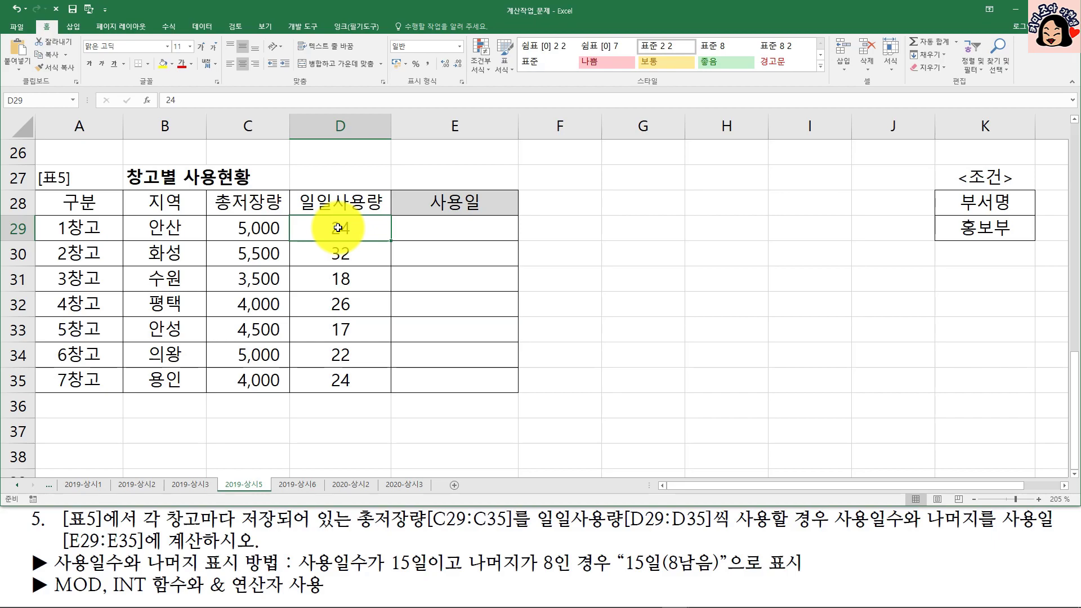
left_click(440, 230)
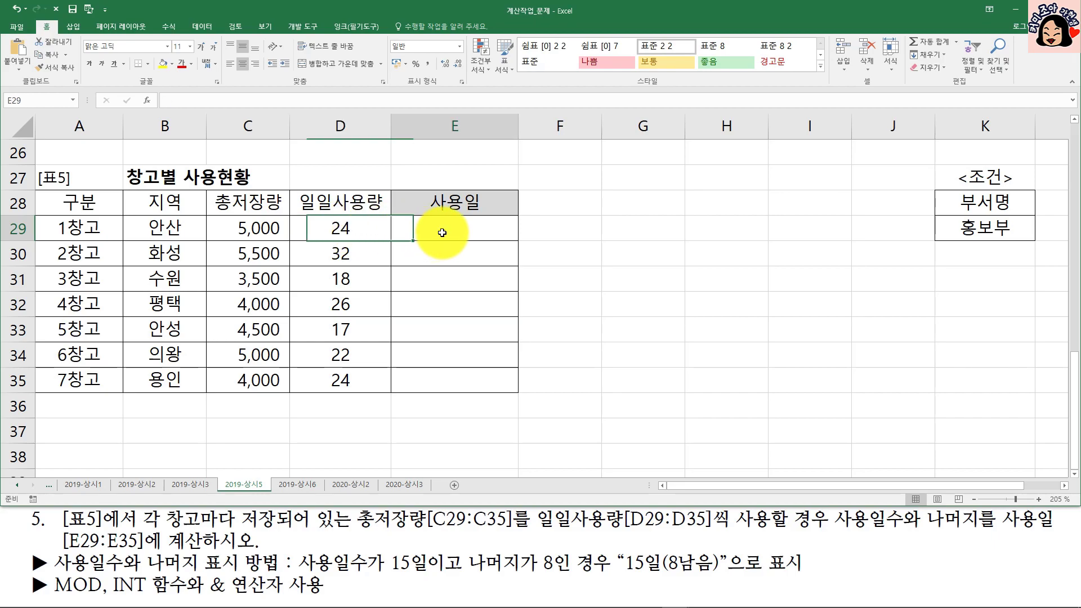
left_click(250, 229)
- Enter a formula in E29 that divides the 총저장량 in C29 by the 일일사용량 in D29
left_click(459, 230)
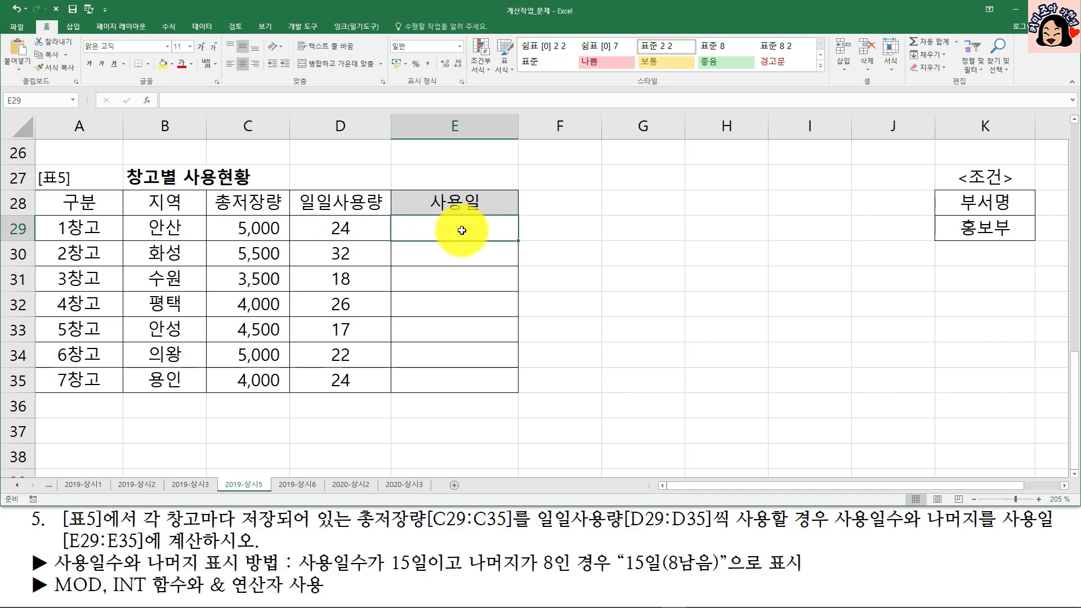
type("=")
left_click(262, 225)
type("/")
left_click(328, 217)
key("Return")
key("Up")
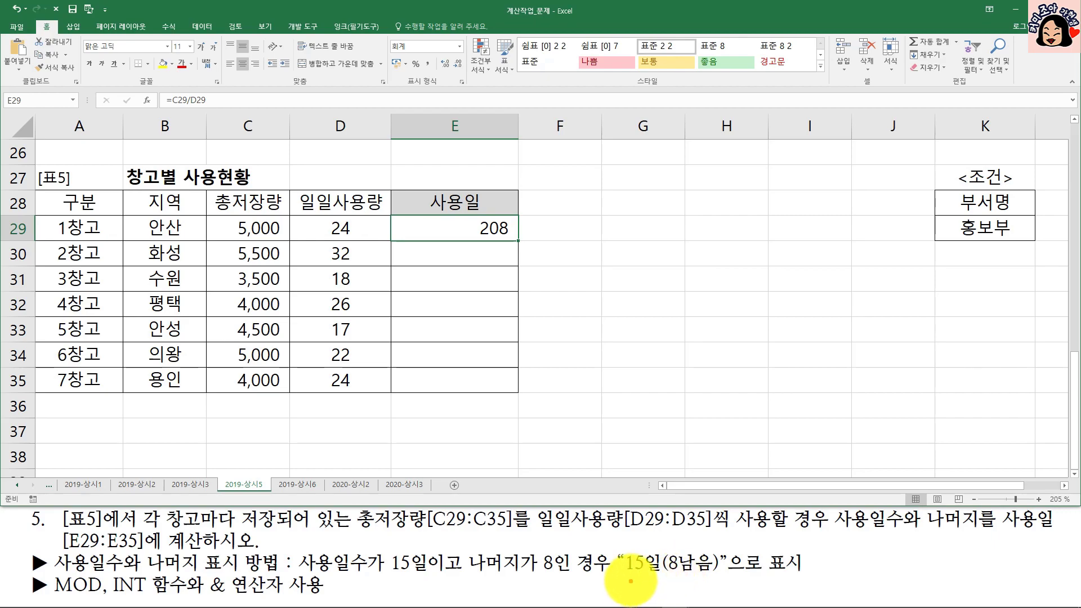
left_click_drag(625, 577, 681, 576)
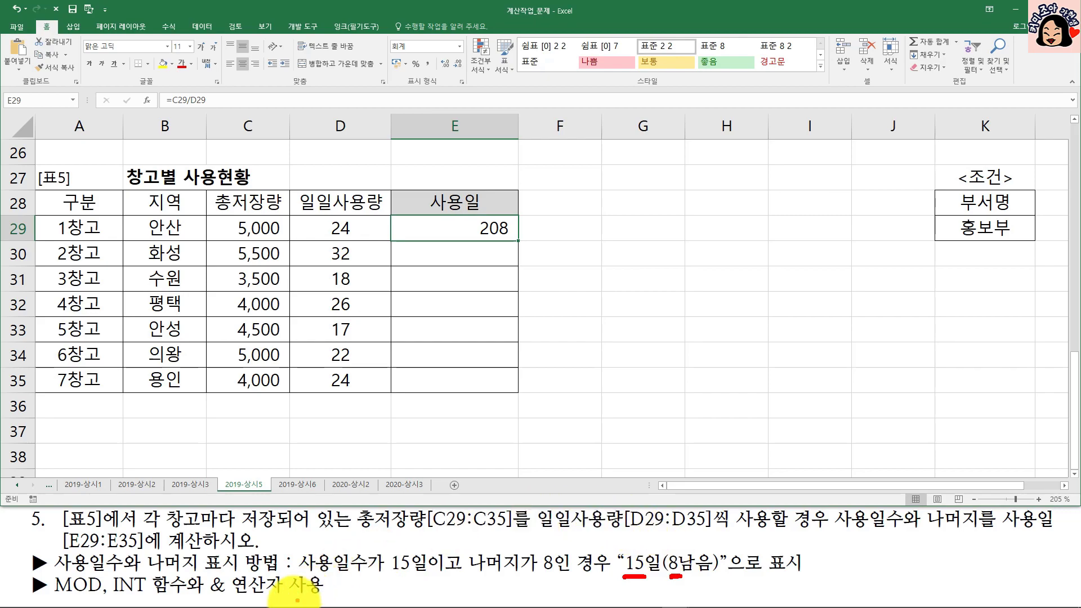
left_click_drag(208, 597, 229, 597)
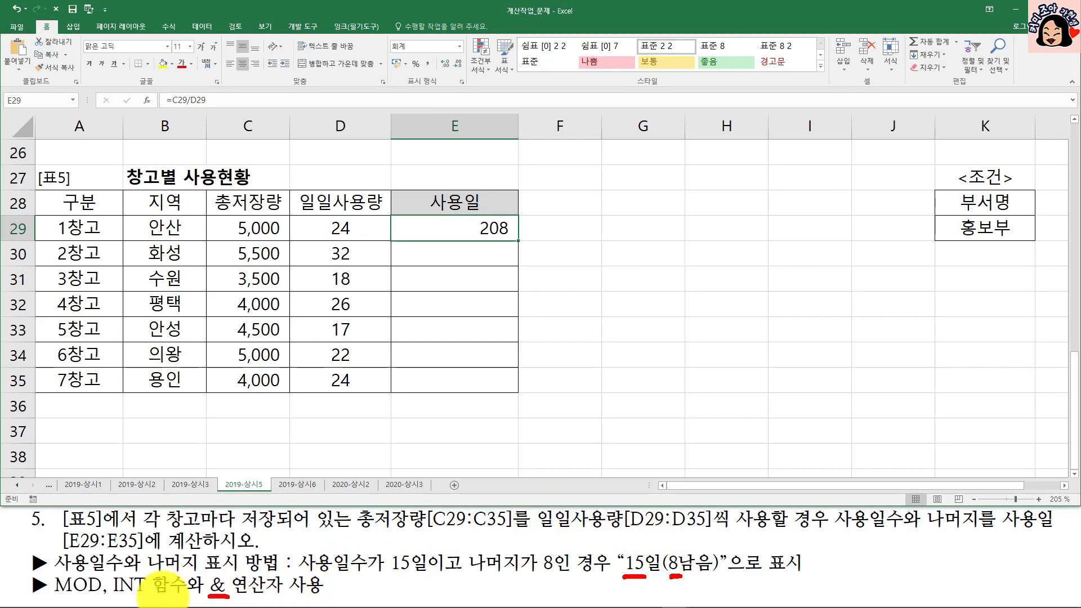
left_click_drag(108, 597, 136, 597)
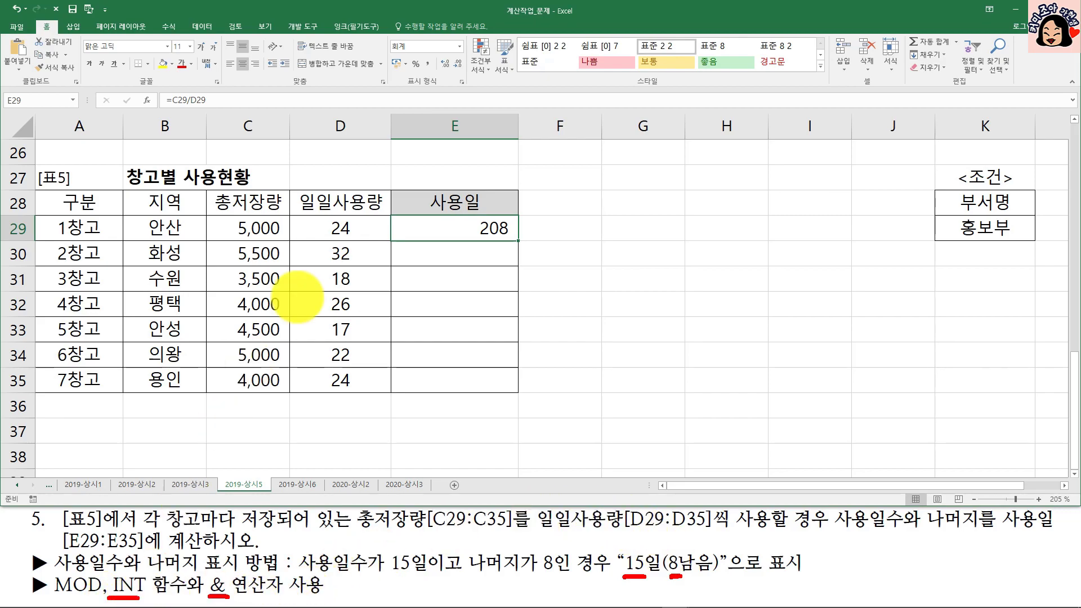
left_click_drag(147, 114, 243, 115)
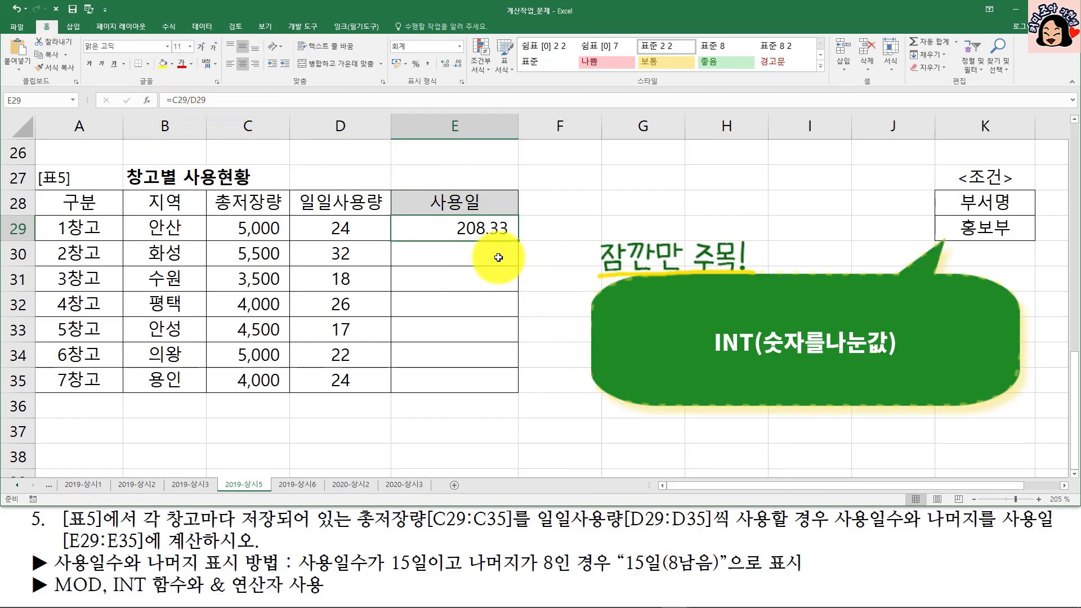
- Wrap the division in E29 in an INT function, giving =INT(C29/D29)
double_click(490, 230)
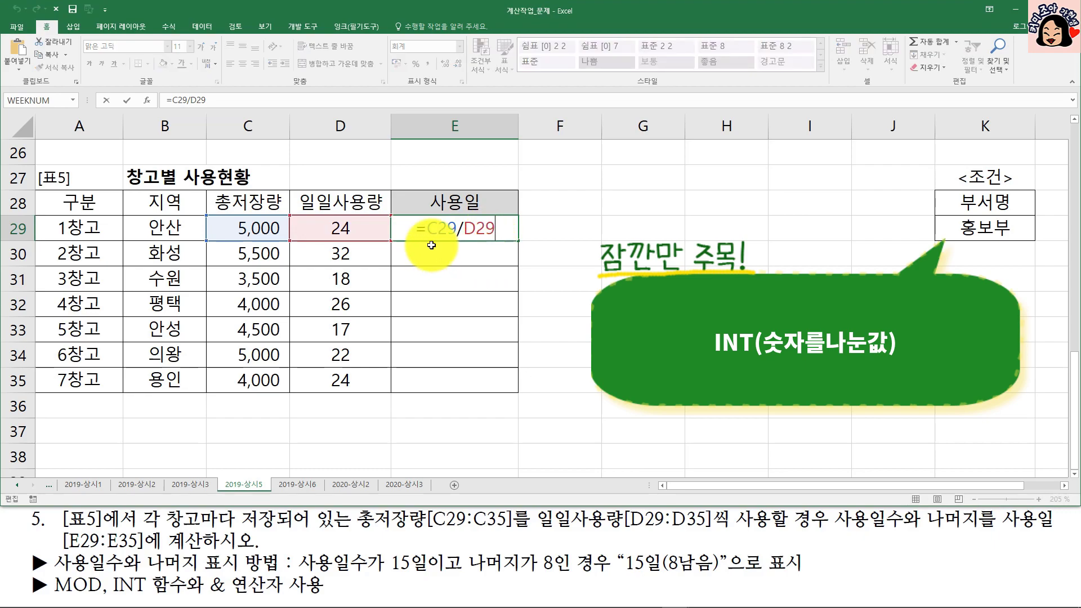
type("in")
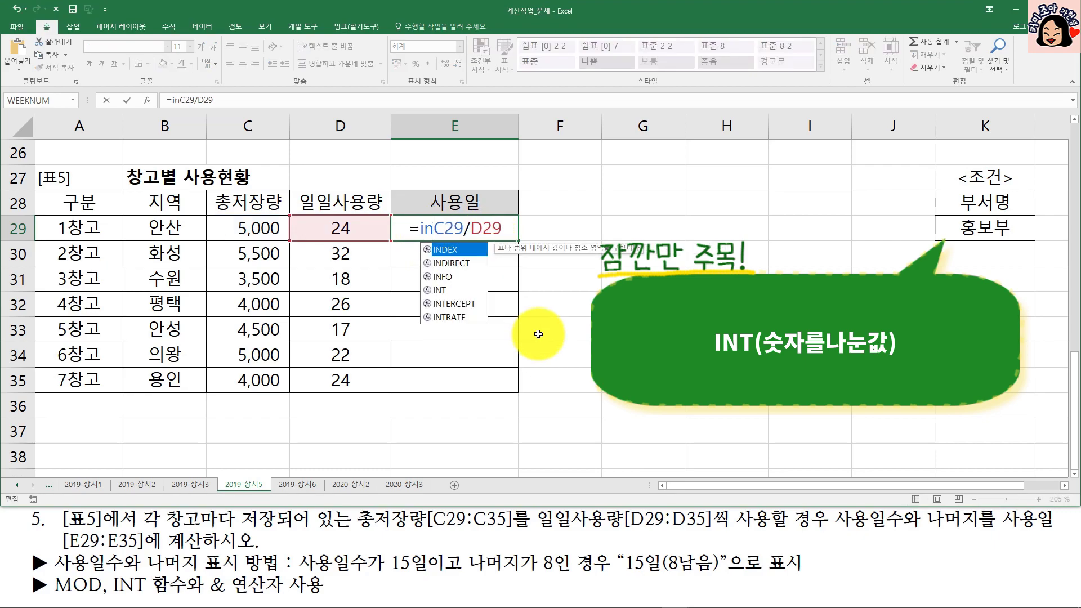
type("t")
key("Tab")
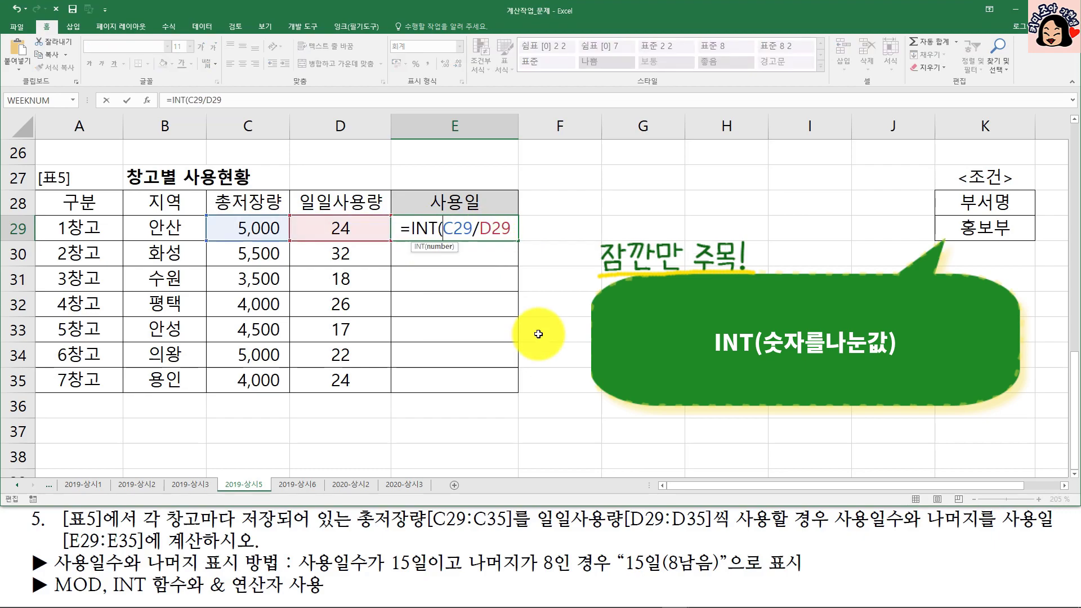
type(")")
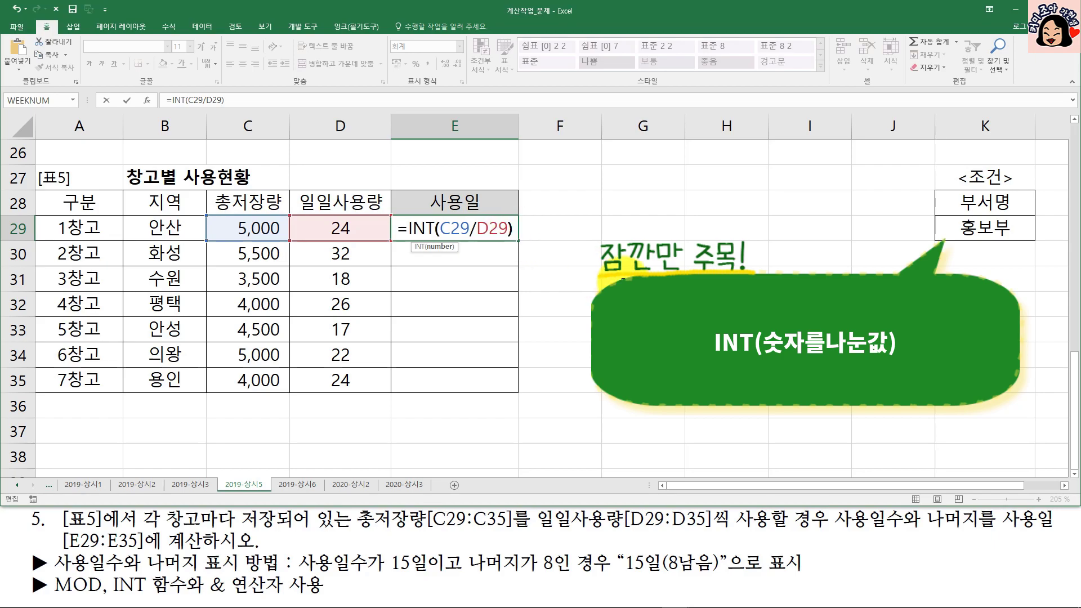
key("ctrl+Return")
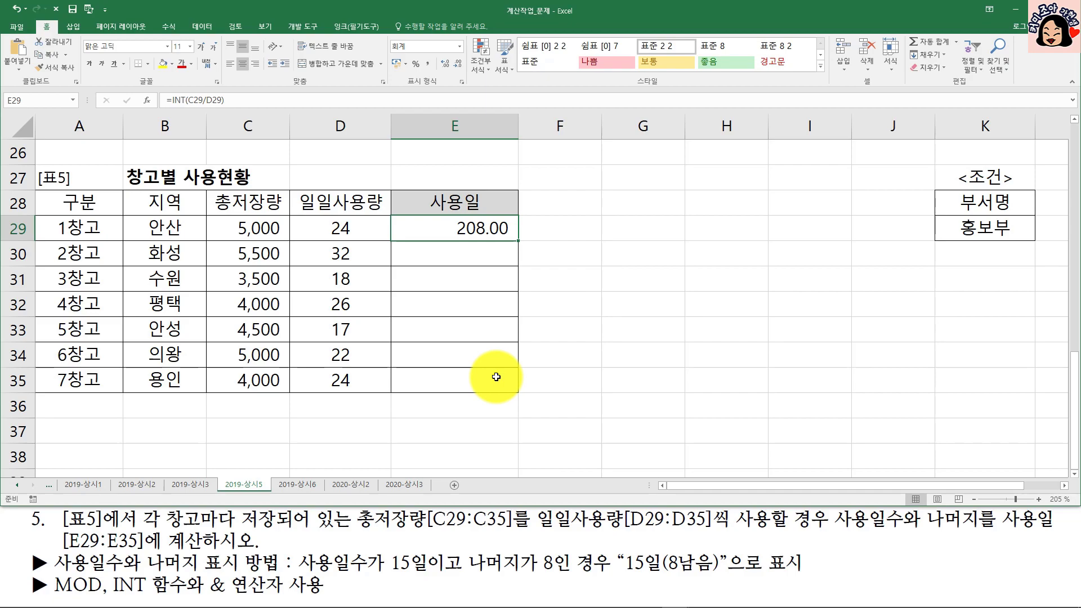
- Extend the INT formula in E29 by joining on the text &"일("&
left_click(273, 226)
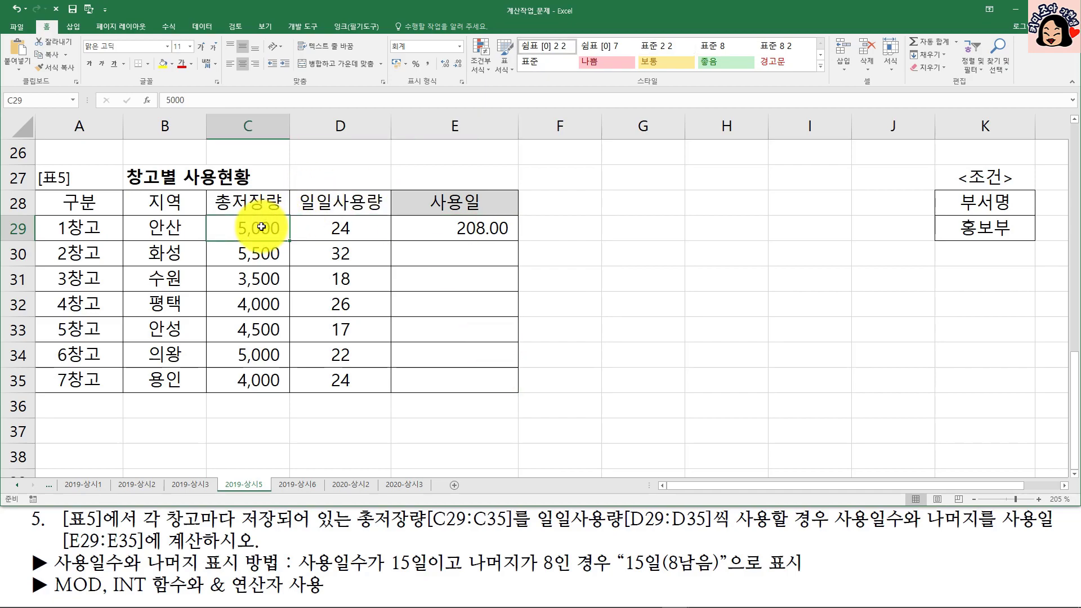
left_click(469, 228)
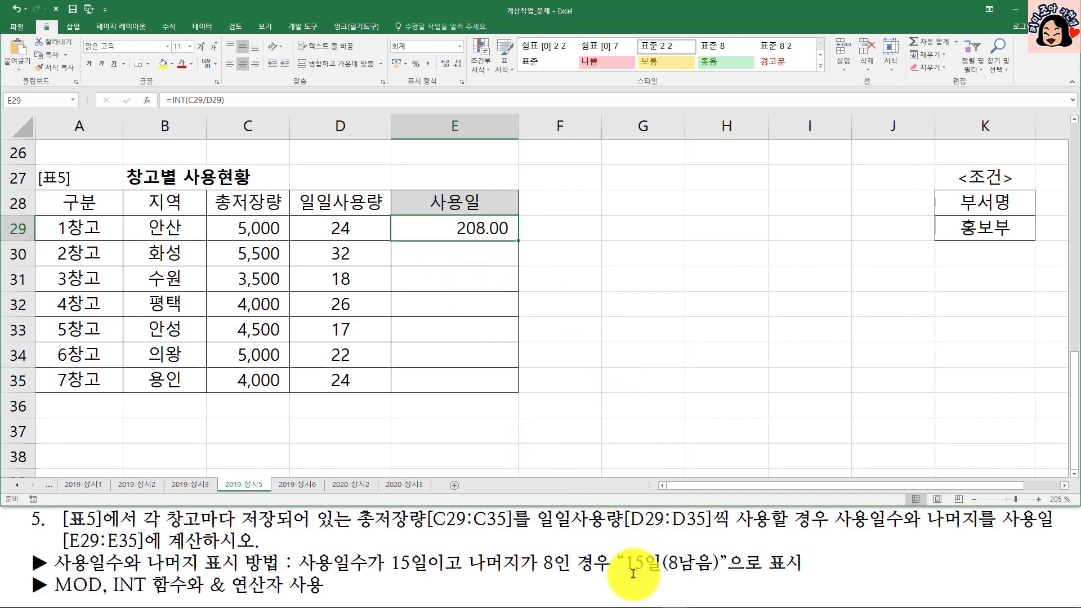
double_click(482, 229)
left_click(515, 228)
type("&")
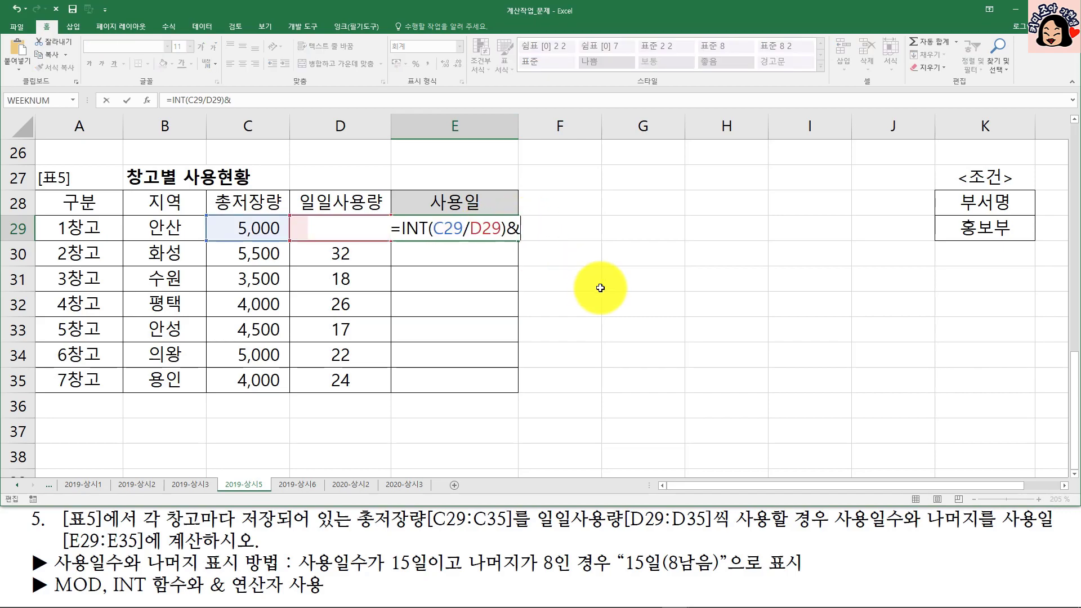
type("\"")
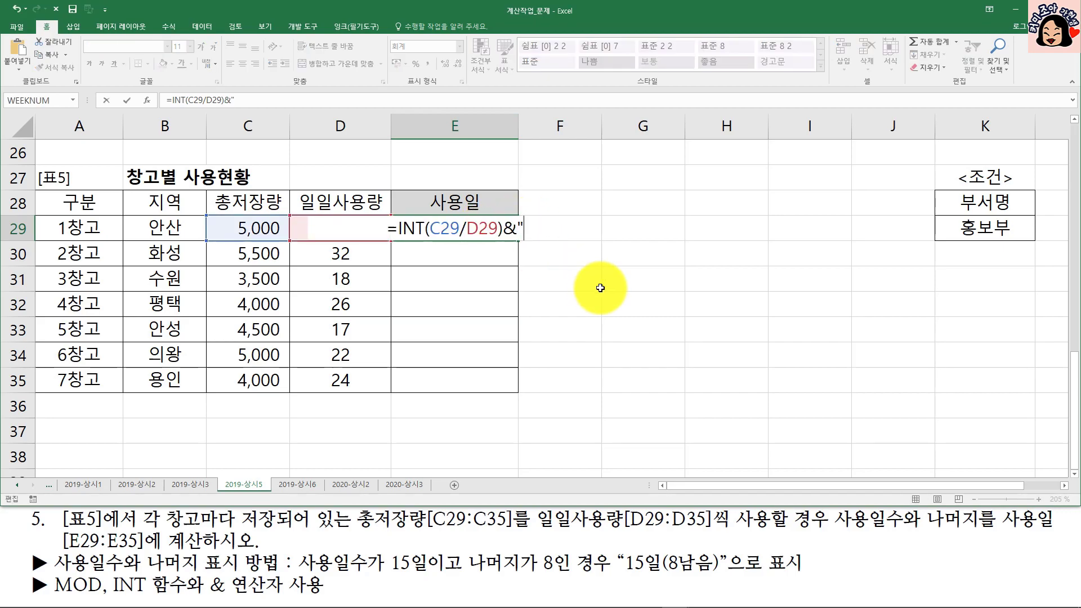
type("이")
type("(")
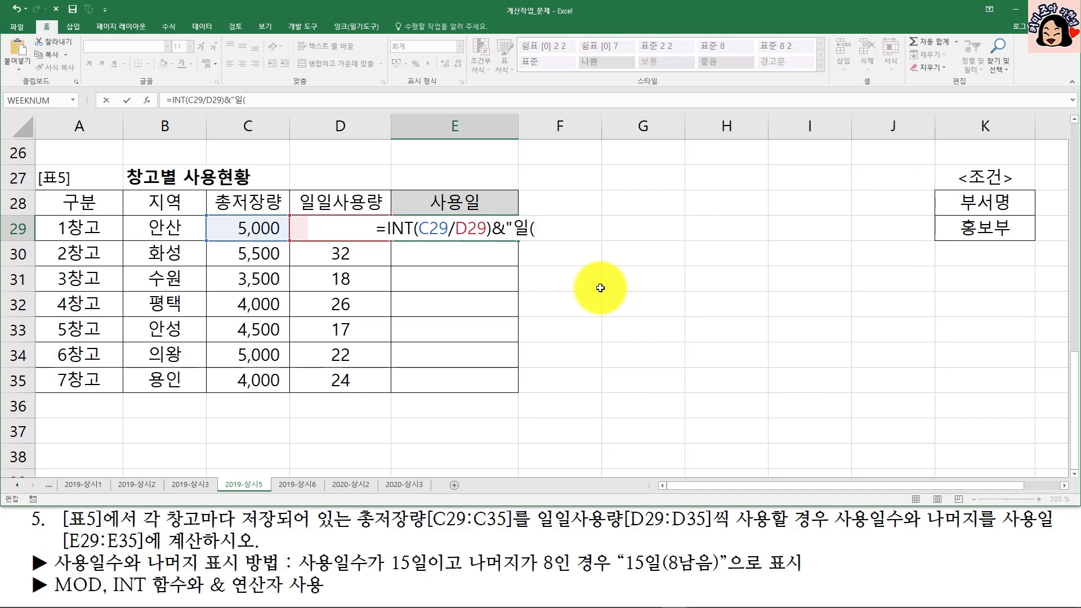
type("\"&")
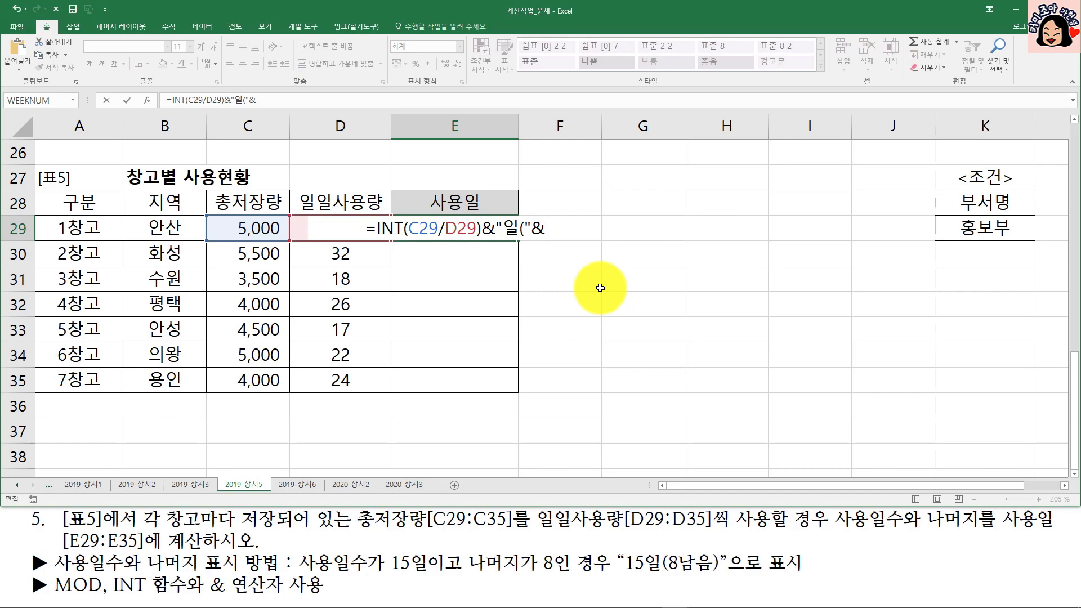
- Append MOD(C29,D29) for the remainder to the E29 formula and enter it
type("mod")
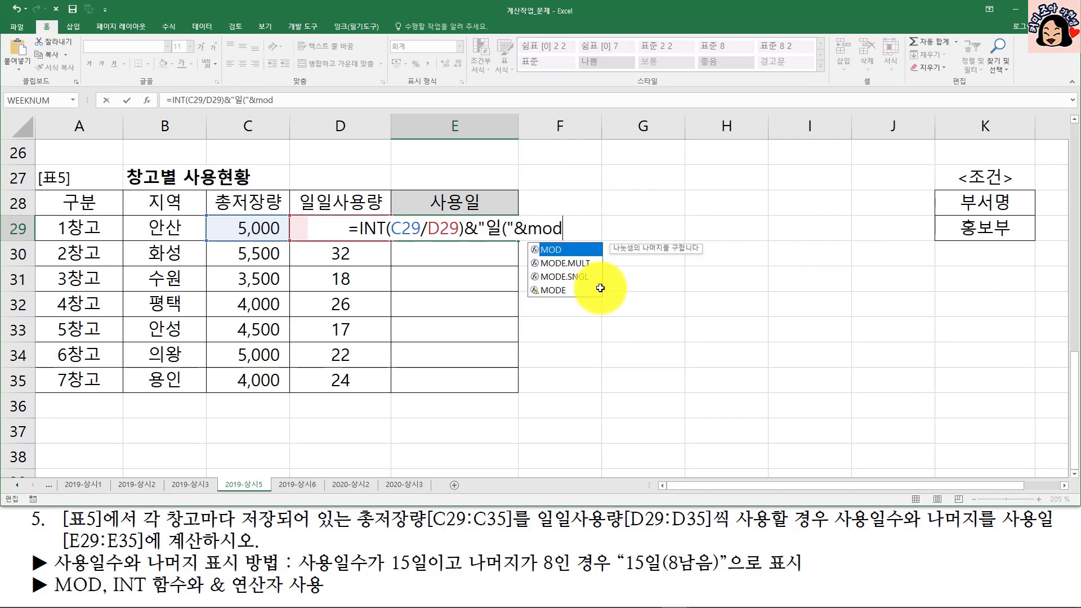
key("Tab")
left_click(252, 231)
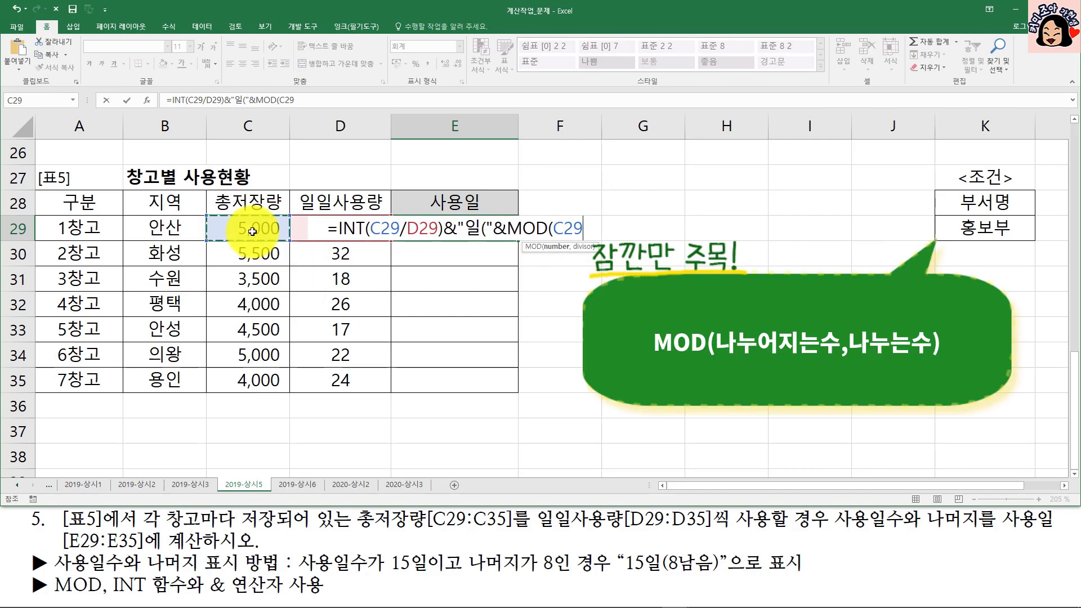
type(",")
left_click(297, 227)
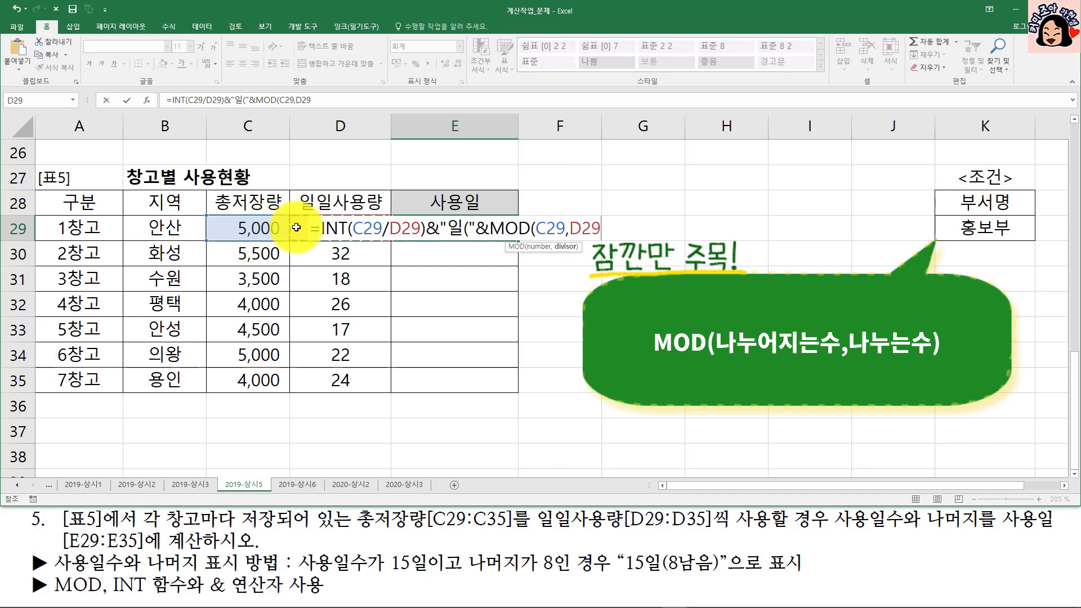
type(")")
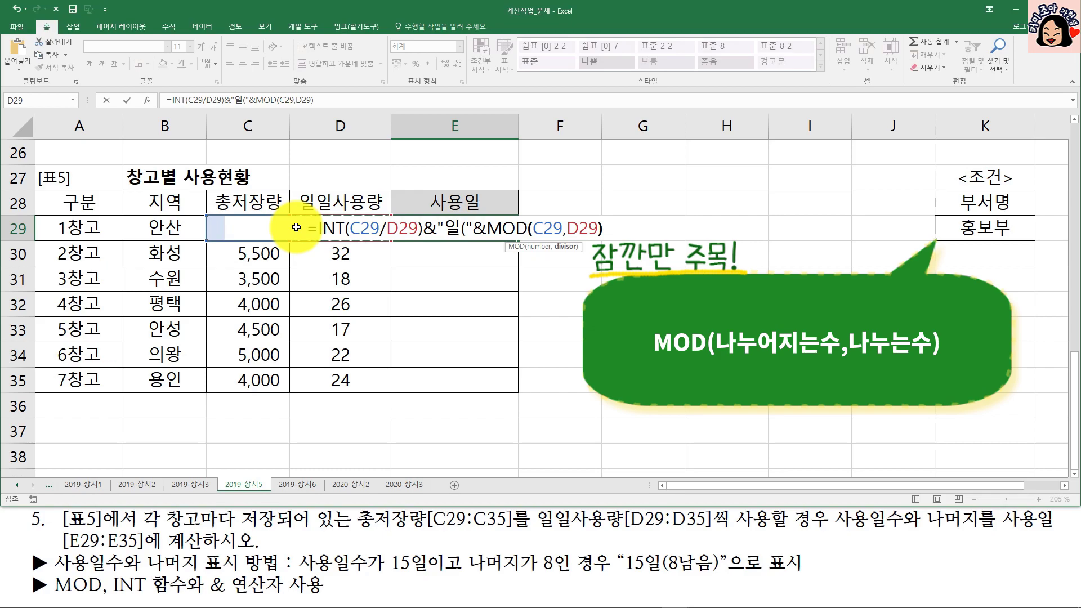
key("Return")
key("Up")
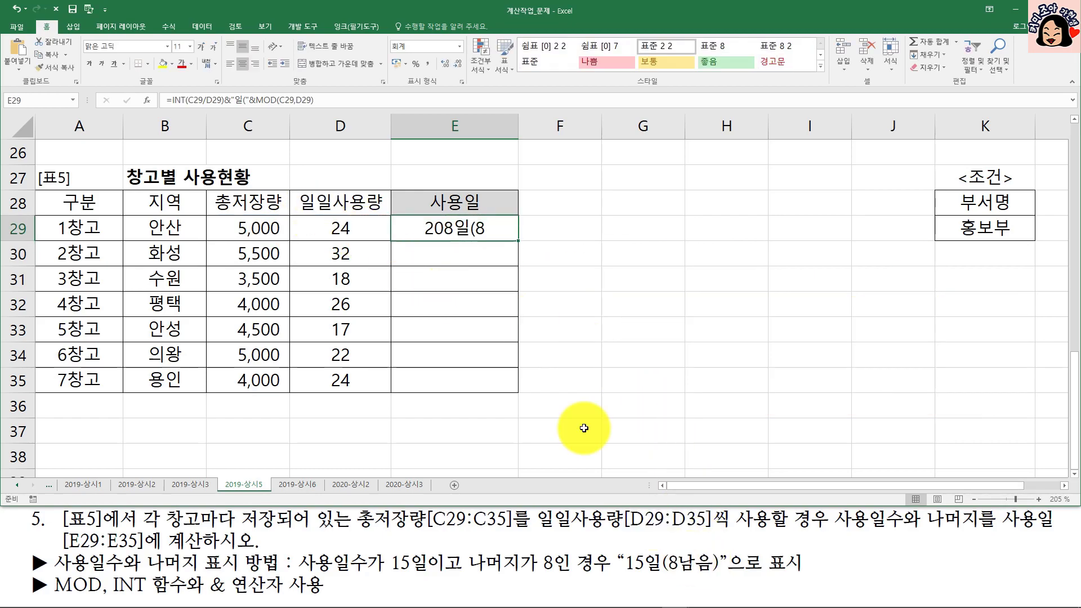
- Append &"남음)" to the E29 formula and fill it down the 사용일 column to E35
double_click(482, 225)
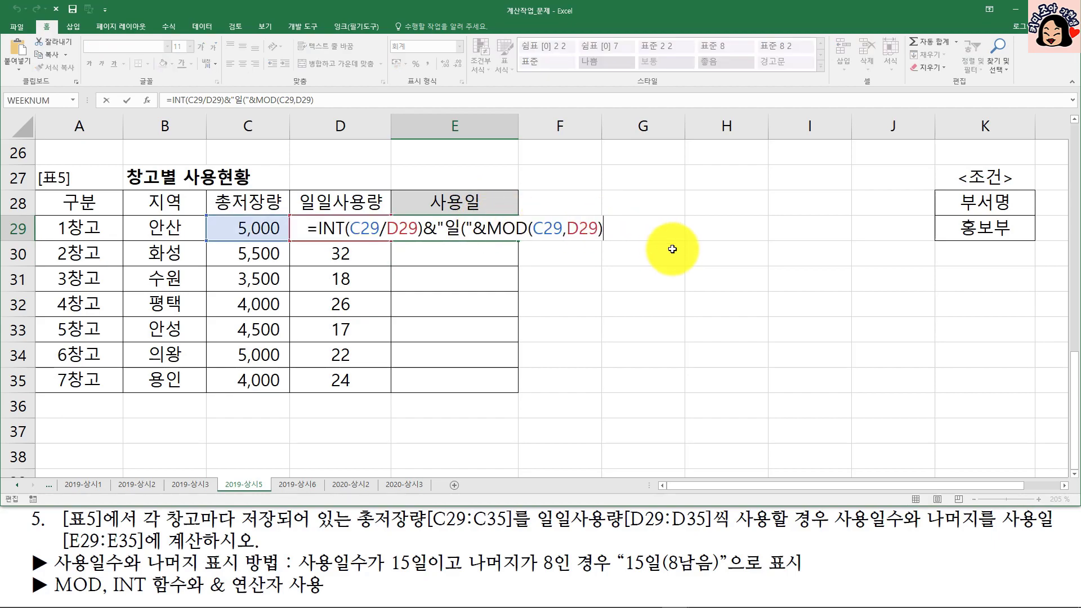
type("&\"")
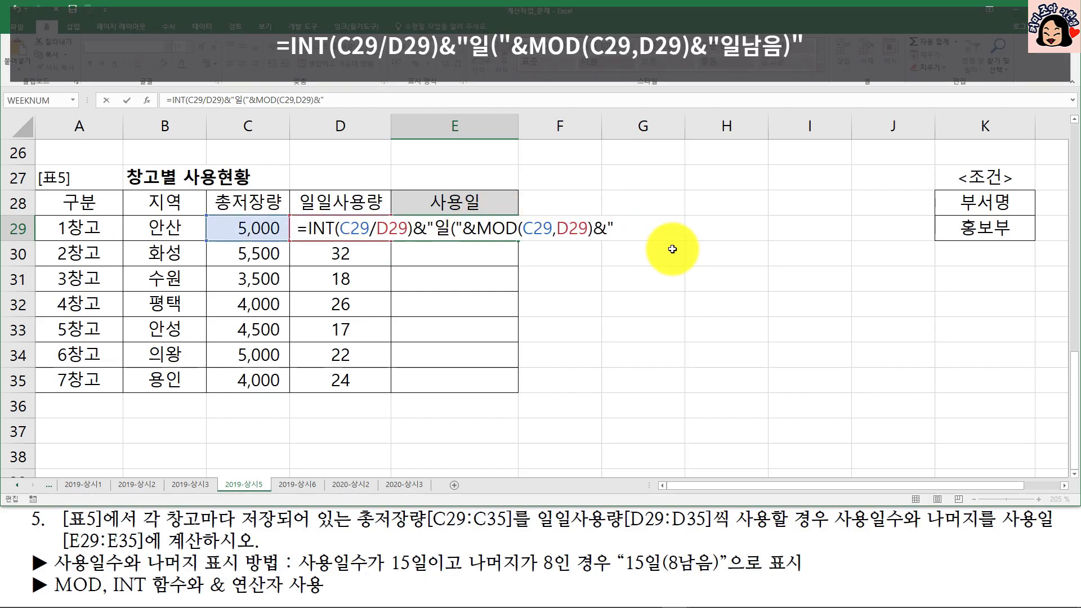
type("ska")
key("BackSpace")
key("BackSpace")
key("BackSpace")
type("남음)\"")
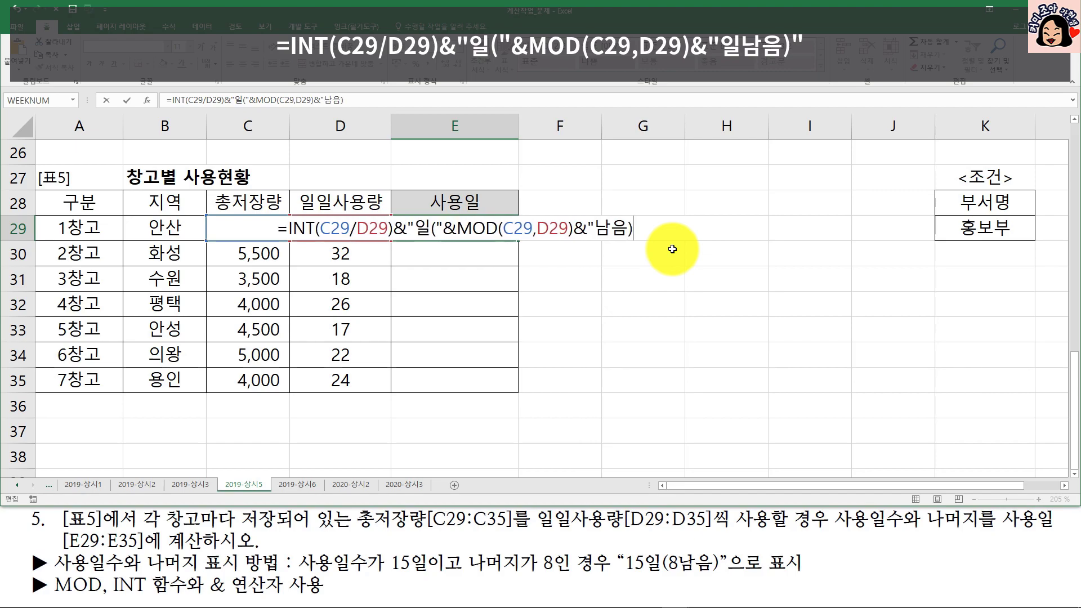
key("Return")
key("Up")
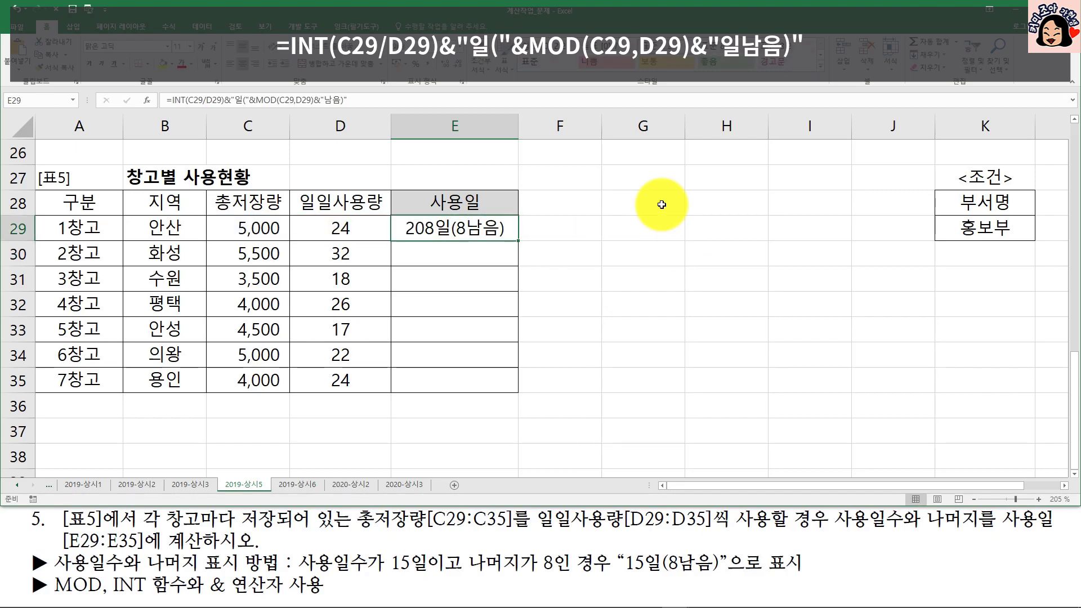
left_click_drag(518, 241, 510, 383)
left_click(509, 222)
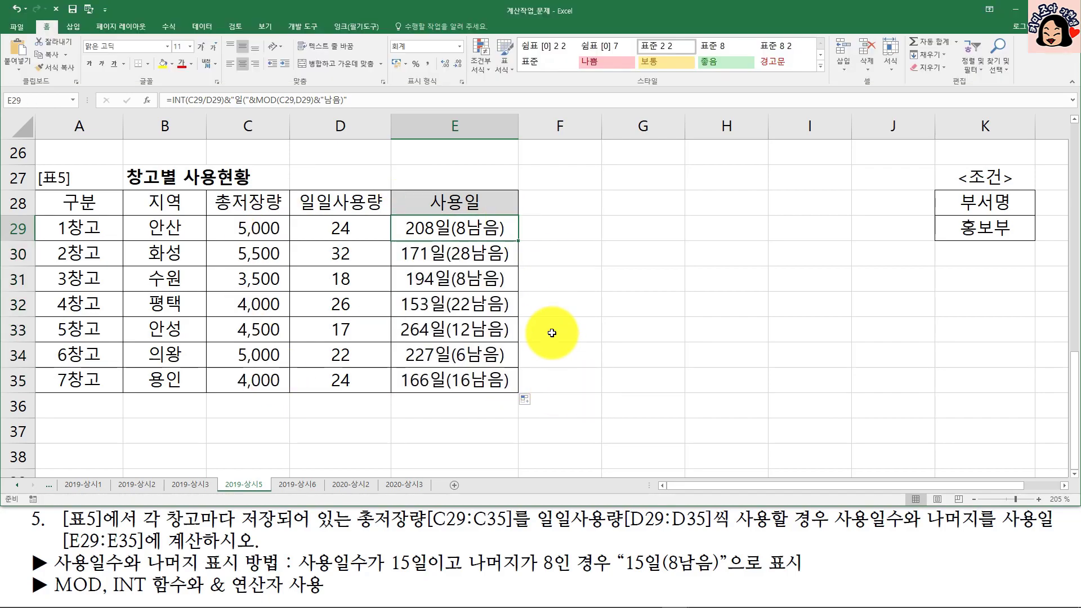
- On sheet 2019-상시6, start a DAVERAGE formula in F12 with A2:F11 as the database range
left_click(294, 485)
left_click_drag(147, 175, 165, 198)
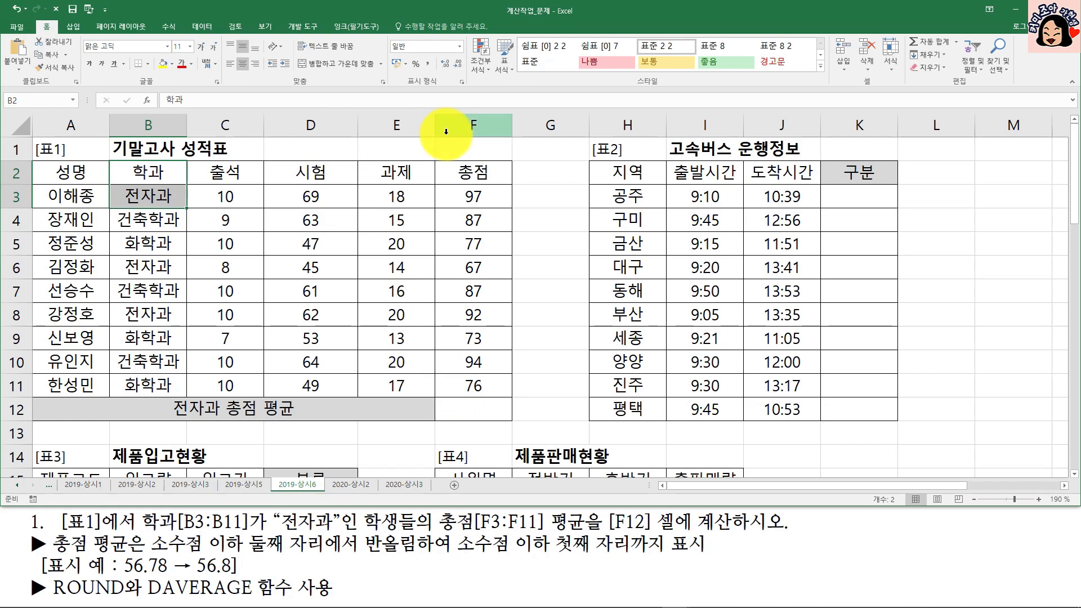
left_click(459, 170)
left_click(490, 407)
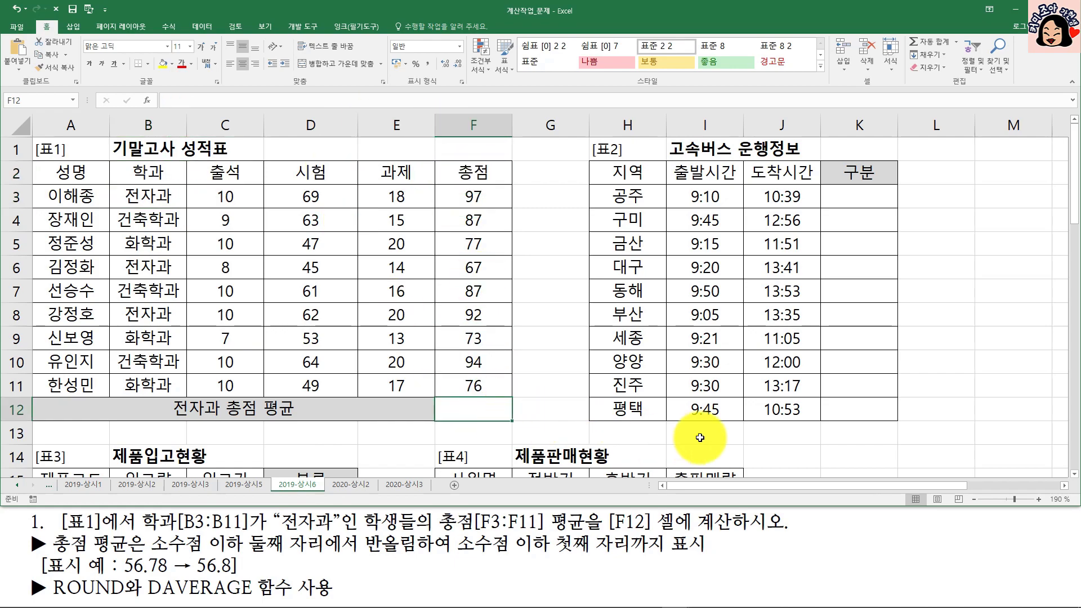
type("=ㅇ")
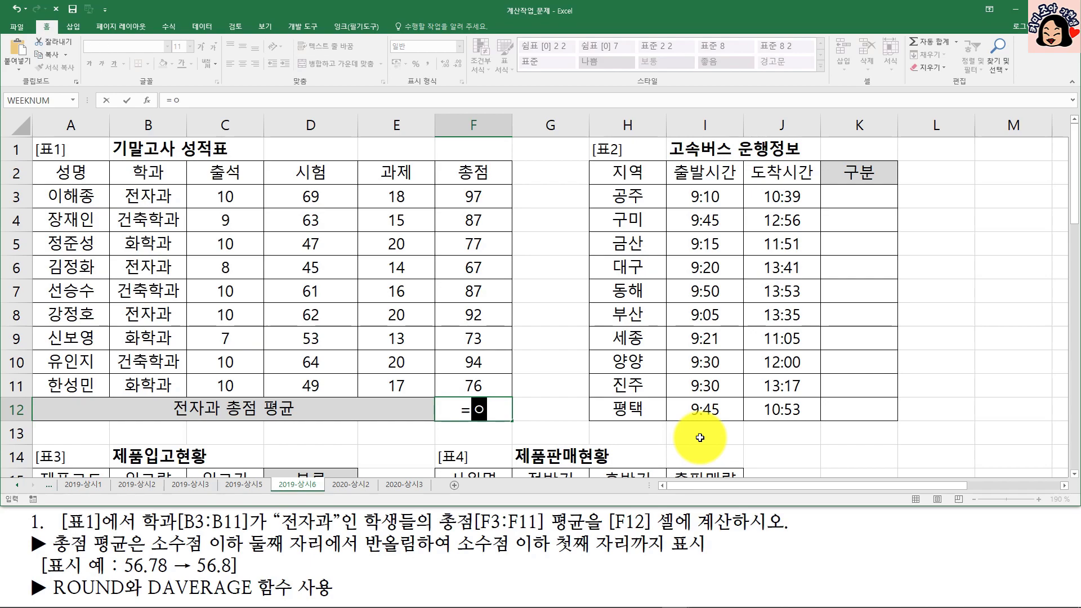
type("dav")
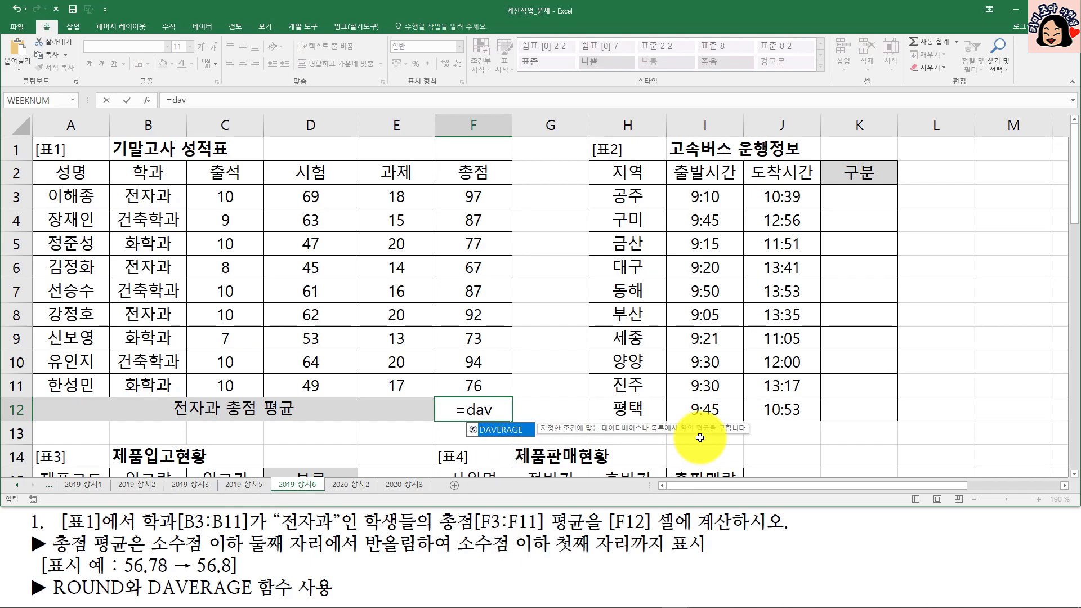
key("Tab")
left_click_drag(71, 172, 449, 376)
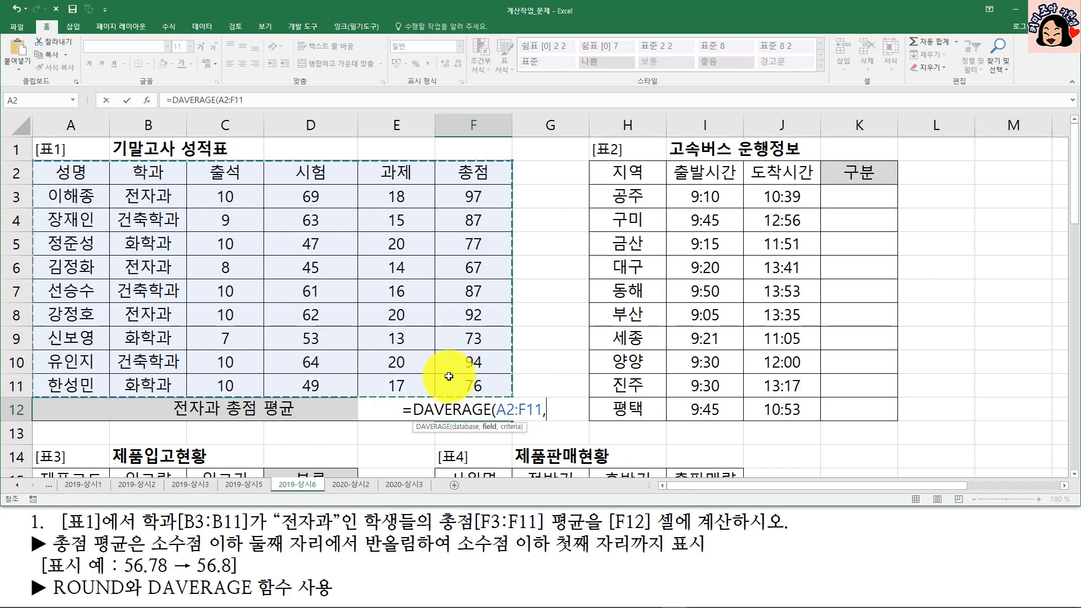
- Add field F2 and criteria B2:B3 to the DAVERAGE formula in F12 and enter it
type(",")
left_click(460, 175)
type(",")
left_click_drag(153, 172, 160, 195)
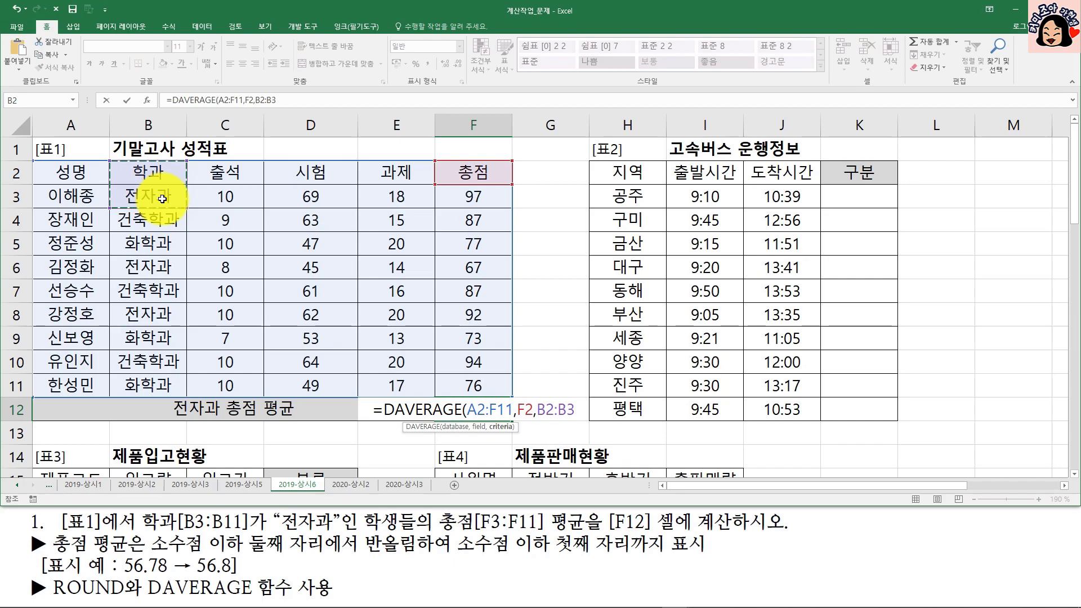
key("Return")
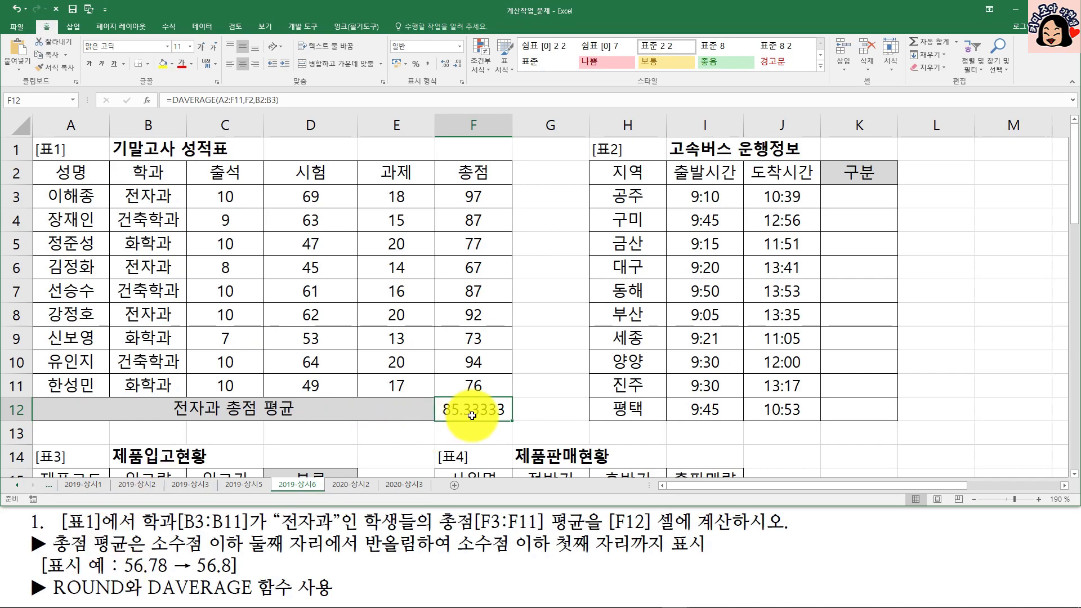
- Wrap the F12 formula in ROUND with 1 decimal digit, giving =ROUND(DAVERAGE(A2:F11,F2,B2:B3),1)
double_click(443, 406)
left_click(380, 411)
type("ROUND(")
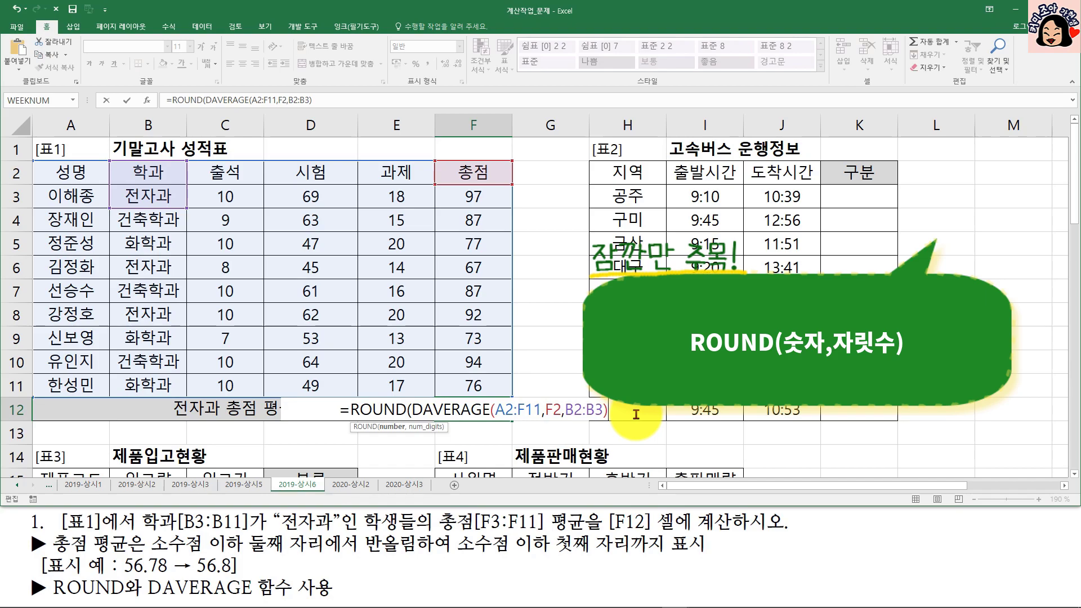
type(",")
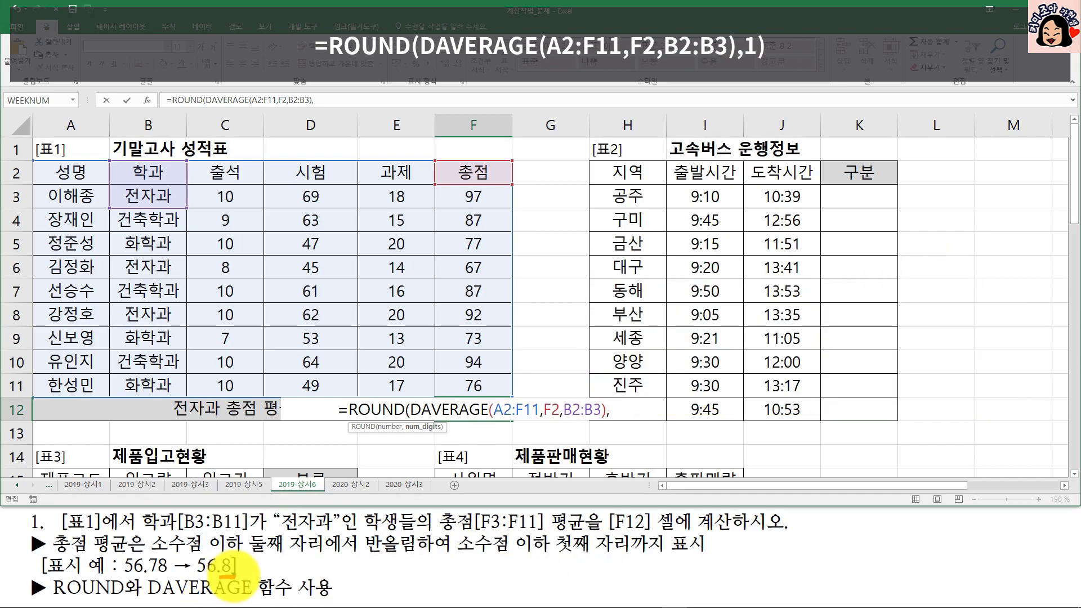
type("1)")
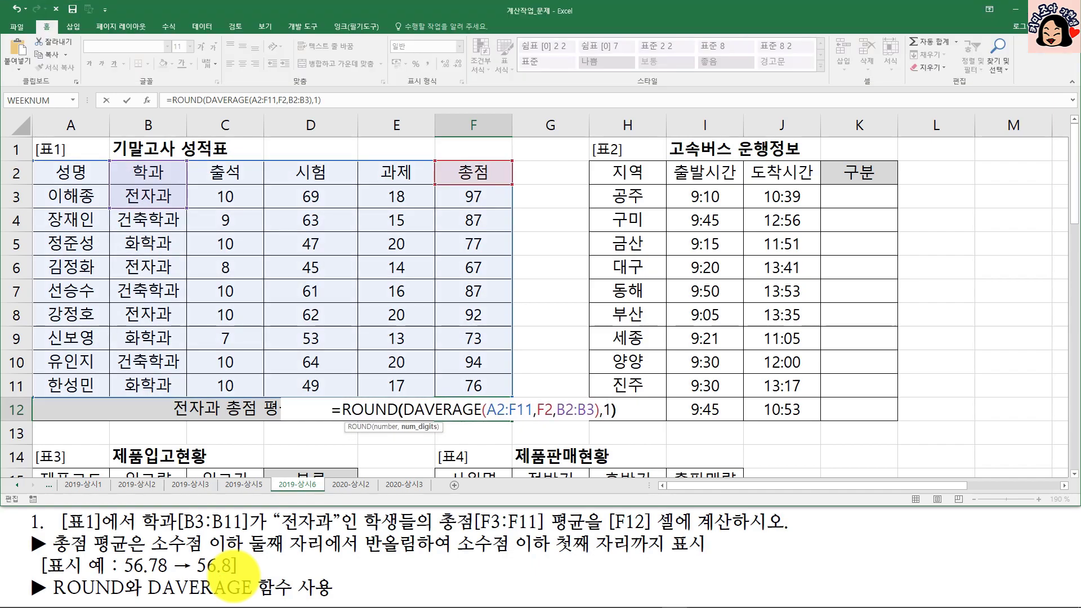
key("ctrl+Return")
- Examine the 출발시간 and 도착시간 values in the first data row of 표2
left_click_drag(951, 487, 1058, 487)
left_click(463, 204)
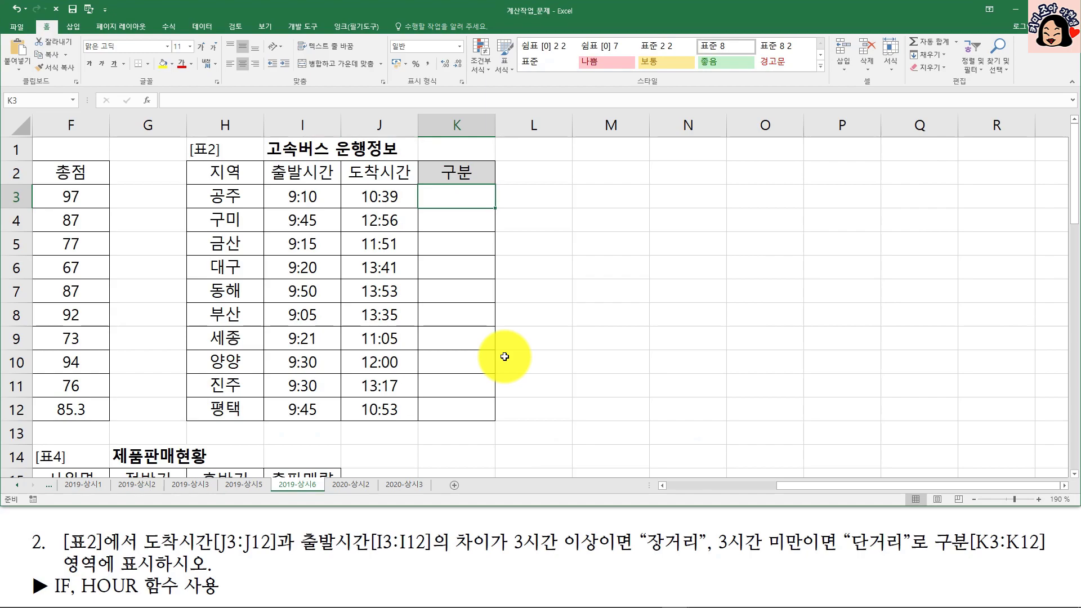
left_click(352, 196)
left_click(308, 197)
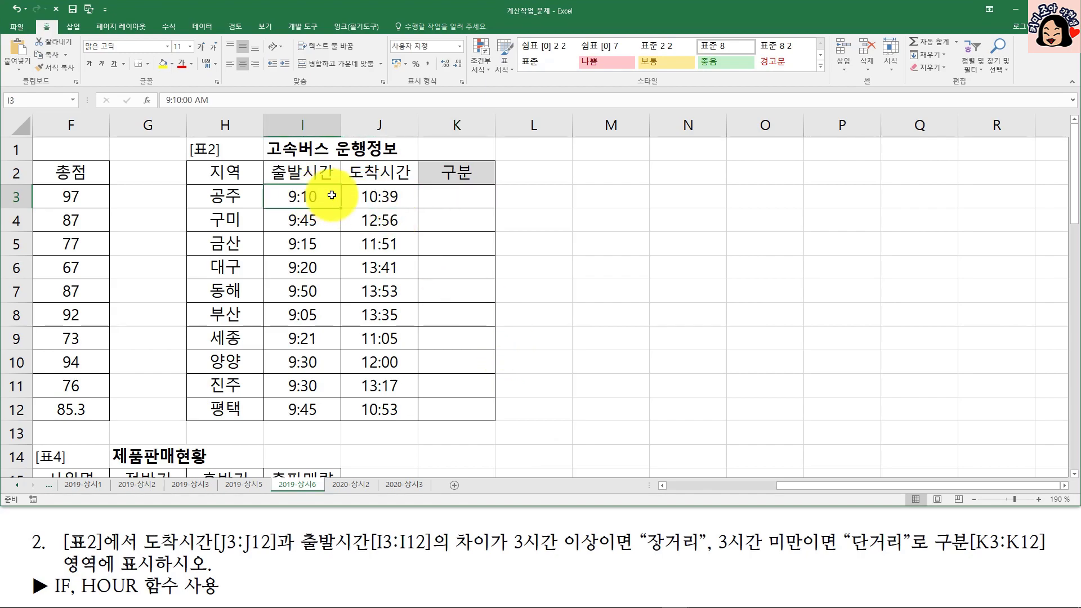
left_click(402, 197)
left_click(447, 197)
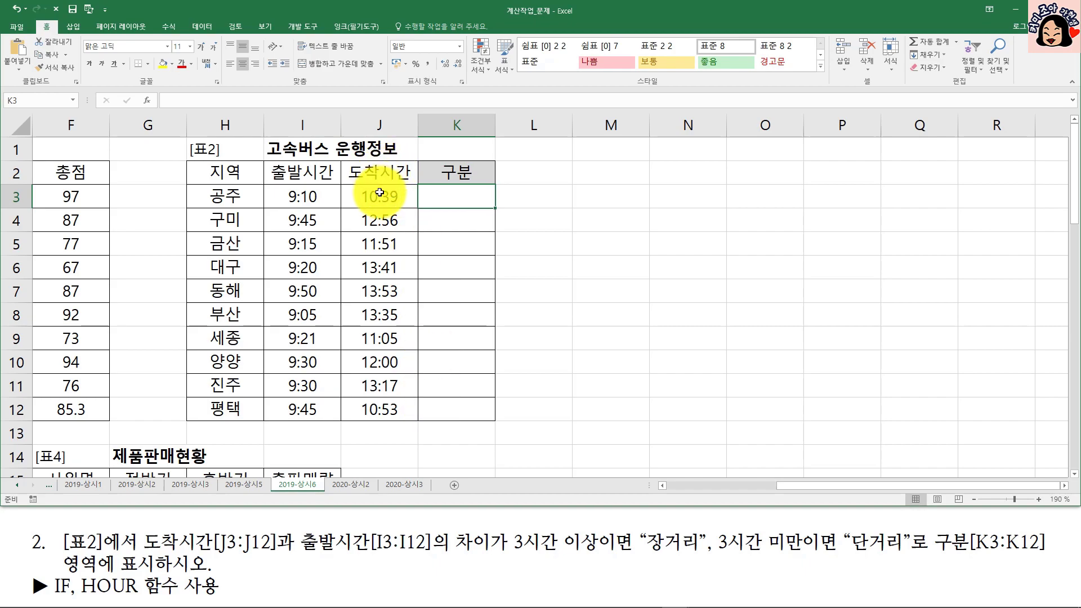
left_click(306, 198)
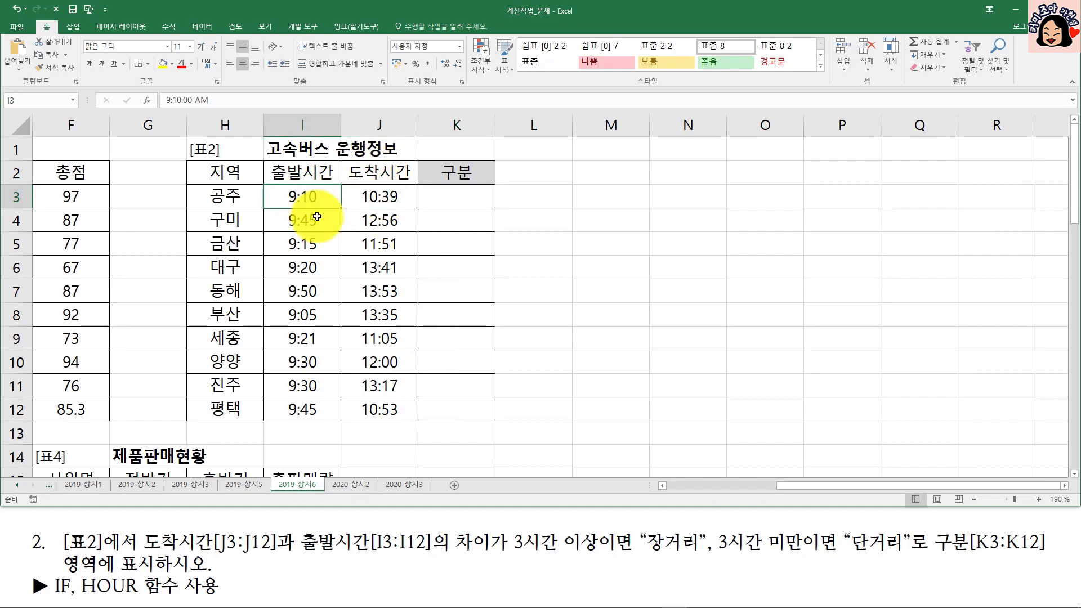
- Enter =HOUR(J3-I3) in K3 and fill it down the 구분 column to K12
left_click(456, 196)
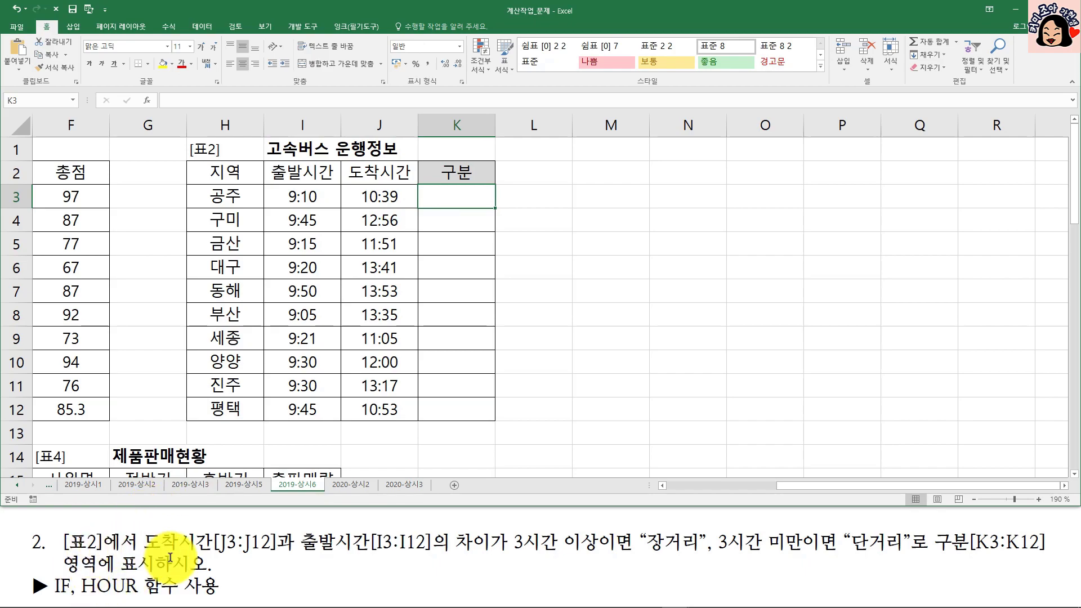
type("=")
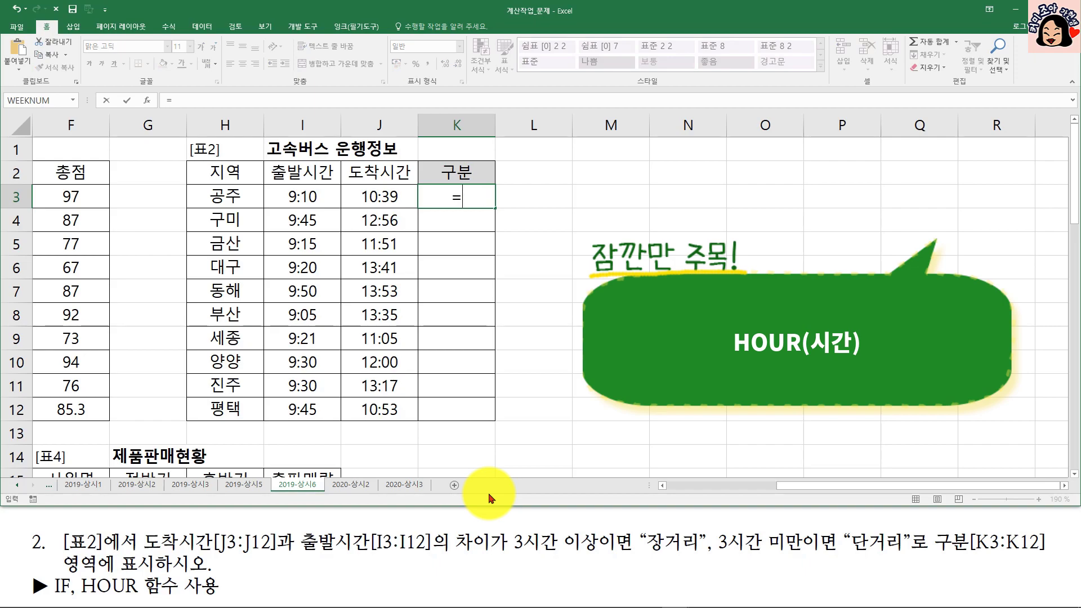
type("jhu")
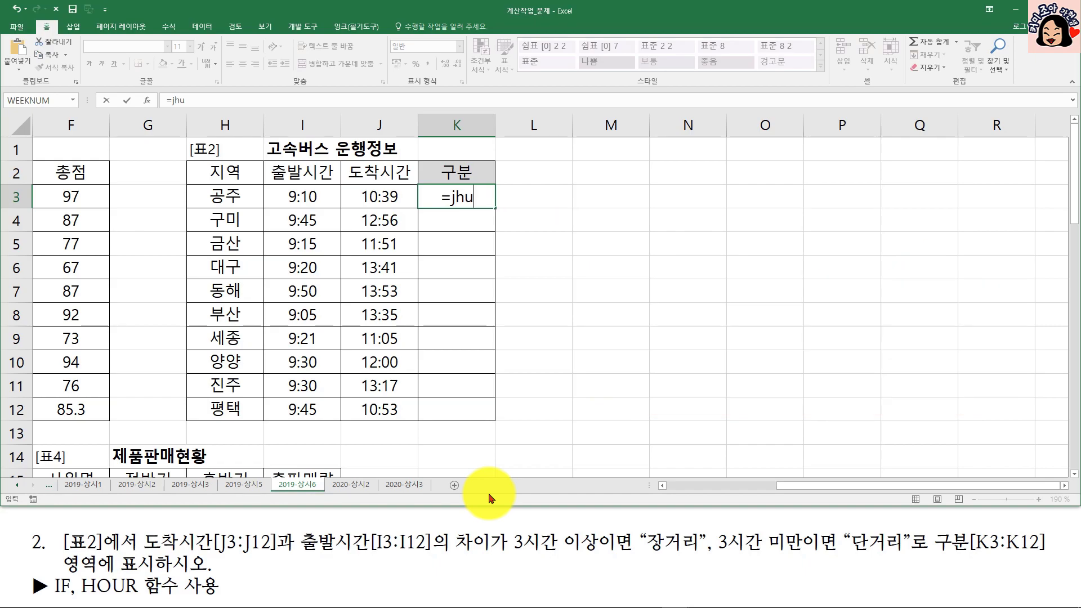
type("ho")
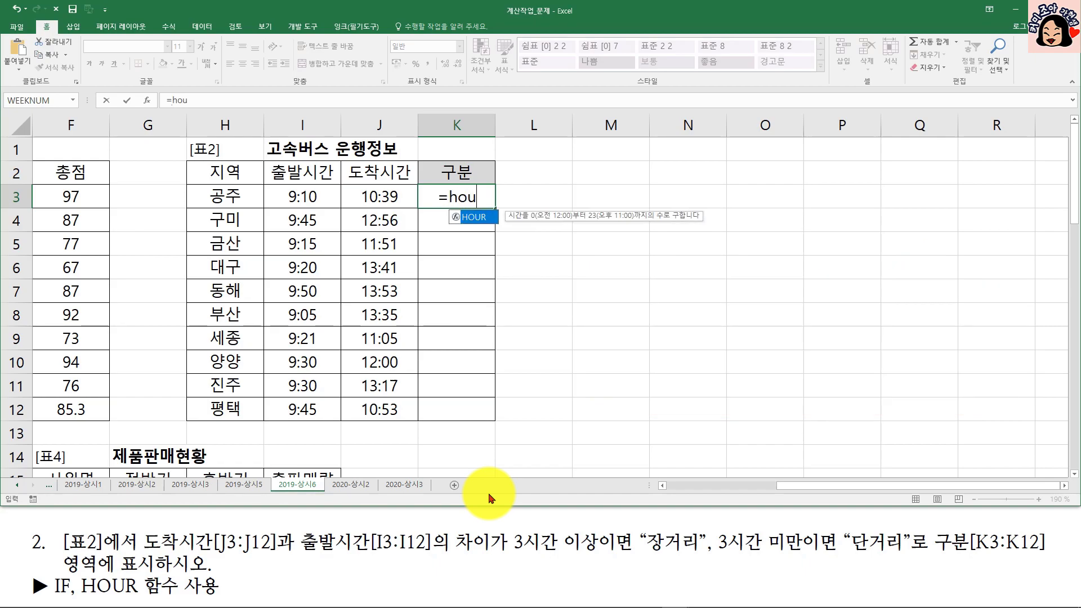
type("u")
key("Tab")
left_click(384, 195)
type("-")
left_click(290, 198)
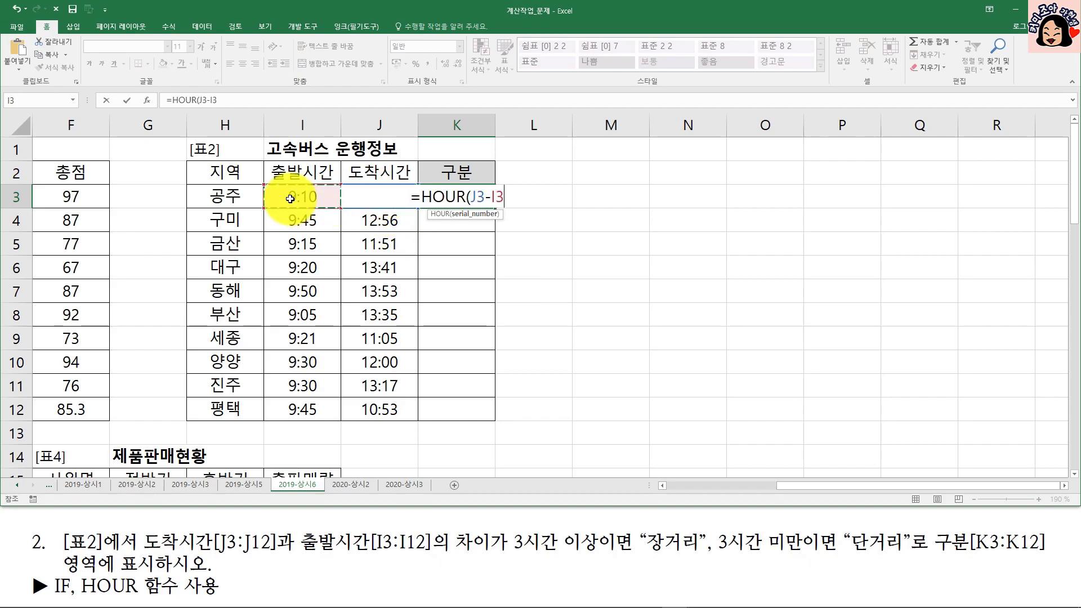
type(")")
key("ctrl+Return")
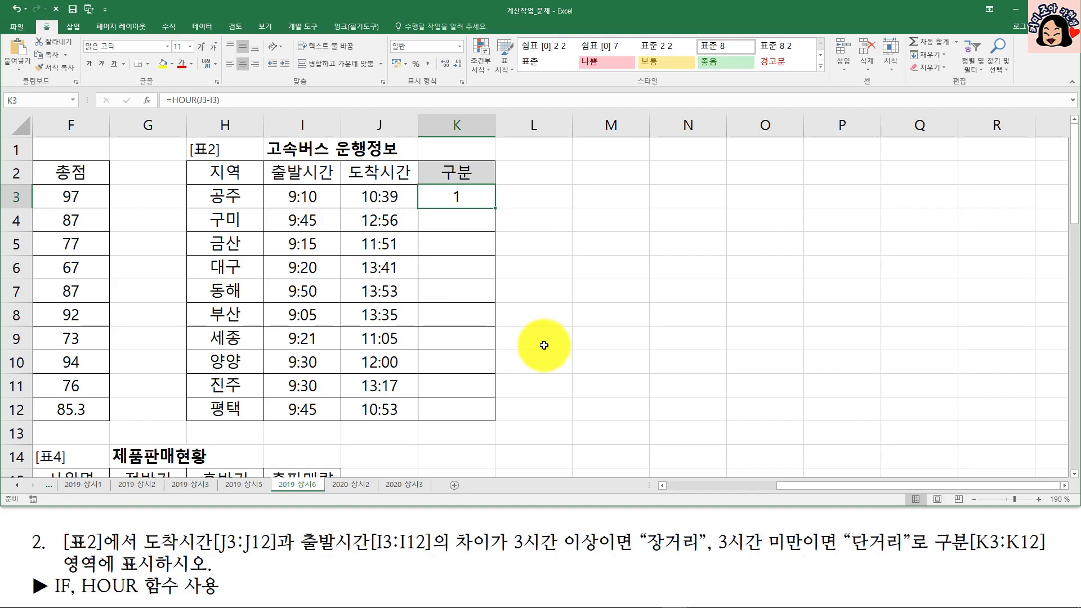
left_click_drag(495, 209, 485, 417)
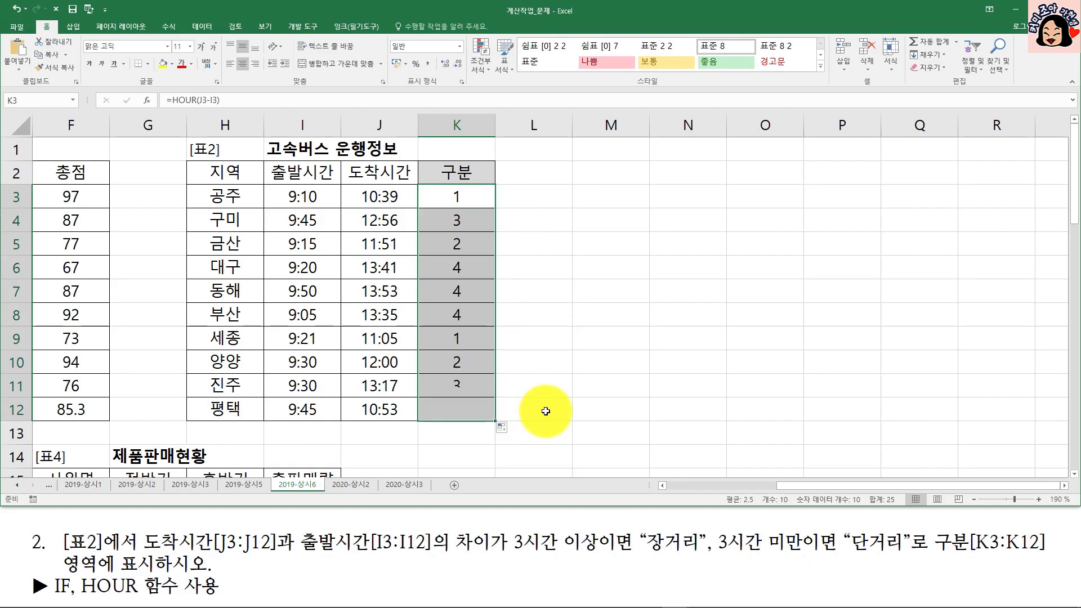
- Wrap the HOUR formula in K3 in an IF function with the condition HOUR(J3-I3)>=3
double_click(475, 202)
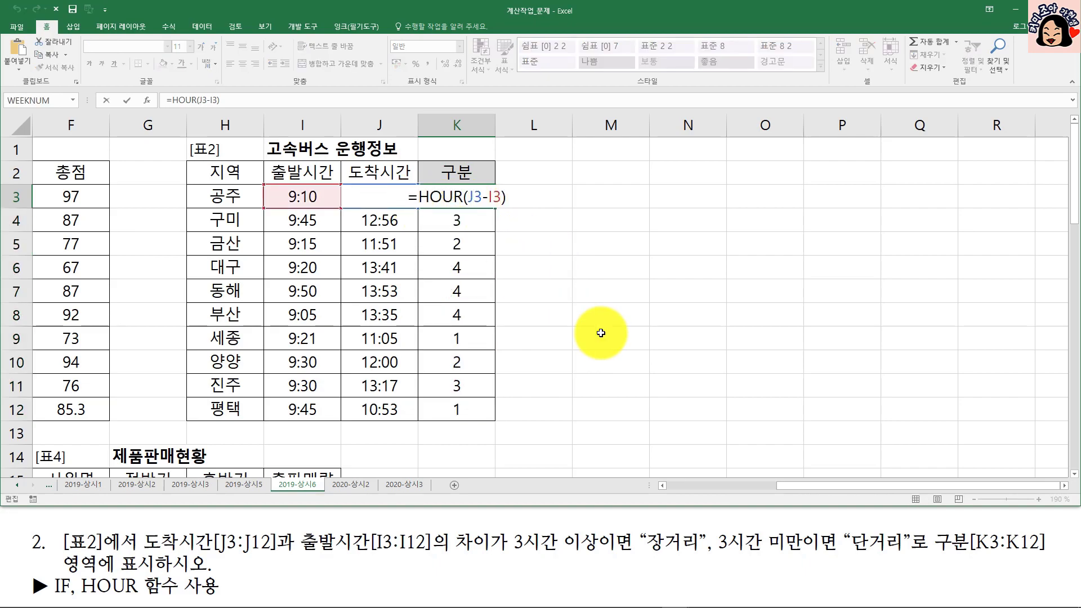
key("Home")
key("Right")
type("IF(")
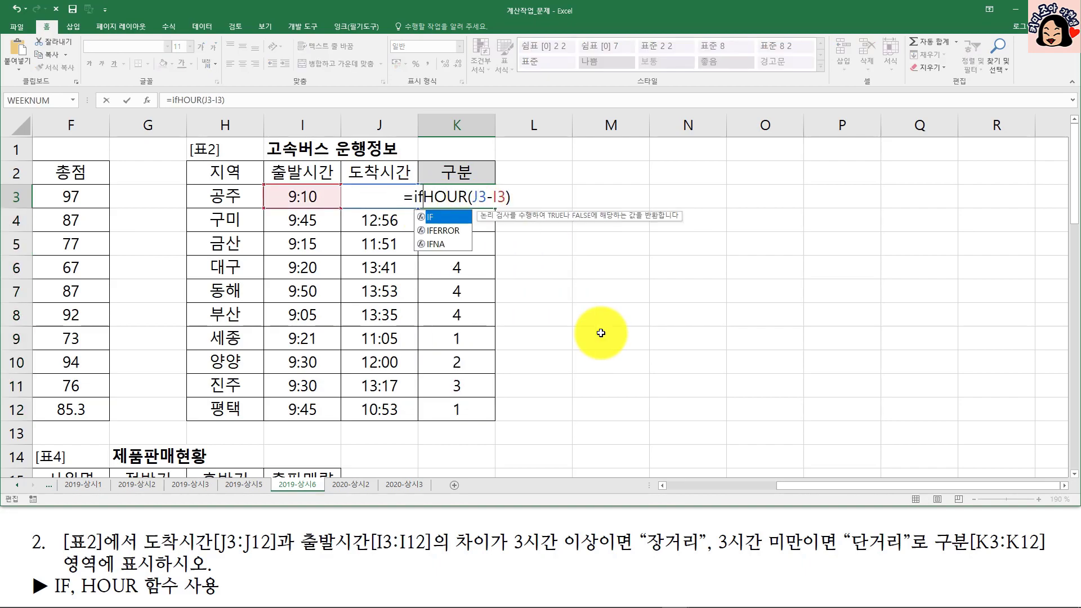
left_click(528, 196)
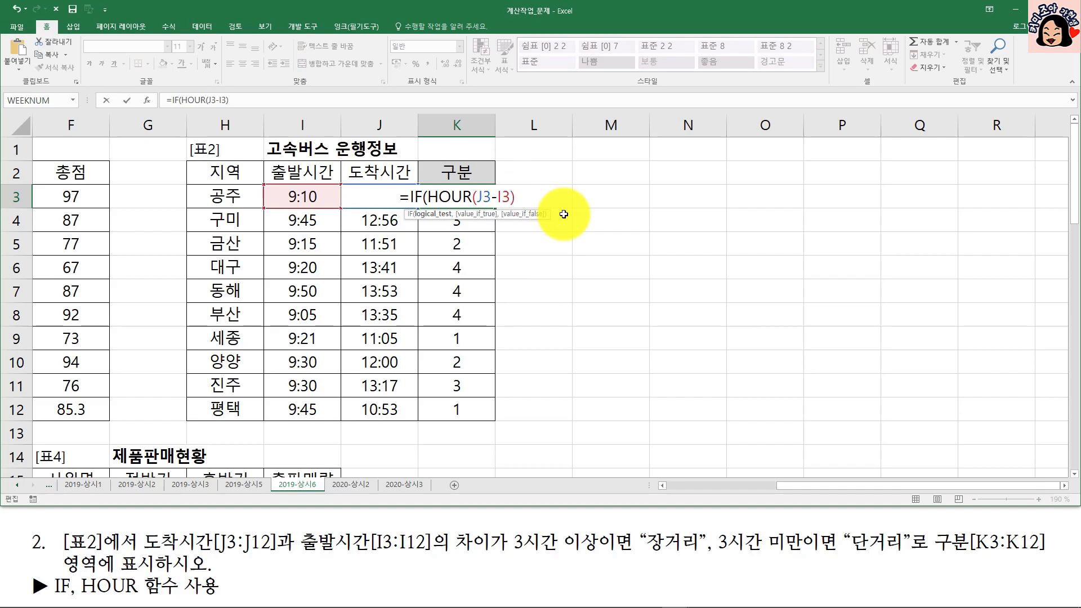
type(">=3,")
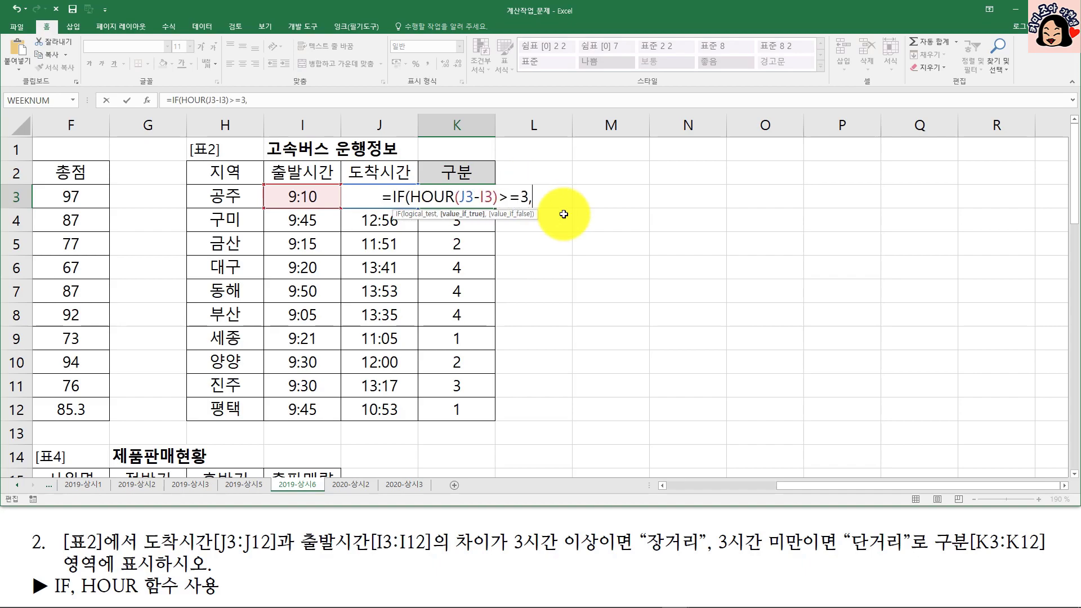
- Complete the K3 IF formula with the results "장거리" and "단거리", and fill it down to K12
type("\"정ㄱ")
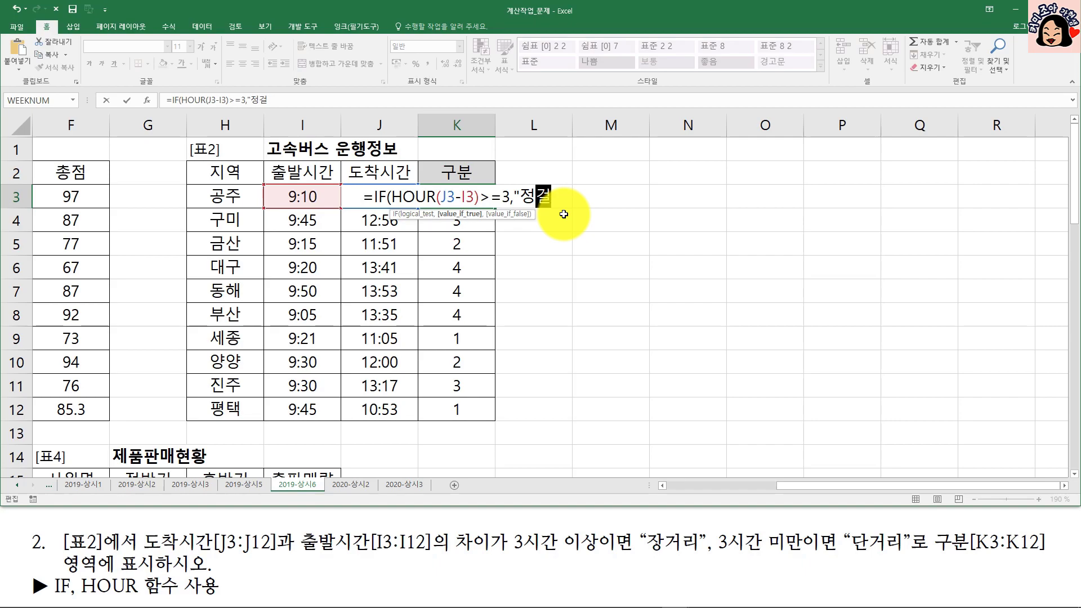
key("BackSpace")
key("BackSpace")
type("장거리\",\"")
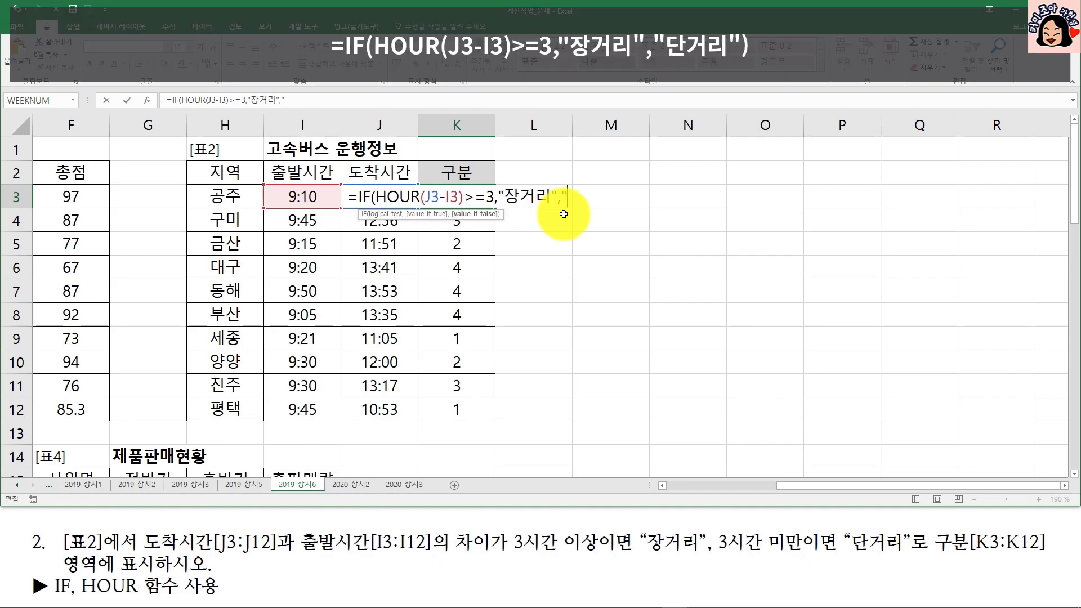
type("단거리\")")
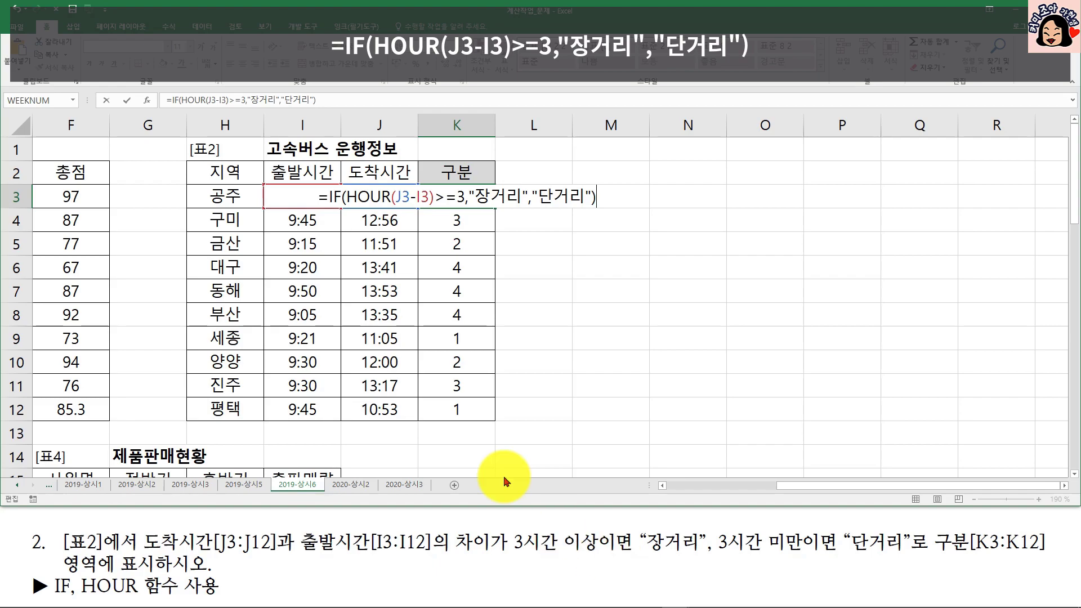
left_click_drag(463, 196, 375, 197)
left_click_drag(532, 196, 576, 195)
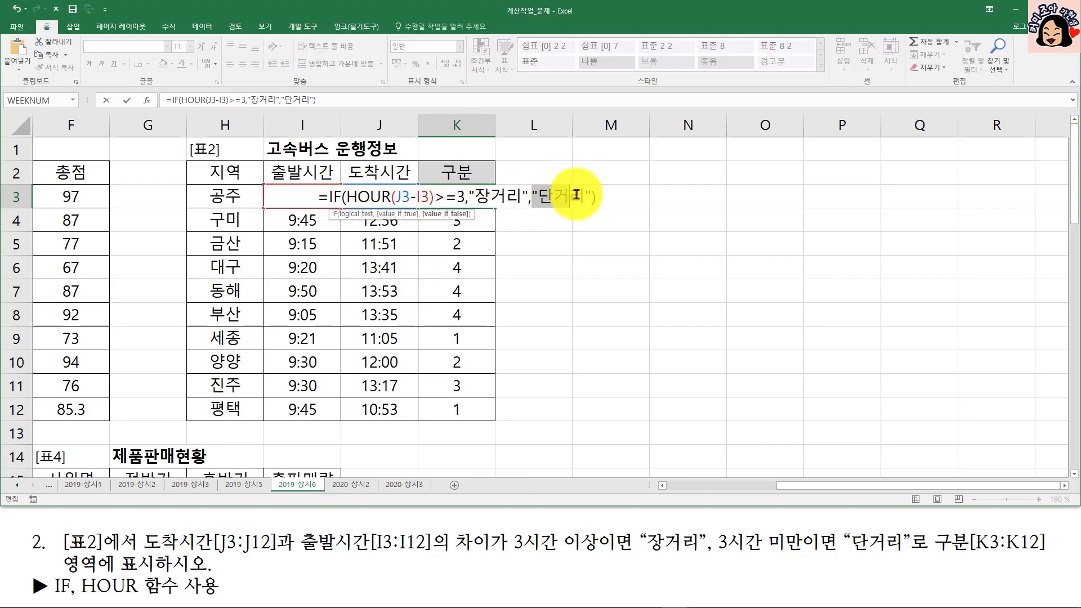
key("Return")
left_click(470, 197)
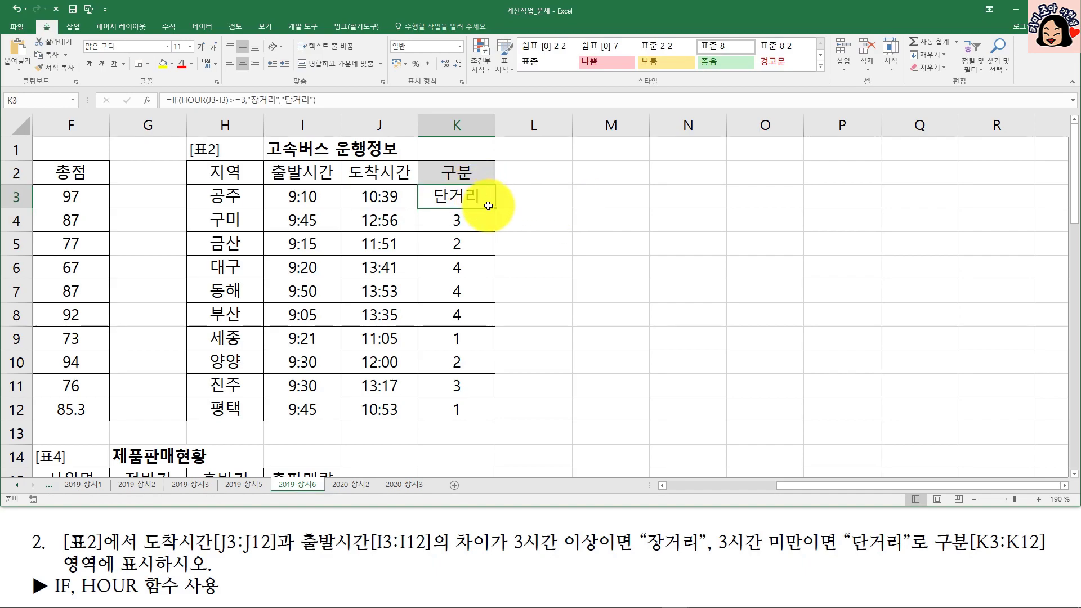
double_click(495, 209)
left_click(471, 202)
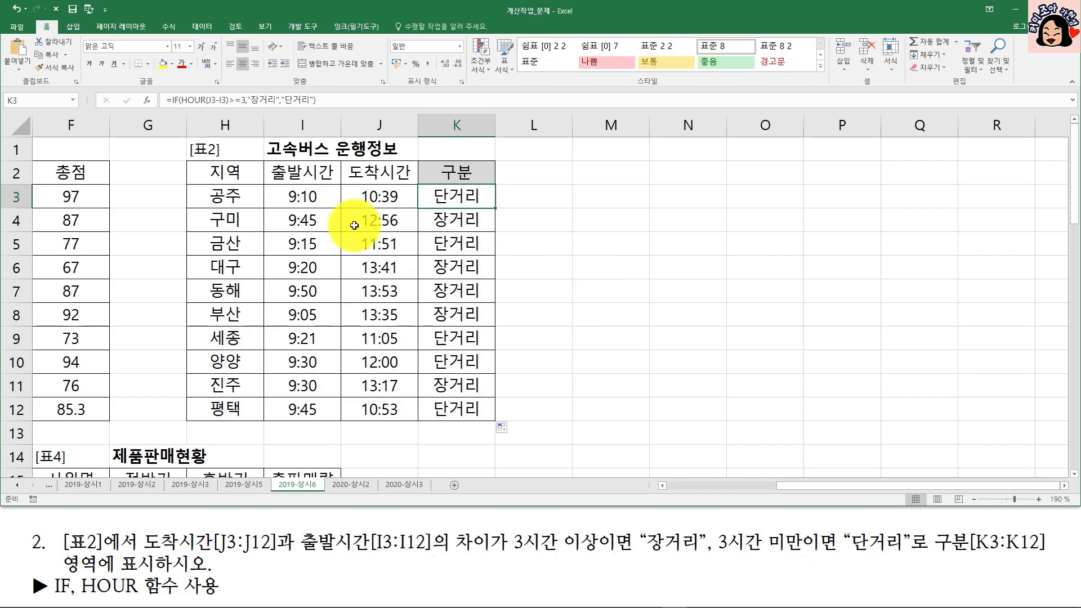
left_click(383, 197)
left_click(292, 196)
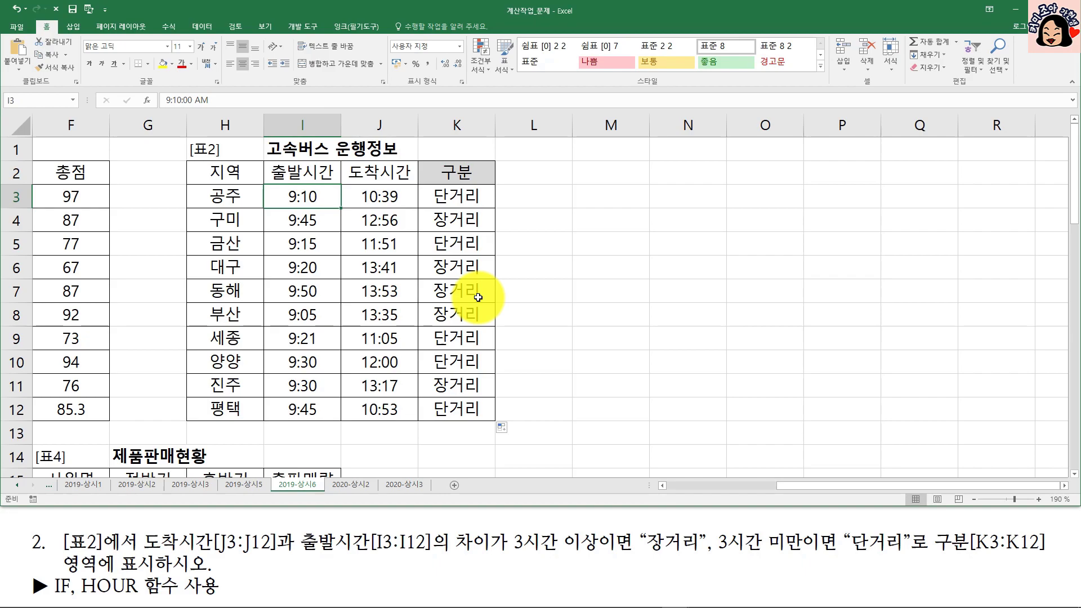
left_click(380, 196)
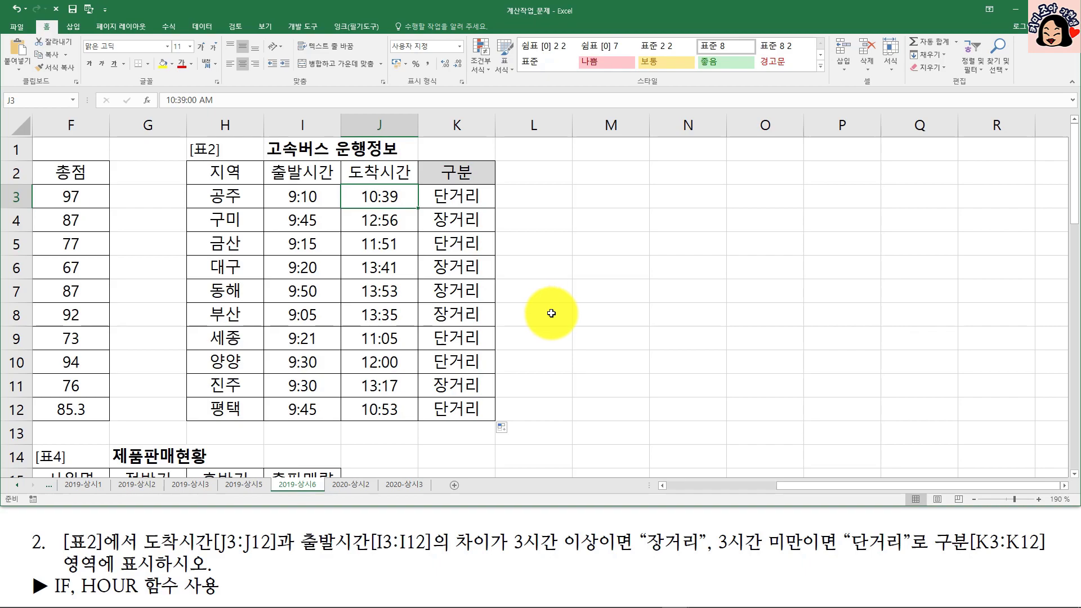
left_click(460, 192)
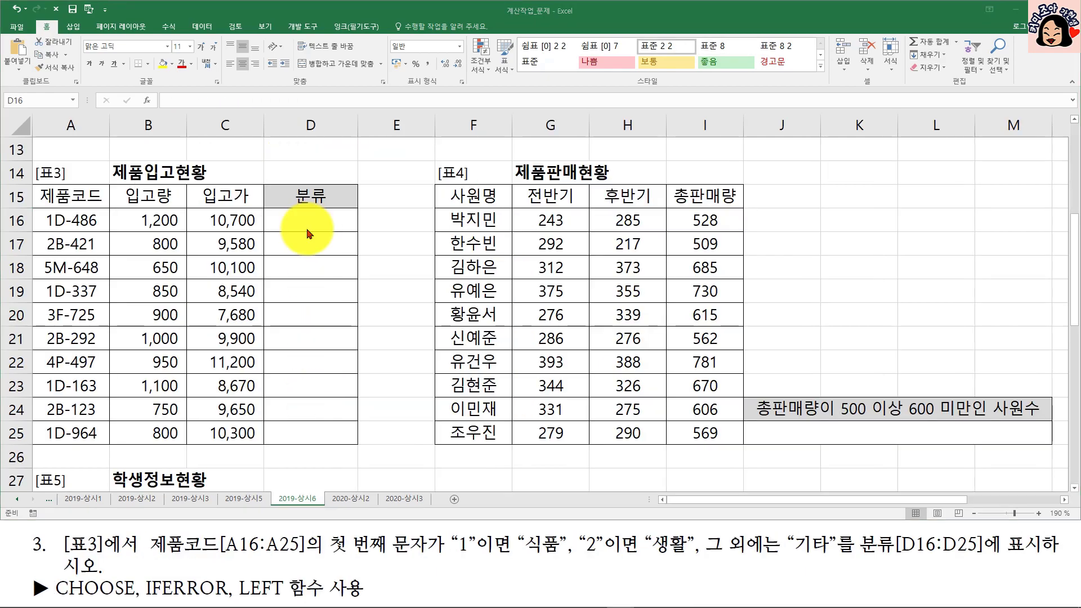
- Write =CHOOSE(첫,"식품","생활","기타") in D16 of the 분류 column, using 첫 as a placeholder for the index
left_click(320, 220)
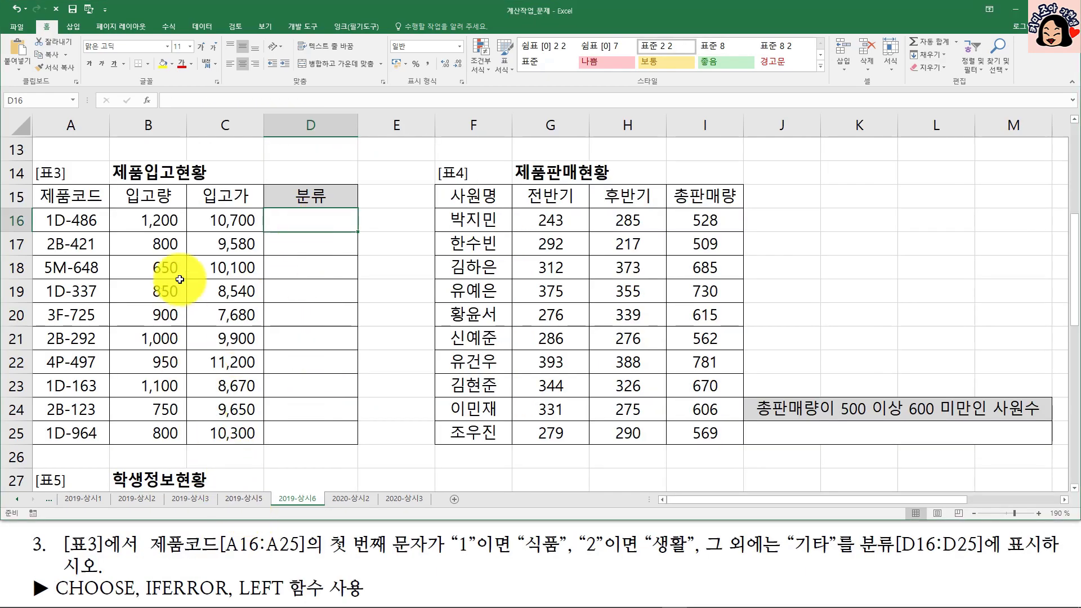
left_click(92, 225)
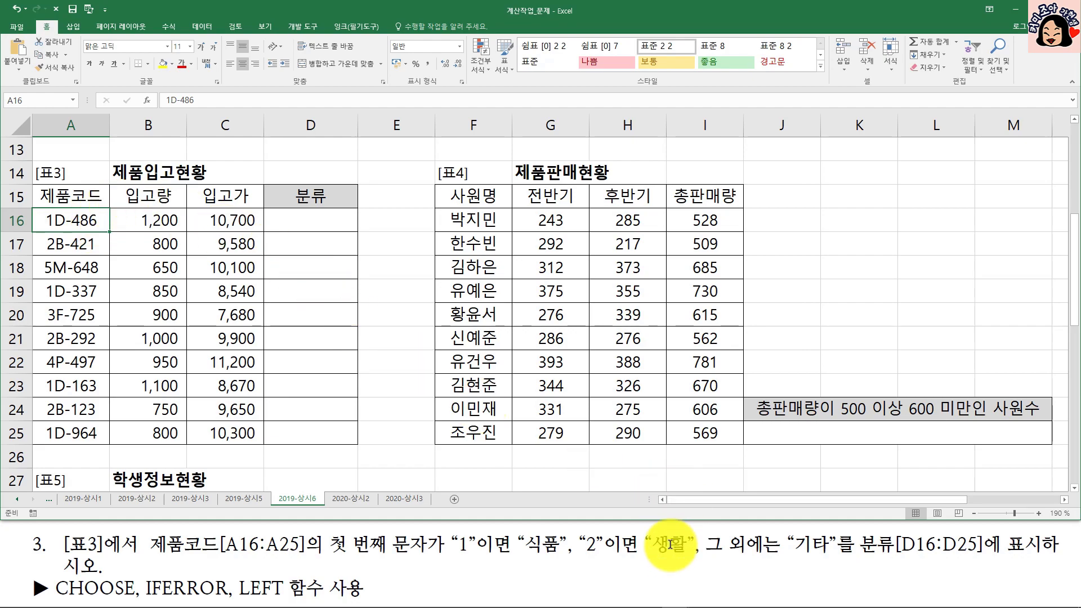
left_click(311, 221)
type("=ㅊ")
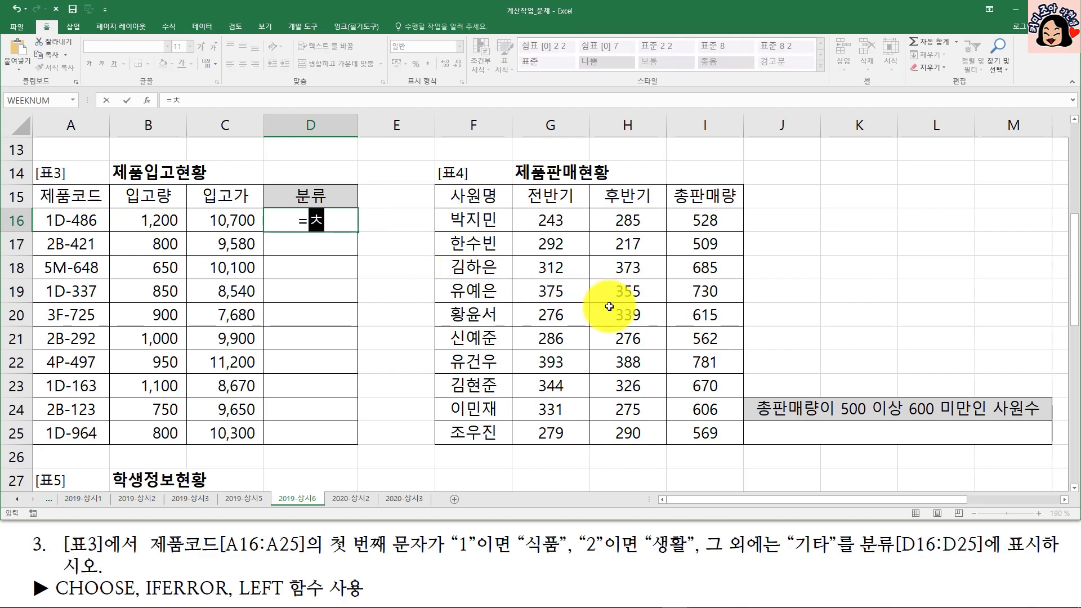
type("choo")
key("Tab")
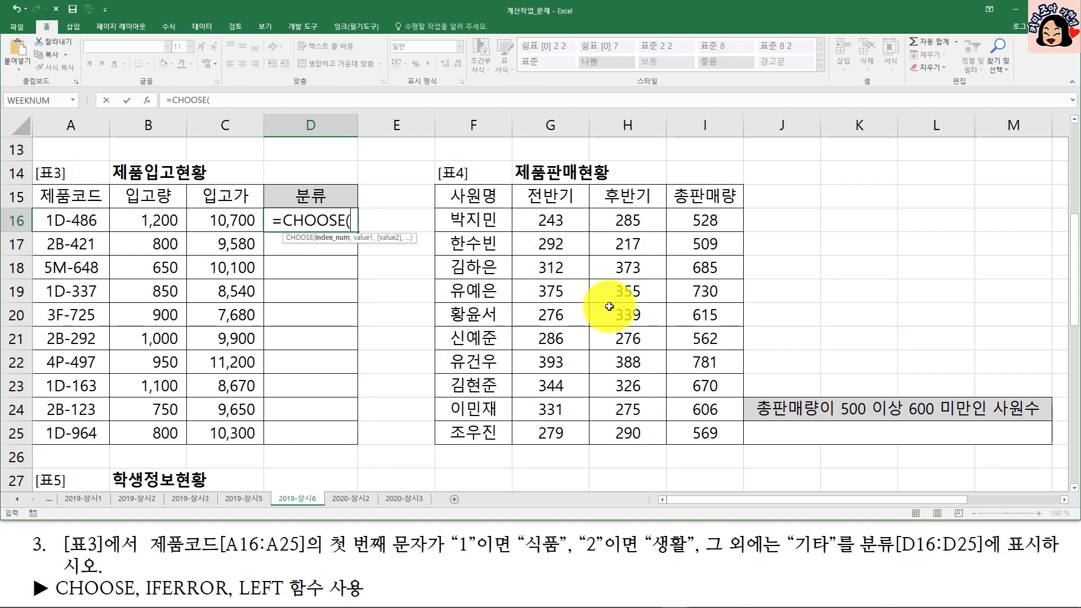
type("c")
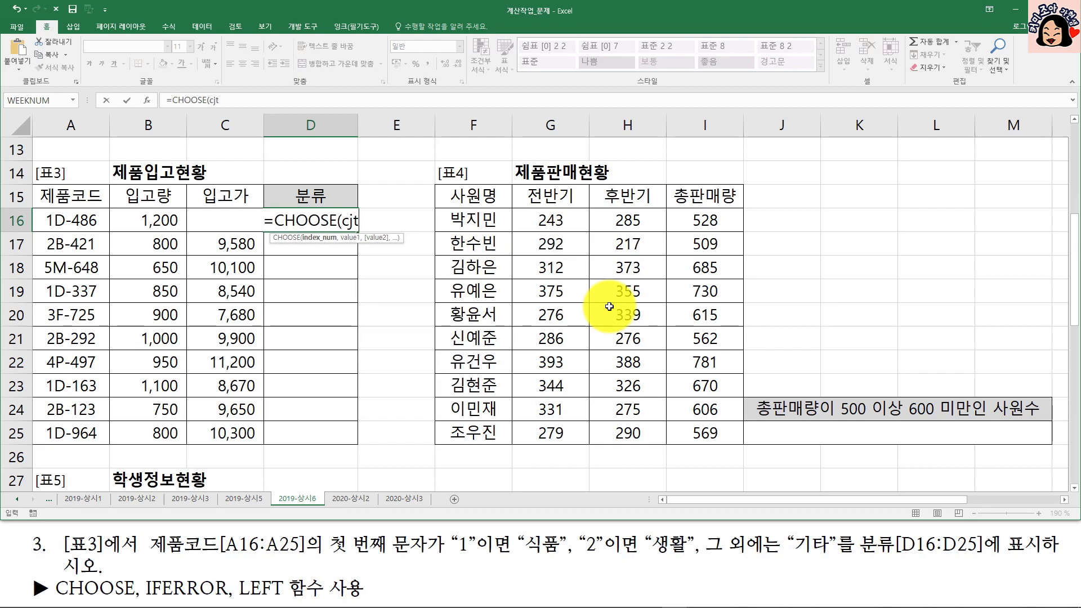
key("BackSpace")
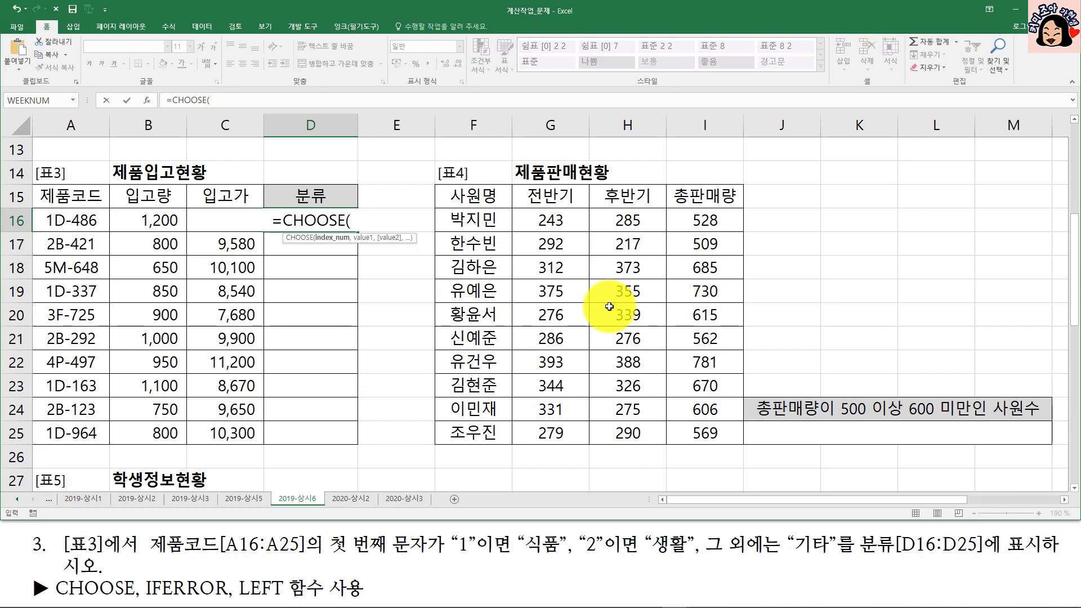
type("ㅊㅓㅅ,\"ㅅㅣㅍㅜㅁ\",\"ㅅㅐㅇㅎㅗ")
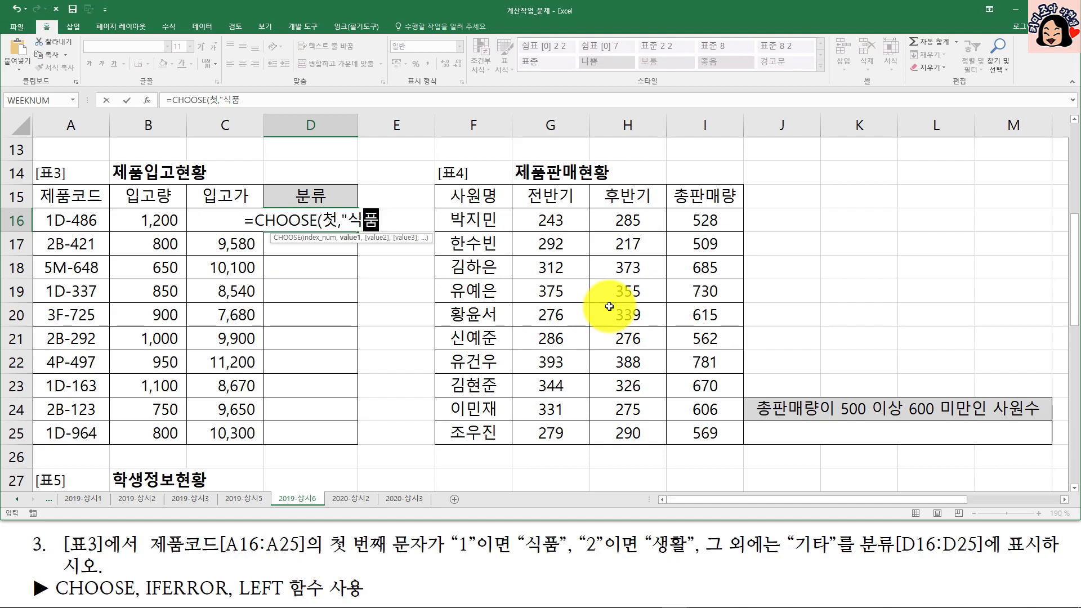
type("ㅏㄹ\",\"ㄱㅣㅌㅏ")
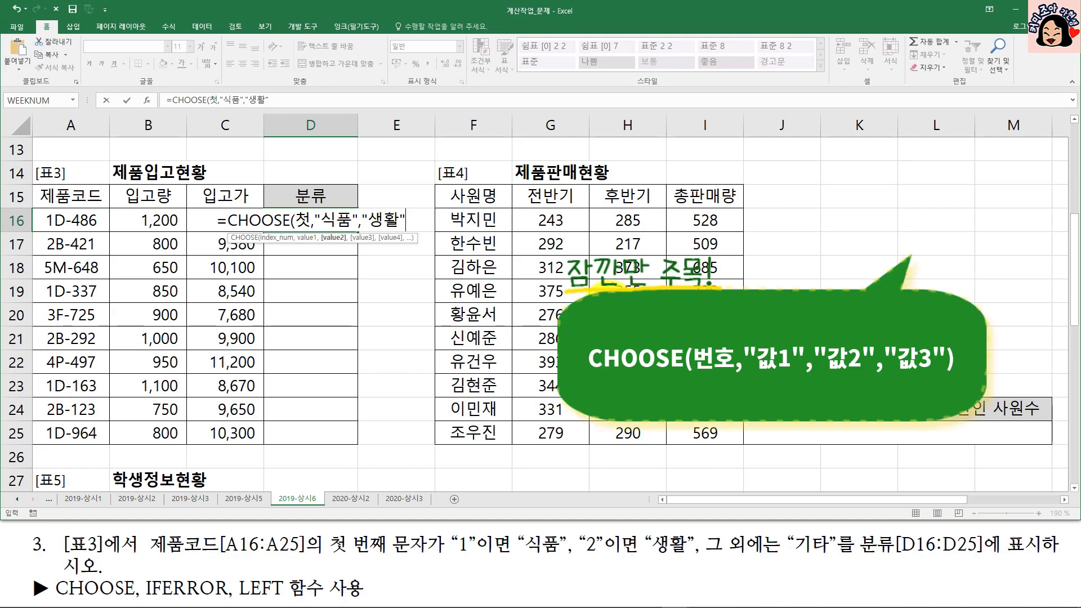
type("\")")
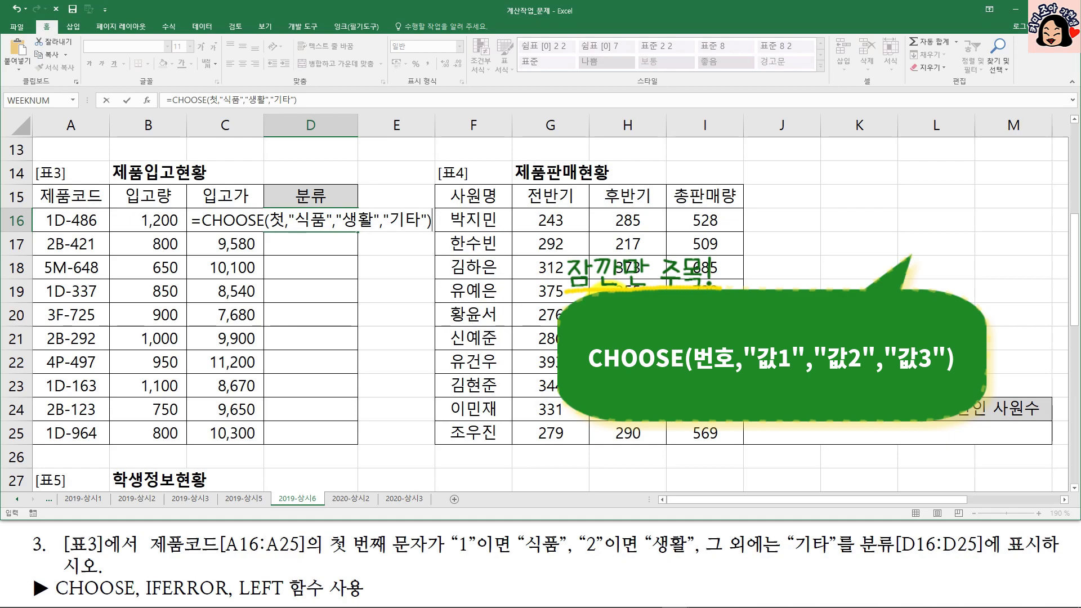
- Replace the placeholder index in D16's CHOOSE formula with LEFT(A16,1) and fill it down to D25
double_click(278, 220)
type("LEFT(")
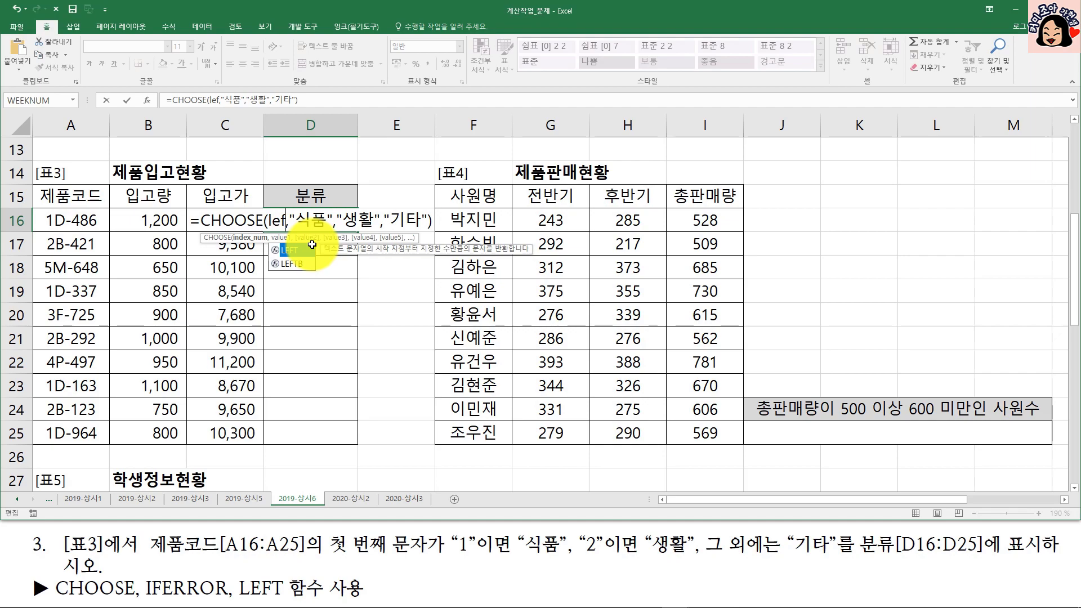
left_click(52, 218)
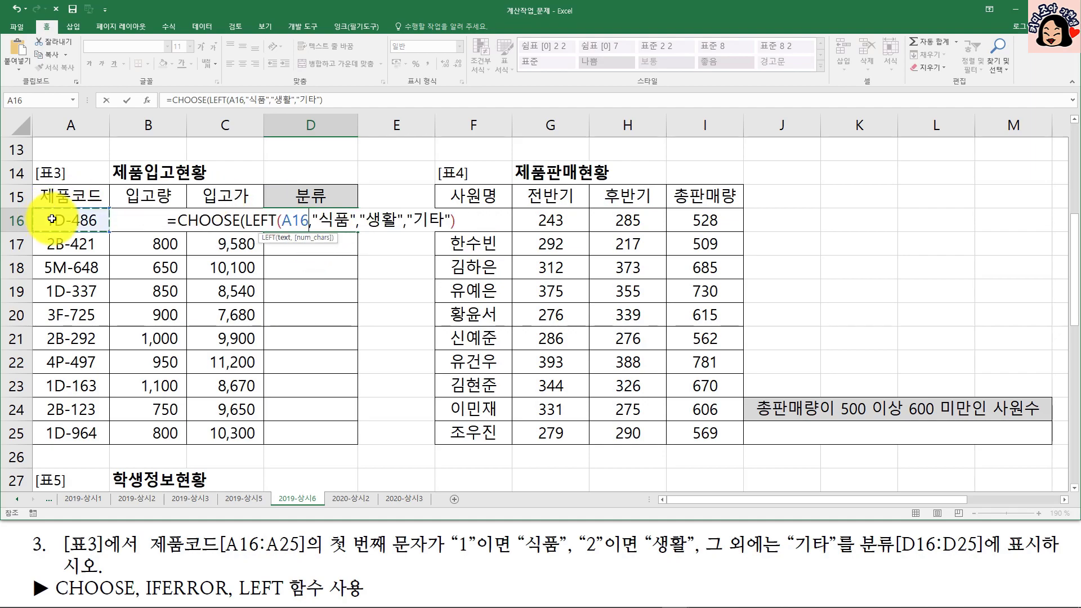
type(")")
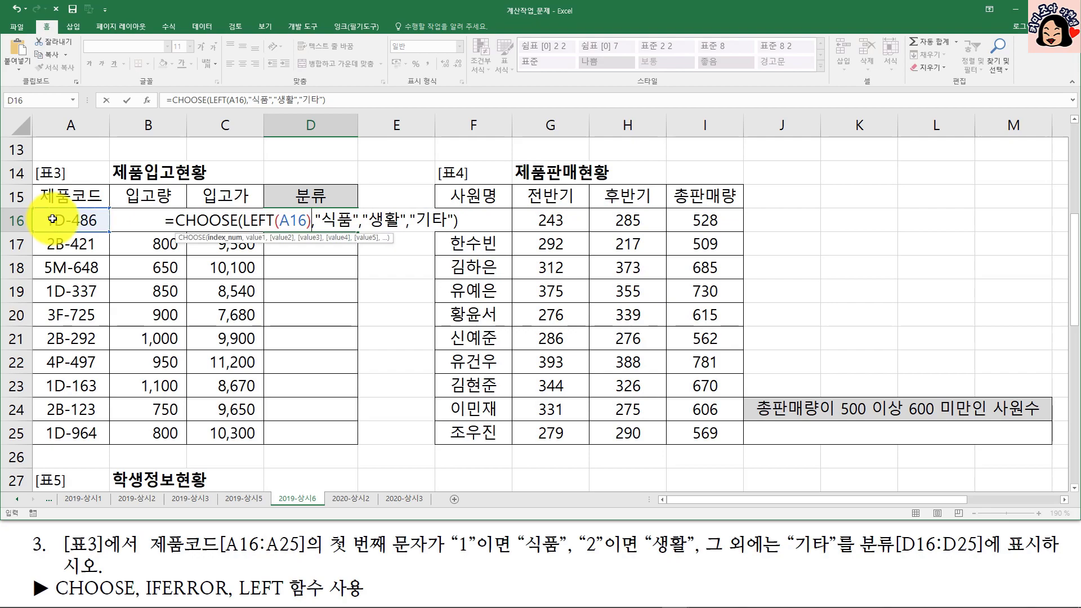
key("BackSpace")
type(",1)")
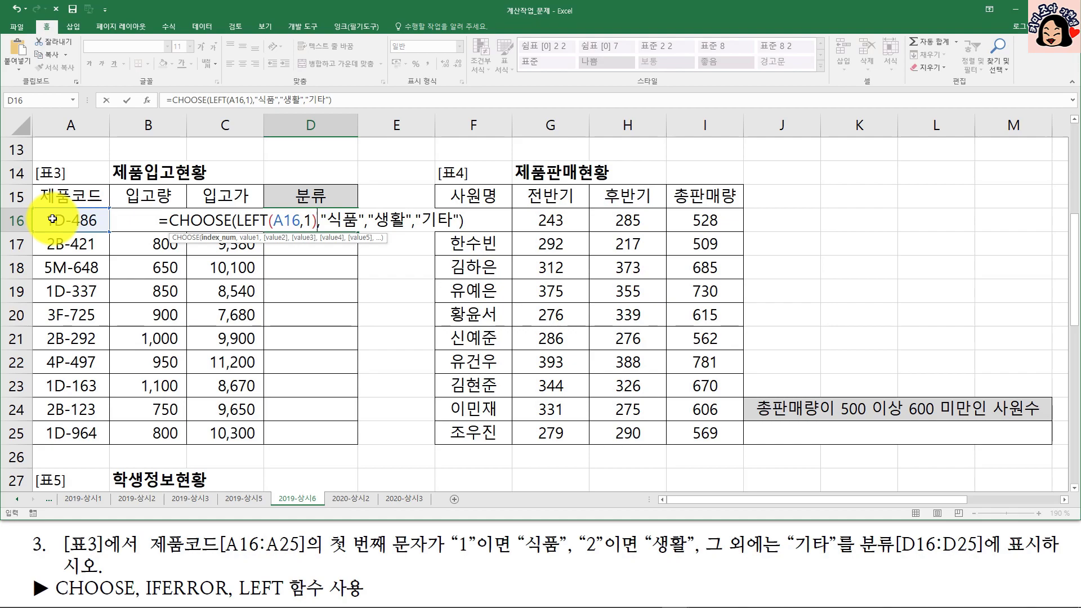
key("ctrl+Return")
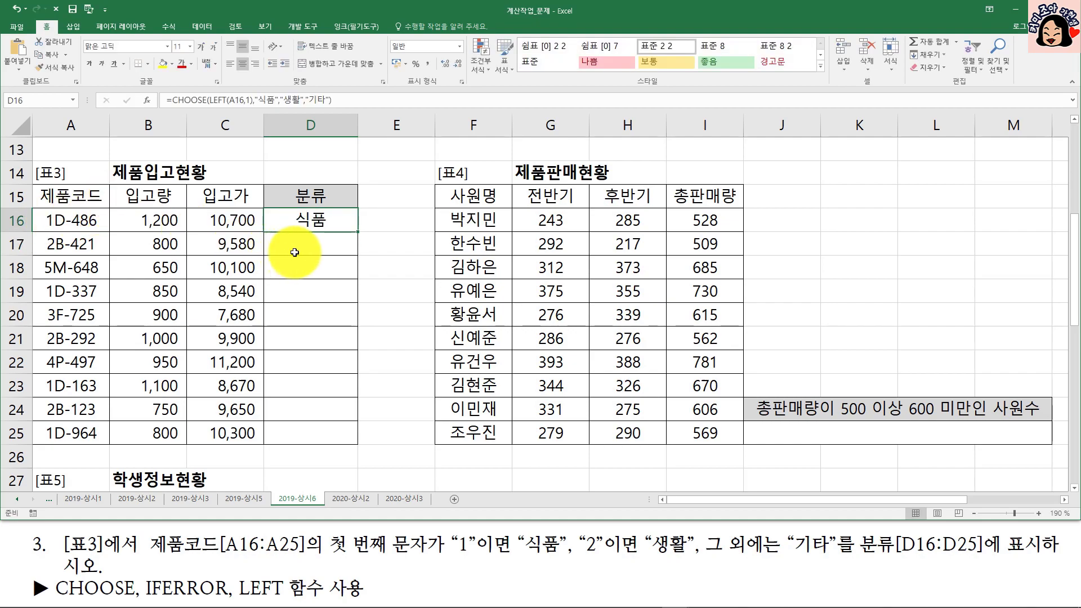
left_click_drag(357, 232, 363, 435)
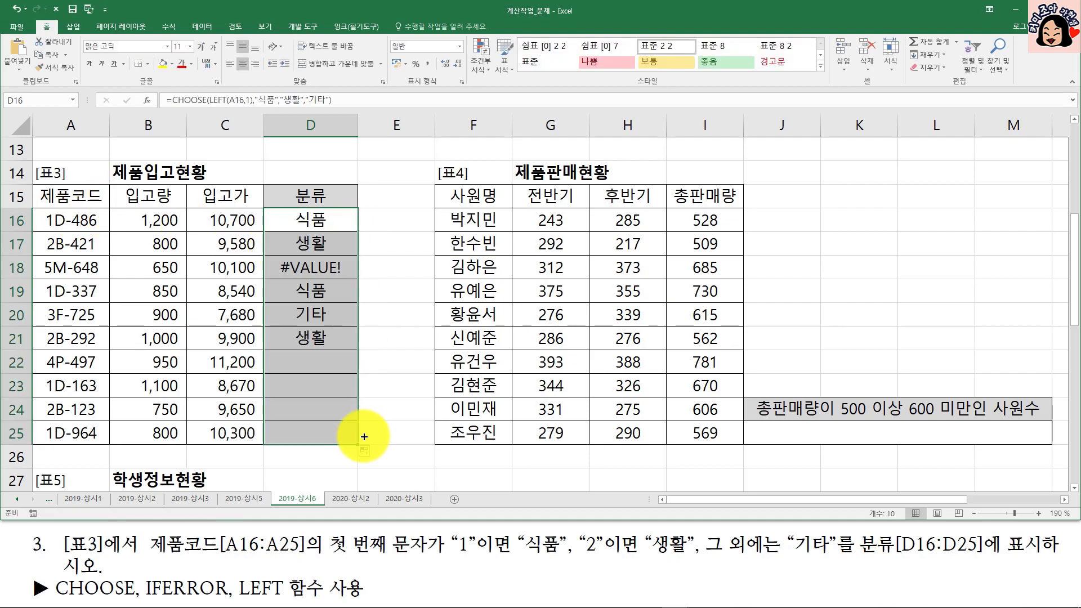
- Examine the 분류 result in D18 and the product codes in A18 and A22 against the task's classification conditions
left_click(300, 265)
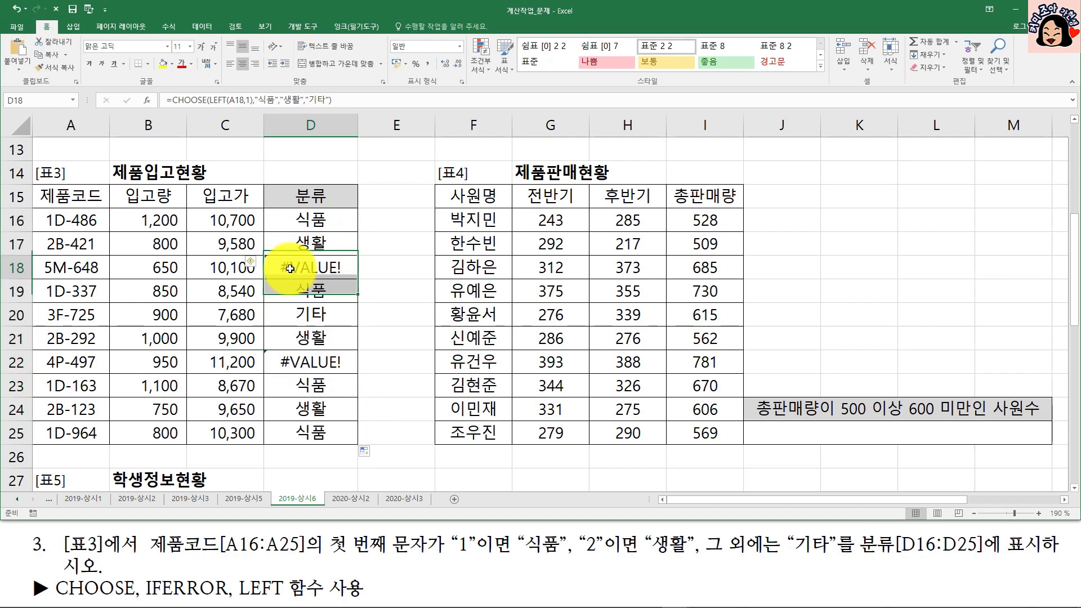
left_click(306, 220)
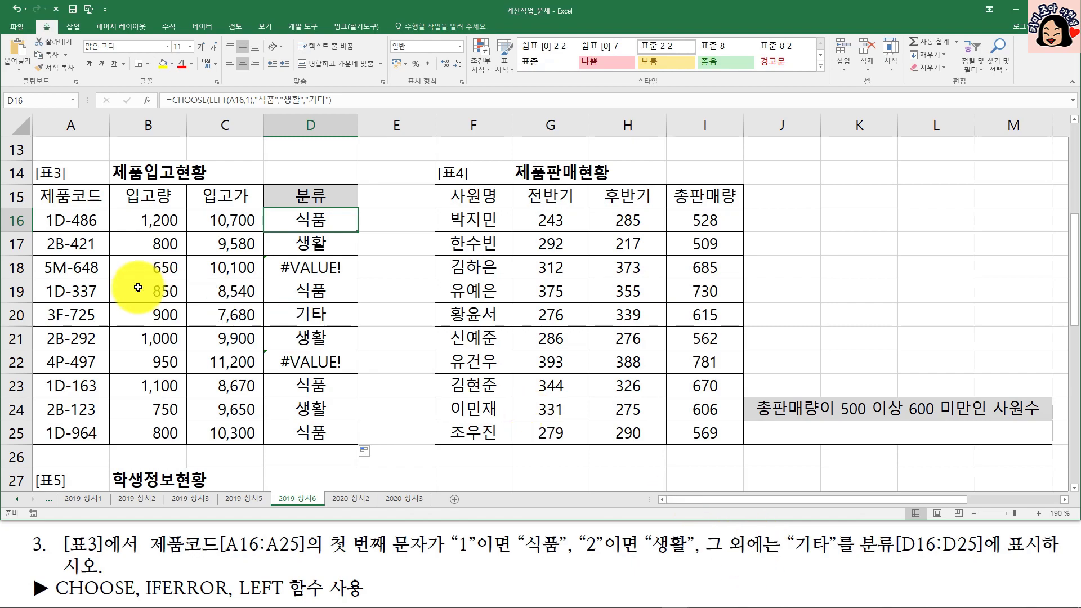
left_click(48, 268)
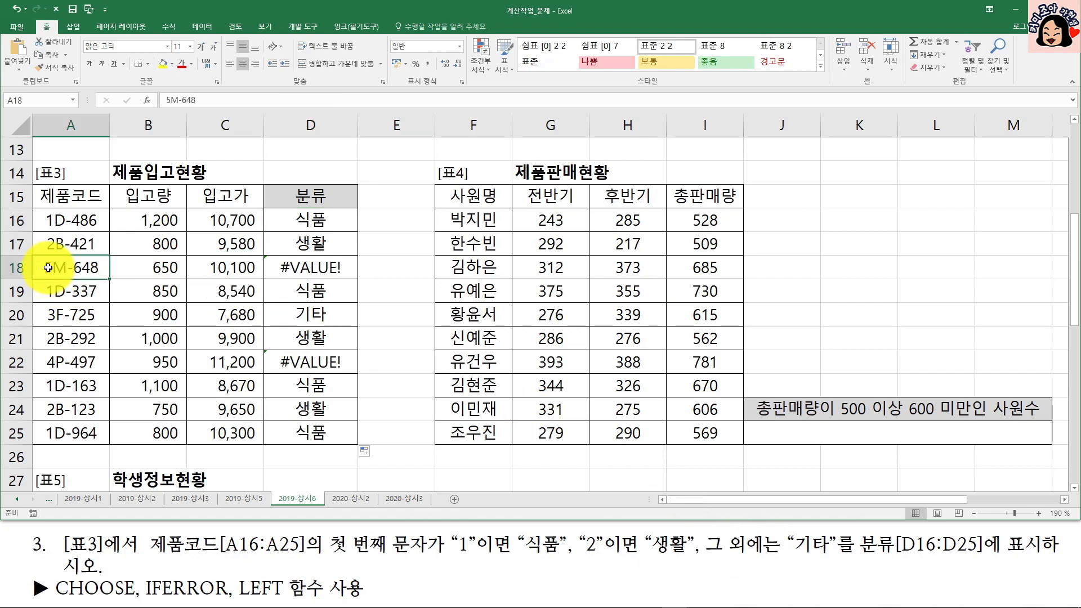
left_click(56, 362)
left_click(287, 215)
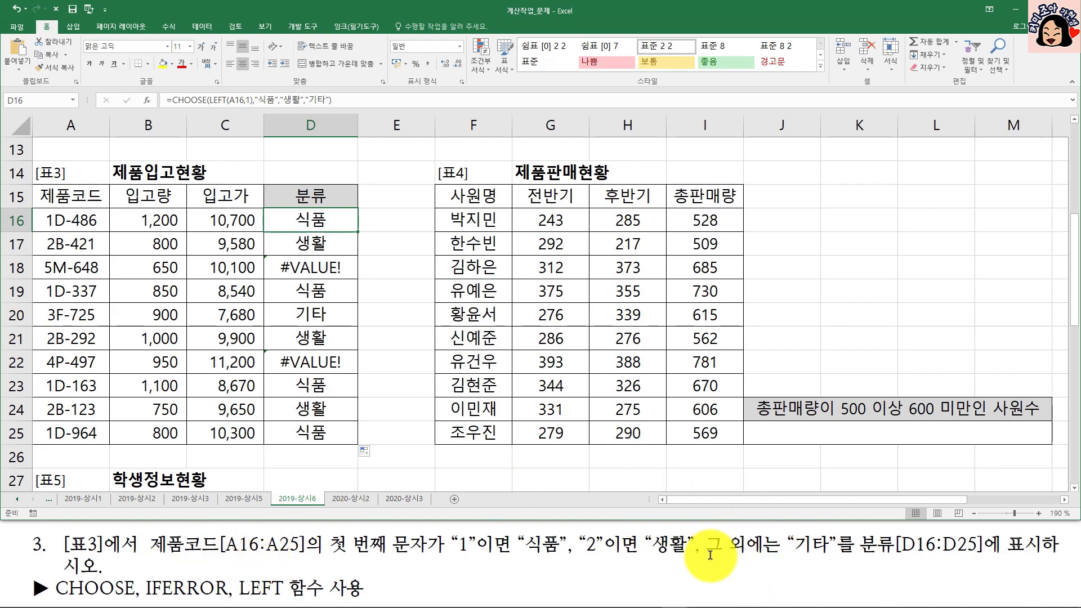
left_click_drag(446, 529, 691, 565)
left_click_drag(729, 515, 756, 524)
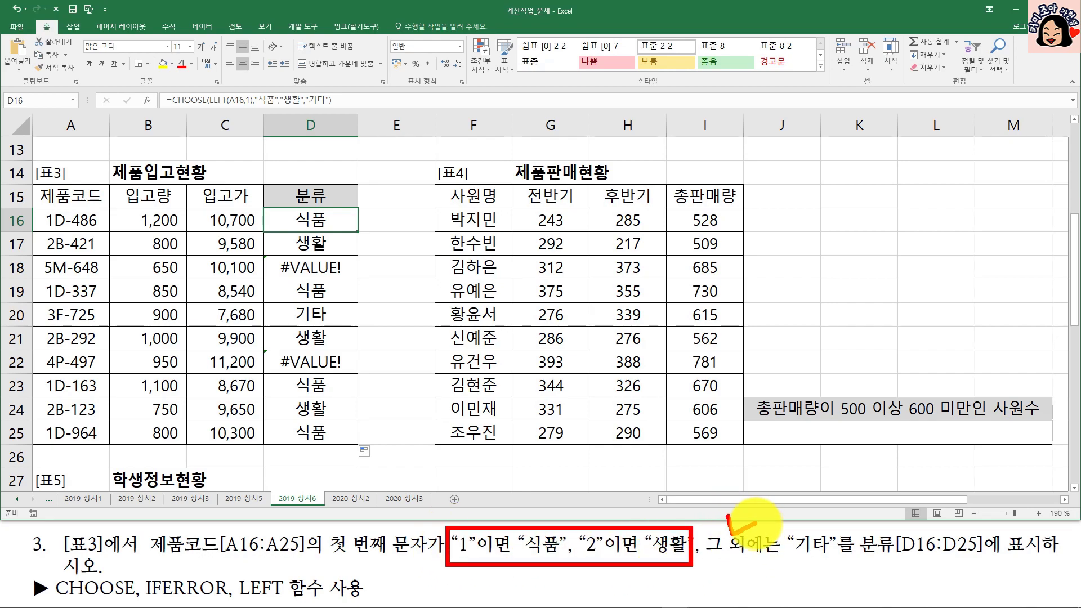
key("Escape")
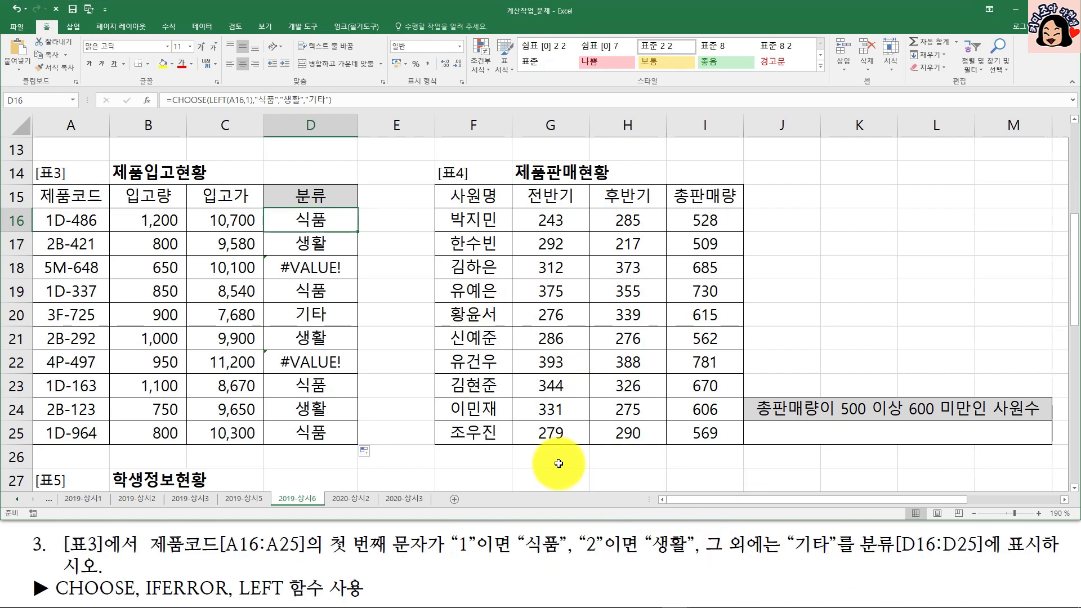
- Remove the "기타" value from the CHOOSE formula in D16 and fill it down to D25
double_click(321, 220)
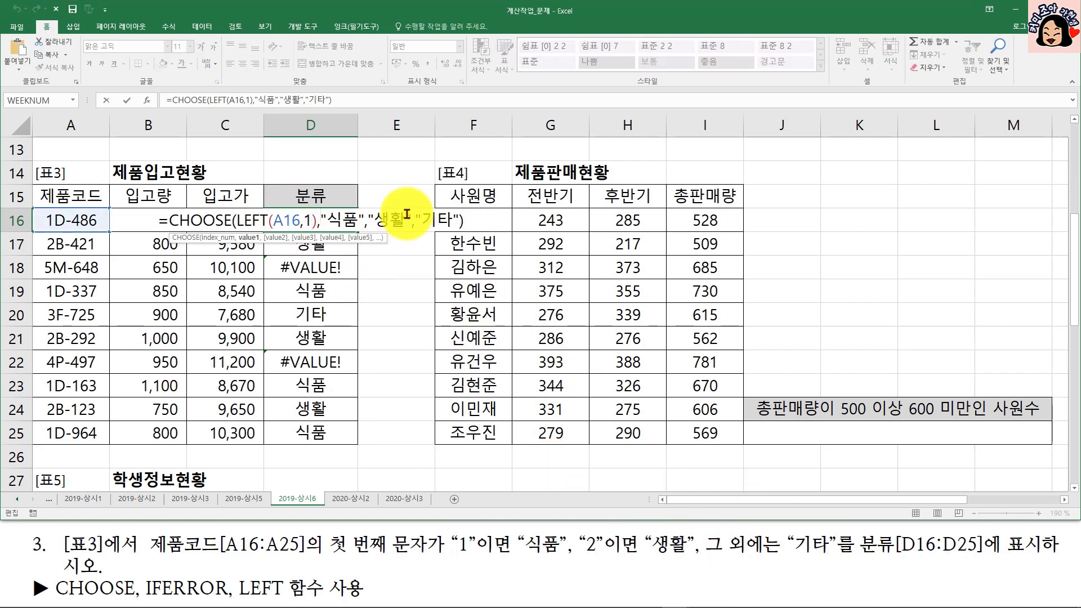
left_click_drag(411, 220, 460, 223)
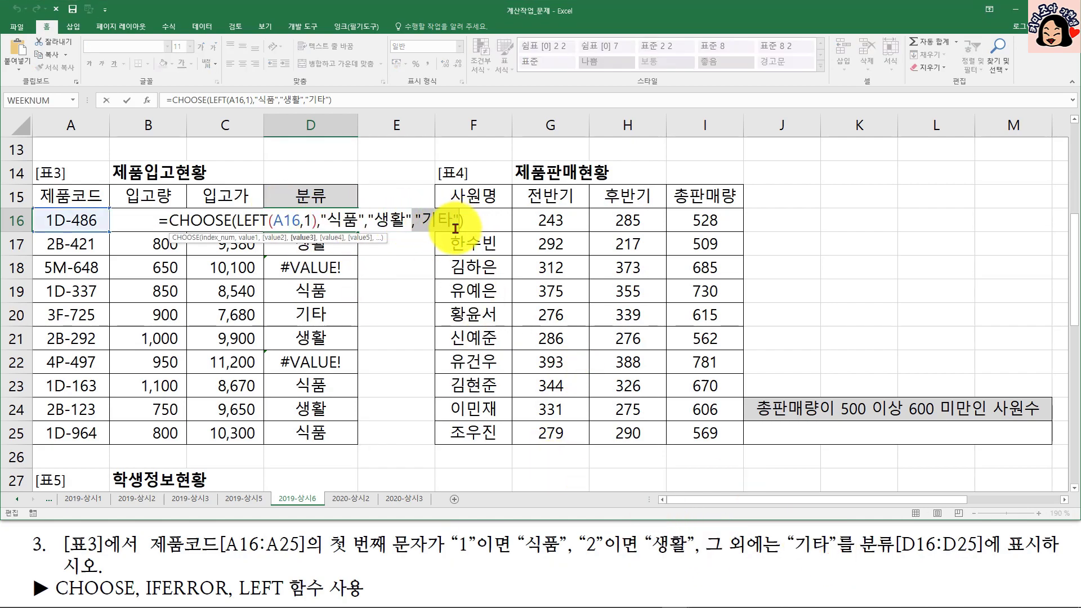
key("Delete")
key("Return")
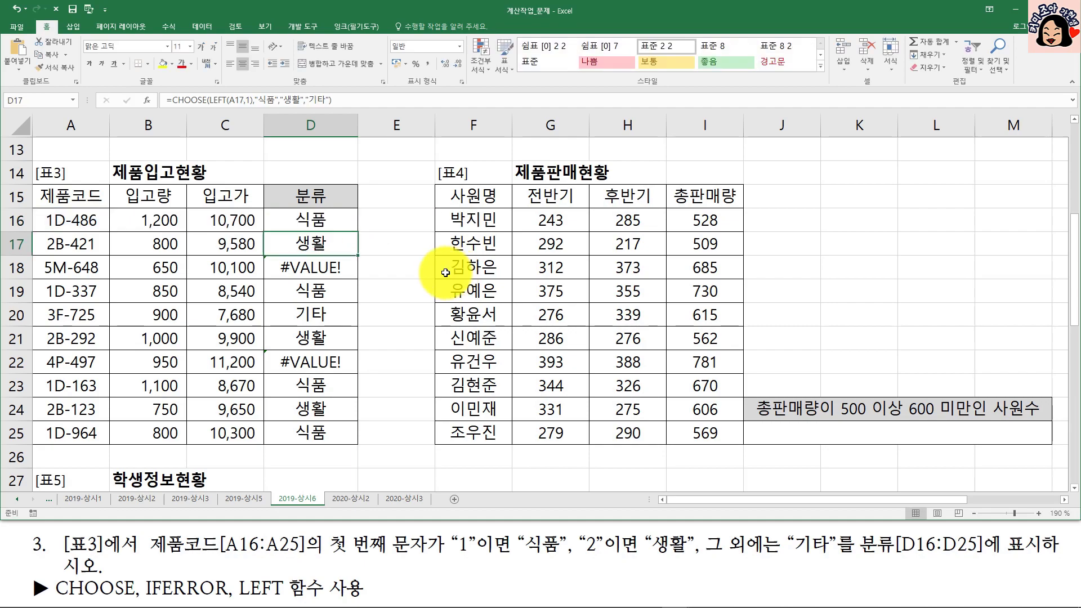
left_click(341, 218)
double_click(357, 230)
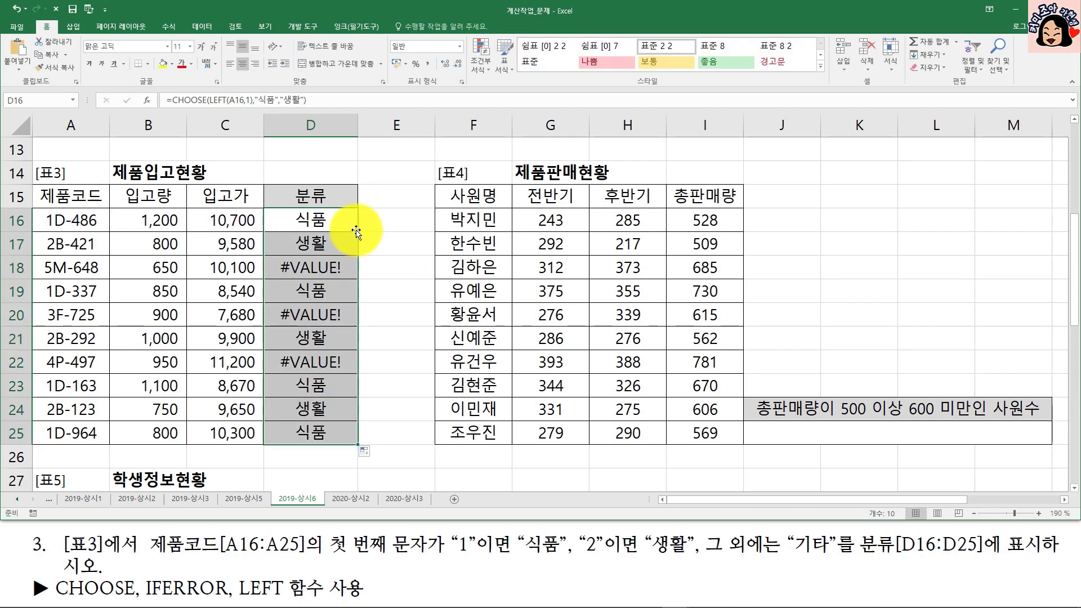
- Wrap the CHOOSE formula in D16 in an IFERROR function and open the IFERROR function arguments
double_click(332, 217)
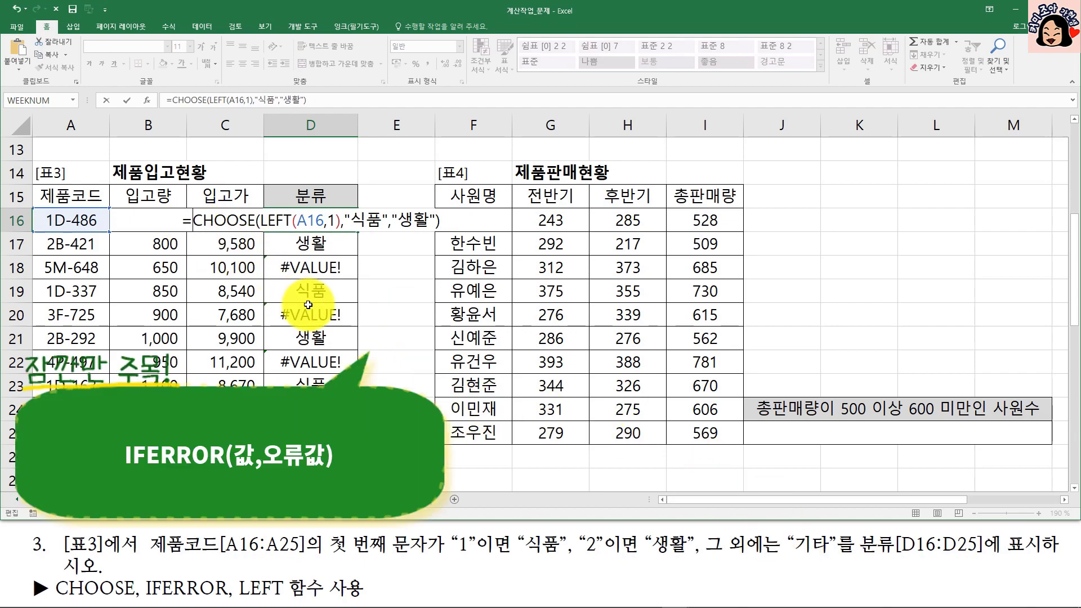
type("IFERROR(")
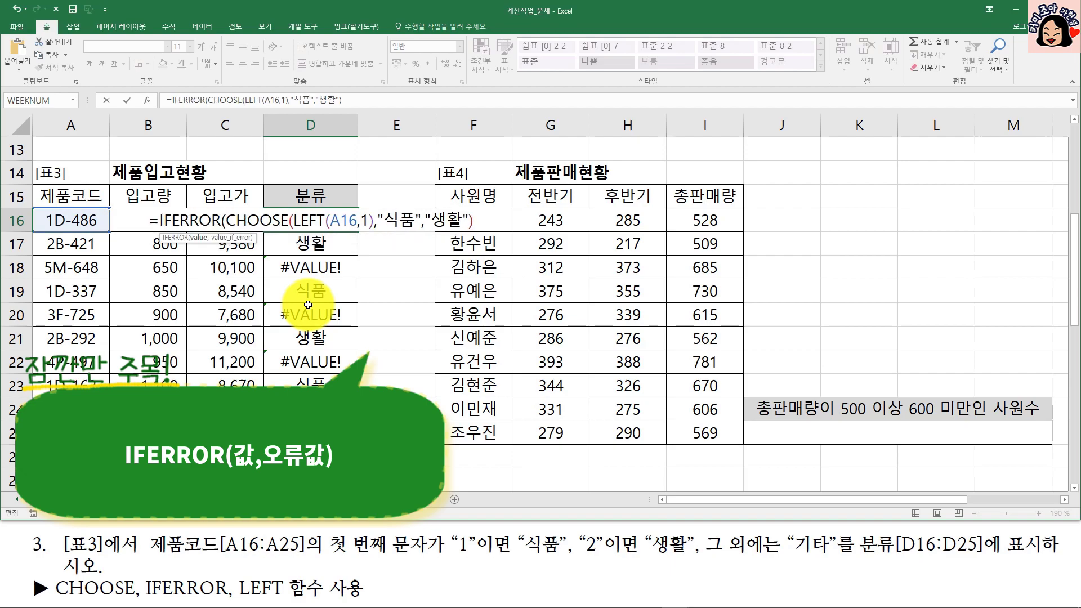
left_click(199, 221)
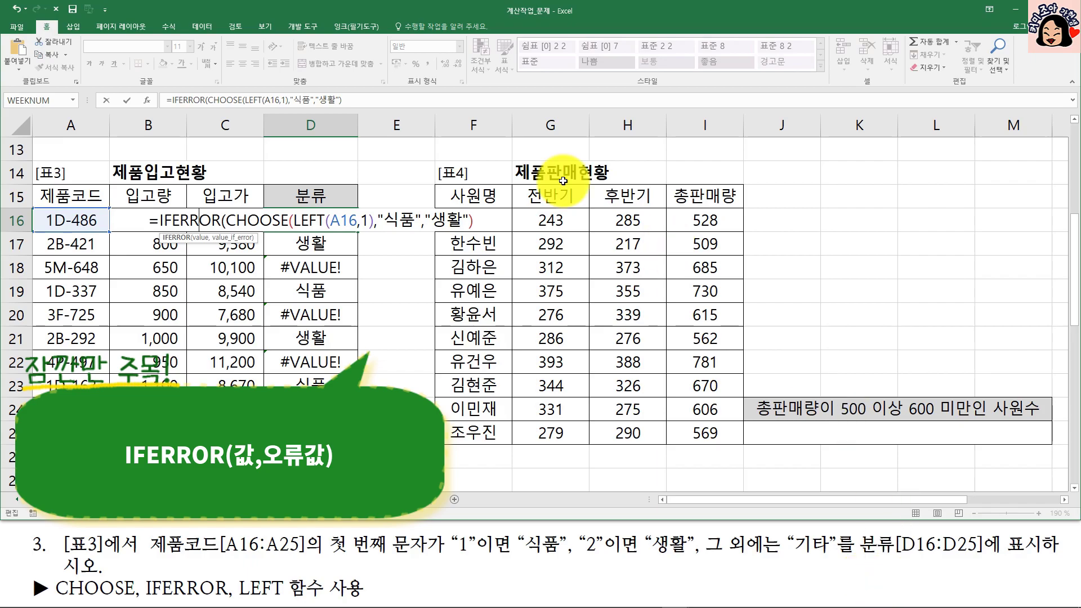
left_click(146, 100)
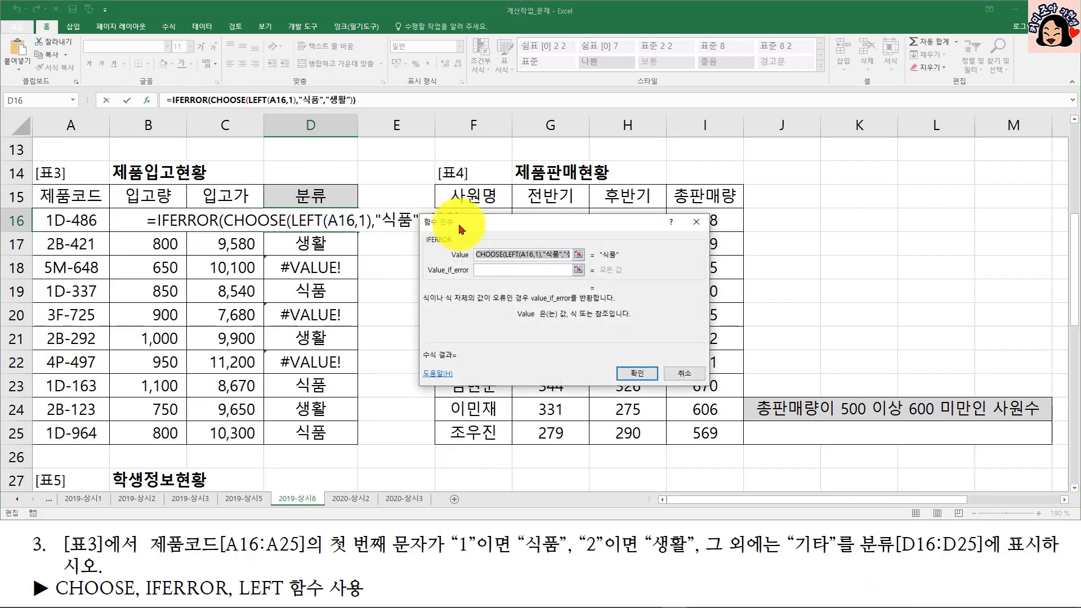
left_click_drag(460, 226, 384, 261)
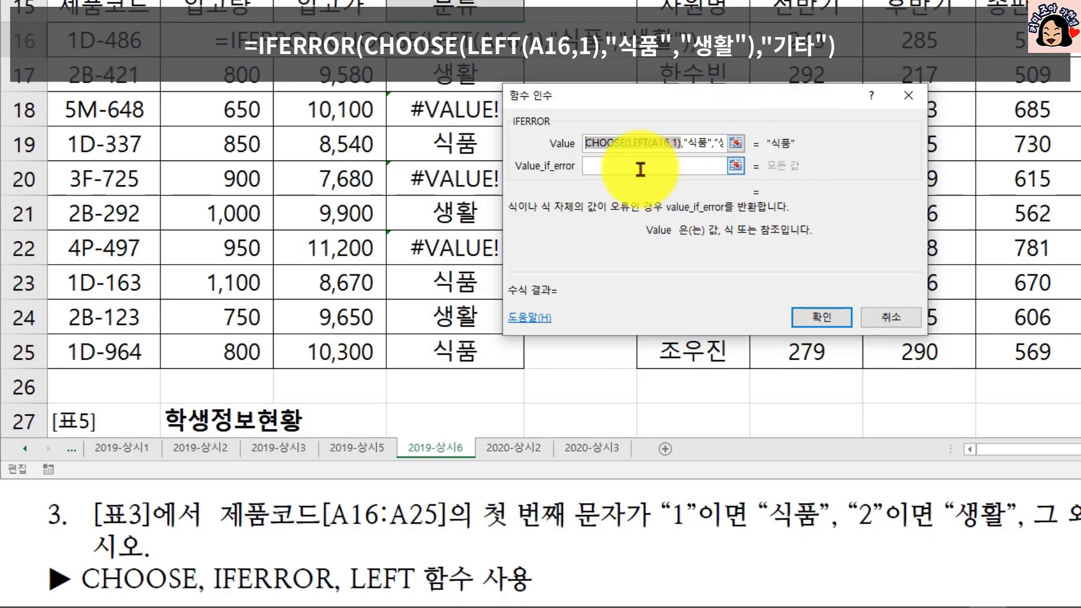
- Set IFERROR's Value_if_error to 기타 and fill the completed D16 formula down to D25
left_click(620, 165)
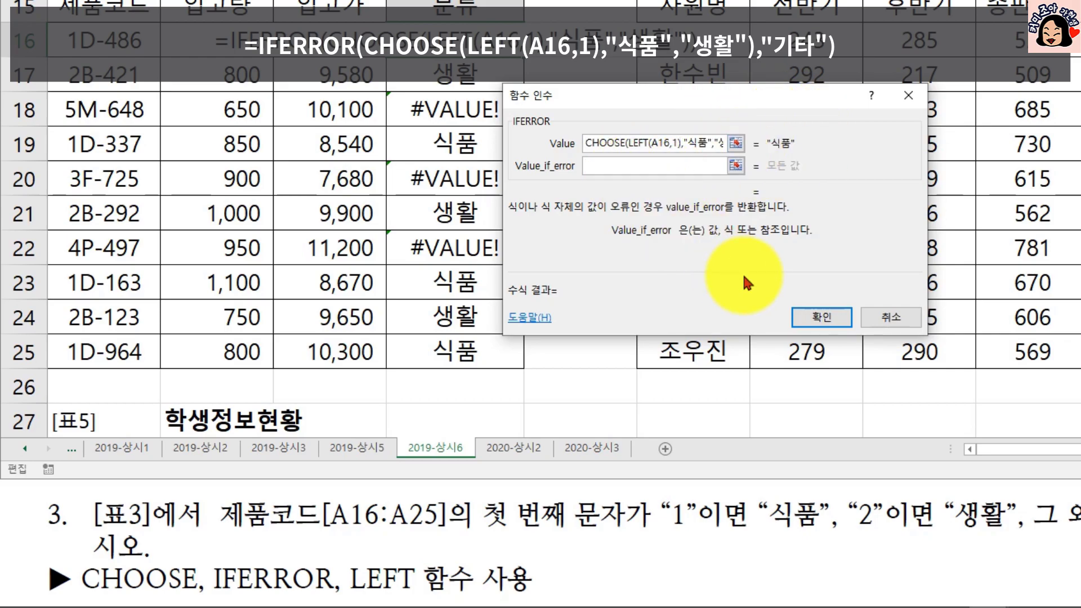
type("기")
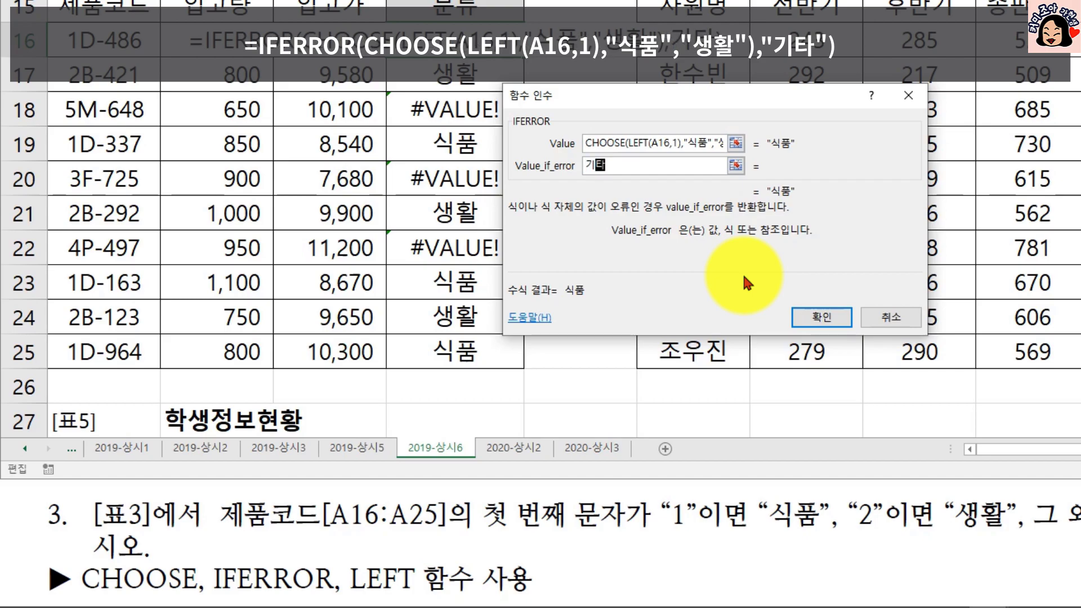
type("타")
left_click(822, 319)
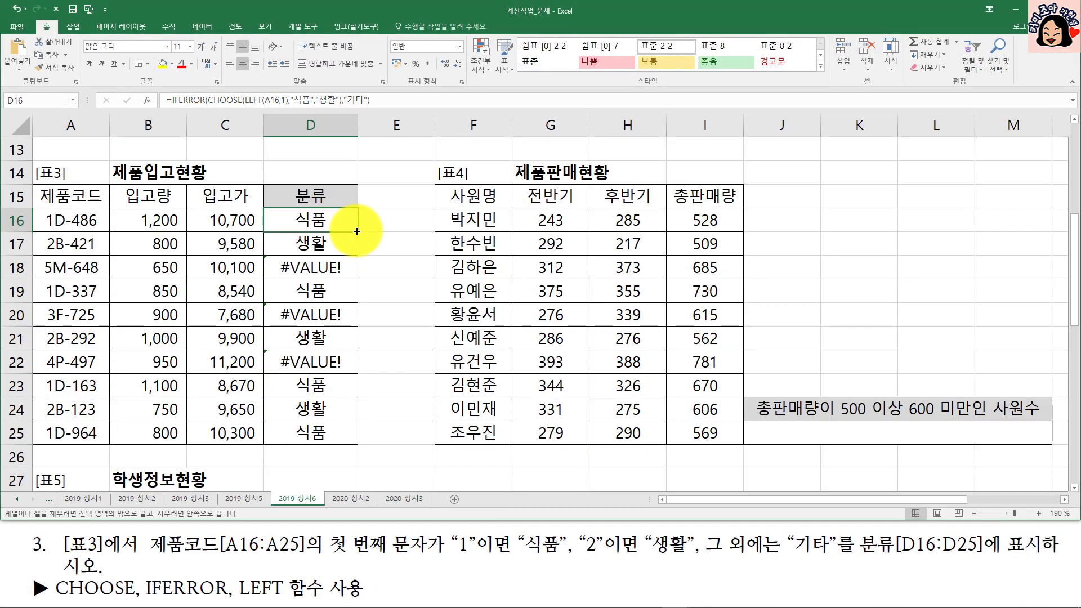
double_click(524, 58)
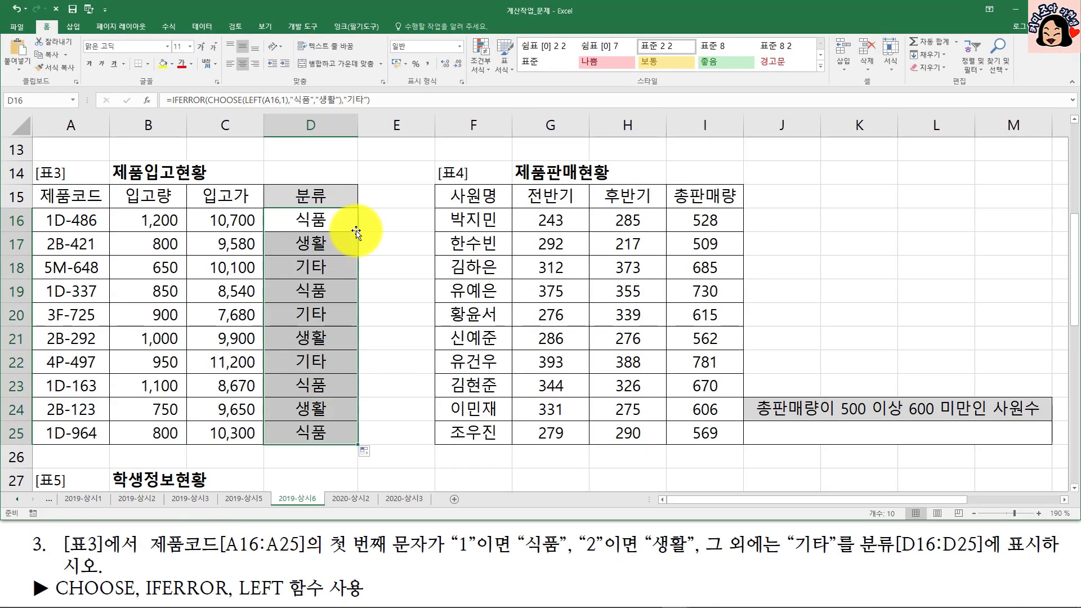
left_click(341, 225)
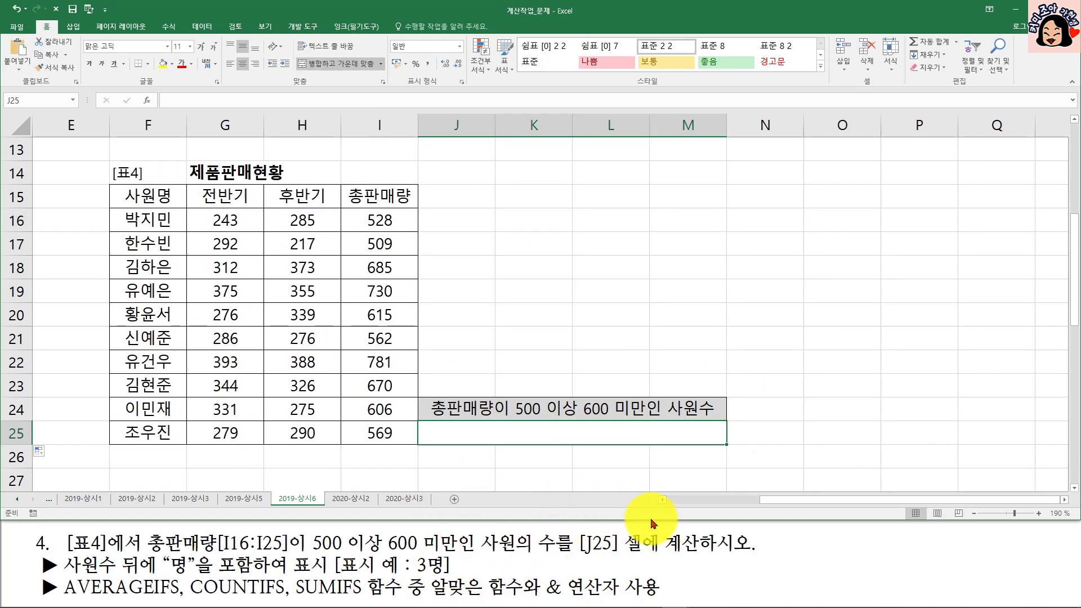
- Start a COUNTIFS formula in J25 for counting the employees by total sales
type("=coun")
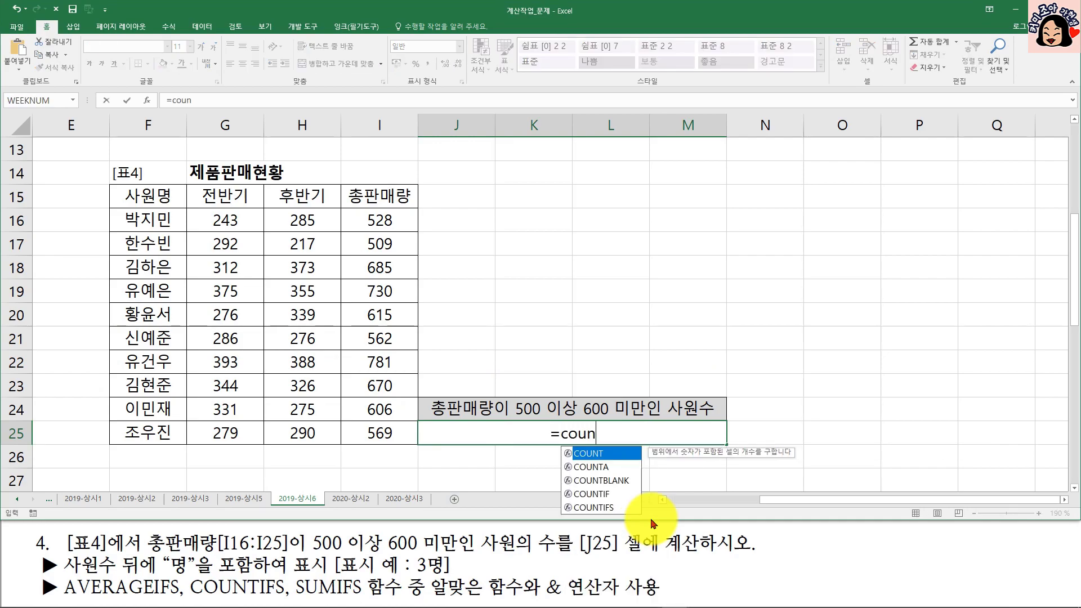
key("Down")
key("Down")
key("Down")
key("Down")
key("Tab")
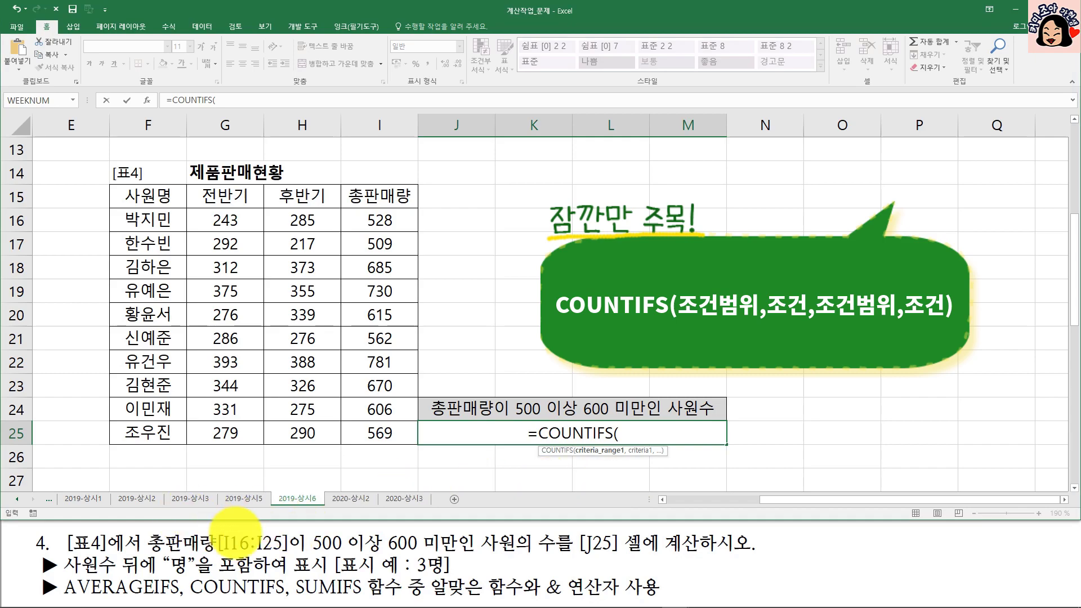
left_click_drag(242, 548, 423, 556)
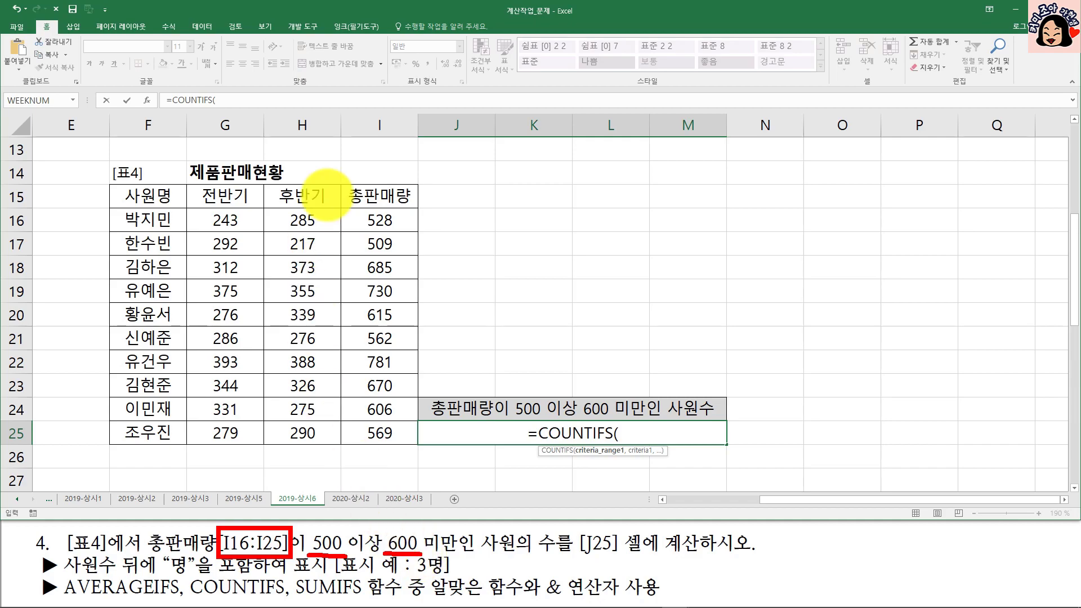
left_click_drag(343, 206, 419, 441)
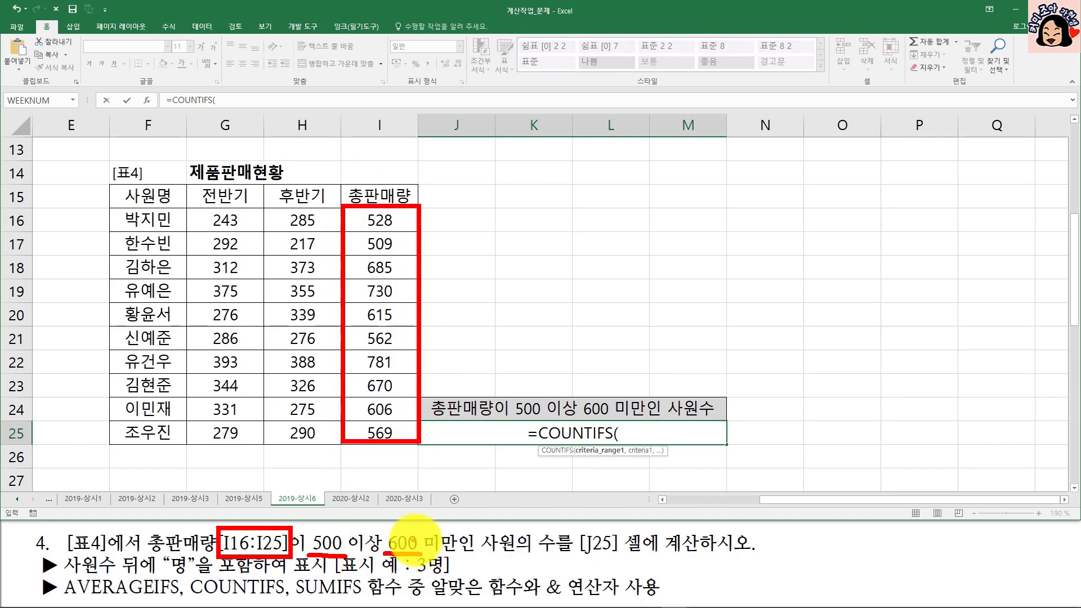
mouse_move(289, 532)
left_mouse_down()
mouse_move(309, 501)
mouse_move(388, 513)
mouse_move(400, 529)
left_mouse_up()
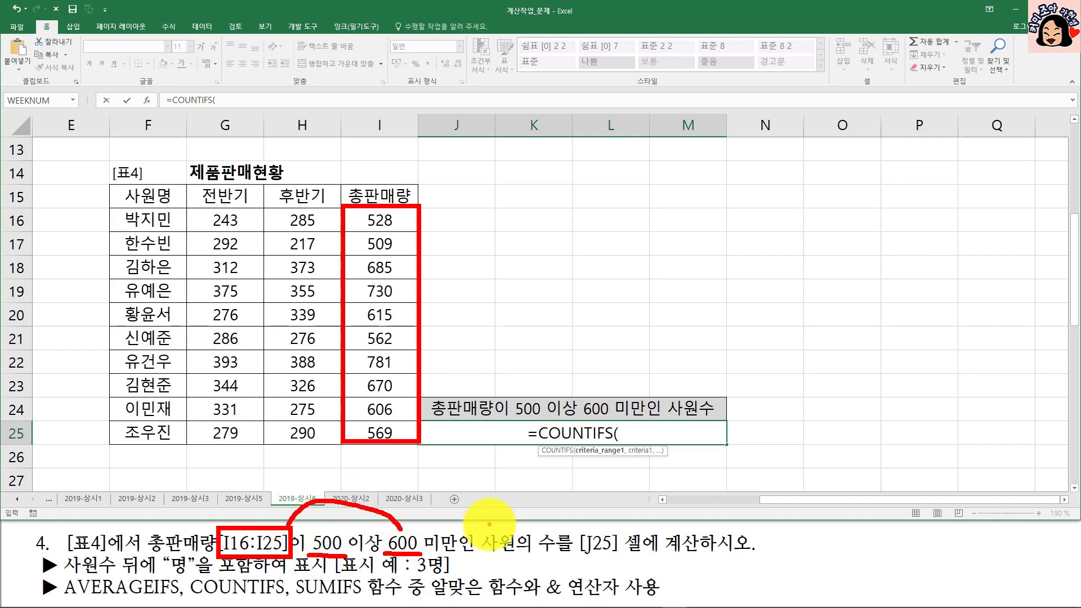
- Give COUNTIFS the first criteria range I16:I25 with the condition ">=500"
left_click_drag(379, 220, 383, 433)
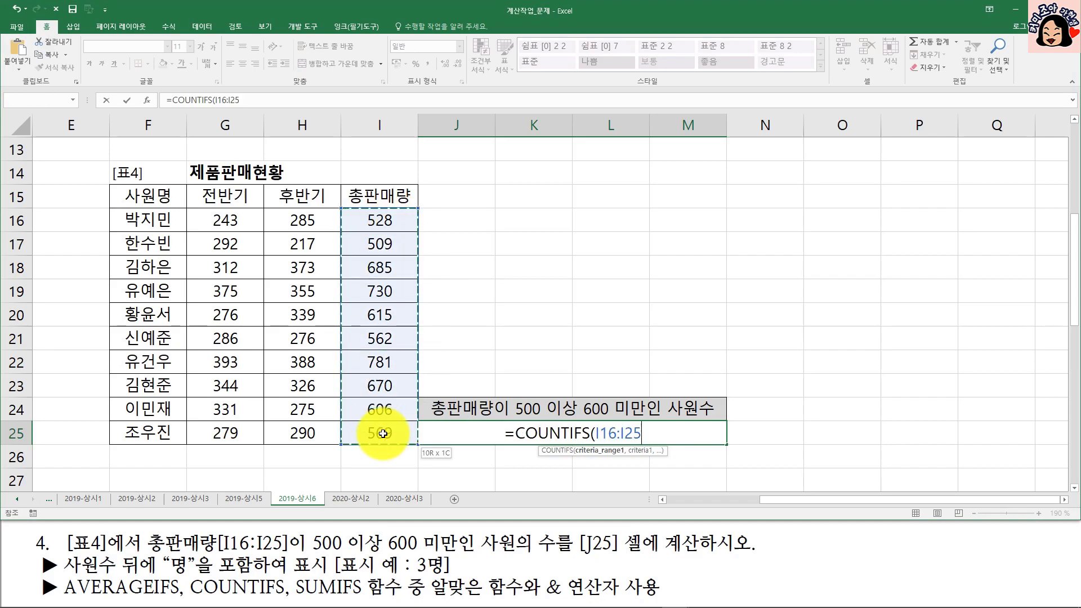
type(",")
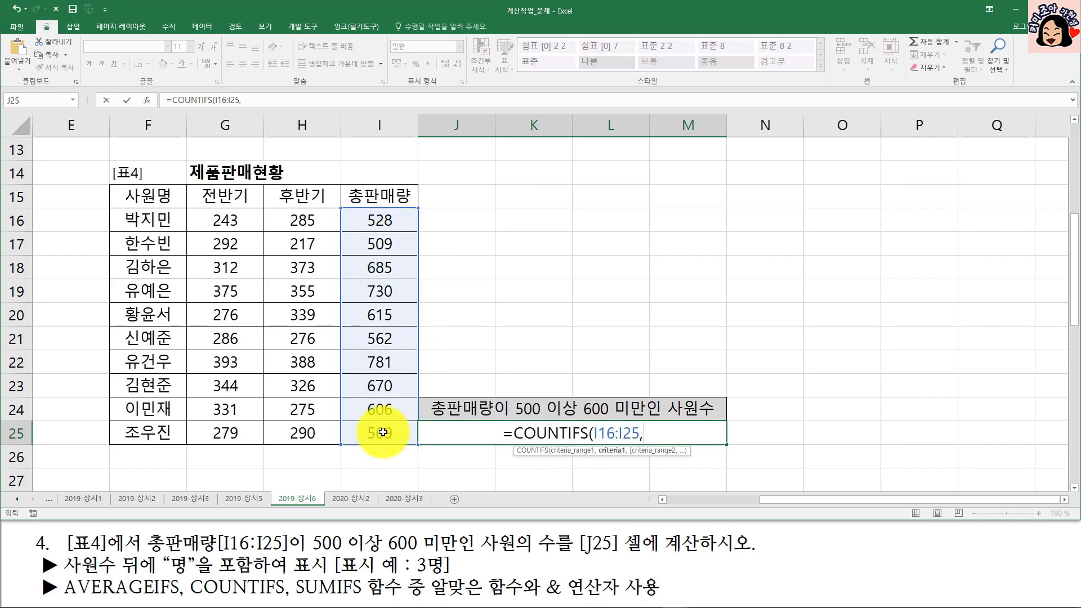
type("\">=500")
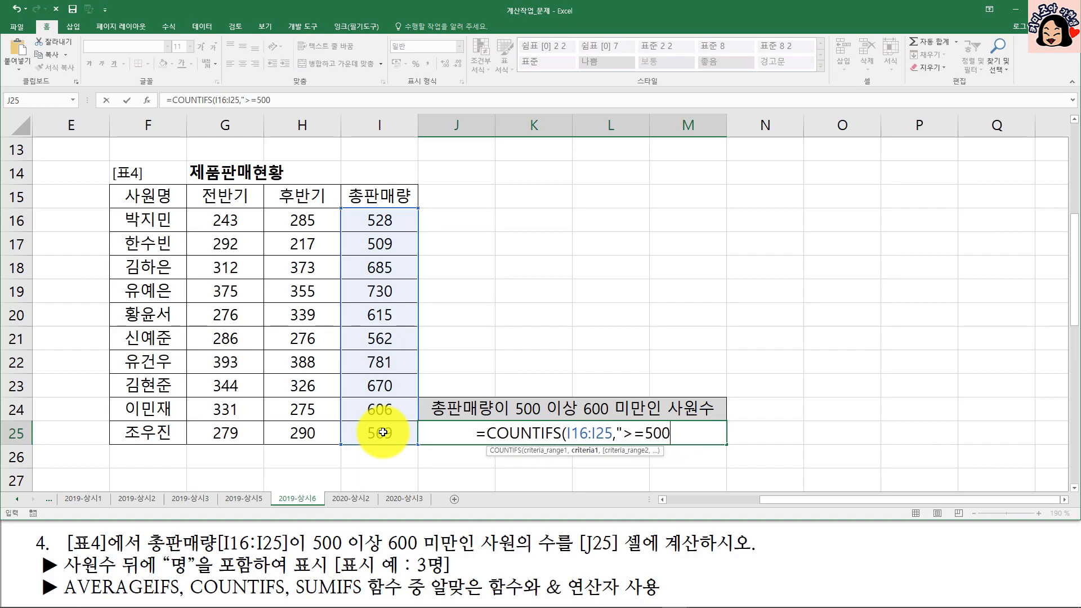
type("\"")
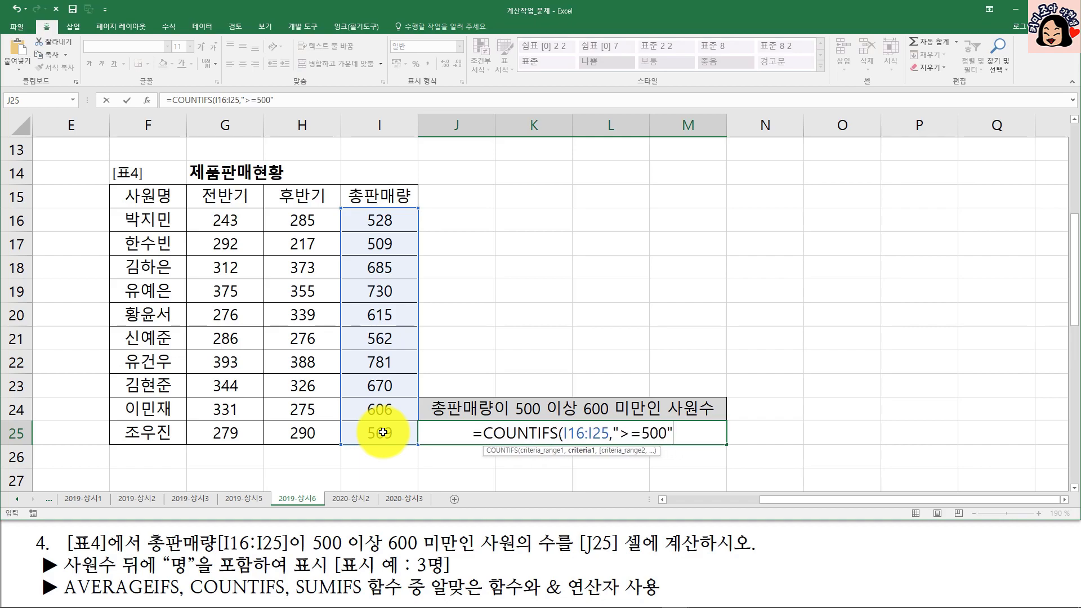
- Add I16:I25 as the second criteria range with the condition "<600" and enter the COUNTIFS formula in J25
type(",")
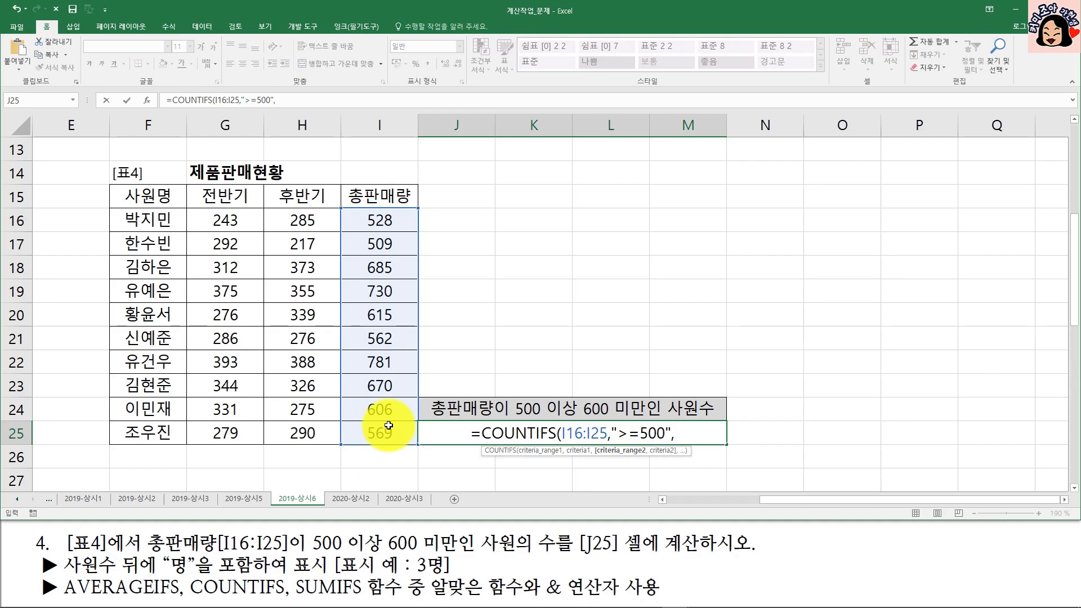
left_click(368, 224)
left_click_drag(374, 249, 375, 434)
type(",")
type("\"<")
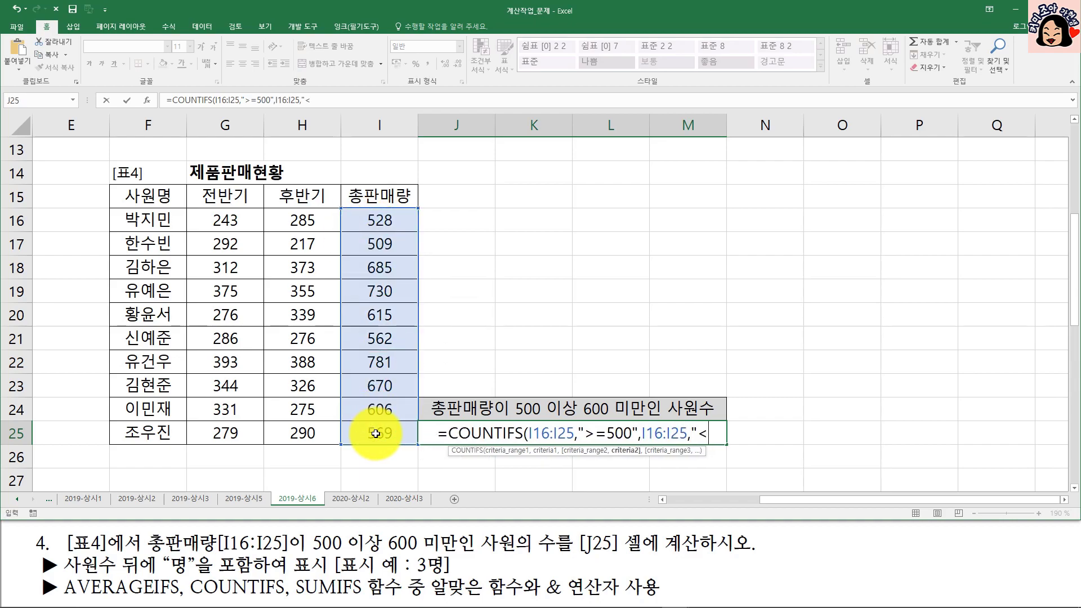
type("600\")")
key("ctrl+Return")
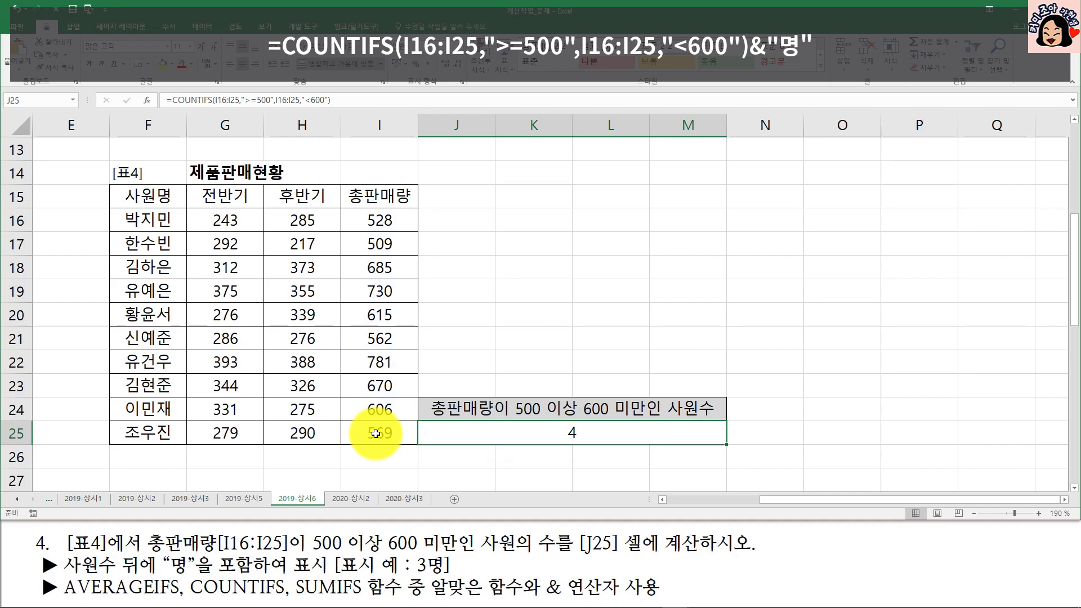
- Append &"명" to the end of the COUNTIFS formula in J25
double_click(598, 432)
left_click(740, 433)
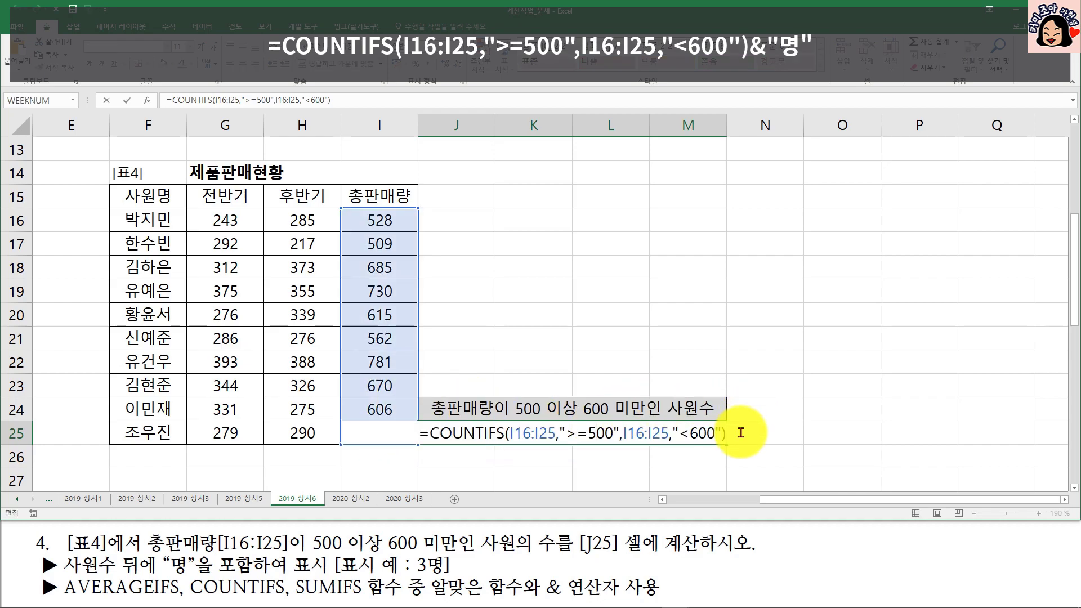
type("&\"며")
type("\"명\"")
key("ctrl+Return")
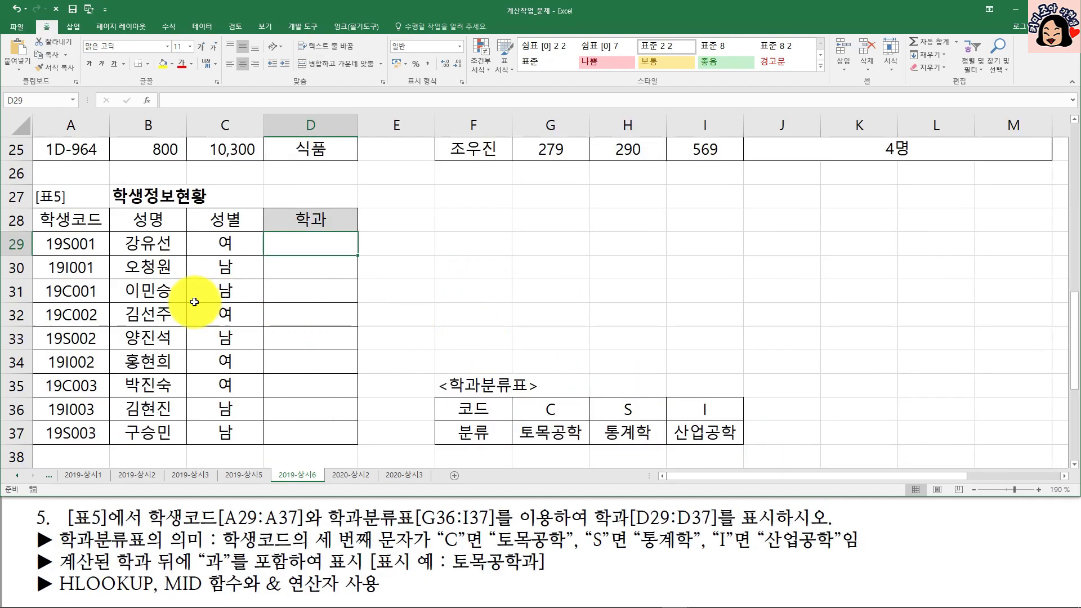
- Examine the 학과분류표 range G36:I37 and its codes C, S and I for the 표5 department lookup
left_click_drag(563, 410, 701, 434)
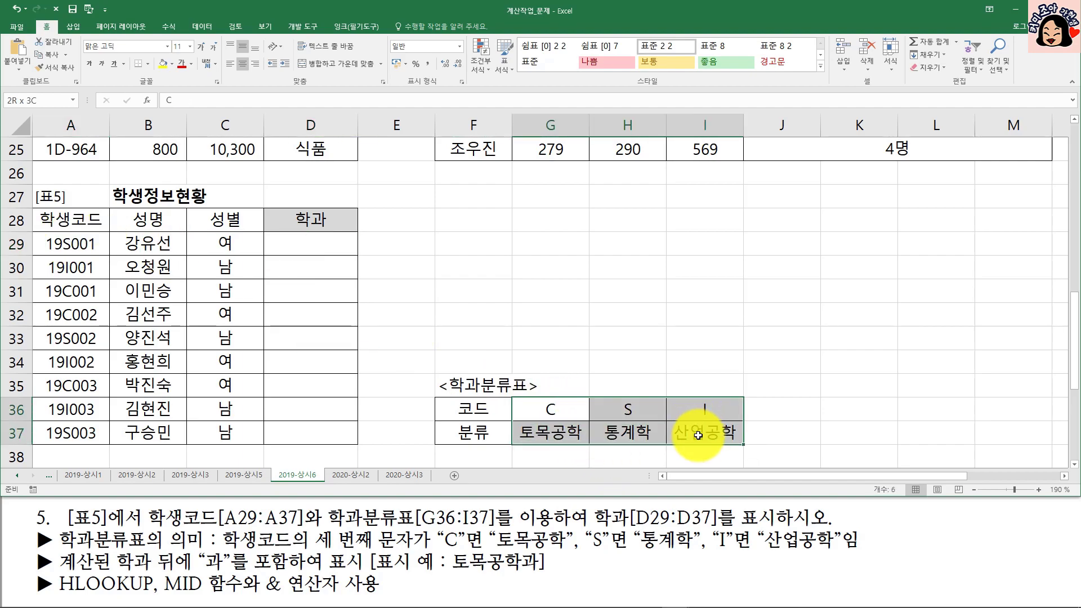
left_click(571, 409)
left_click(638, 413)
left_click(696, 414)
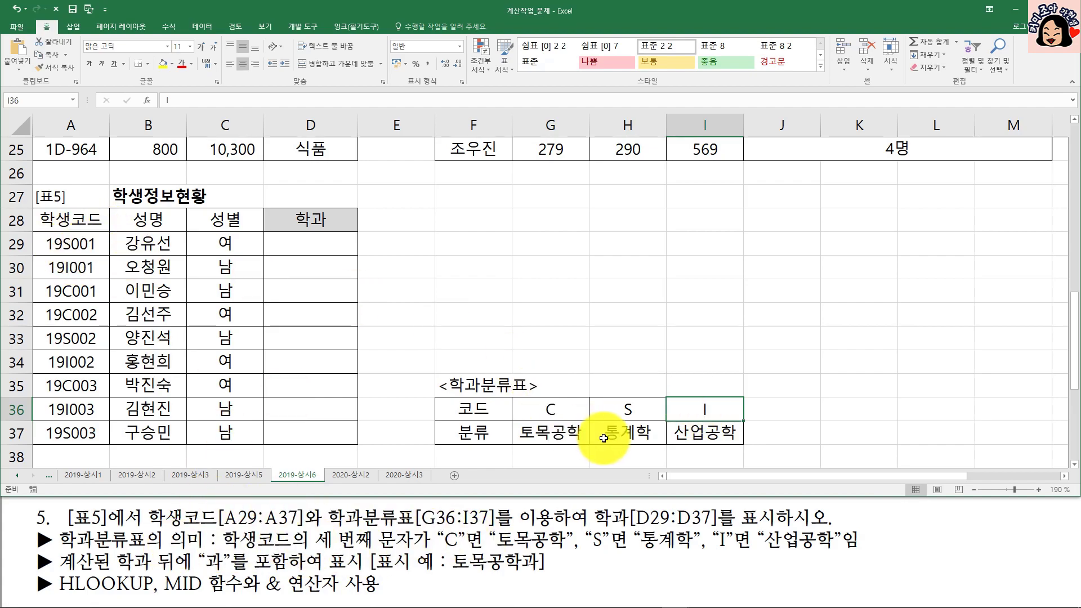
- Start an HLOOKUP formula in D29 with MID(A29,3,1) as the lookup value
left_click_drag(566, 410, 700, 428)
left_click(376, 290)
left_click(318, 245)
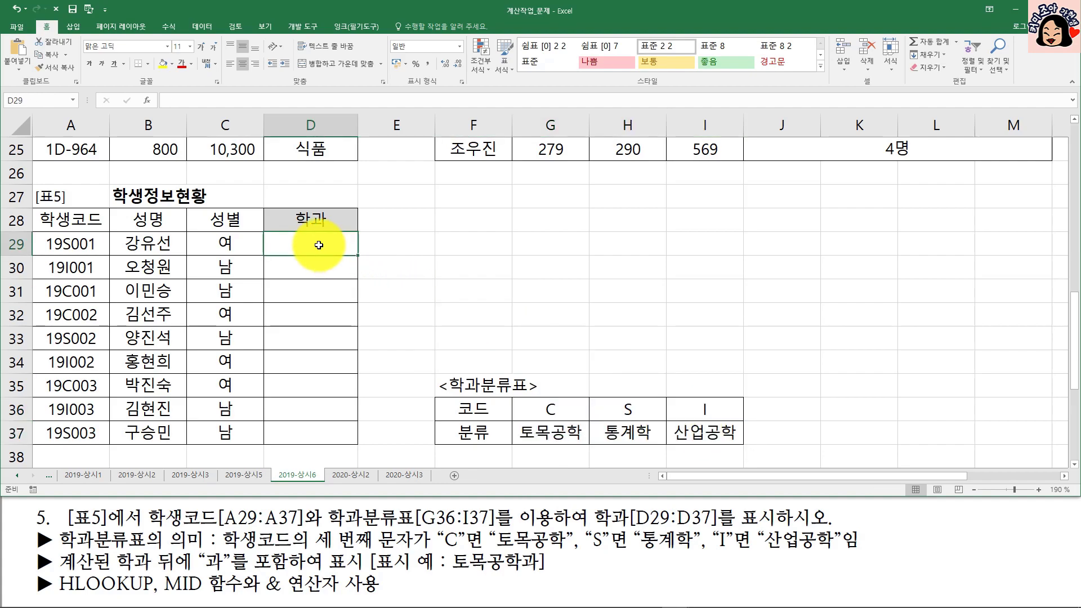
type("=")
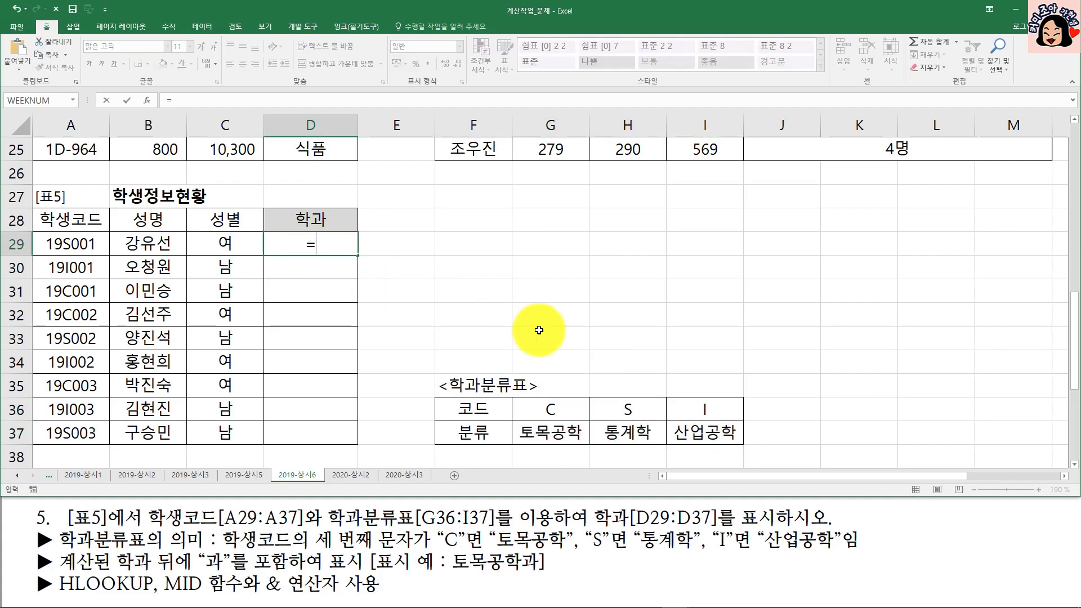
type("ㅗhl")
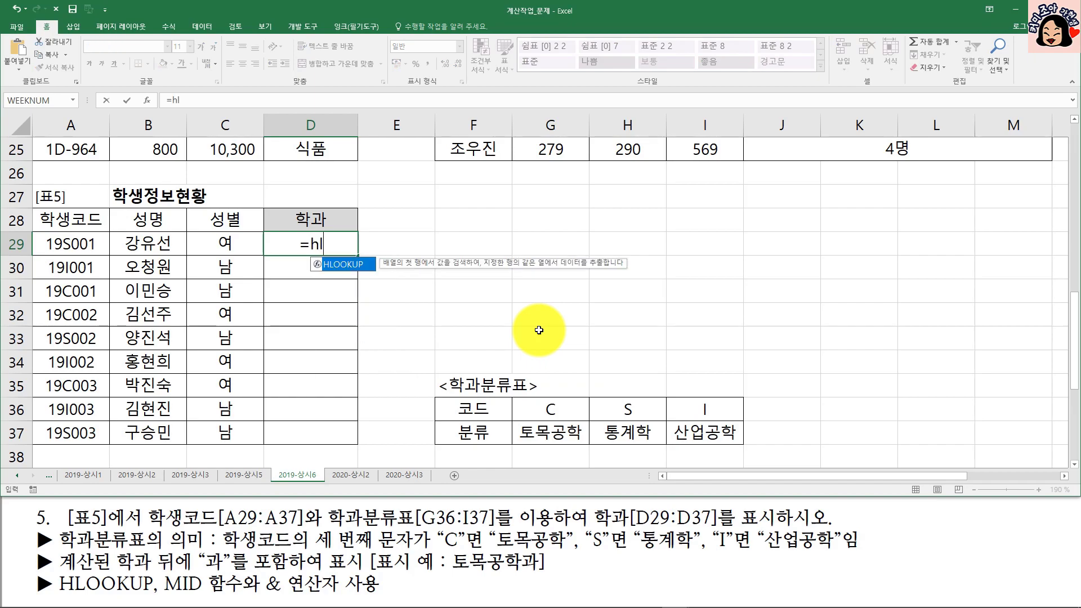
key("Tab")
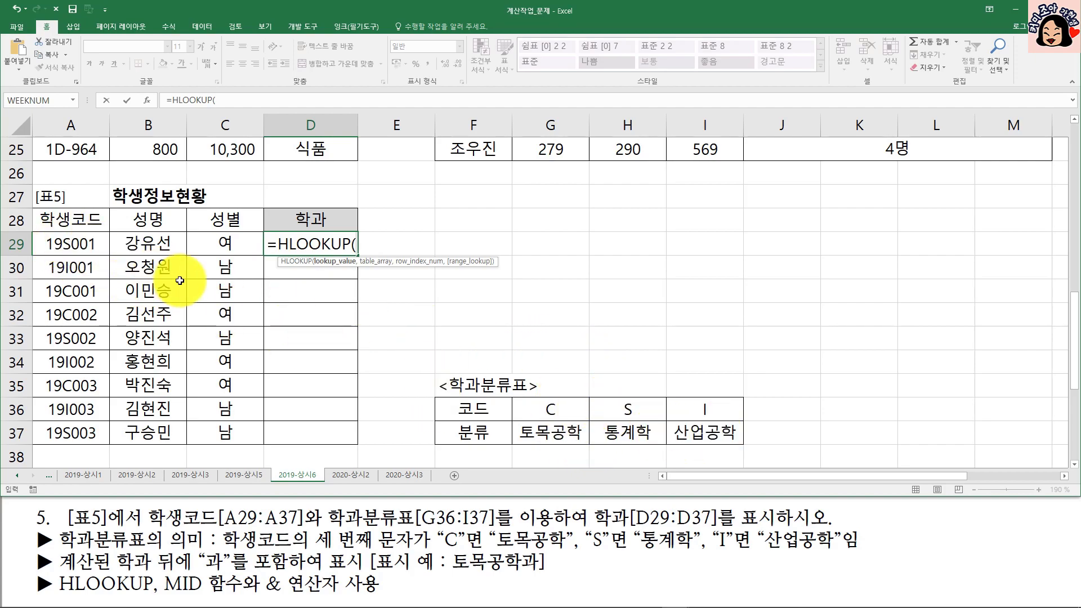
type("mi")
key("Tab")
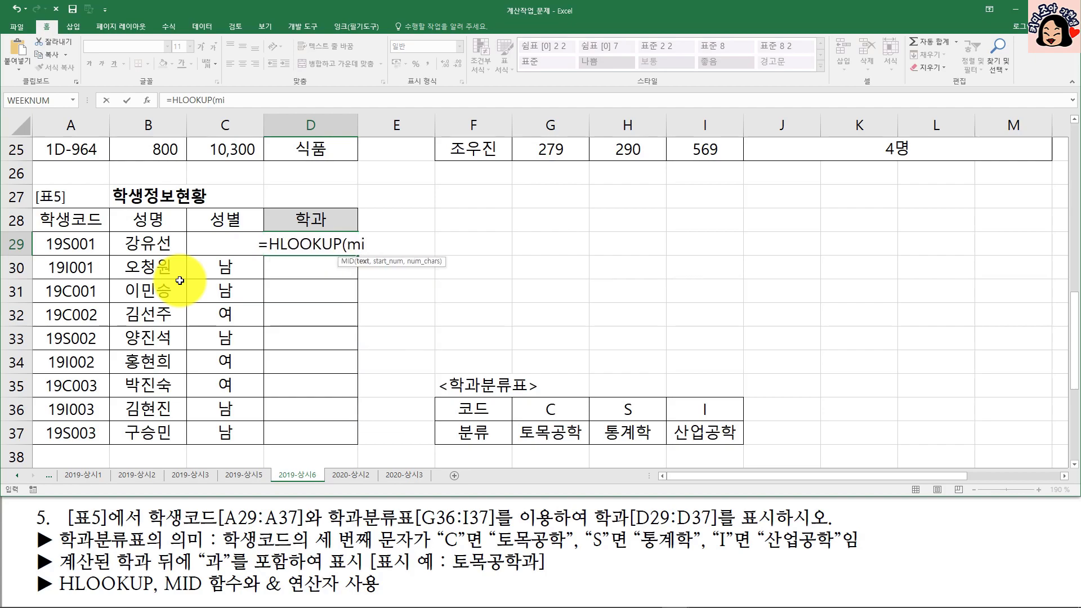
left_click(69, 242)
type(",3,1)")
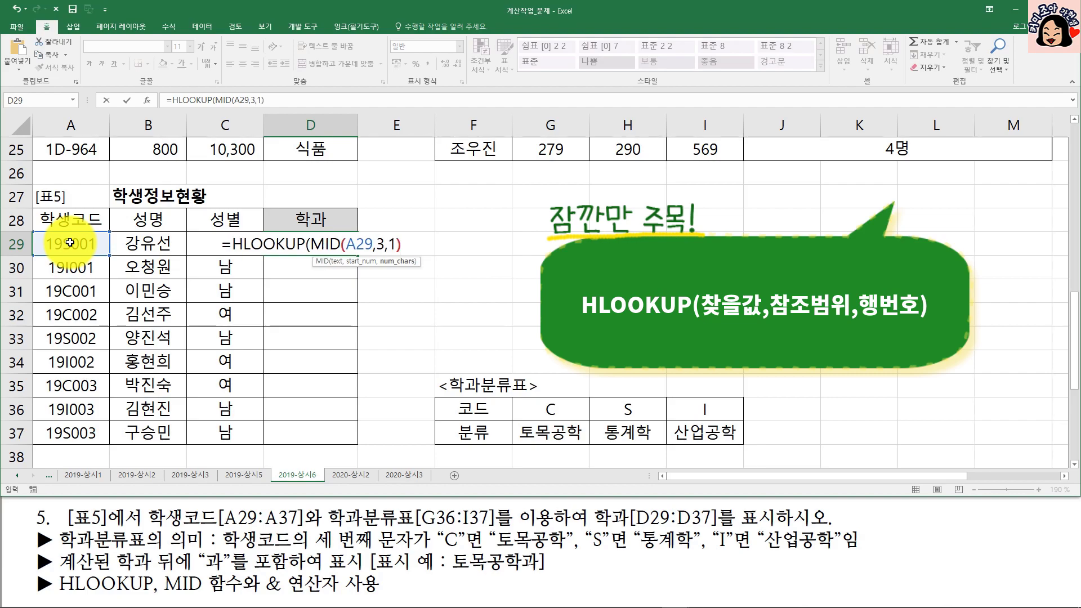
- Add the department table as the absolute range $G$36:$I$37 for the HLOOKUP table array
type(",")
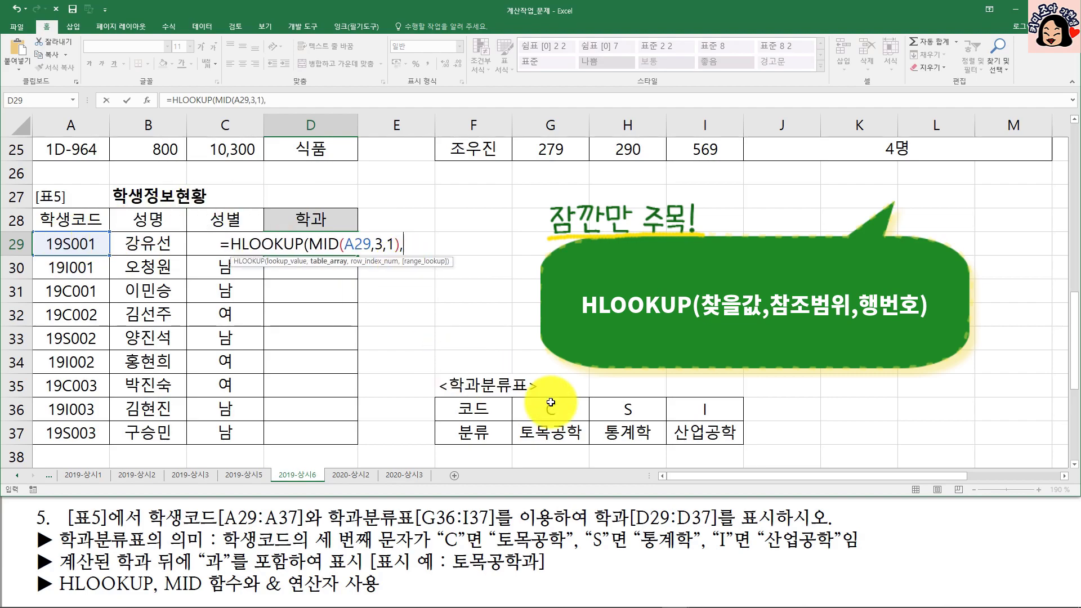
left_click_drag(549, 410, 692, 430)
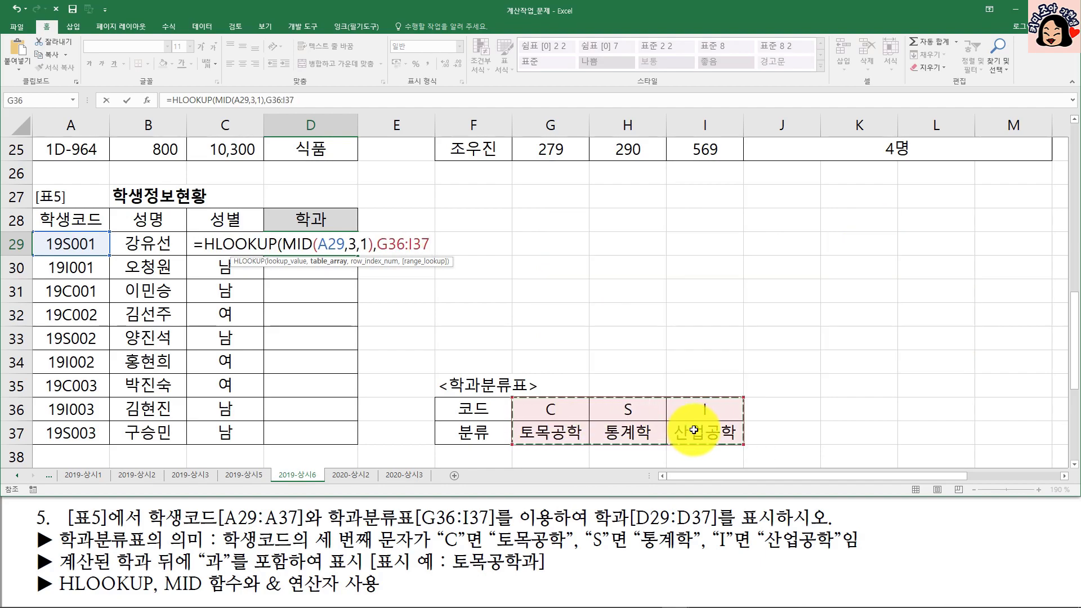
key("F4")
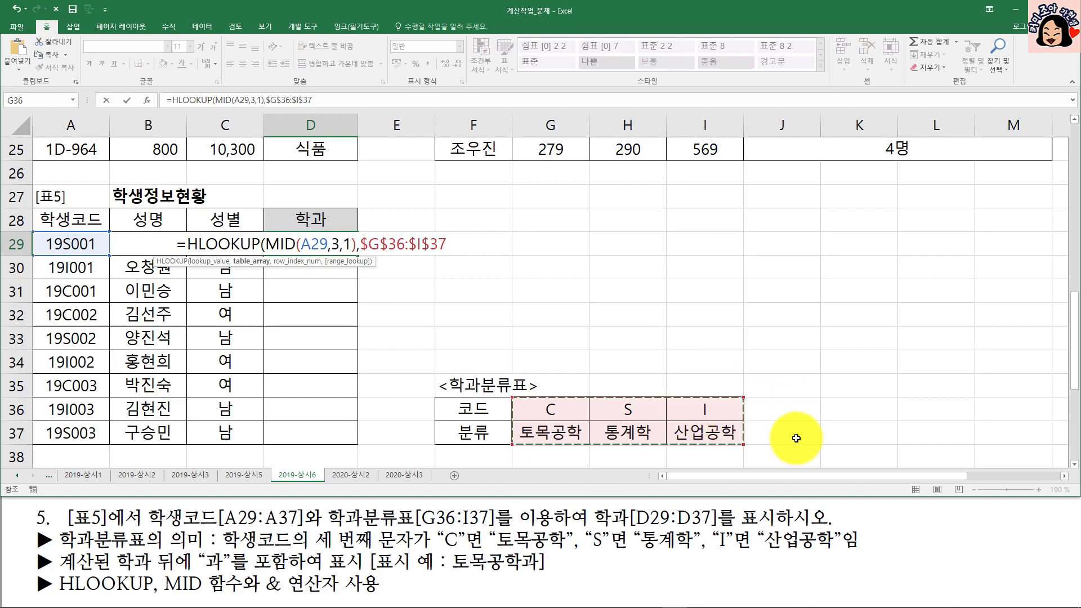
type(",")
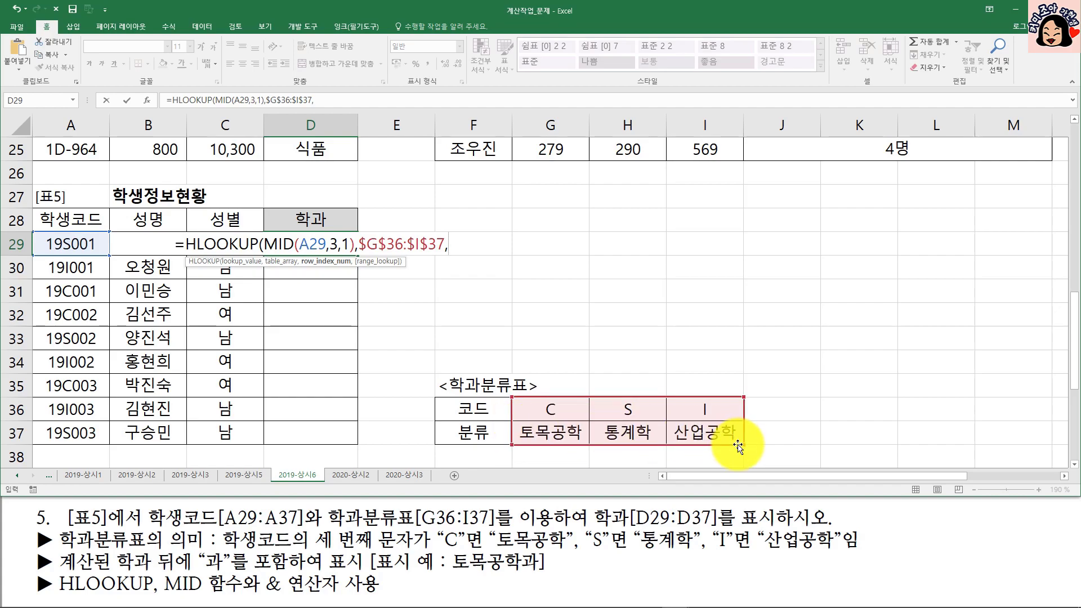
- Complete the D29 HLOOKUP with row index 2 and exact match 0, and enter the formula
key("ctrl+2")
mouse_move(782, 389)
left_mouse_down()
mouse_move(782, 413)
mouse_move(820, 456)
left_mouse_up()
key("Escape")
type("2")
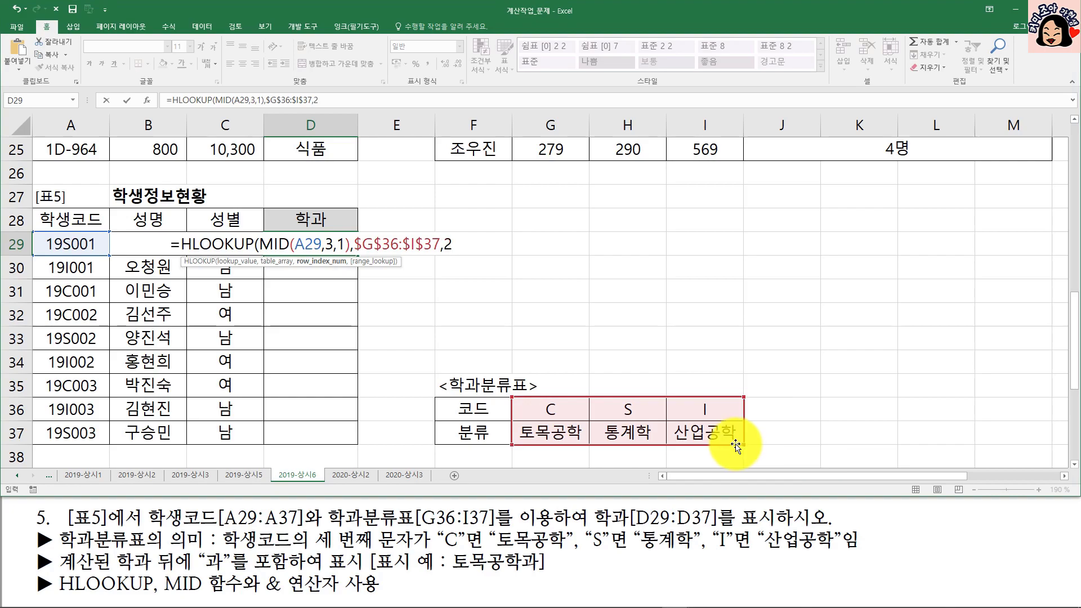
type(",")
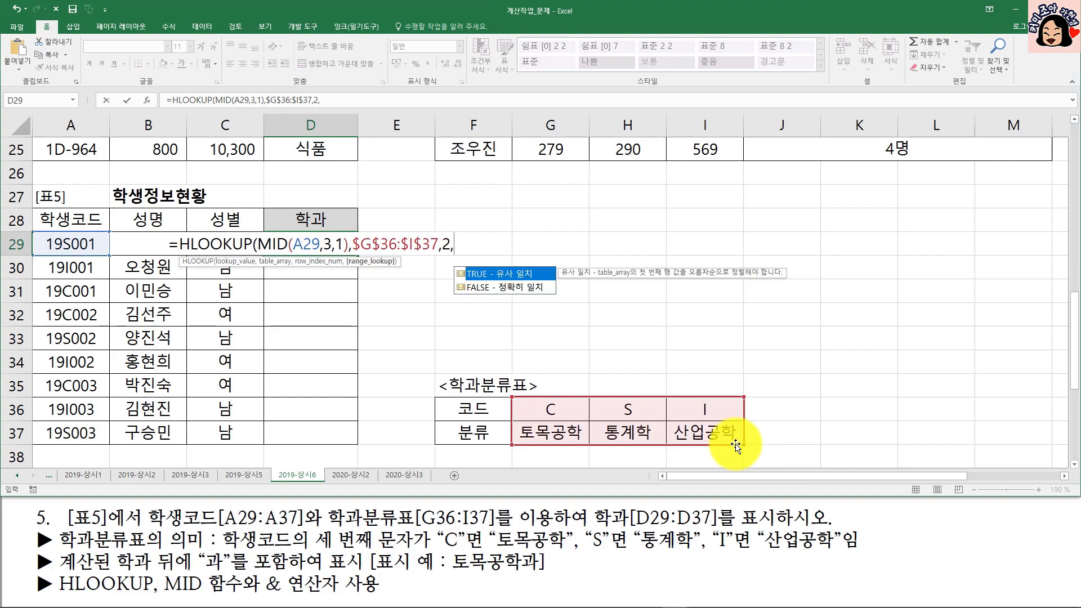
type("0")
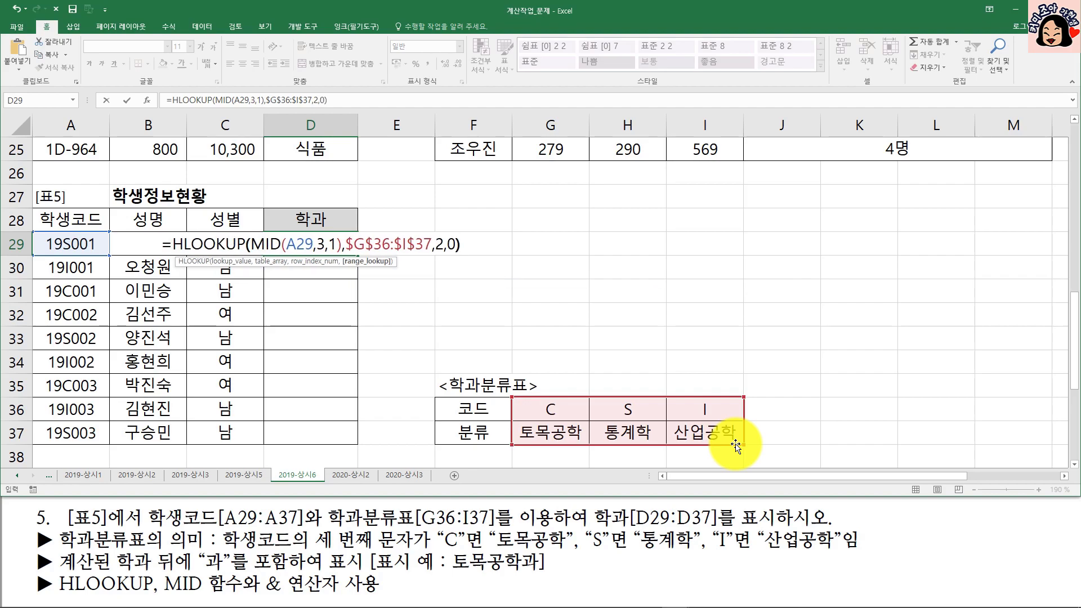
type(")")
key("ctrl+Return")
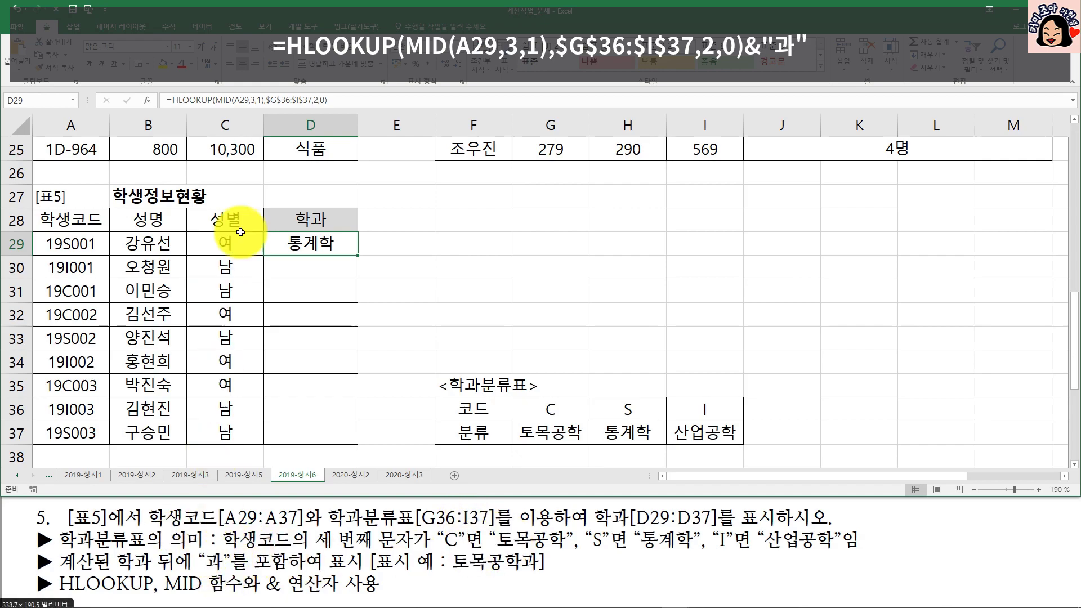
- Append &"과" to the HLOOKUP formula in D29 and fill it down through D37
double_click(334, 246)
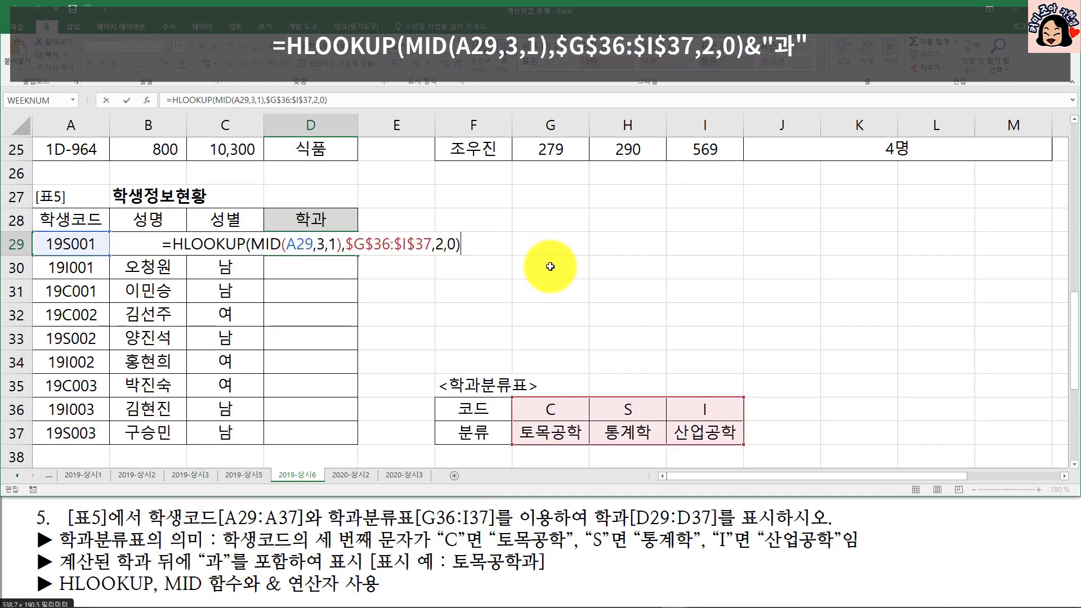
type("&\"ㄱ")
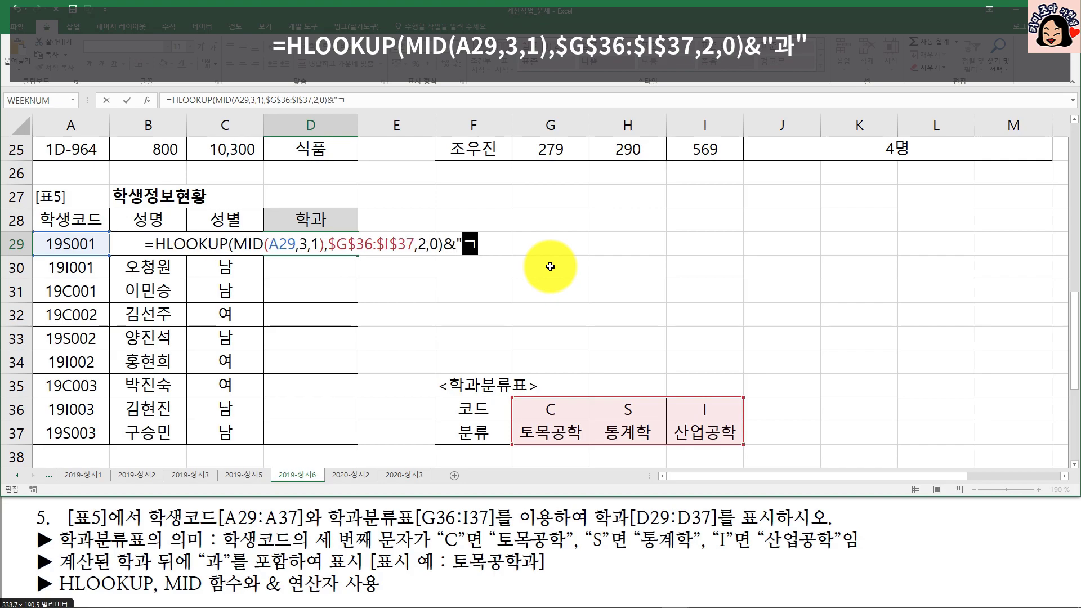
type("\"")
key("ctrl+Return")
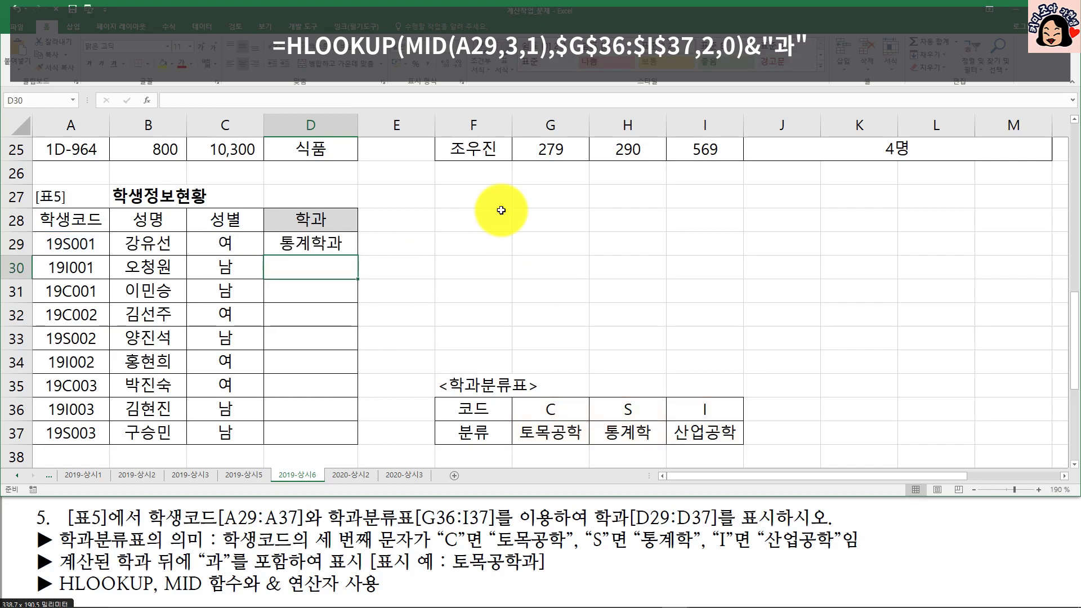
double_click(358, 256)
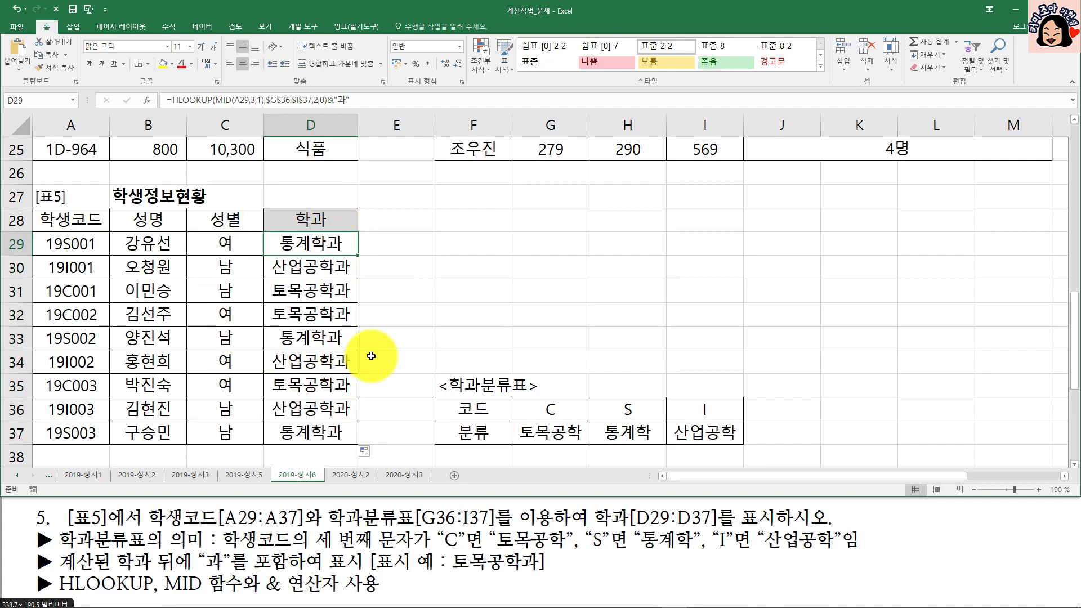
- Switch to the 2020-상시2 sheet and select D3, the first 도착시간 cell of the bus timetable
left_click(365, 472)
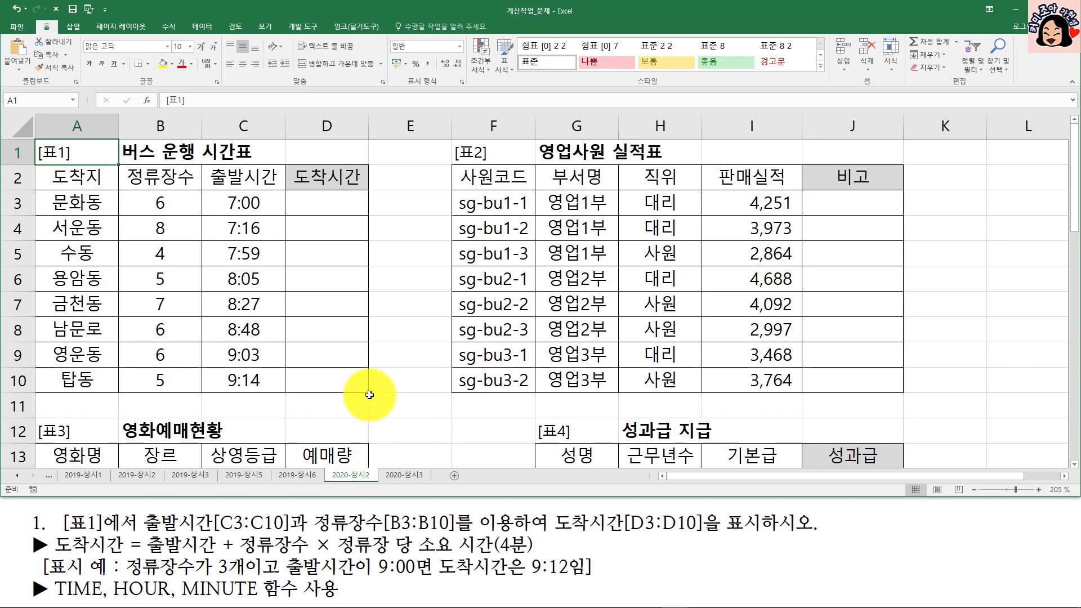
left_click(318, 211)
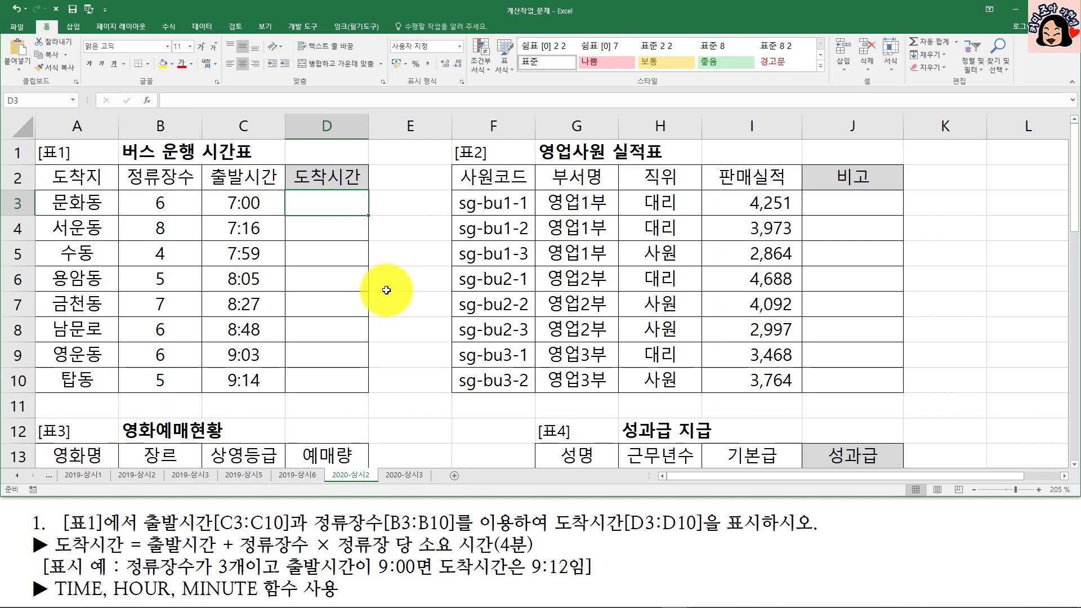
left_click(219, 200)
left_click(171, 194)
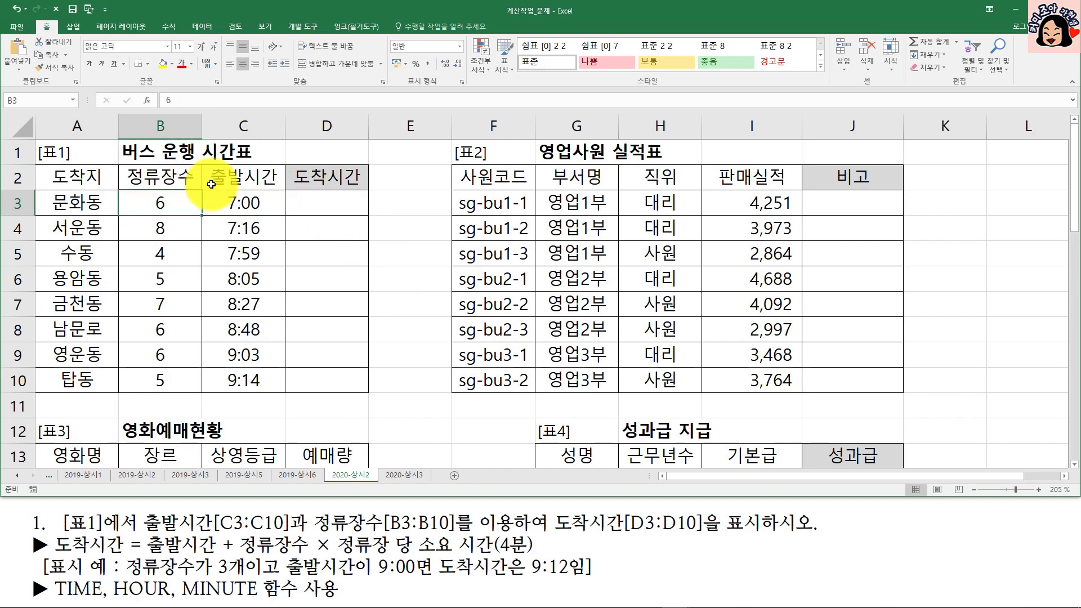
left_click(327, 195)
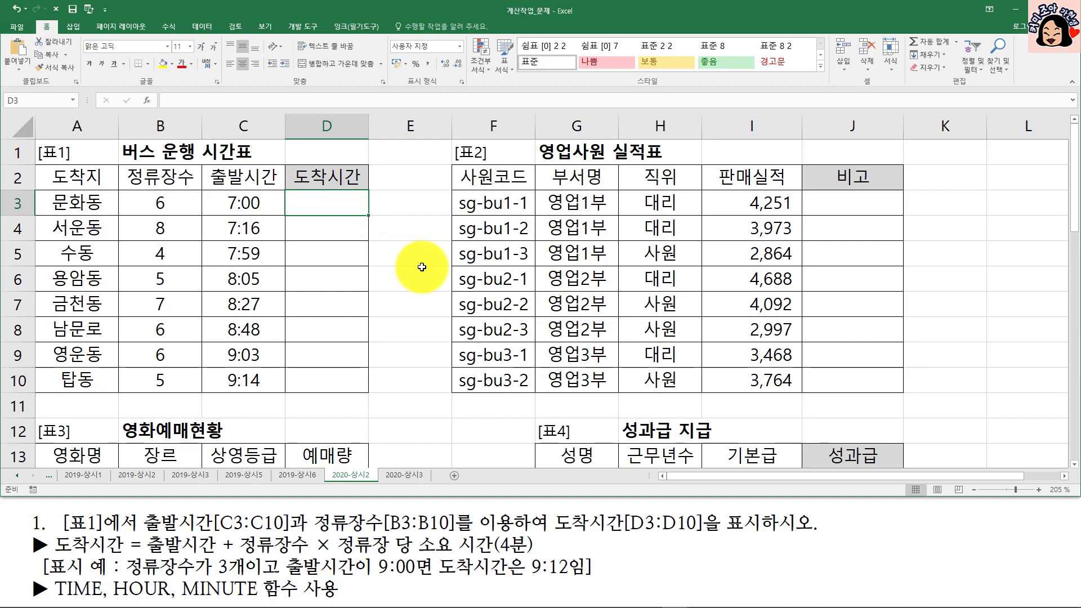
- Start a TIME formula in D3 with HOUR(C3) as the hour argument
type("=")
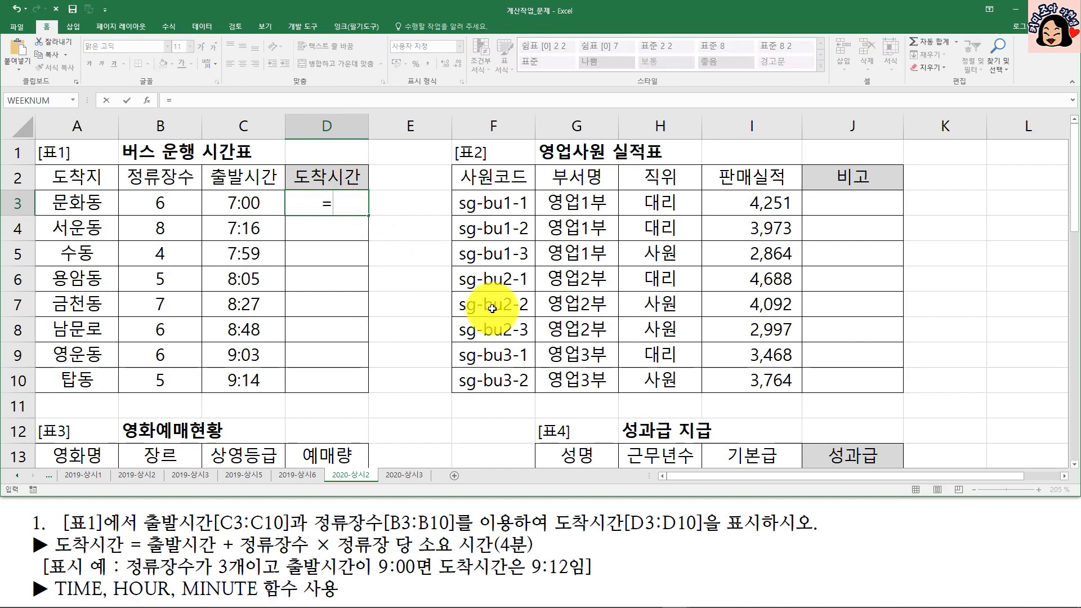
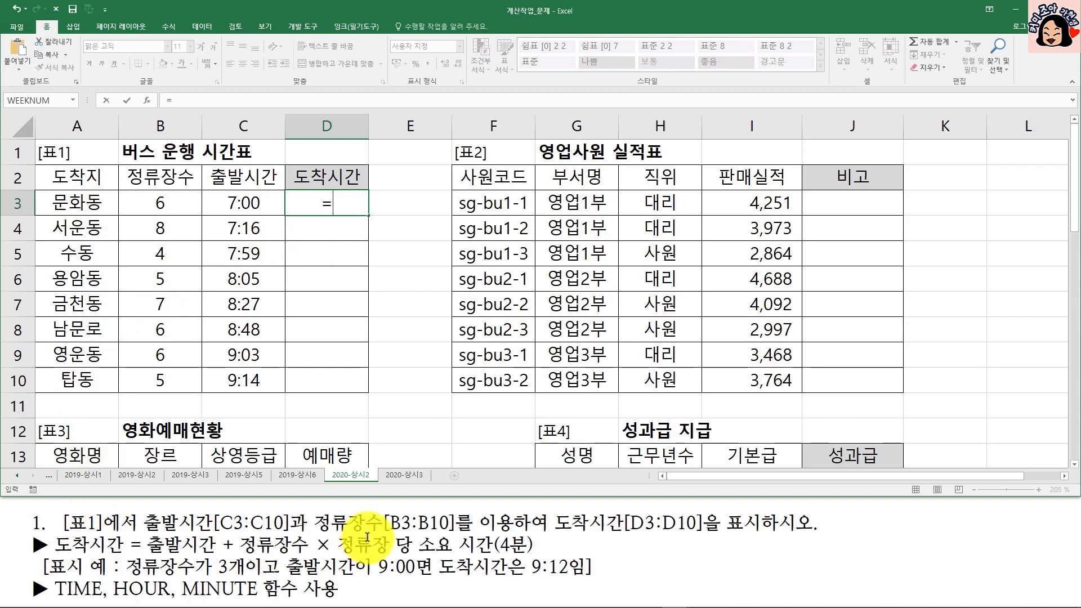
type("tim")
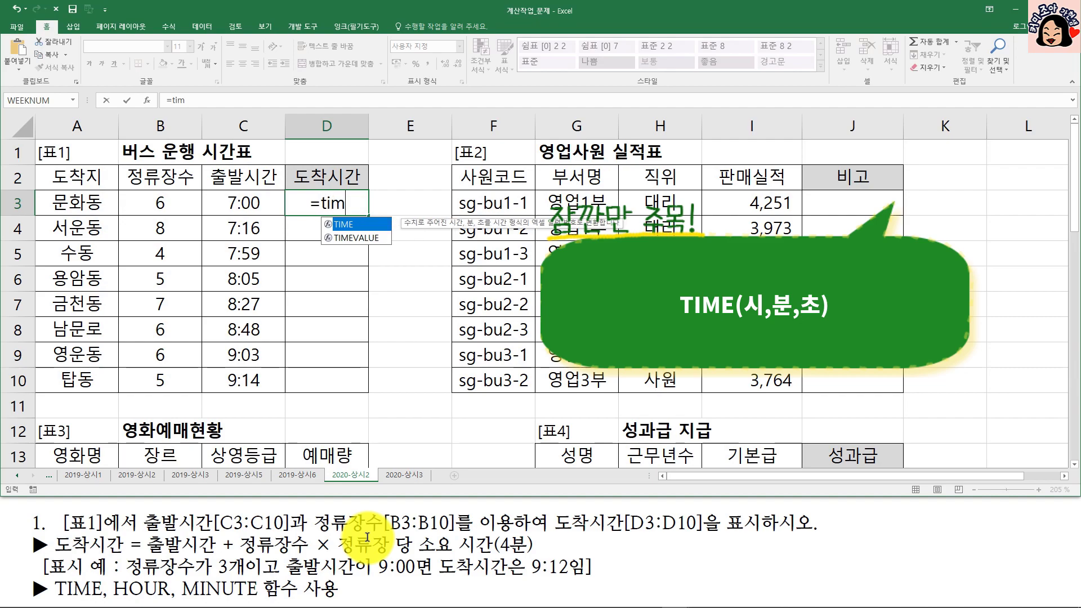
key("Tab")
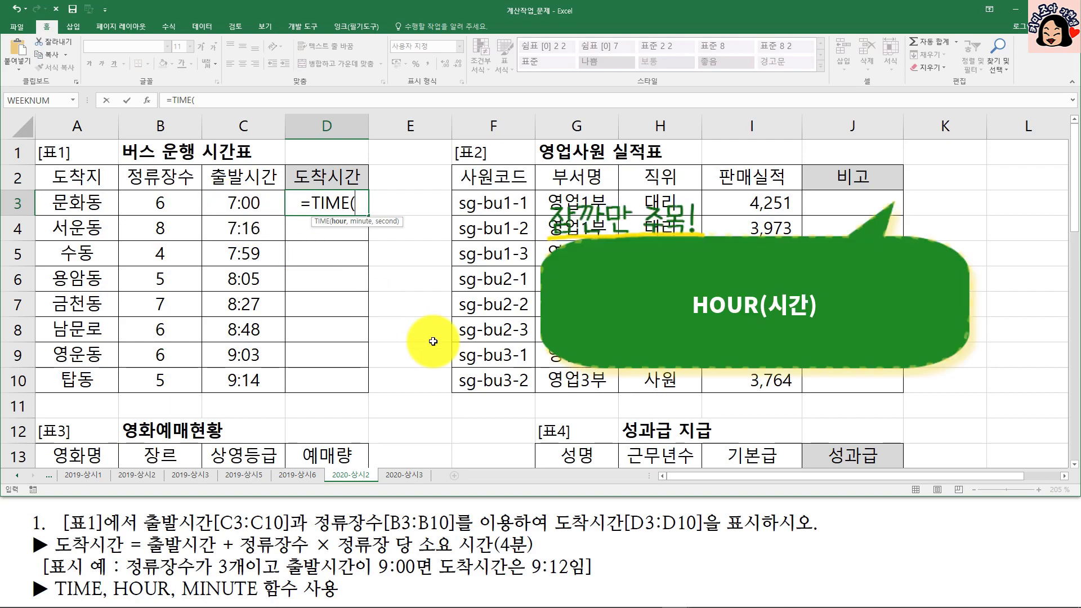
type("ho")
key("Tab")
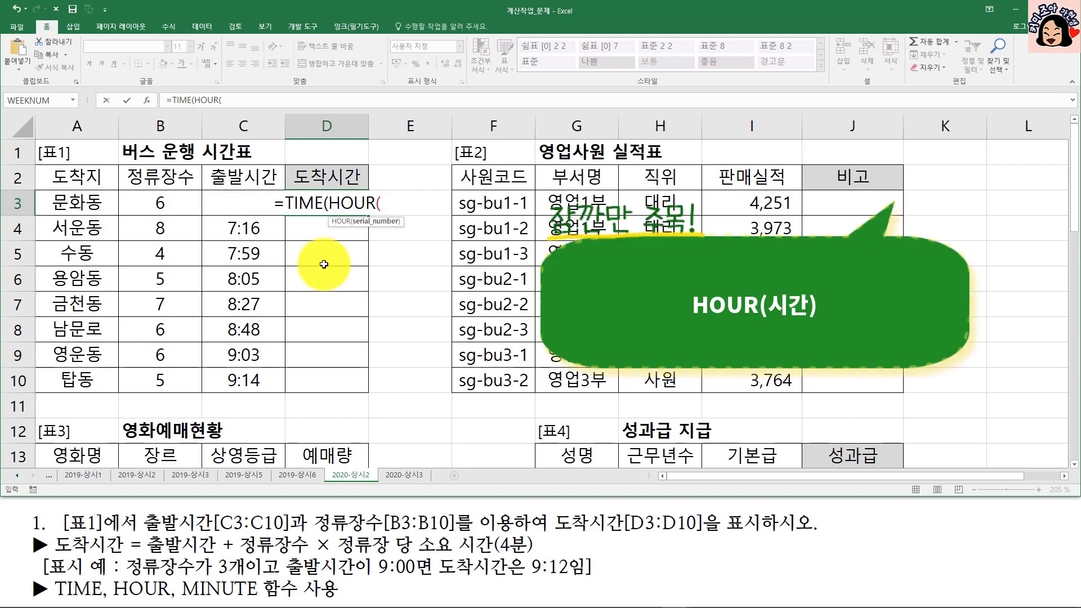
left_click(243, 205)
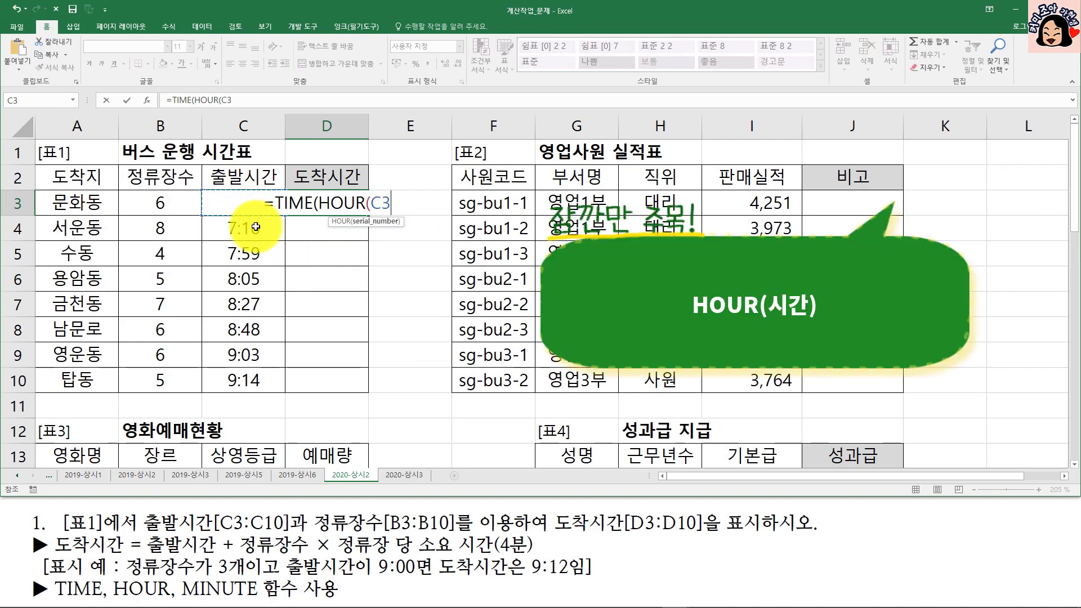
type(")")
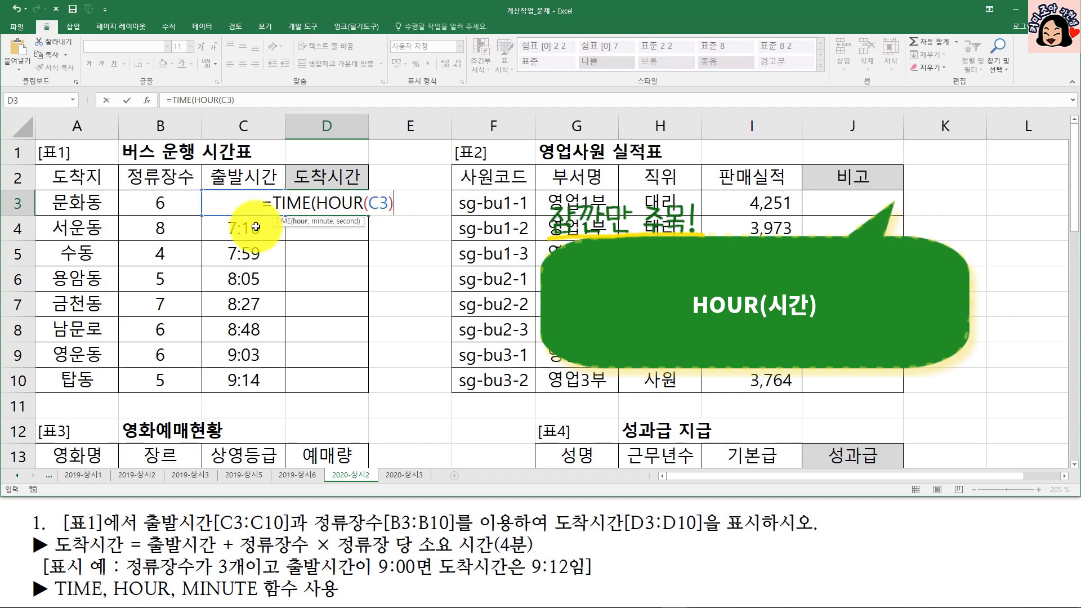
type(",")
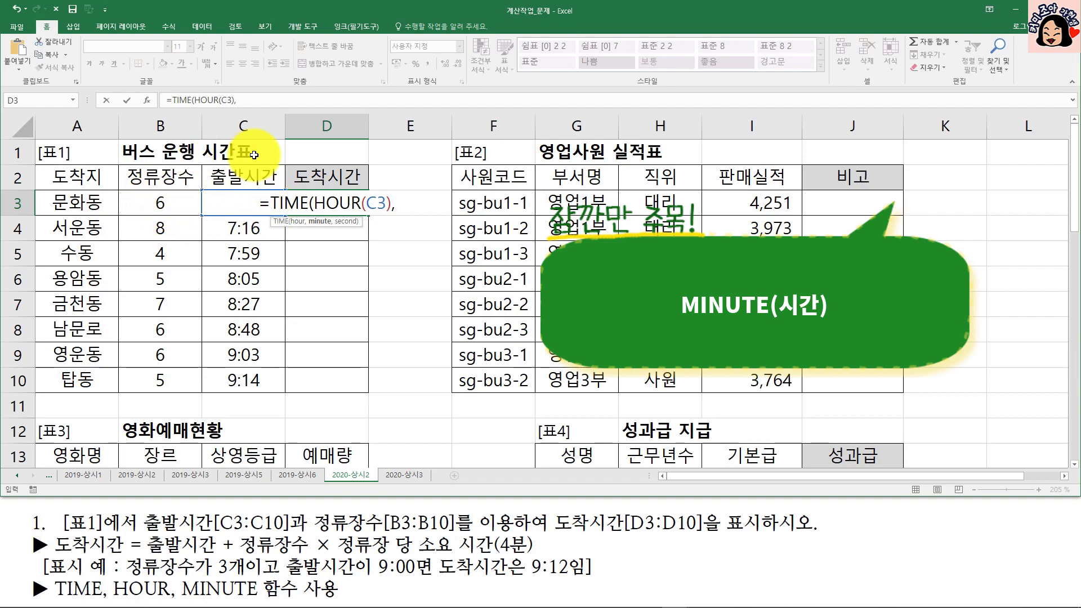
- Set the minute argument of D3's TIME formula to MINUTE(C3)+B3*4
type("minu")
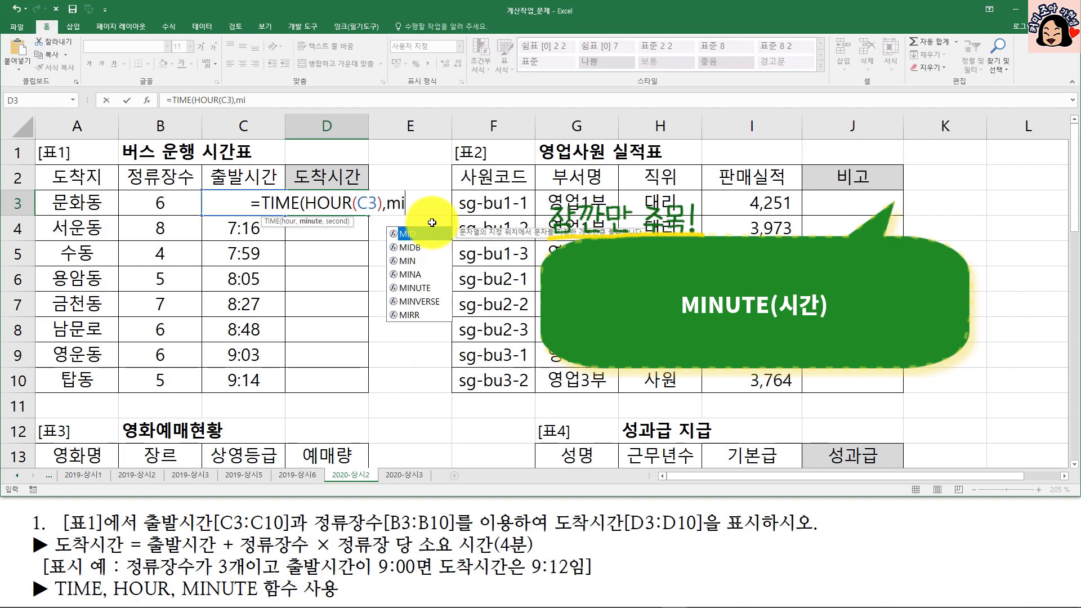
key("Tab")
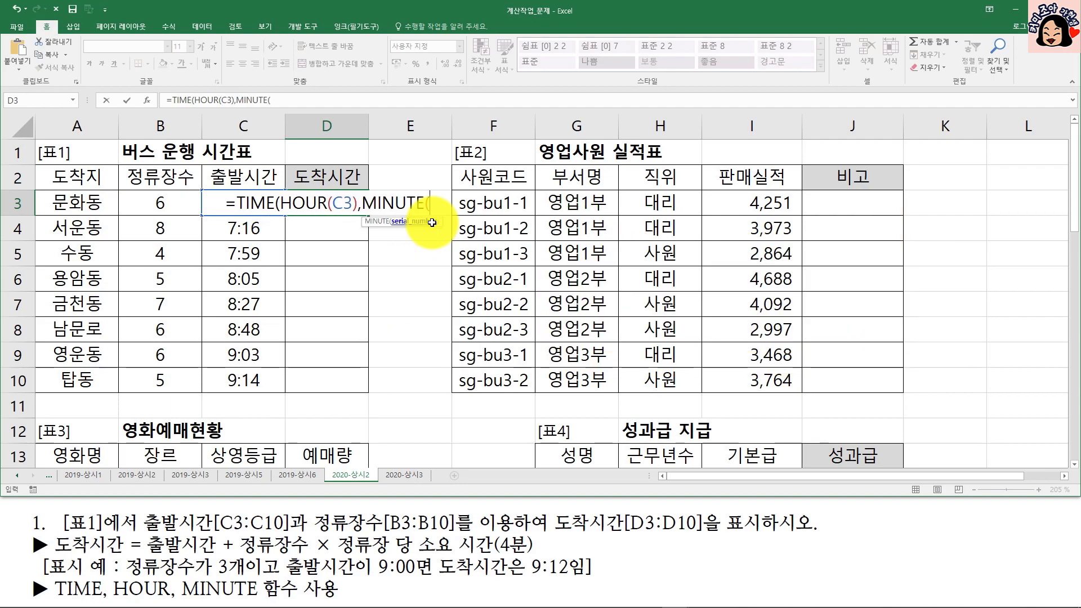
left_click(265, 228)
type(")")
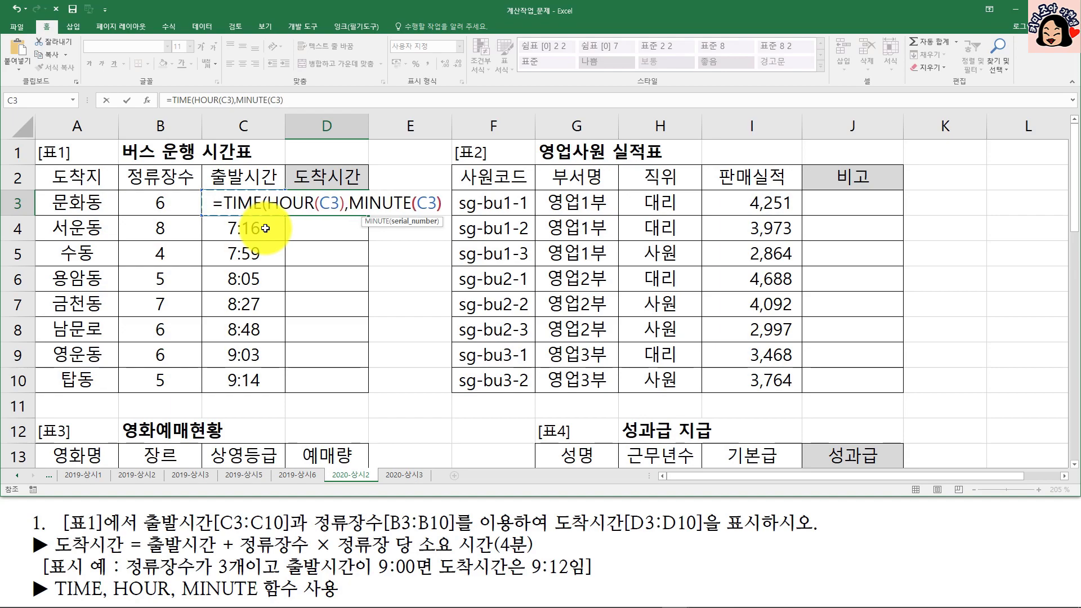
type("+")
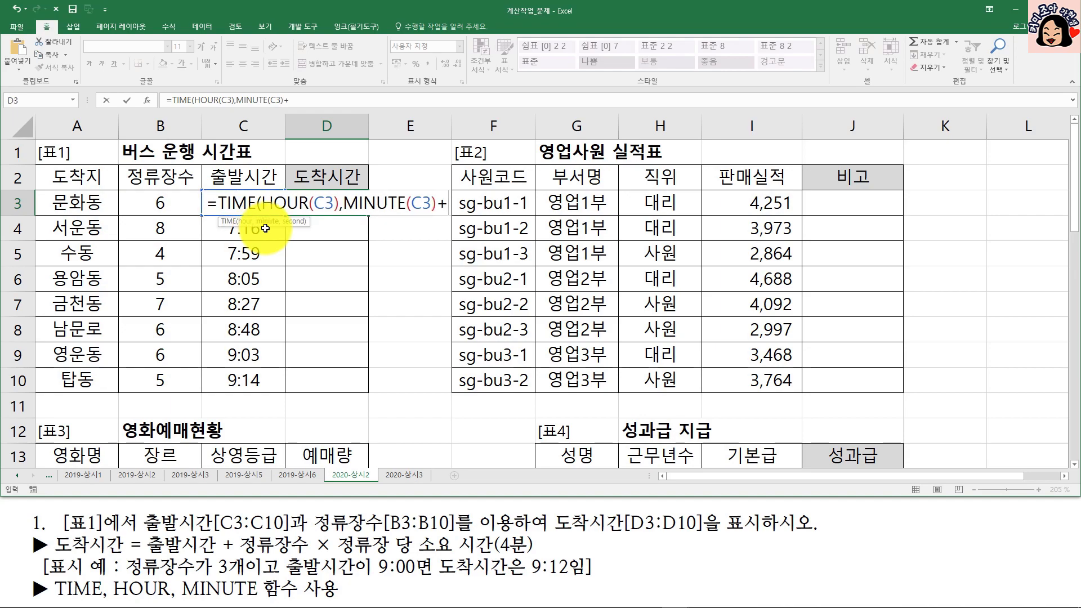
left_click(152, 203)
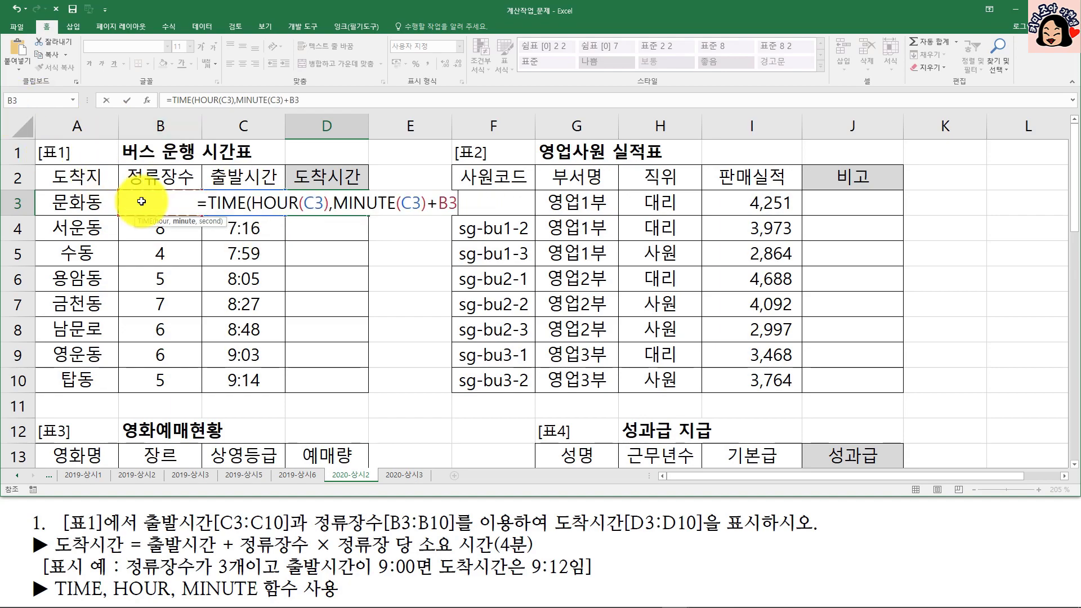
type("*")
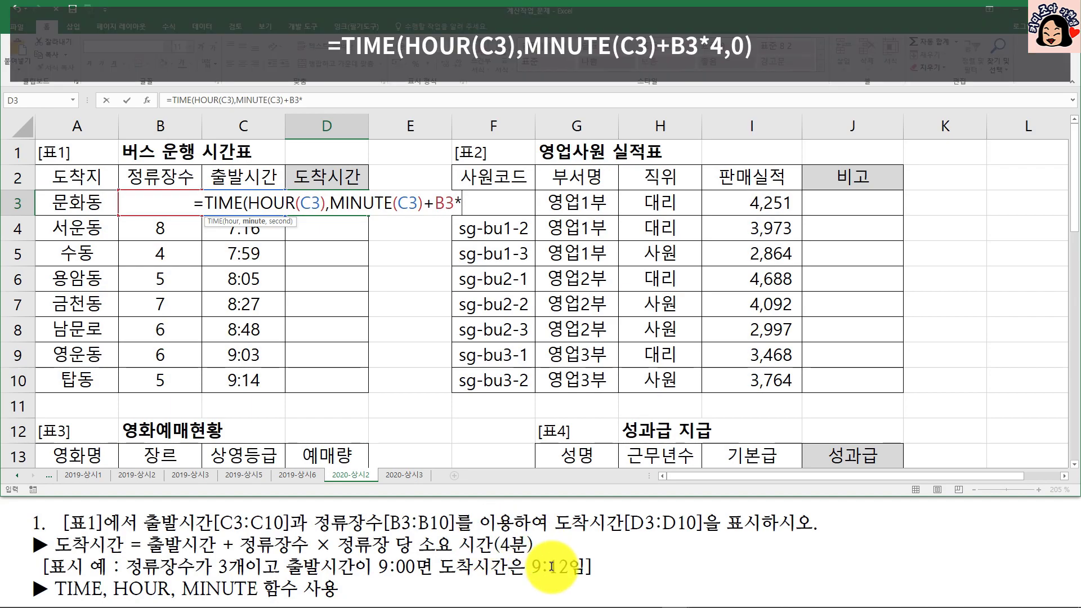
type("4")
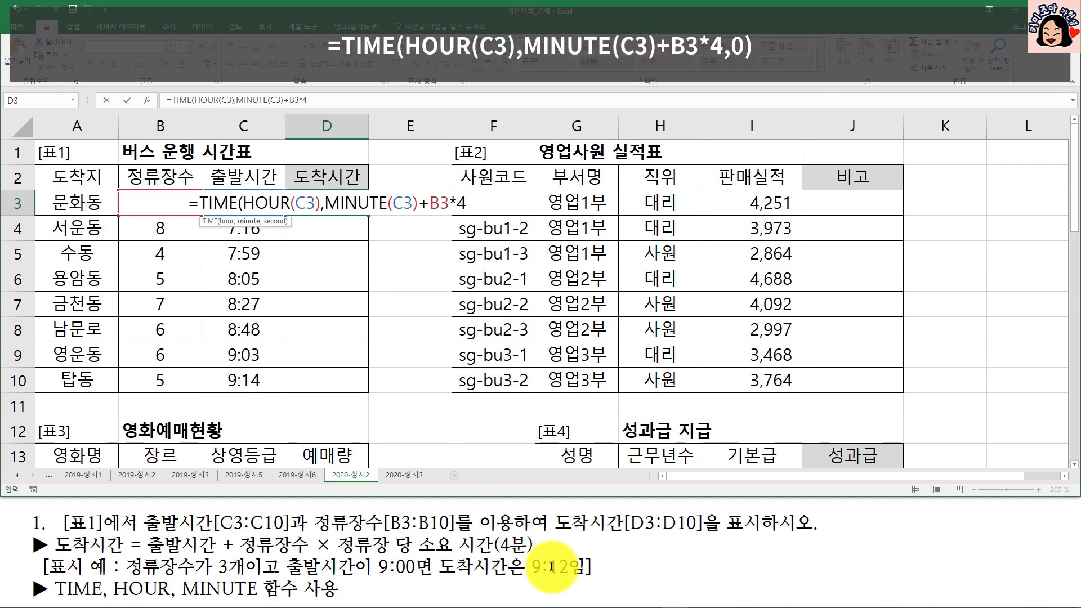
- Finish the TIME formula in D3 with 0 as the seconds and fill it down through D10
type(",")
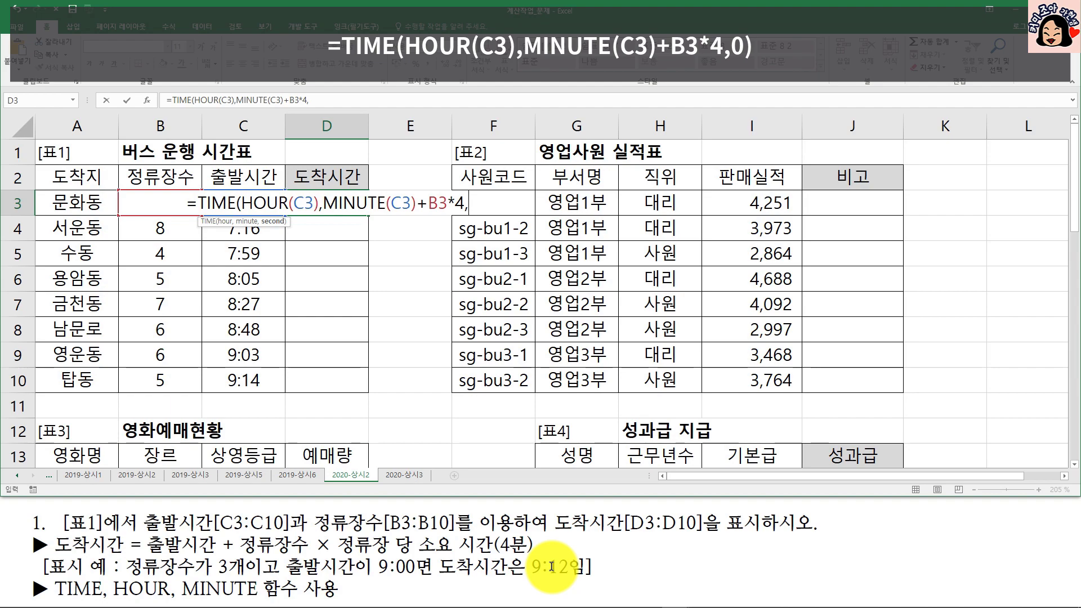
type("0)")
key("ctrl+Return")
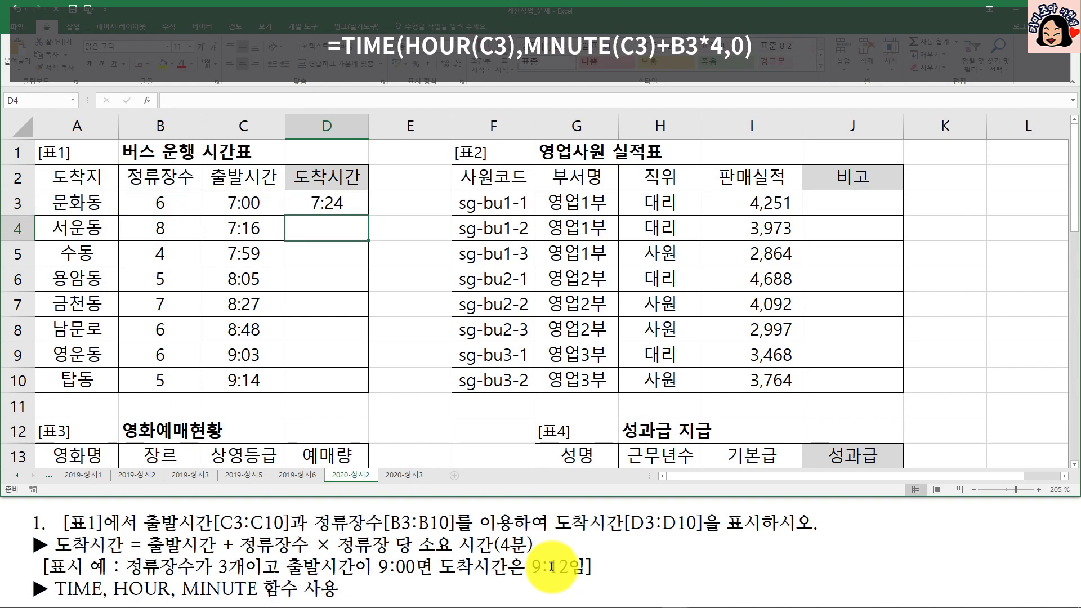
left_click_drag(370, 216, 360, 388)
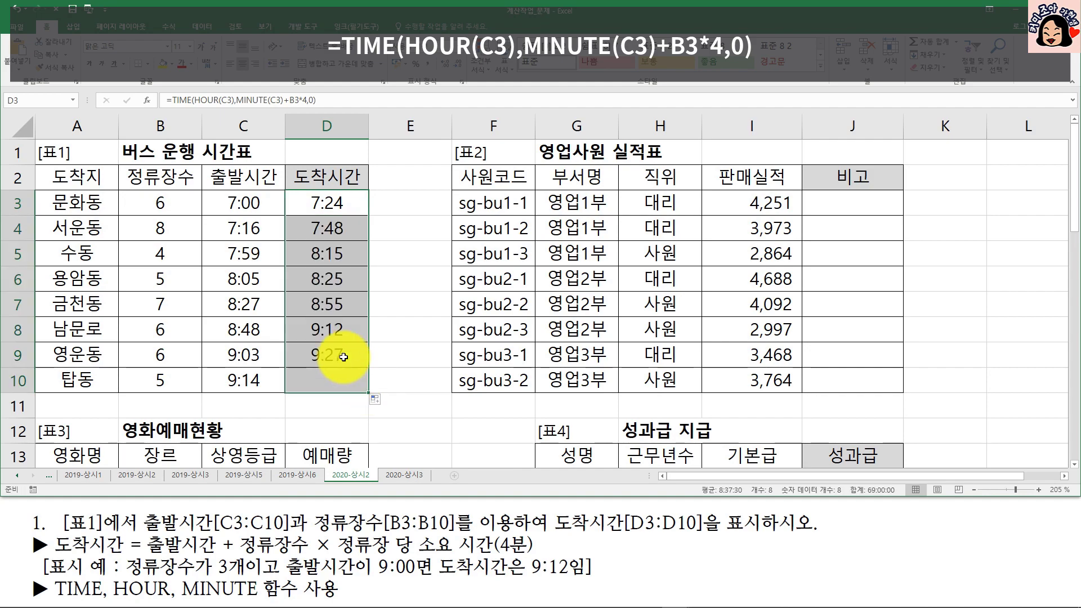
- Review the arrival times in D3 and D4 against the departure times, and examine the HOUR and MINUTE arguments of D3's formula
left_click(338, 200)
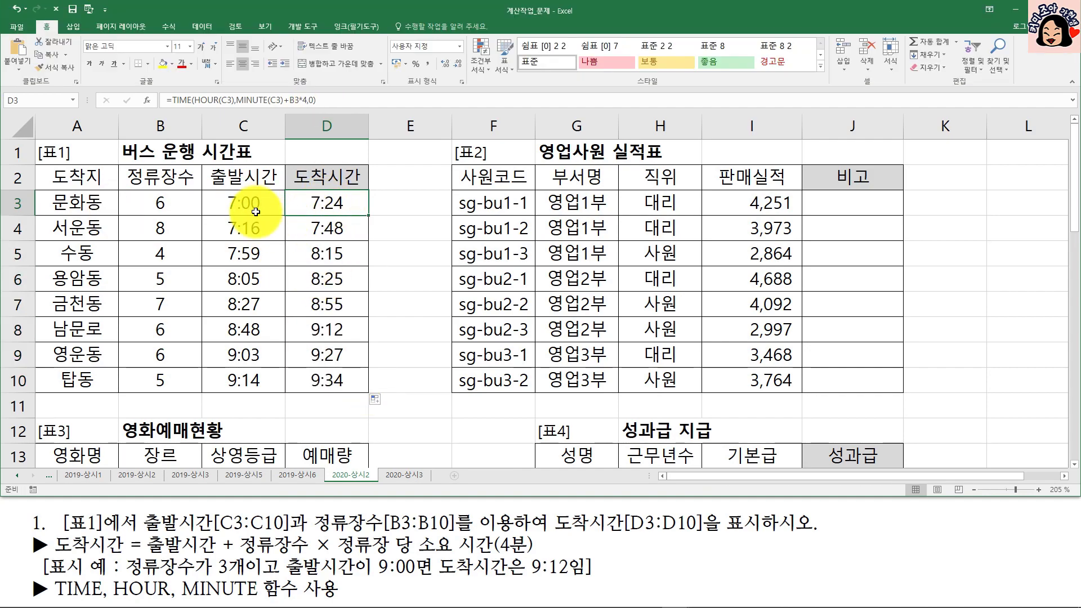
left_click(231, 228)
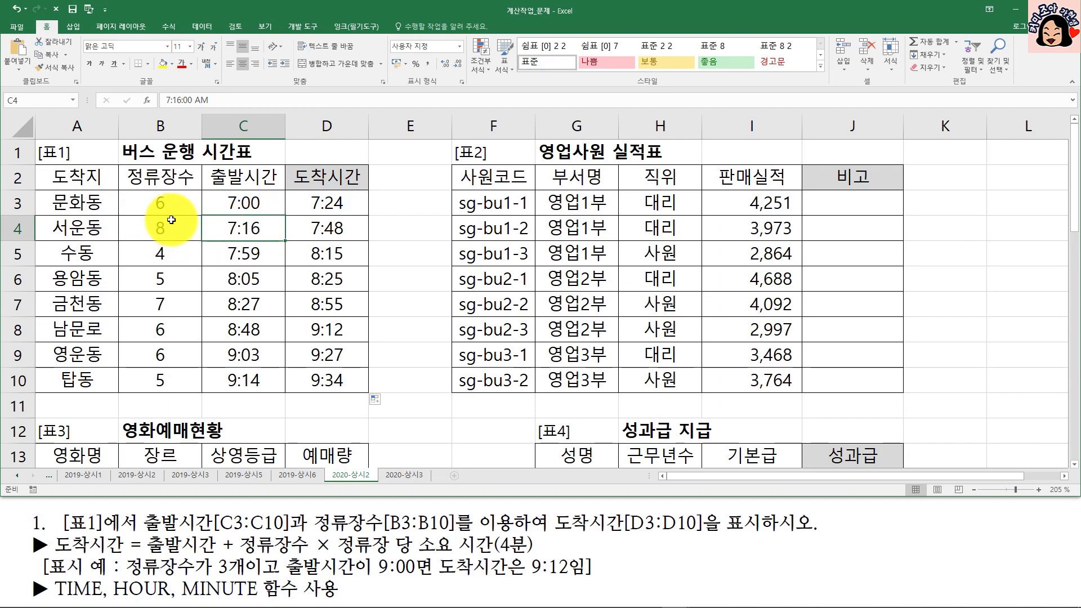
left_click(342, 228)
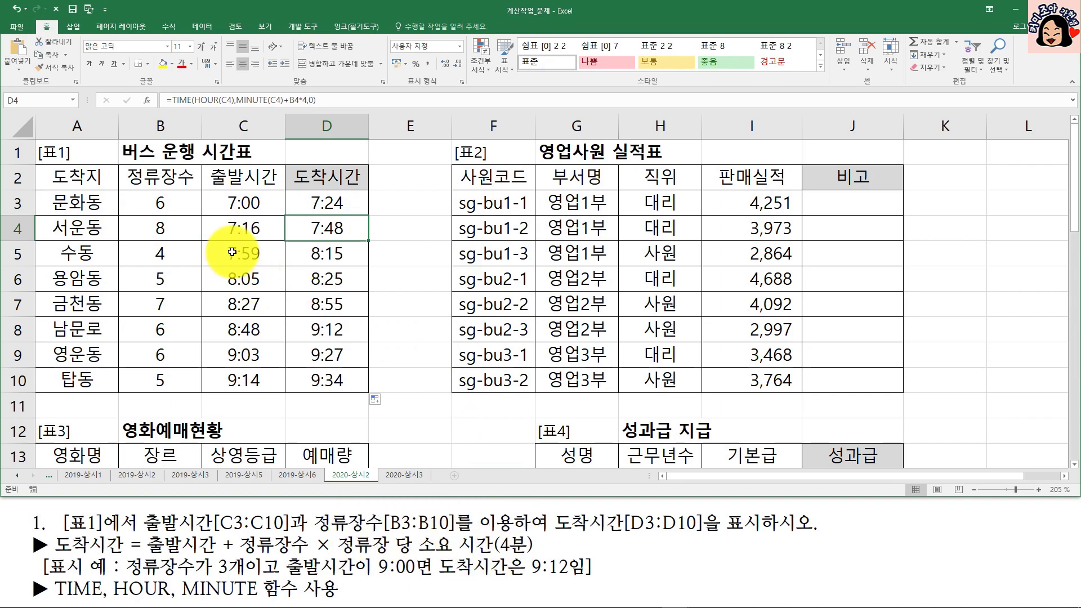
left_click(336, 201)
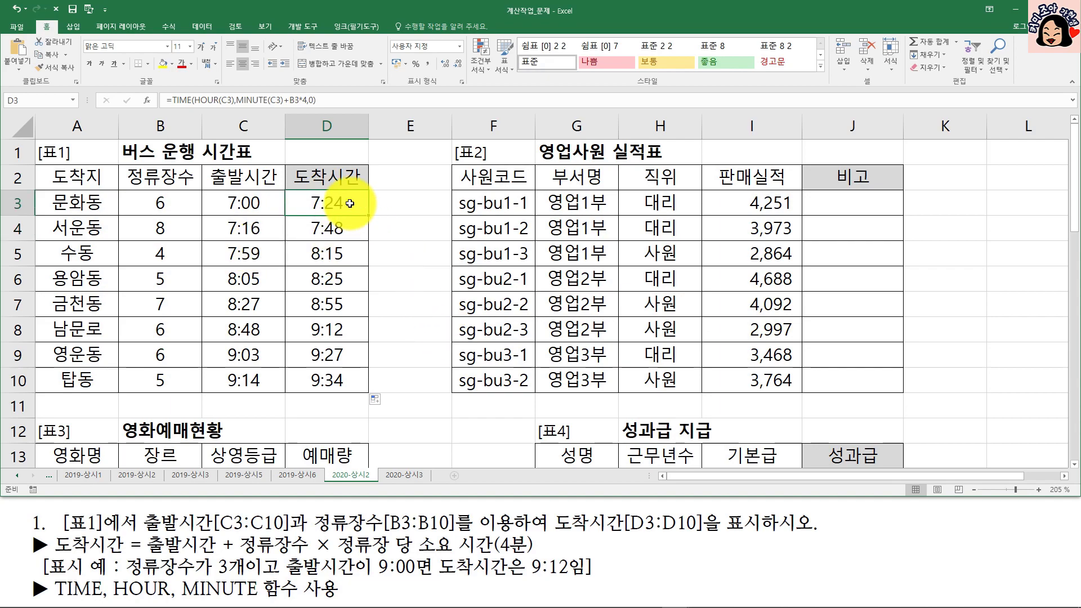
double_click(349, 203)
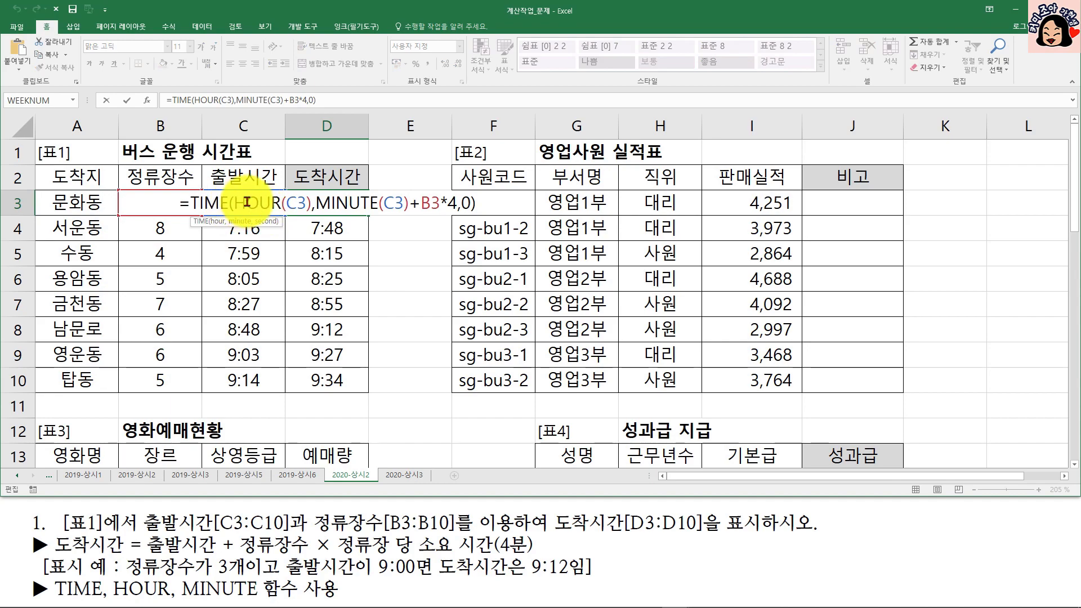
left_click_drag(313, 203, 472, 205)
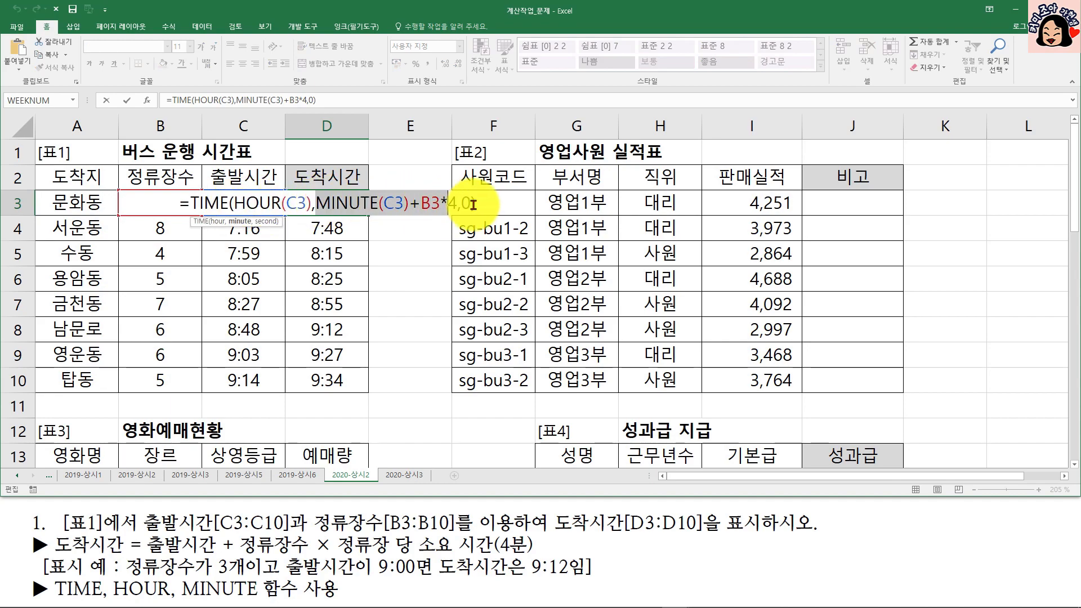
left_click(473, 204)
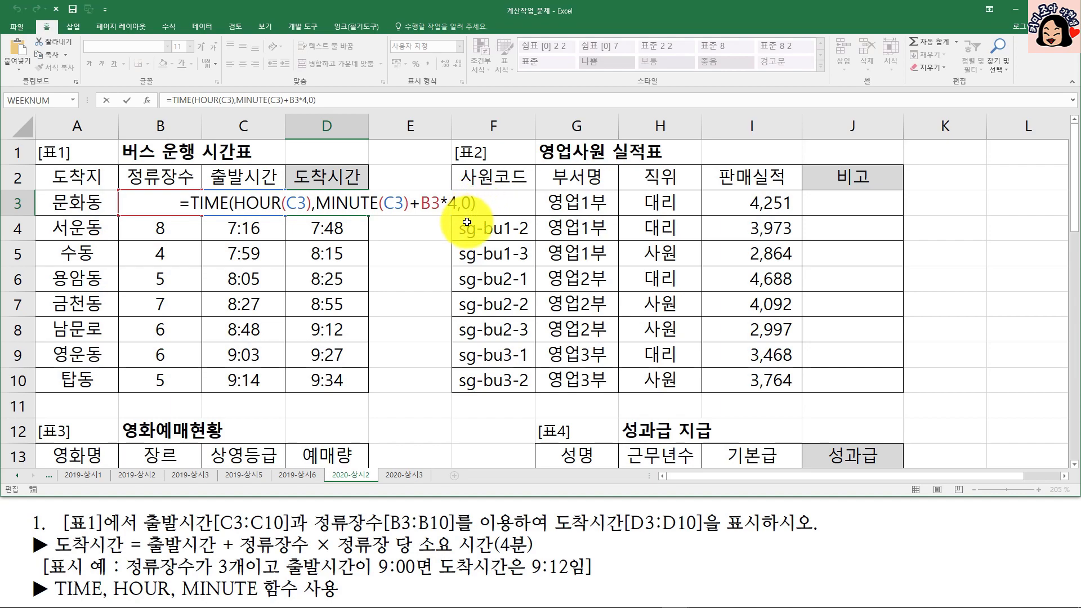
left_click_drag(238, 203, 400, 203)
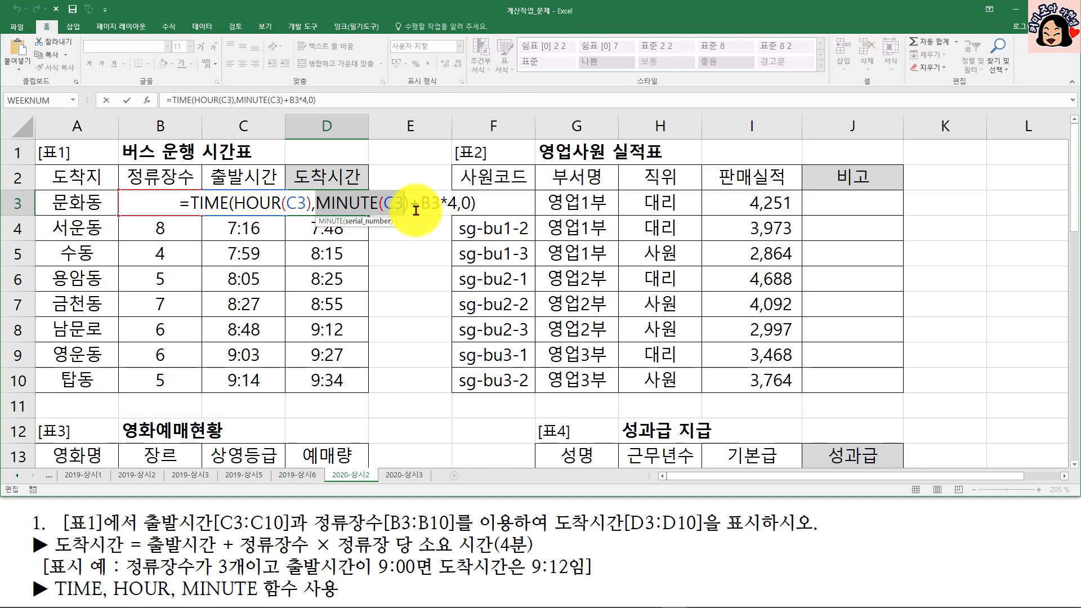
key("Return")
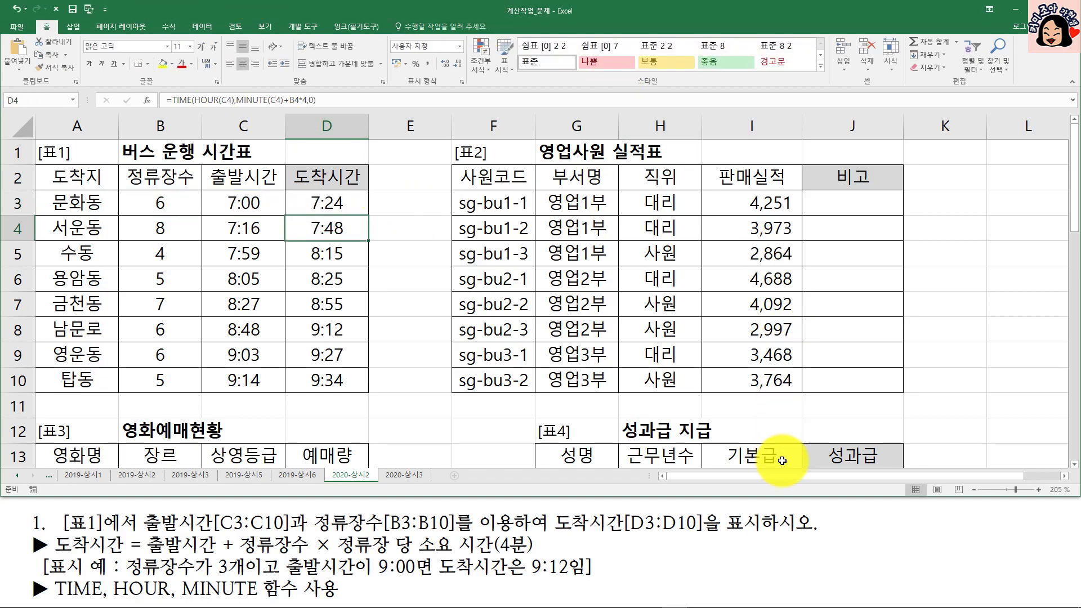
- Enter =LARGE($I$3:$I$10,1) in J3, the first 비고 cell of the 영업사원 실적표
left_click(1064, 476)
left_click(1064, 479)
left_click_drag(785, 478, 728, 506)
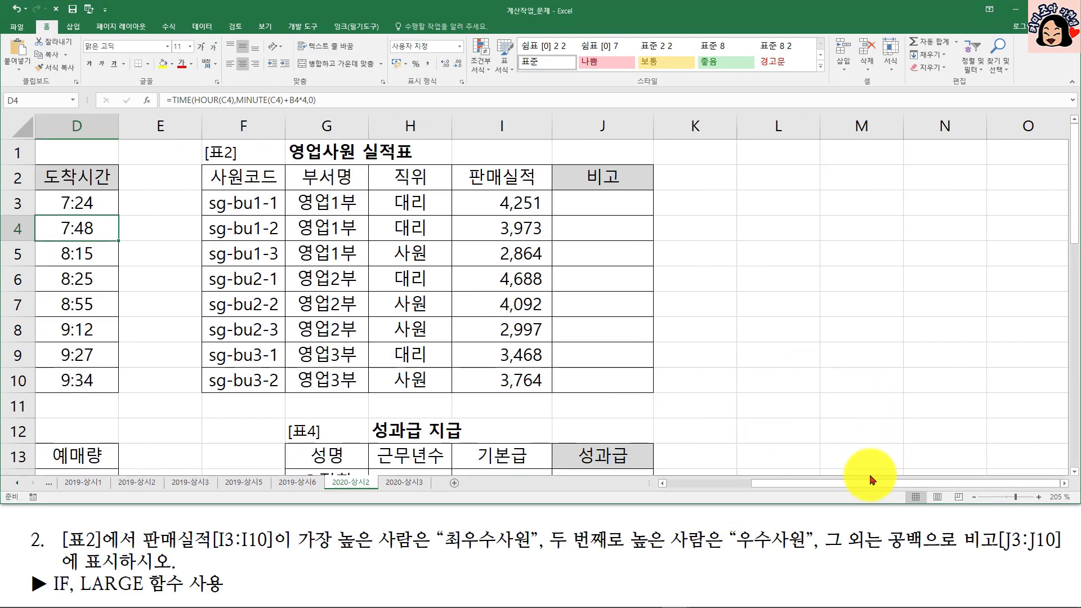
left_click(598, 203)
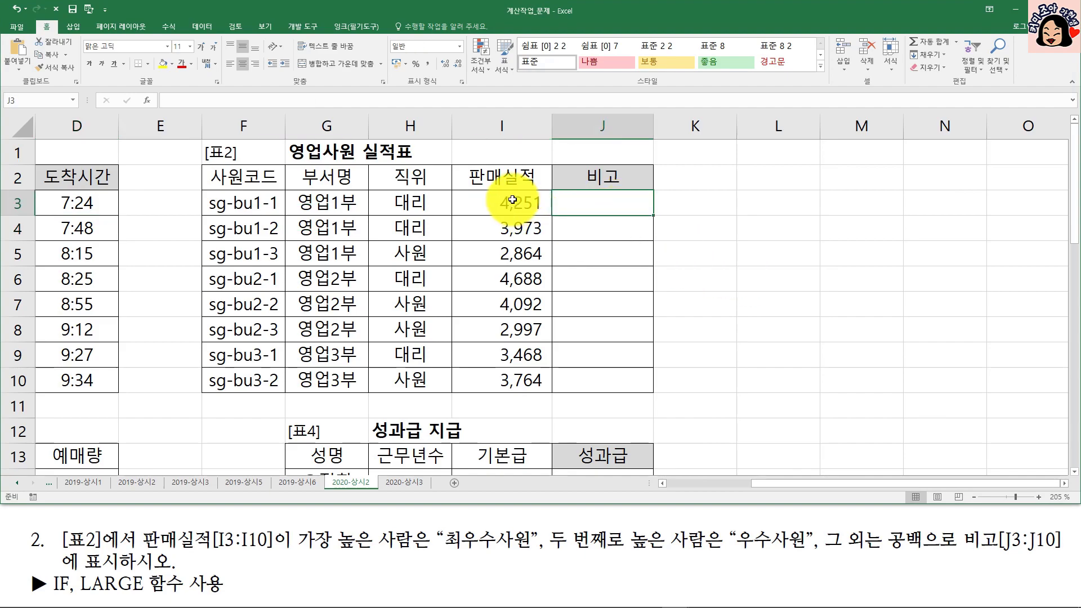
type("=la")
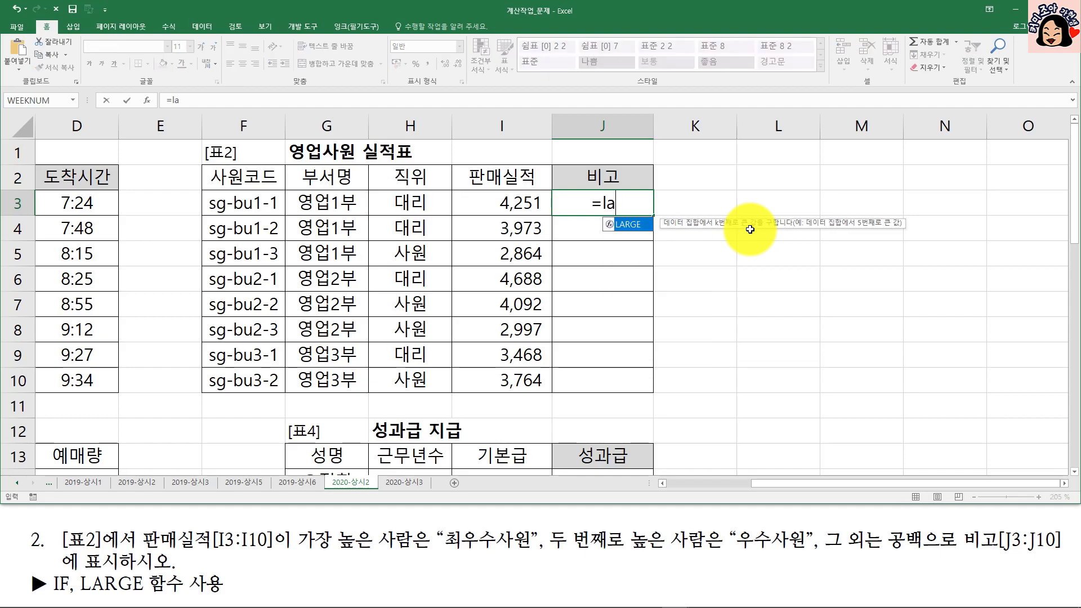
key("Tab")
left_click_drag(499, 204, 496, 379)
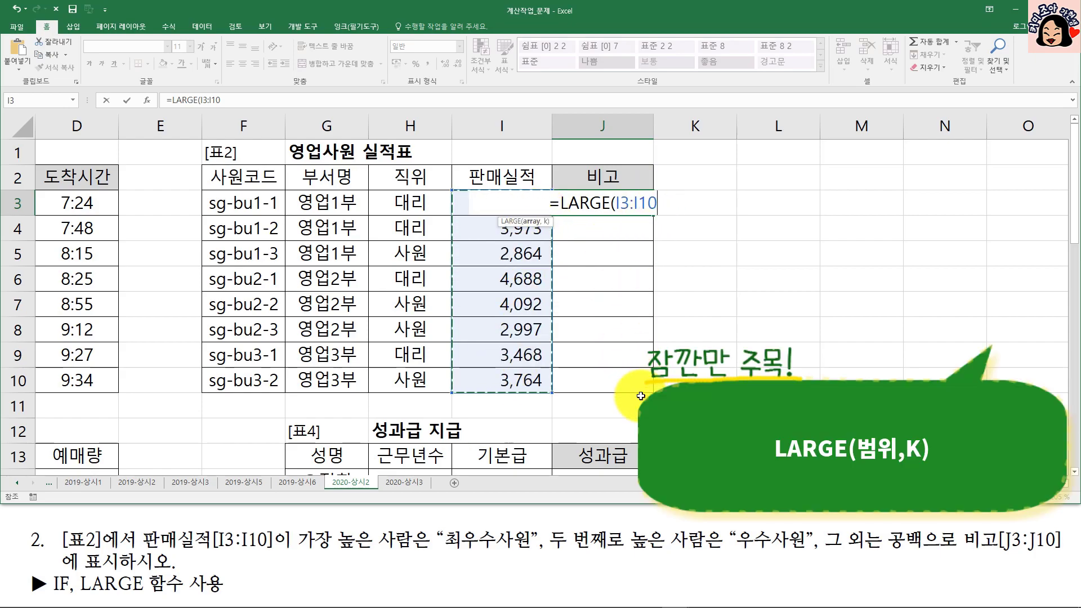
key("F4")
type(",1)")
key("ctrl+Return")
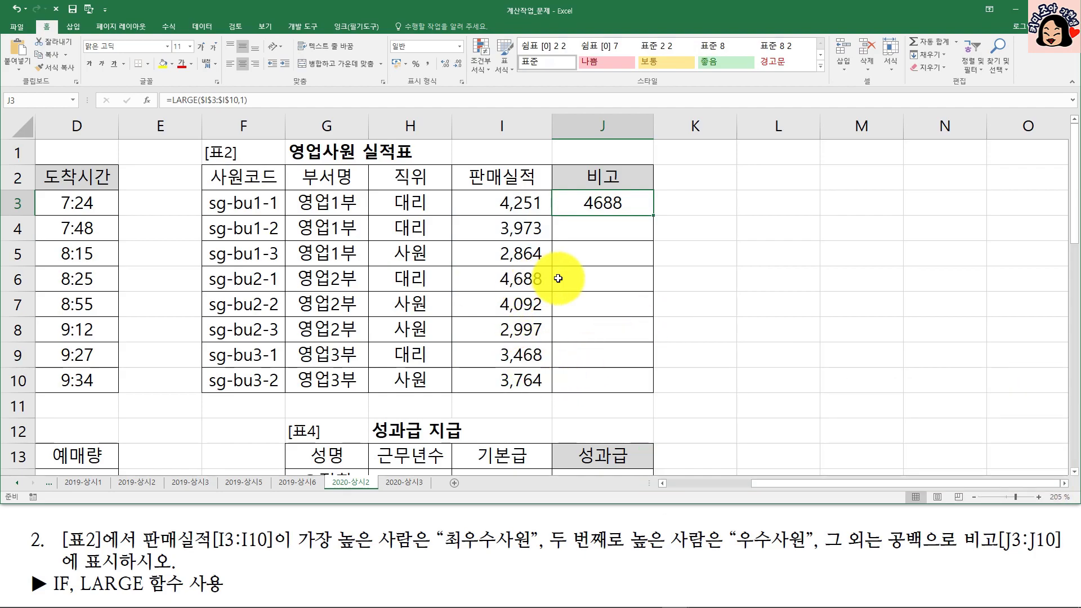
- Compare the 판매실적 value in I3 with the LARGE result in J3
left_click(590, 281)
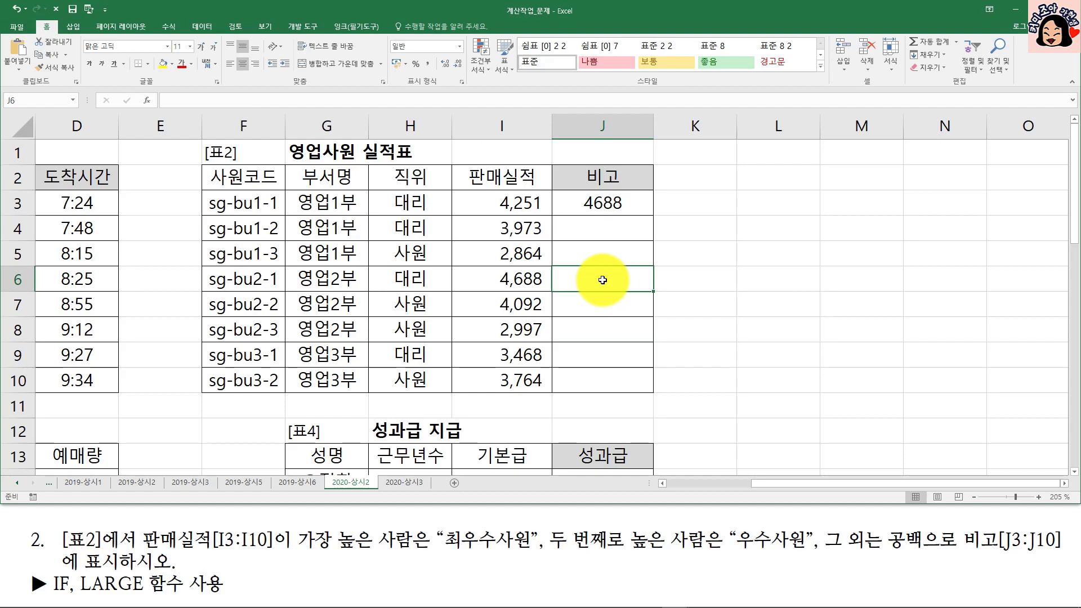
left_click(612, 198)
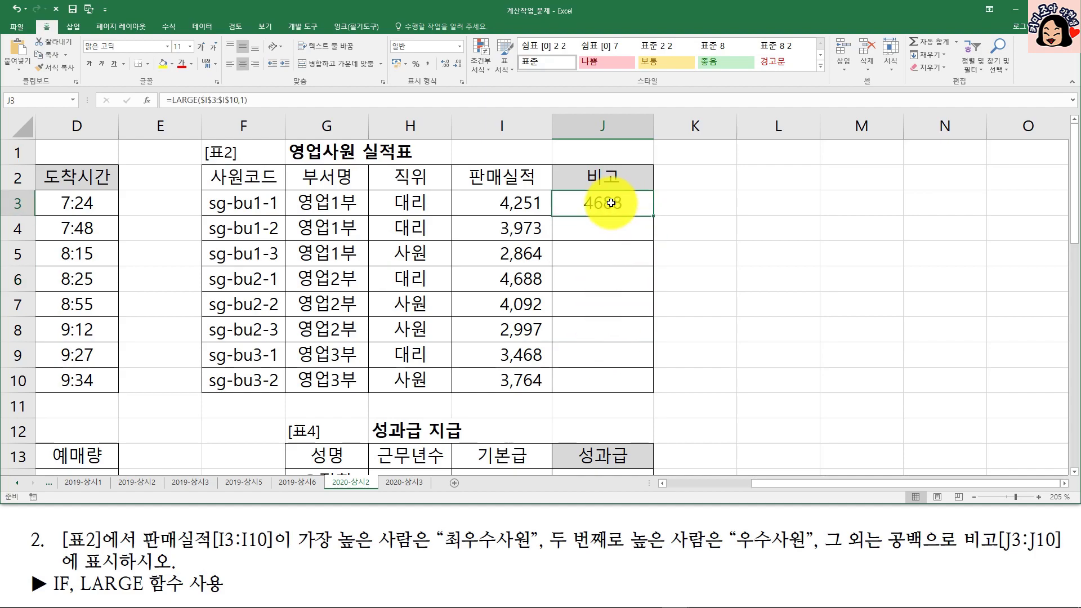
left_click(512, 212)
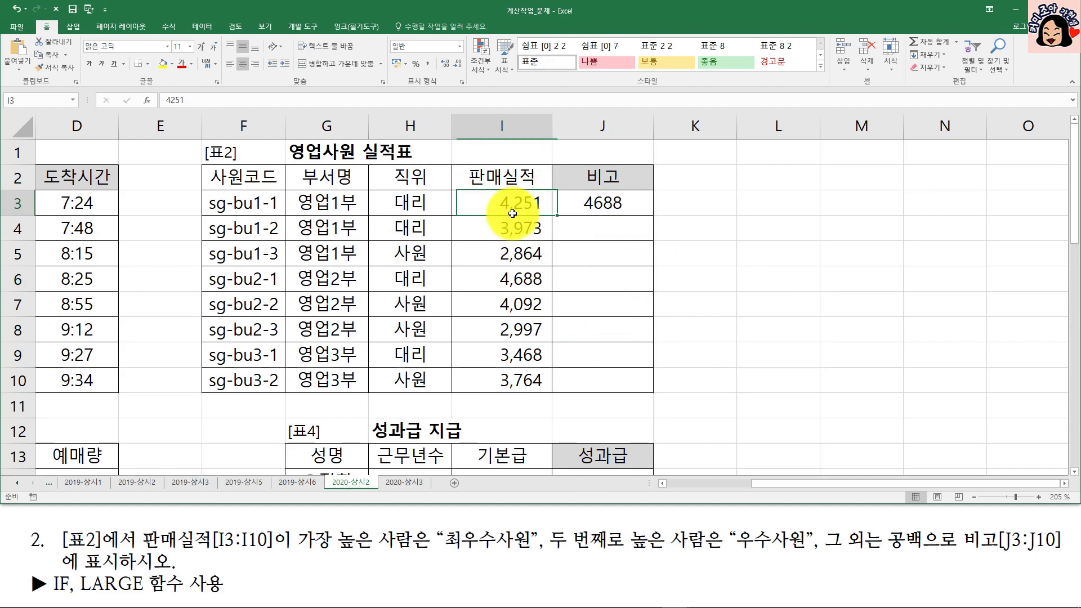
left_click(598, 204)
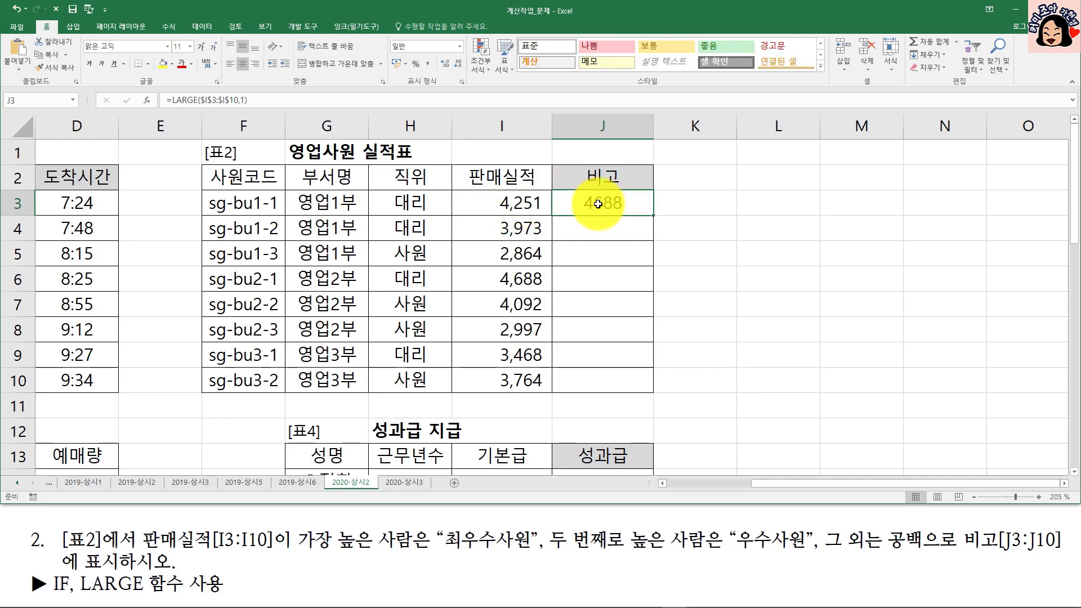
left_click(526, 202)
left_click(598, 201)
- Wrap J3's LARGE formula in an IF function that tests I3=LARGE($I$3:$I$10,1)
double_click(611, 203)
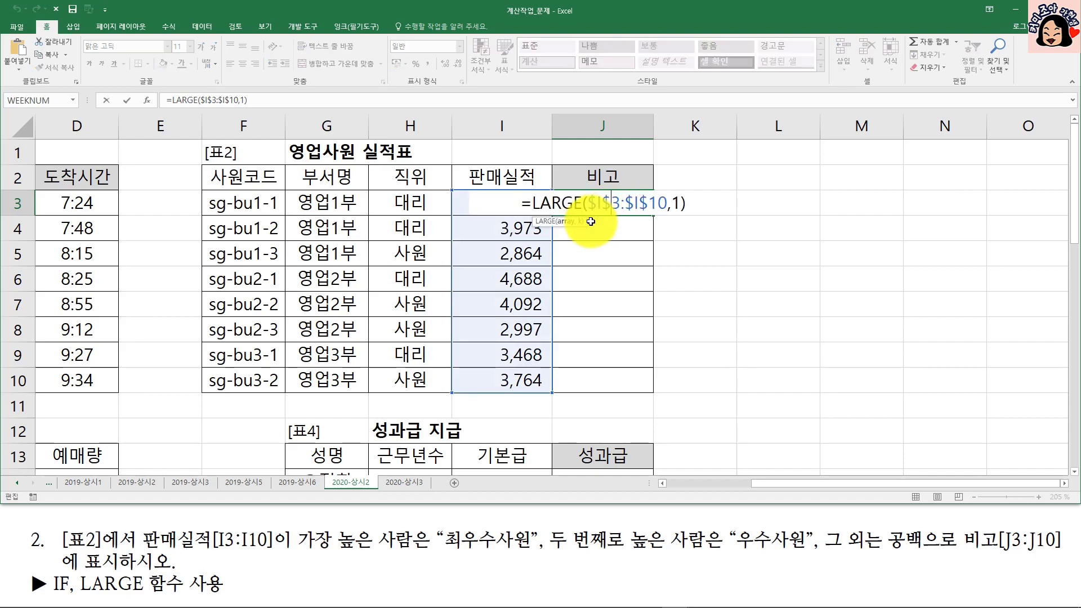
type("IF(")
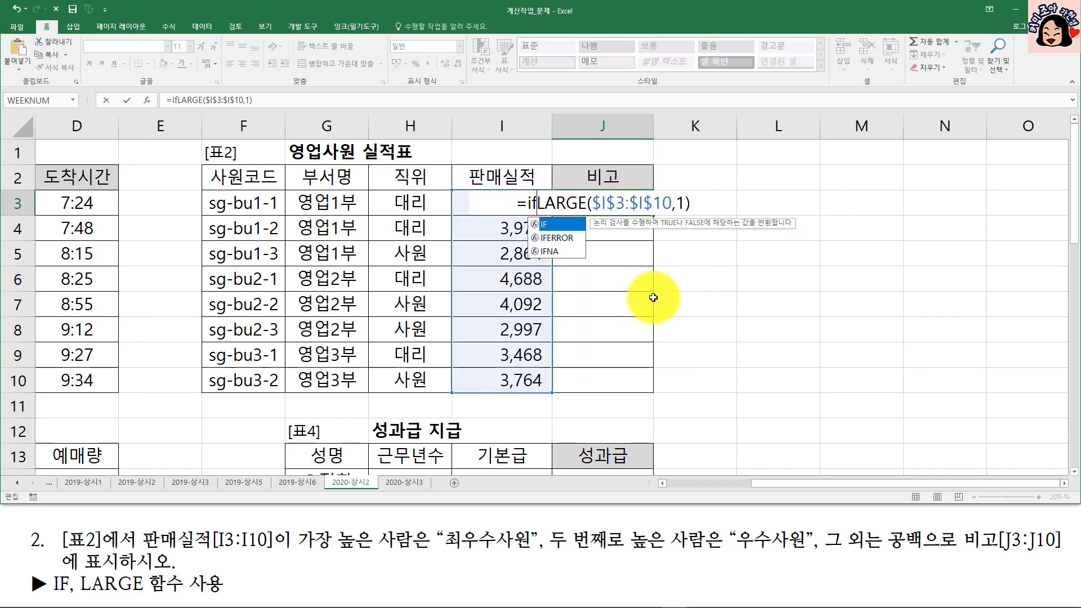
left_click(459, 207)
type("=")
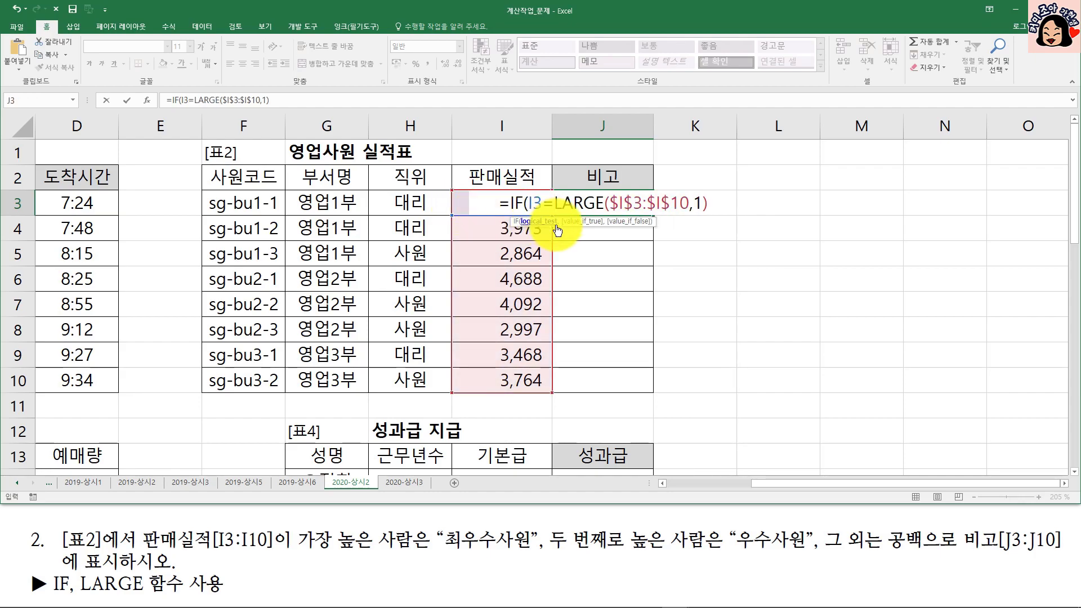
left_click(712, 206)
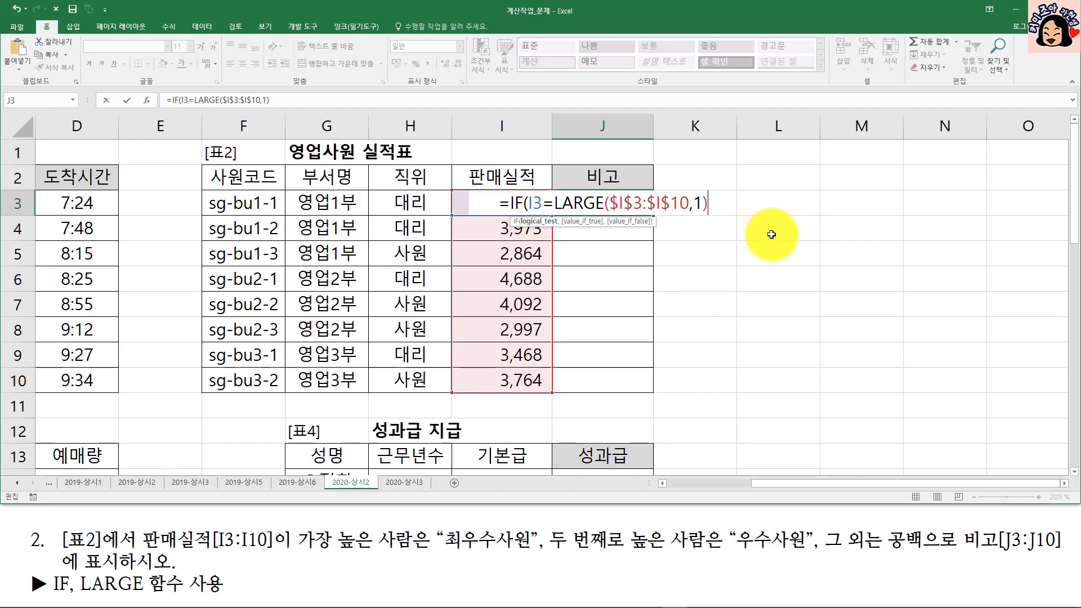
- Add "최우수사원" as the IF formula's true value in J3, followed by a comma for the false argument
type(",")
type("\"최")
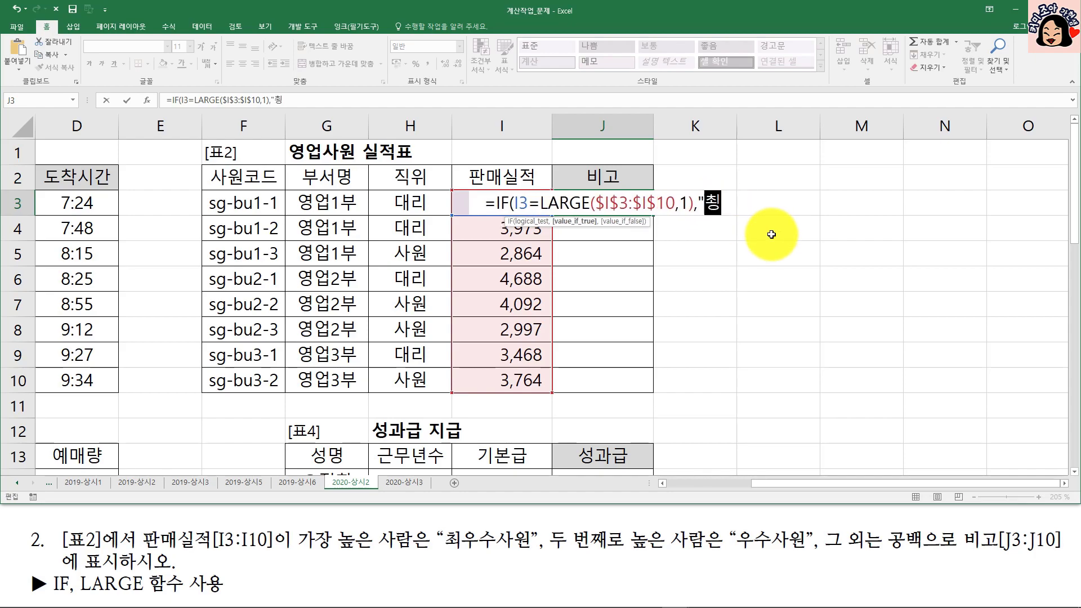
type("우수사우")
type("\",")
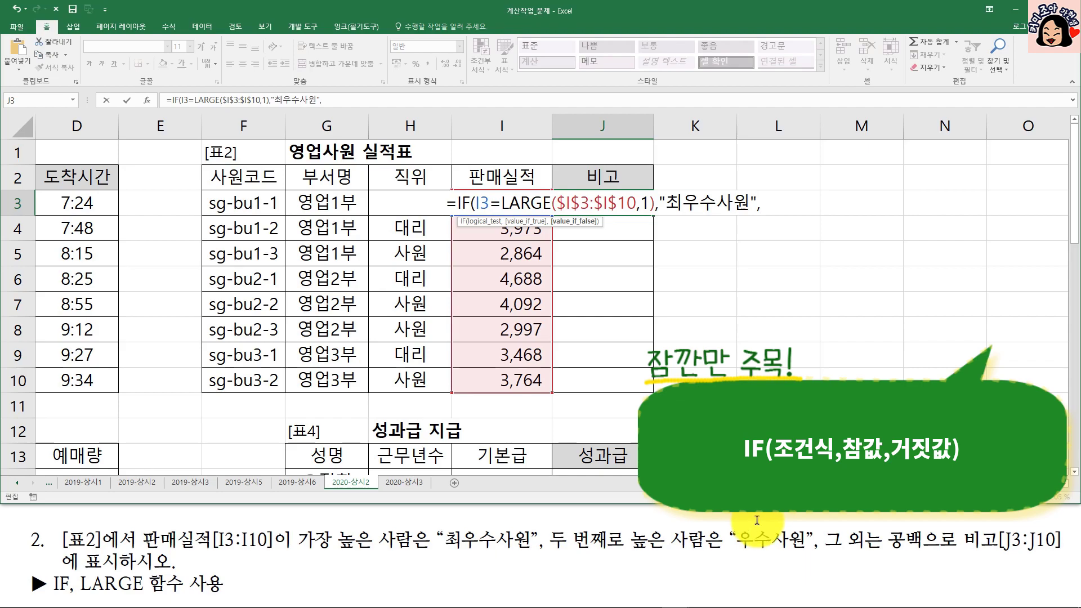
double_click(646, 205)
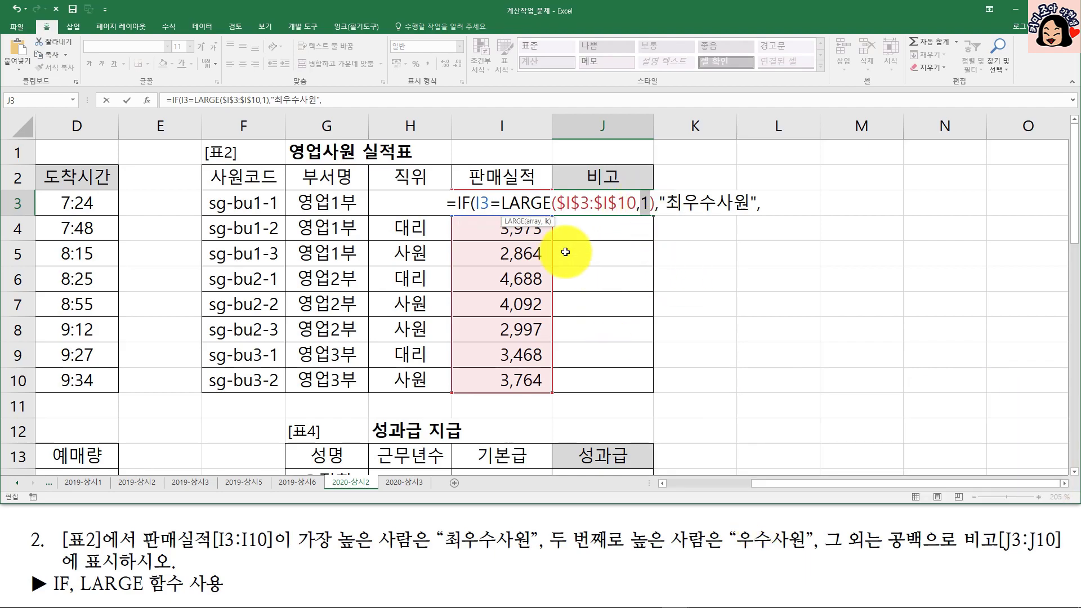
- Duplicate the IF clause of J3's formula as its false argument and change the copy's LARGE rank to 2
left_click_drag(457, 204, 796, 205)
key("ctrl+c")
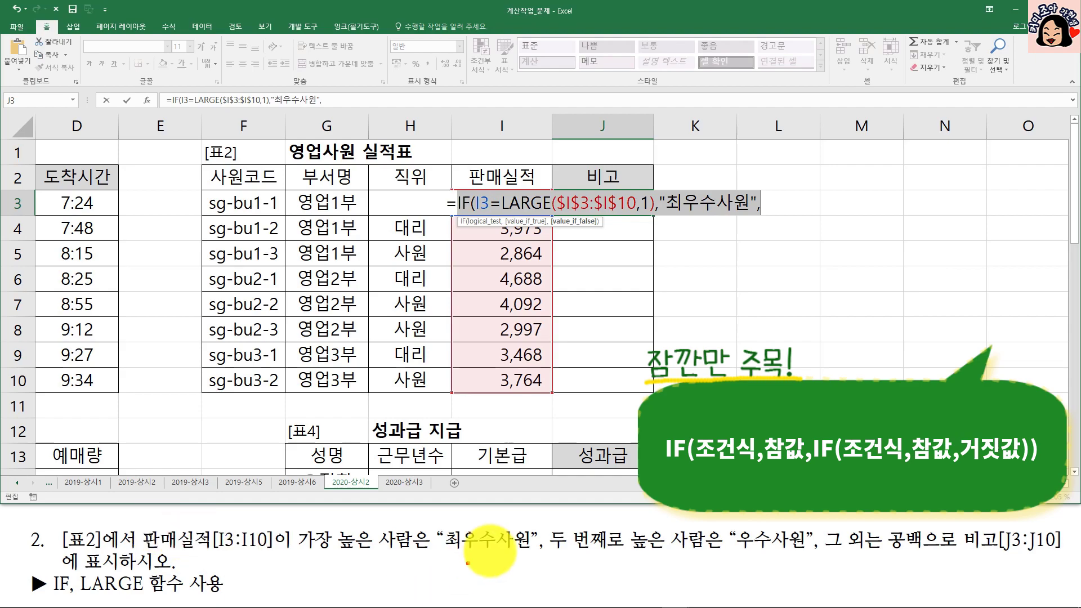
mouse_move(143, 522)
left_mouse_down()
mouse_move(375, 560)
mouse_move(532, 552)
left_mouse_up()
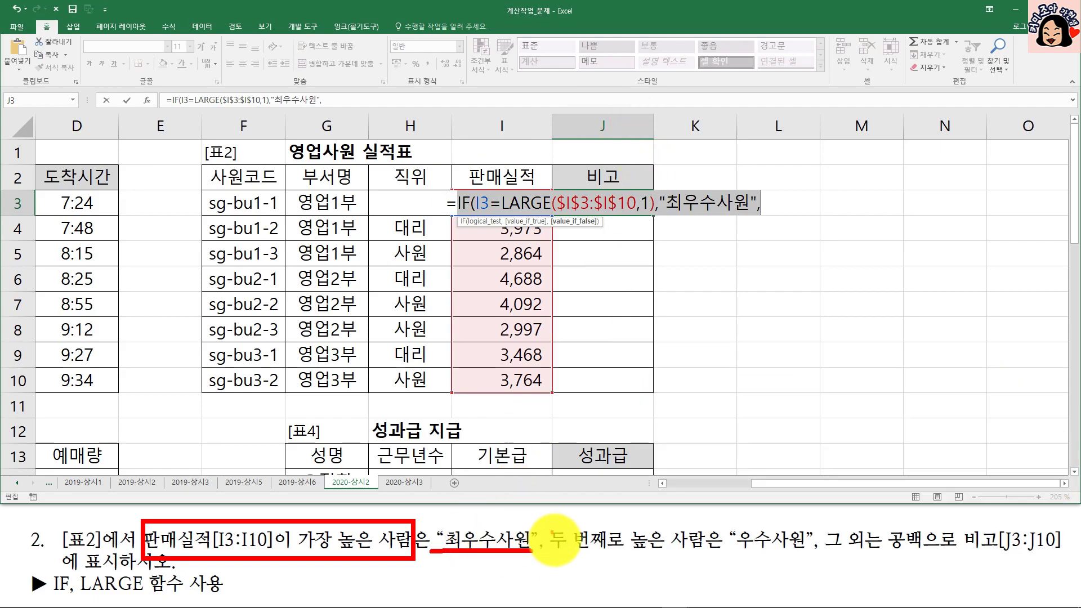
mouse_move(547, 522)
left_mouse_down()
mouse_move(570, 556)
mouse_move(817, 555)
left_mouse_up()
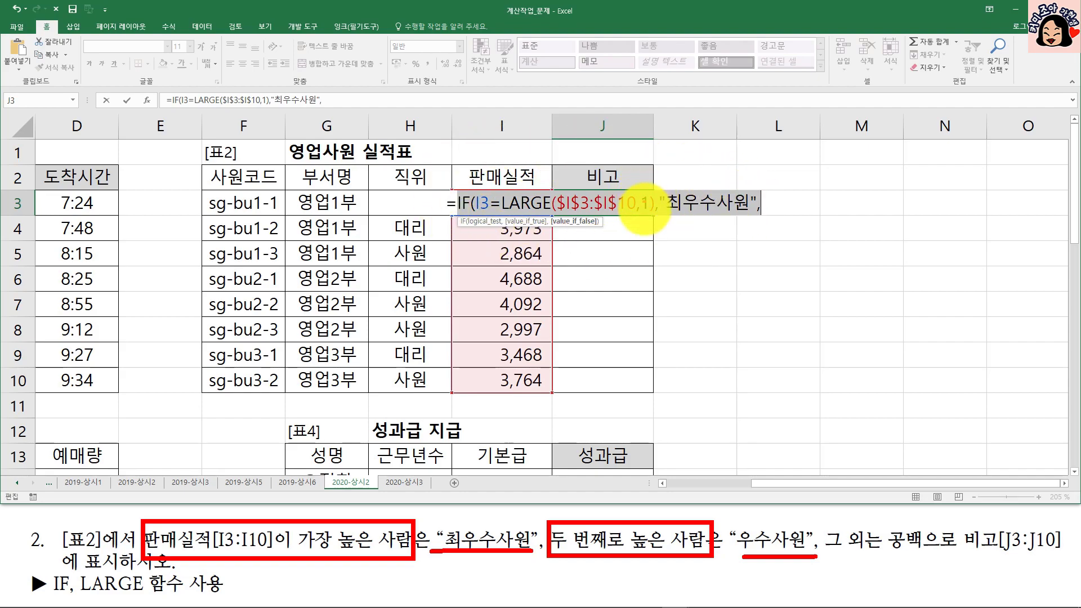
left_click_drag(646, 239, 665, 242)
mouse_move(625, 281)
left_mouse_down()
mouse_move(641, 273)
mouse_move(651, 299)
mouse_move(672, 298)
left_mouse_up()
mouse_move(679, 188)
left_mouse_down()
mouse_move(670, 222)
mouse_move(697, 246)
left_mouse_up()
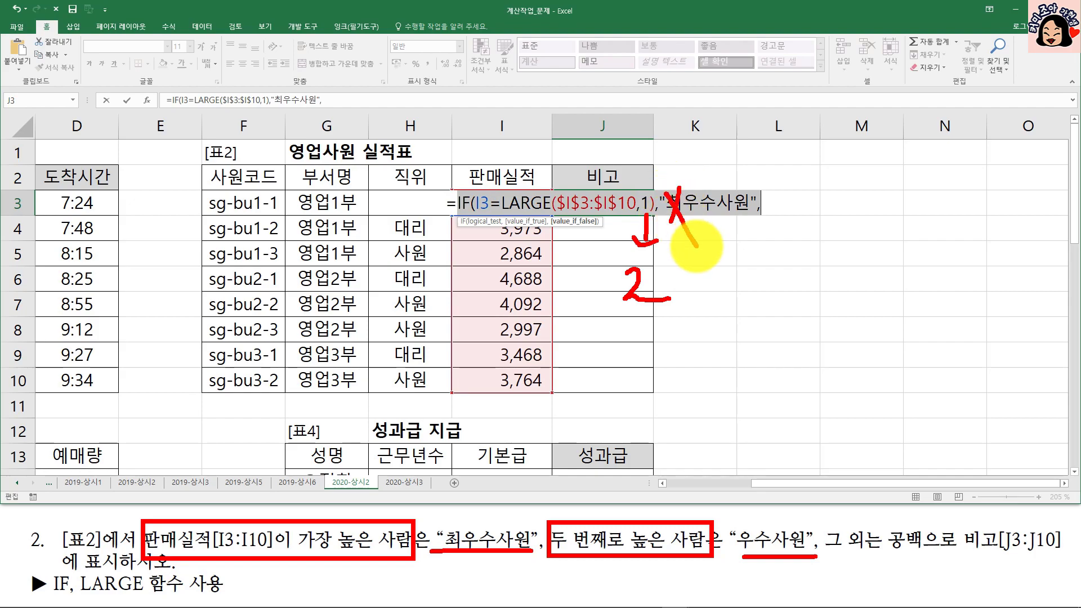
key("Escape")
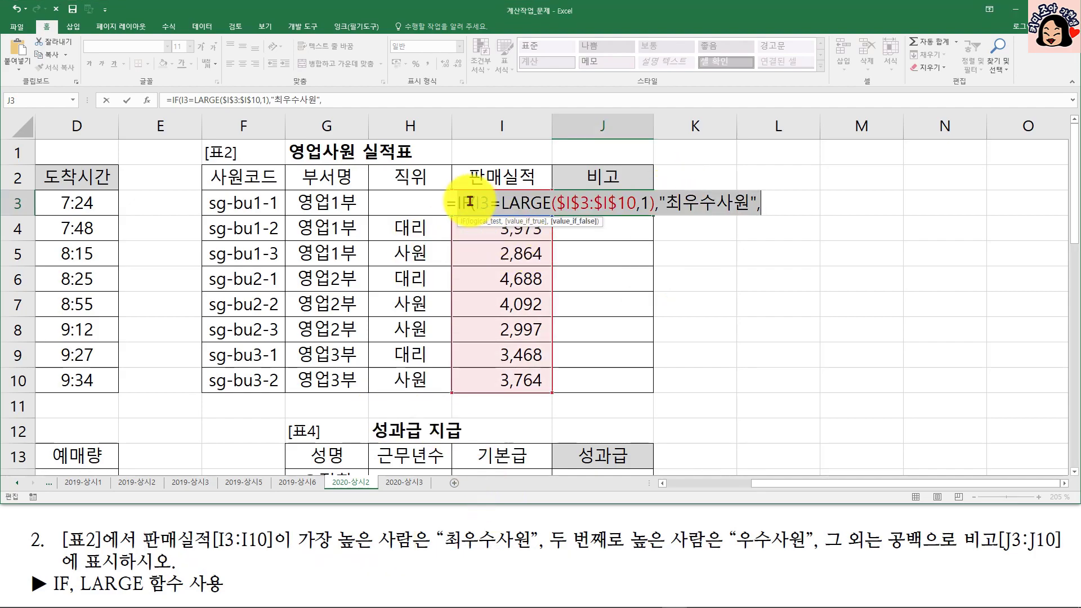
key("ctrl+v")
left_click(792, 206)
key("Delete")
type("2")
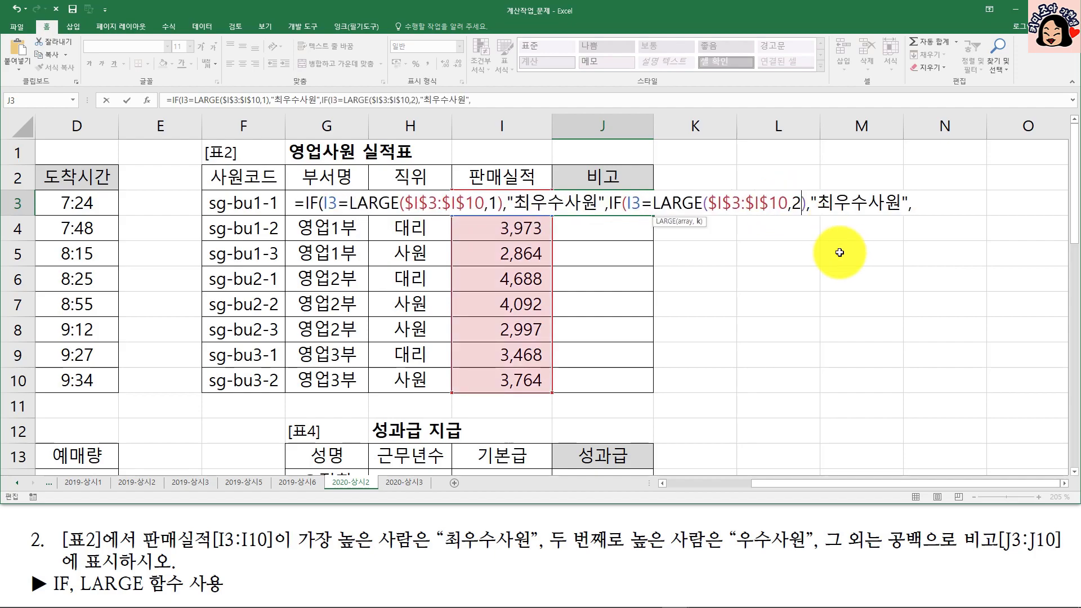
- Set the nested IF in J3 to return "우수사원" when true and "" when false, and complete the formula
left_click_drag(820, 206, 835, 208)
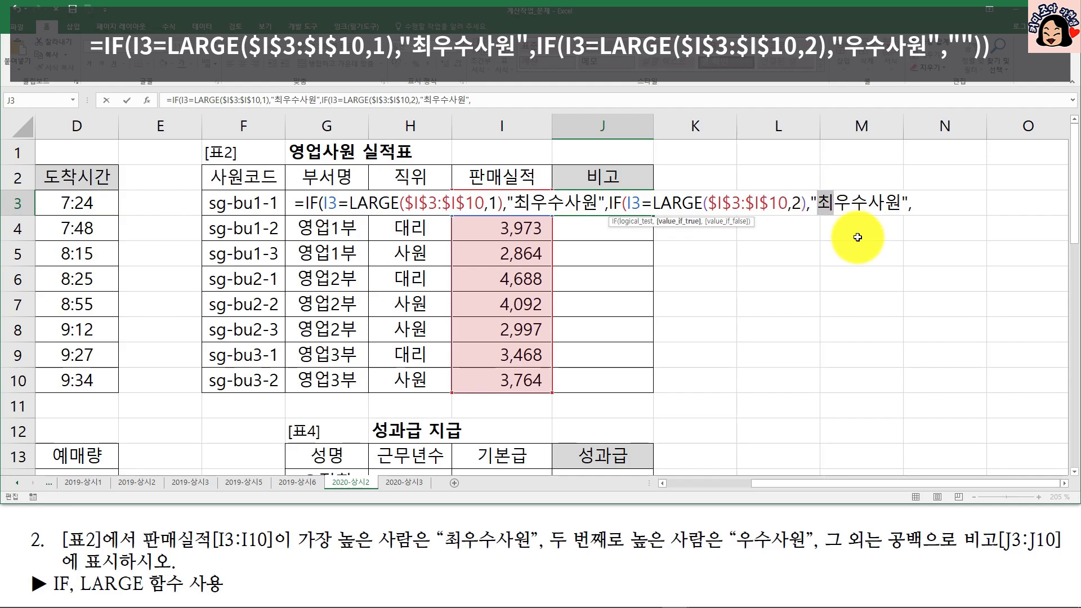
key("Delete")
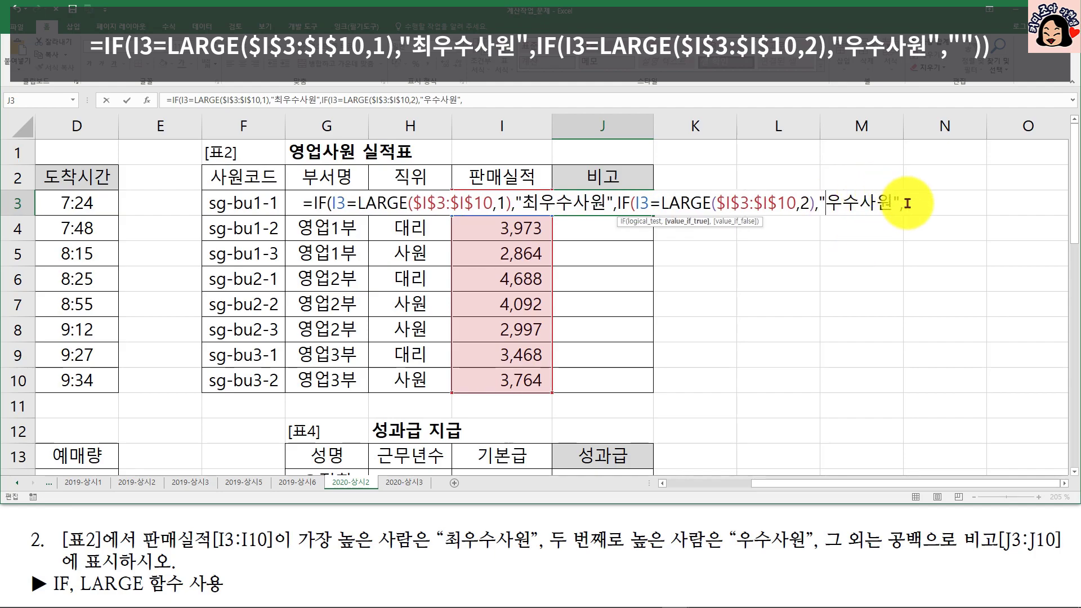
type("\"\"")
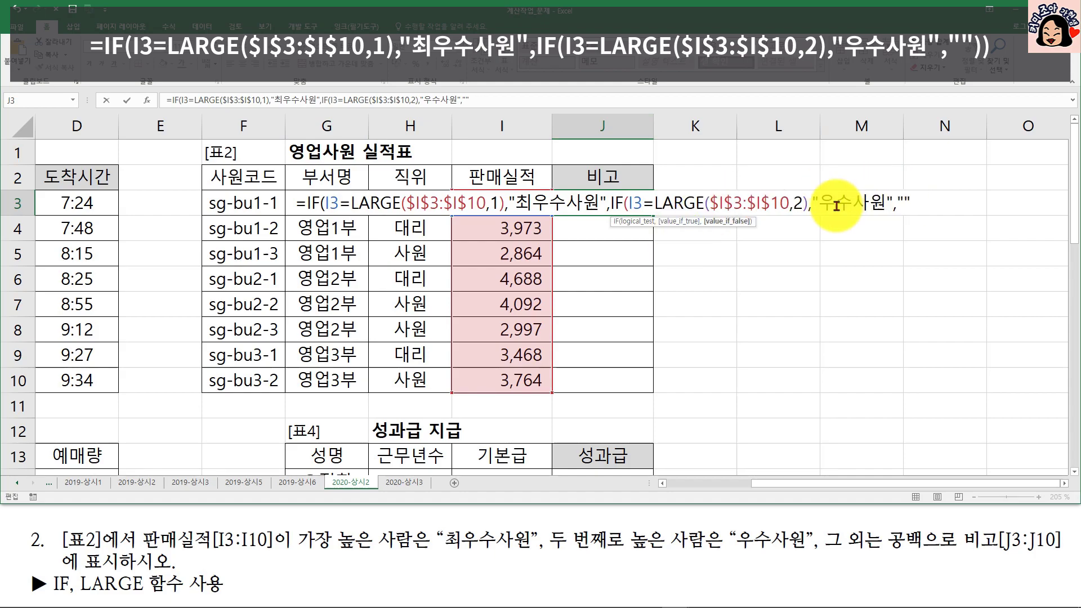
type(")")
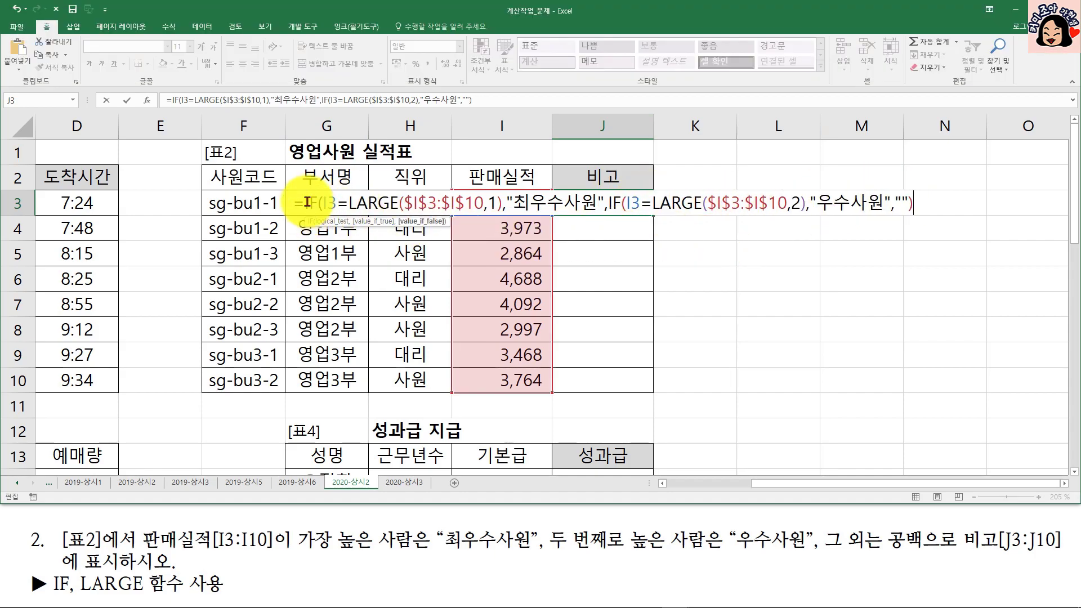
type(")")
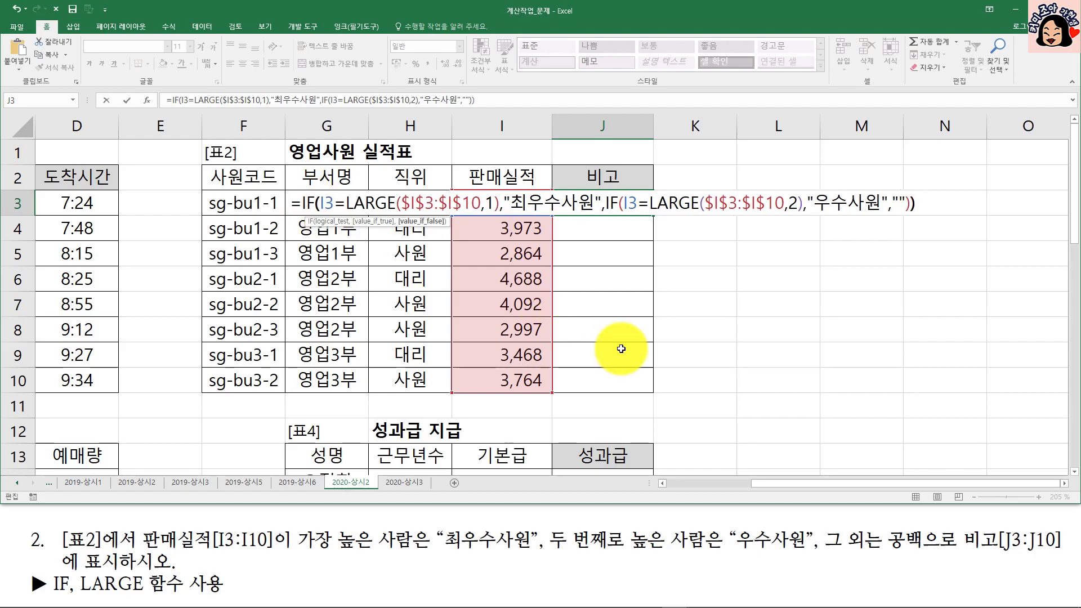
key("ctrl+Return")
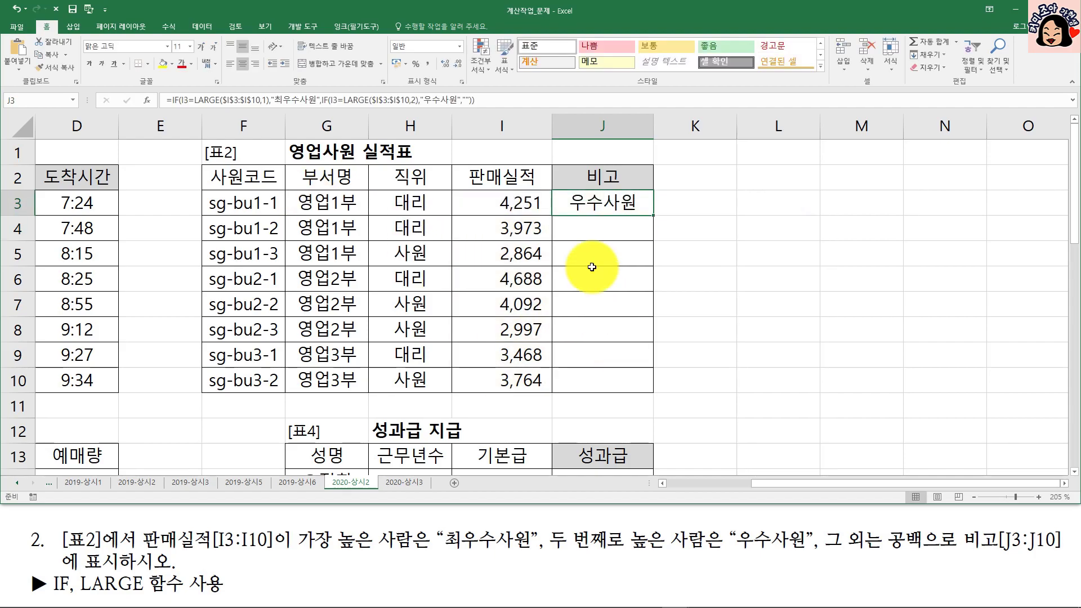
- Fill J3's formula down the 비고 column through J10
double_click(652, 214)
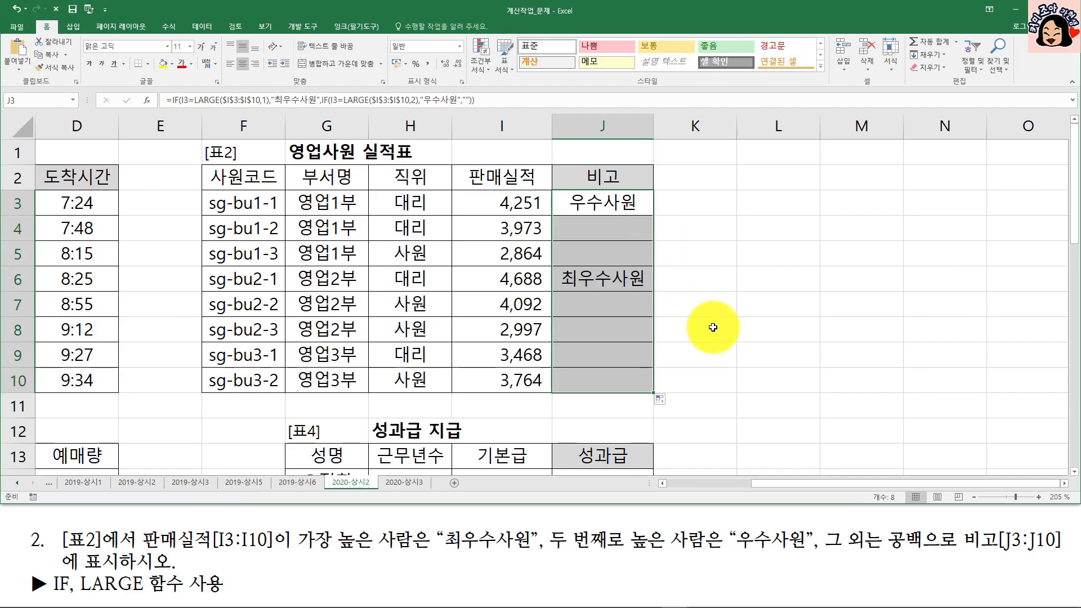
left_click(627, 205)
left_click(614, 277)
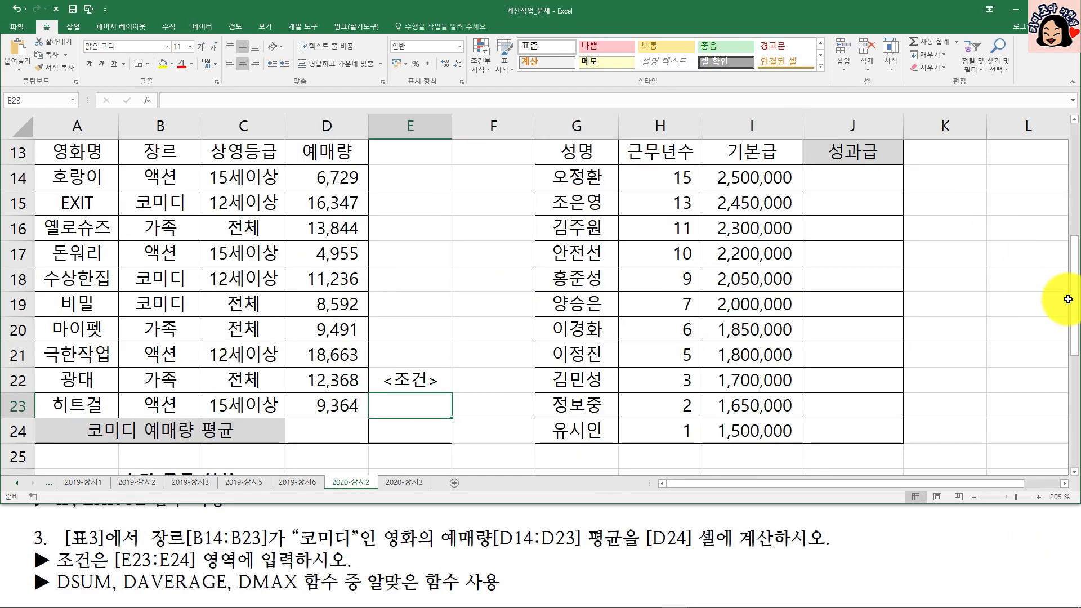
- Enter the criteria for the comedy average in E23:E24, with 장르 as the heading and 코미디 below it
left_click_drag(1073, 307, 1073, 298)
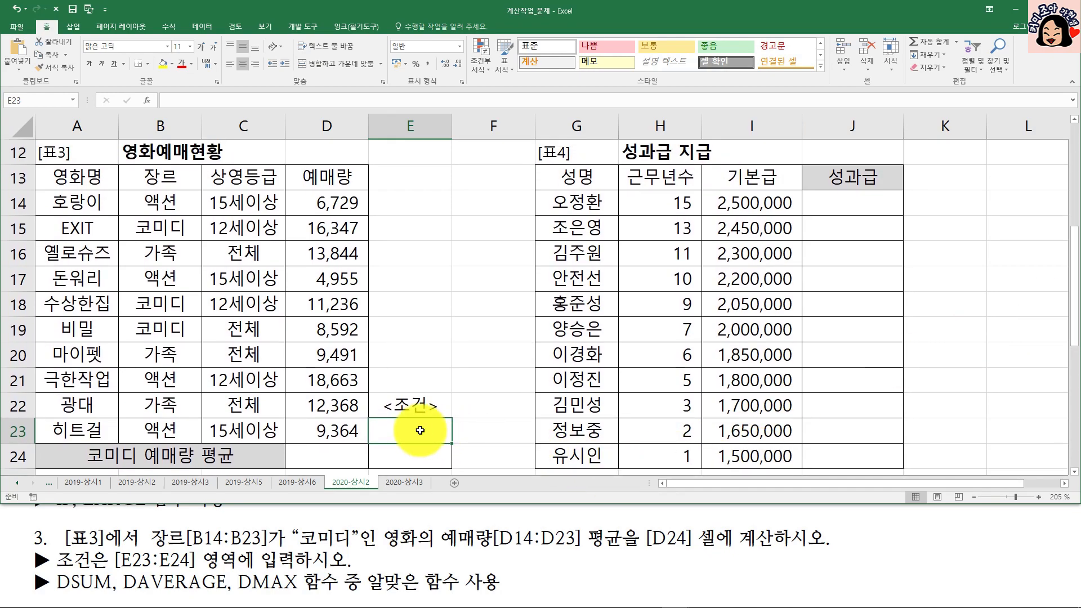
left_click_drag(421, 431, 416, 450)
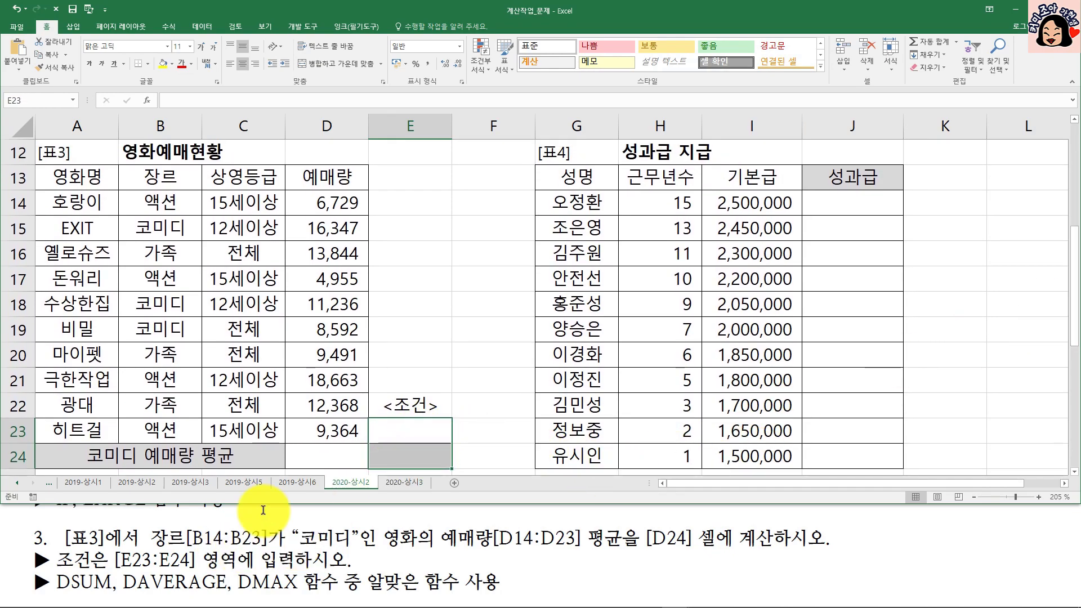
left_click(159, 205)
left_click(421, 434)
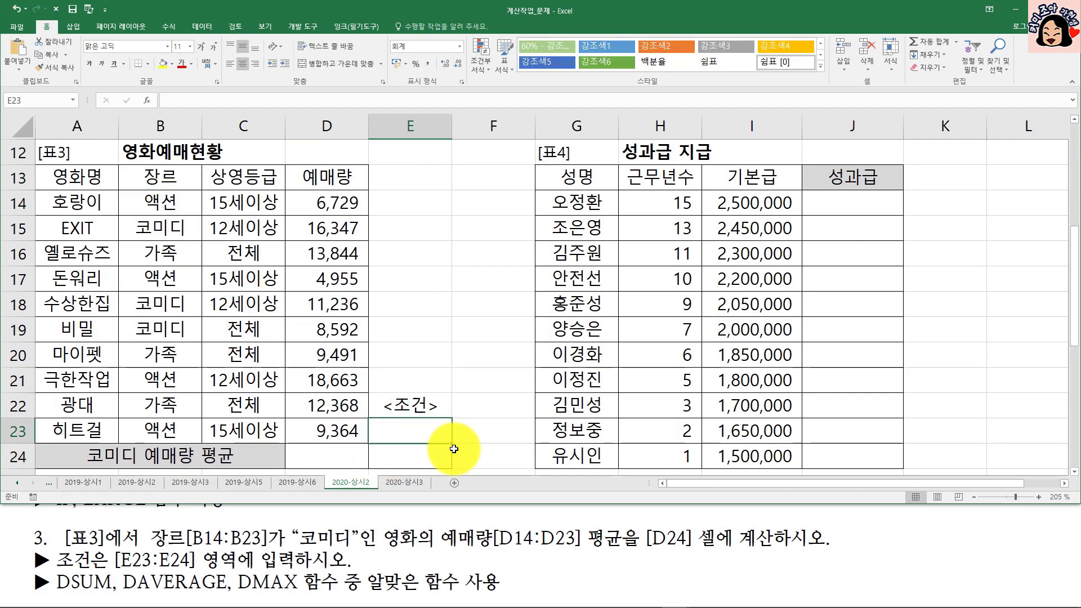
type("ㅈ")
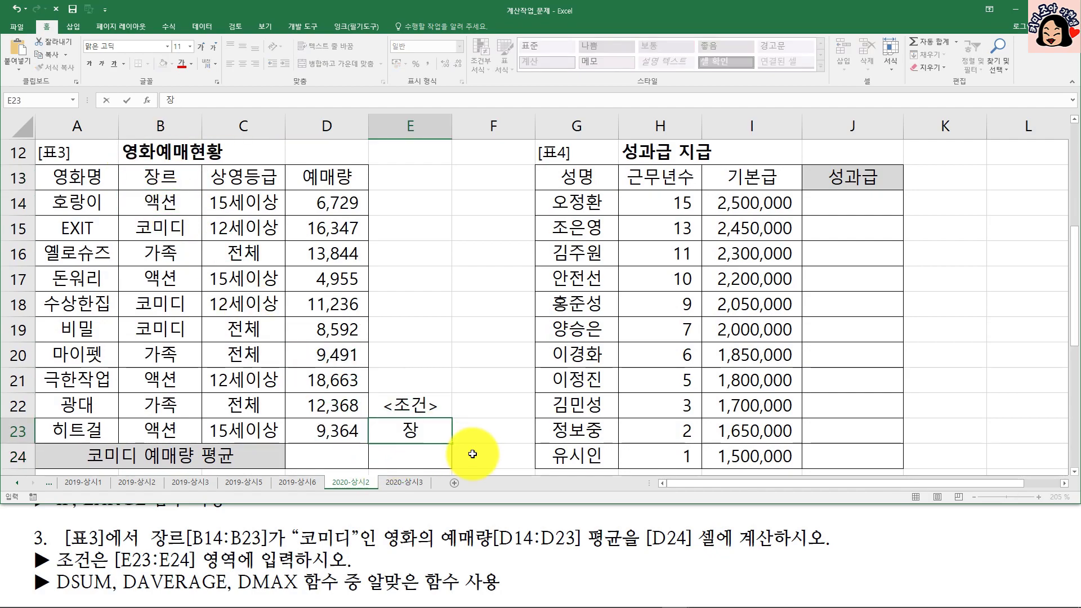
type("르")
key("Return")
type("코")
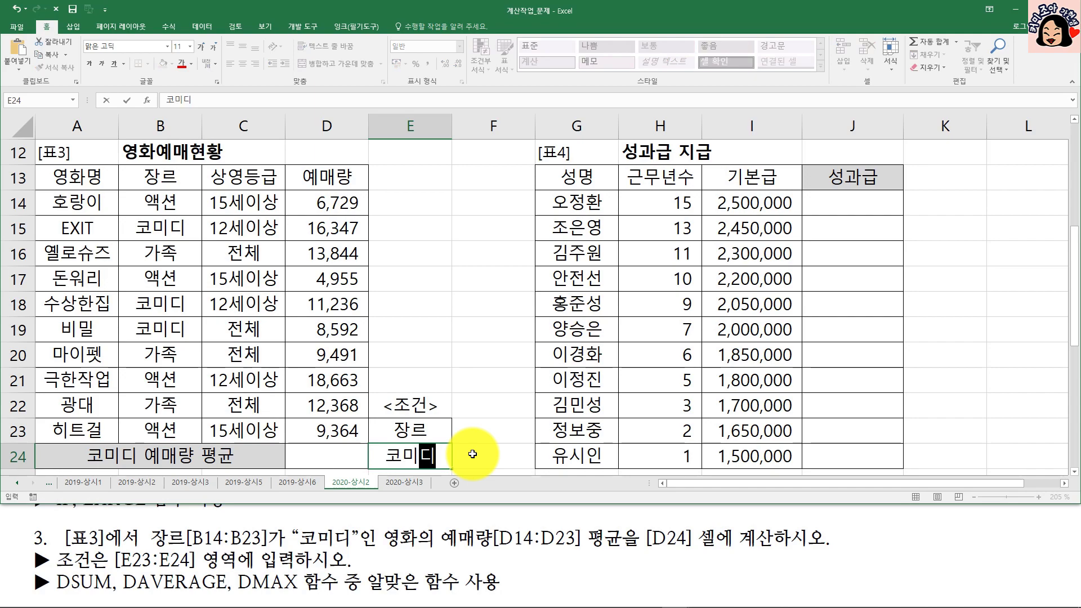
type("미디")
left_click(341, 451)
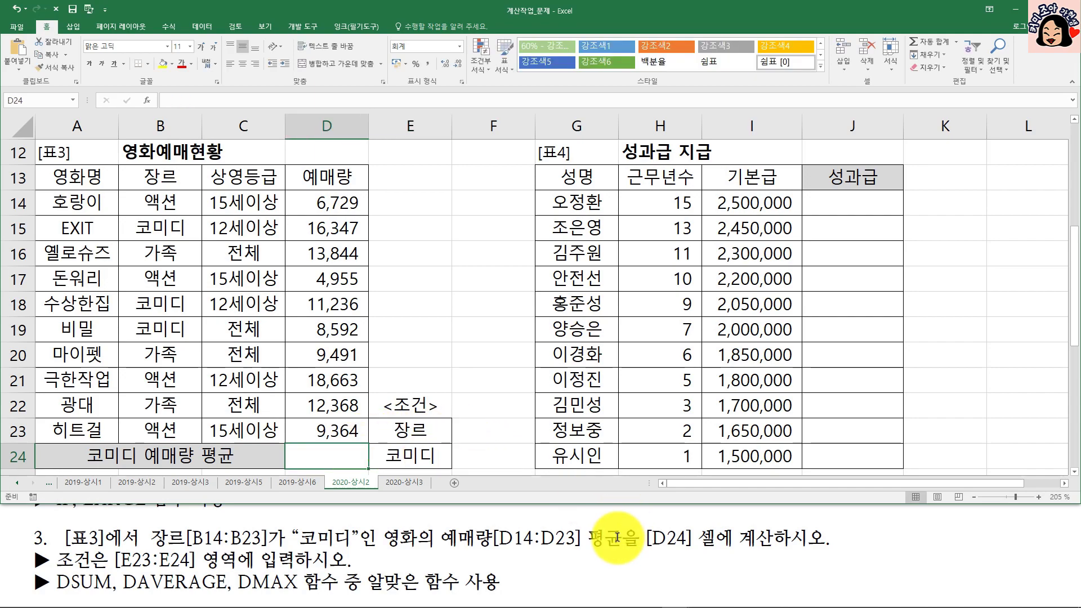
- Review the 영화예매현황 table range A13:D23, the 예매량 header and the criteria range E23:E24
left_click_drag(73, 181, 307, 432)
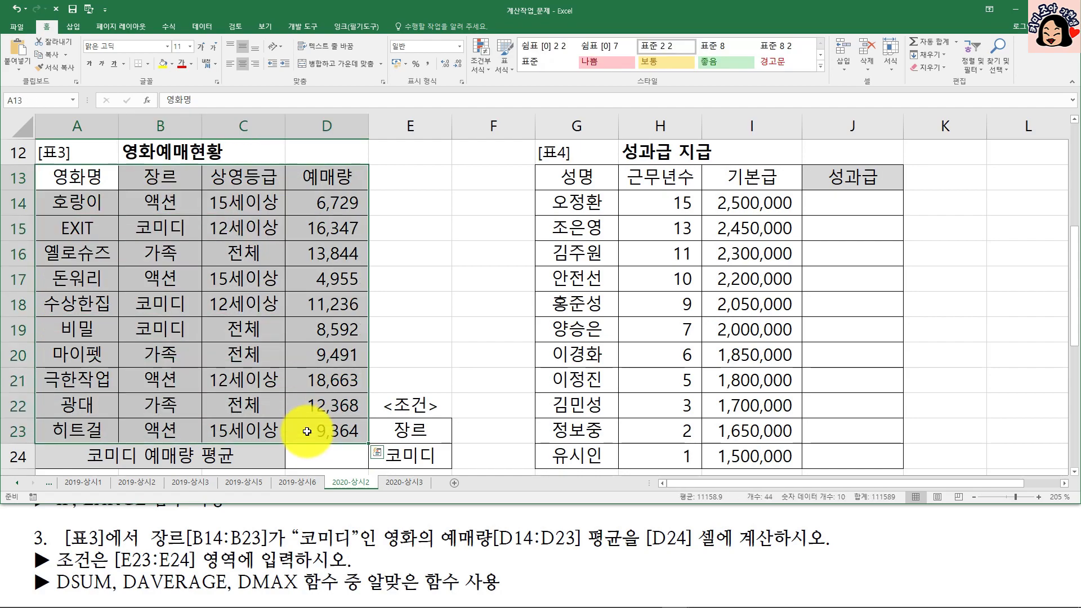
left_click(323, 173)
left_click_drag(420, 429, 420, 457)
- Calculate the average 예매량 of comedy films in D24 with =DAVERAGE(A13:D23,D13,E23:E24)
left_click(350, 459)
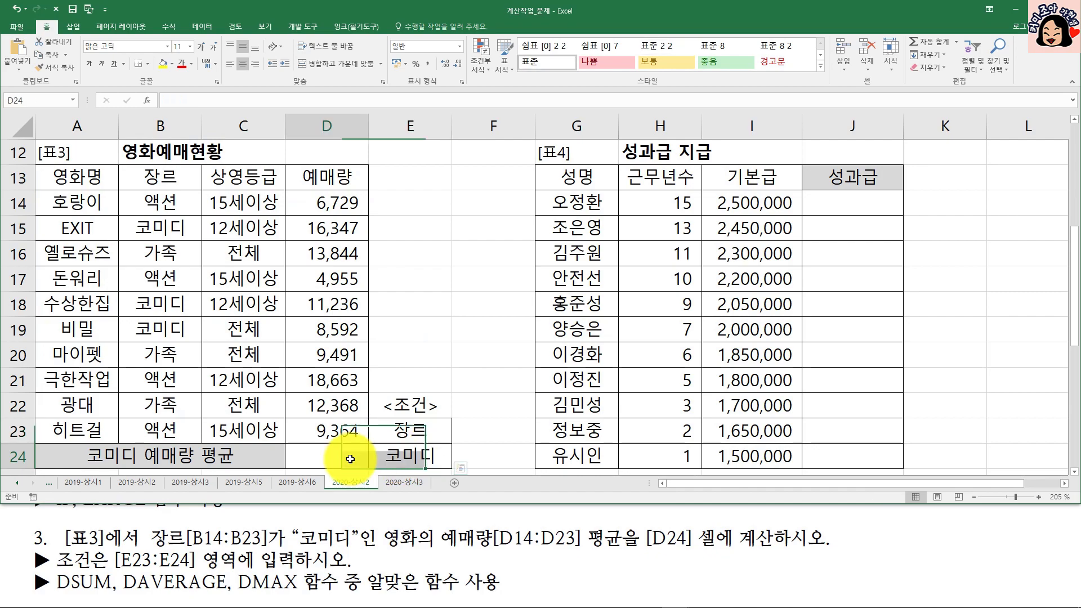
type("=da")
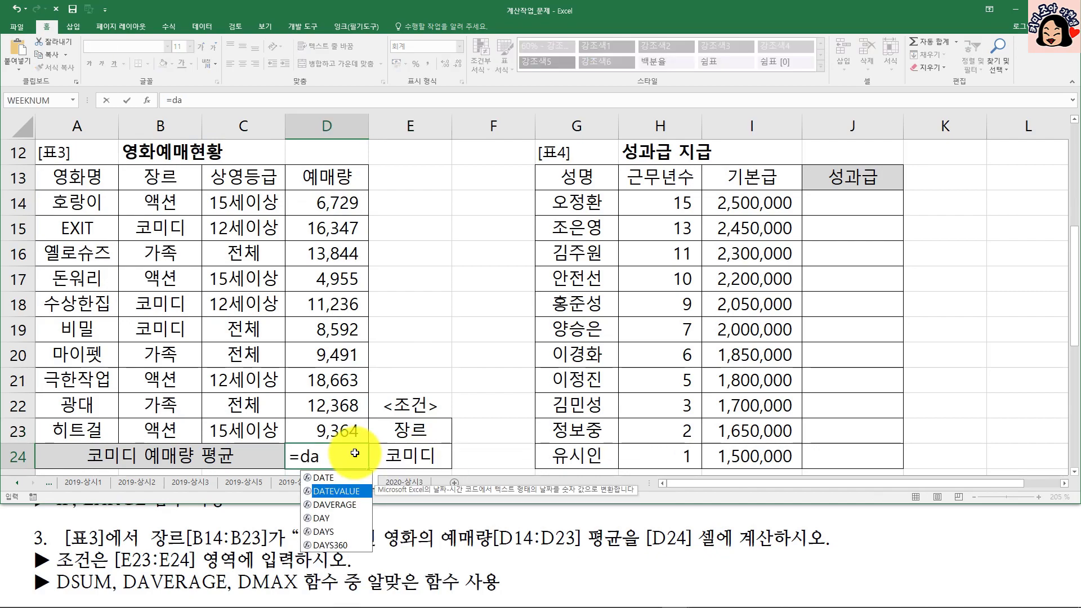
key("Down")
key("Tab")
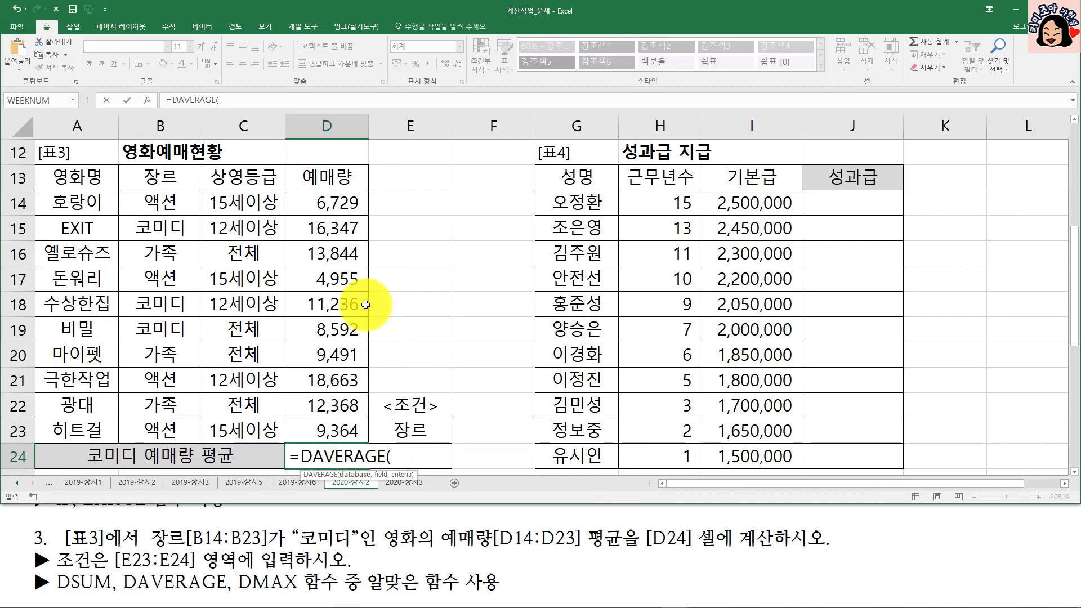
left_click_drag(43, 166, 346, 432)
type(",")
left_click(329, 177)
type(",")
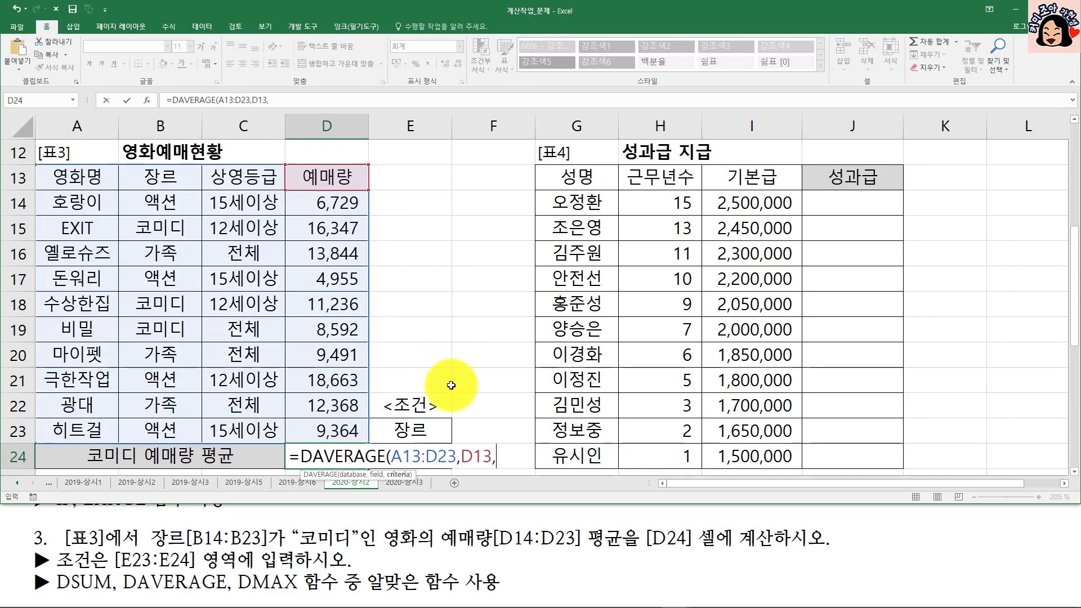
left_click_drag(423, 429, 421, 456)
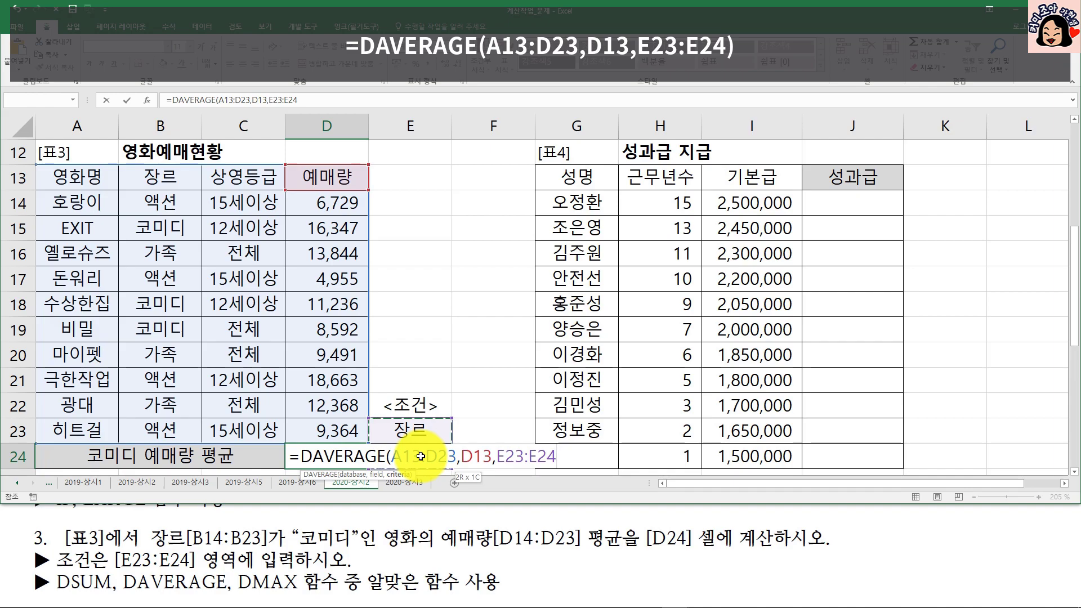
scroll(536, 377, "down", 2)
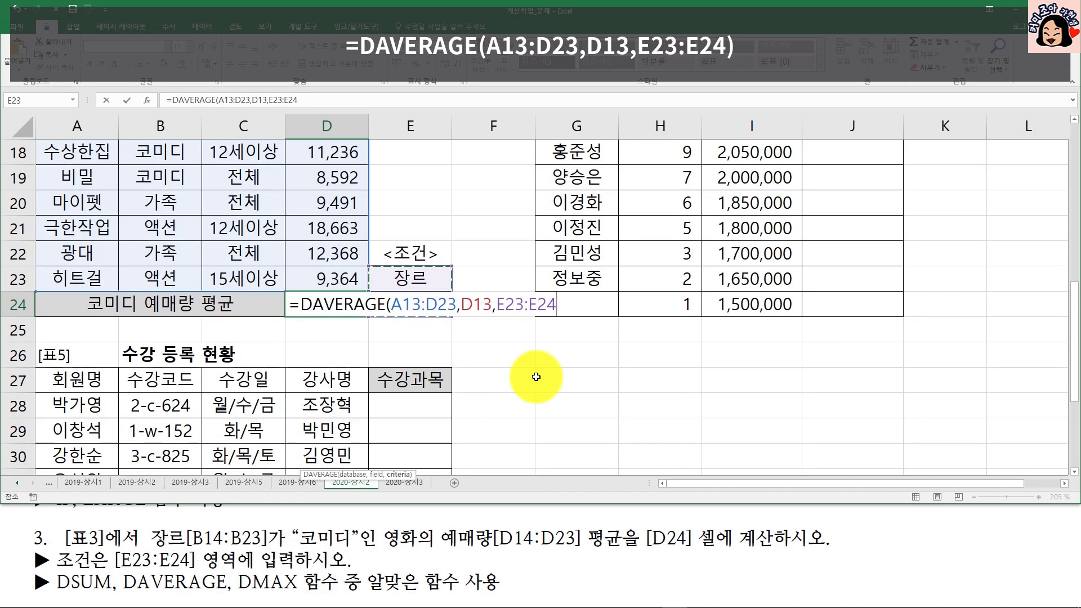
type(")")
key("ctrl+Return")
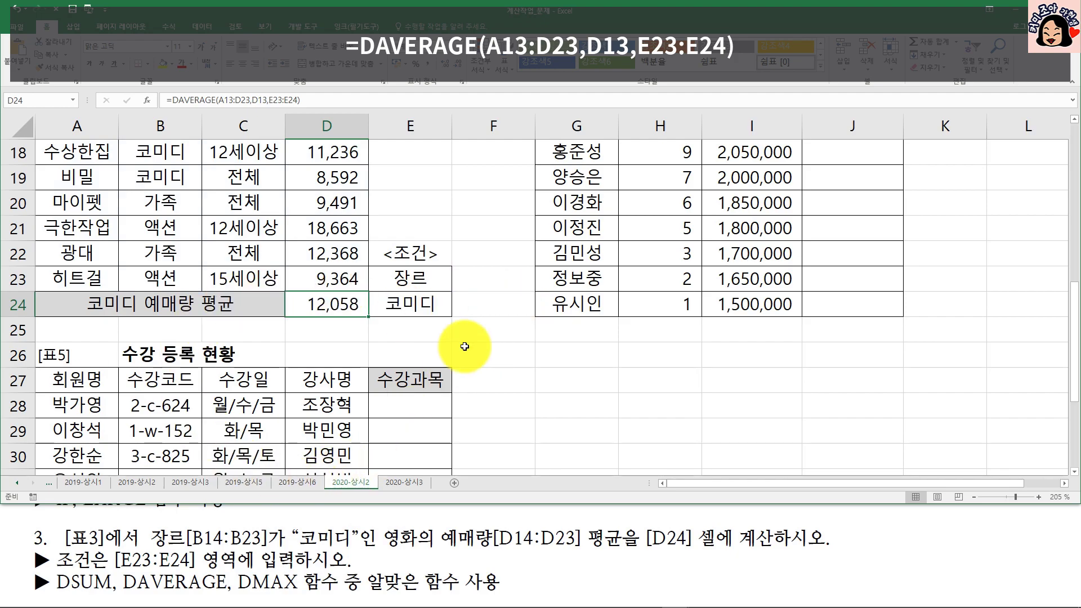
- Enter =SQRT(H14) in J14, the first 성과급 cell of the 성과급 지급 table
scroll(448, 395, "up", 2)
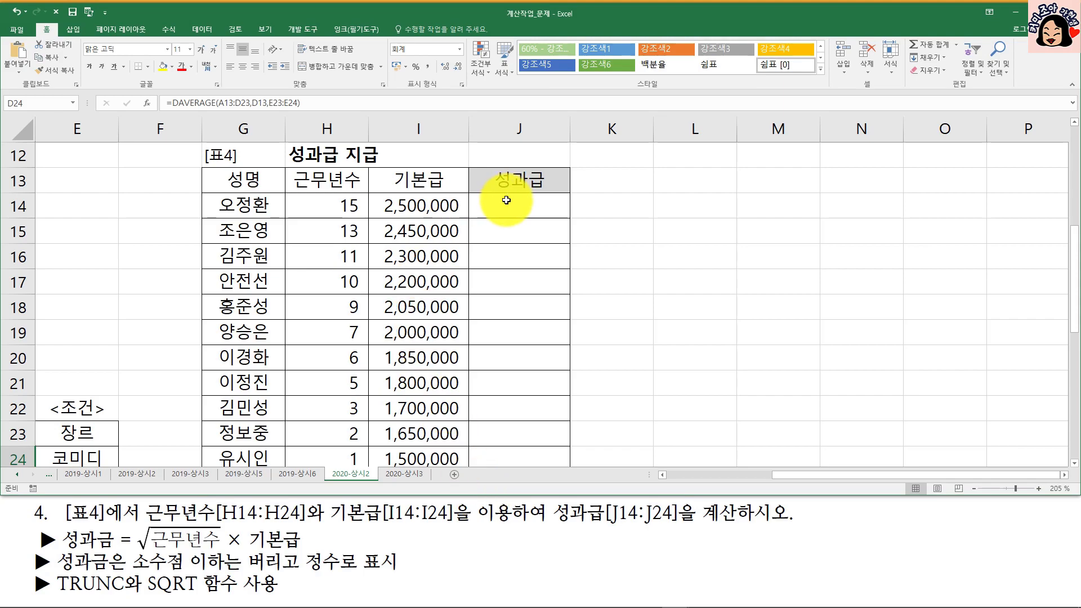
left_click(506, 200)
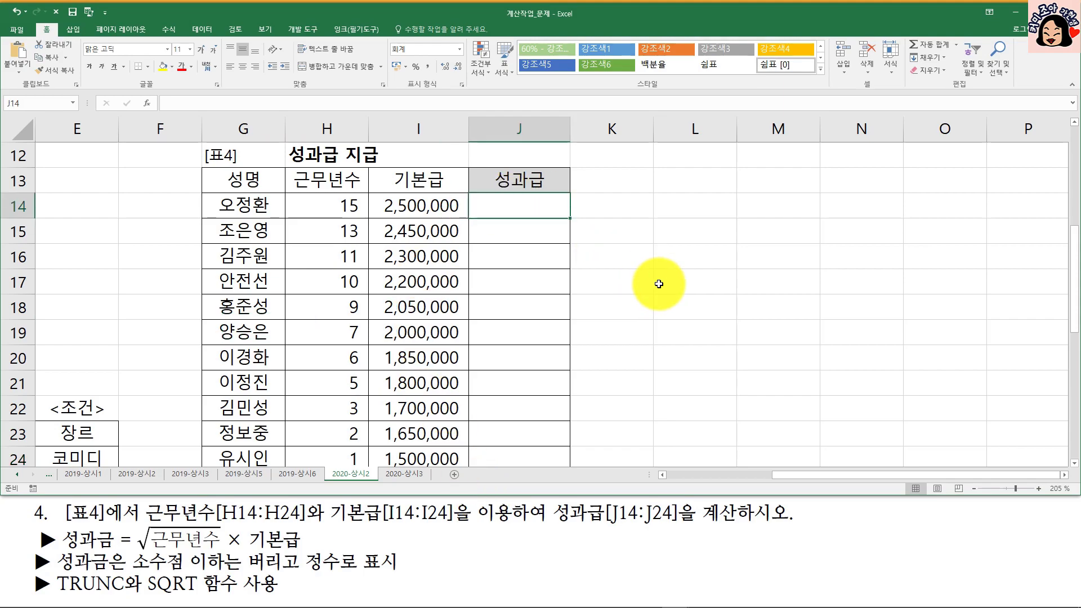
left_click(352, 203)
left_click(546, 211)
type("=s")
key("BackSpace")
type("sq")
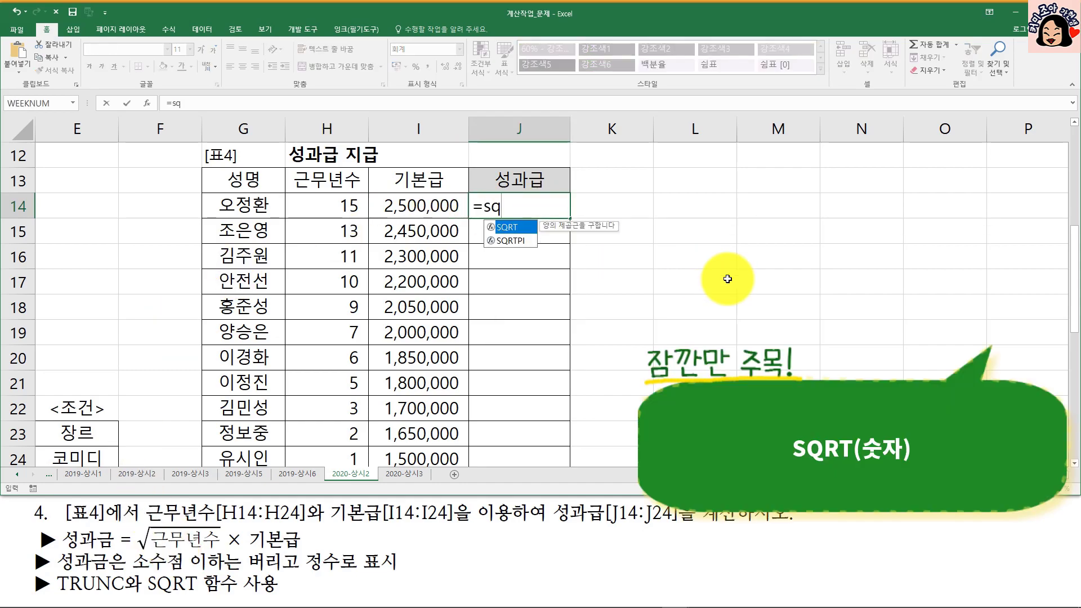
key("Tab")
left_click(335, 209)
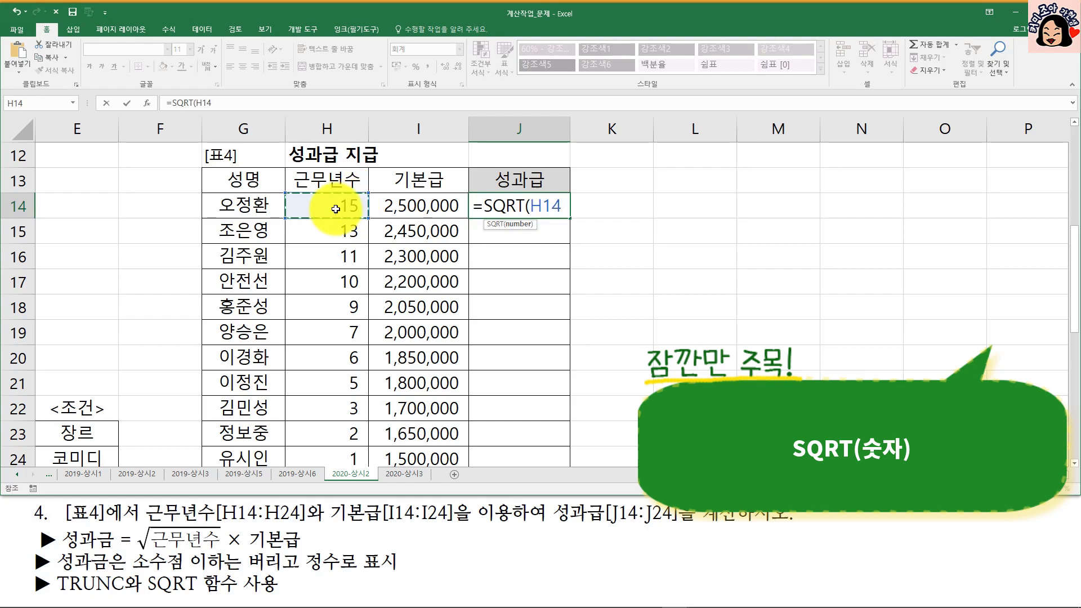
type(")")
key("Return")
key("Up")
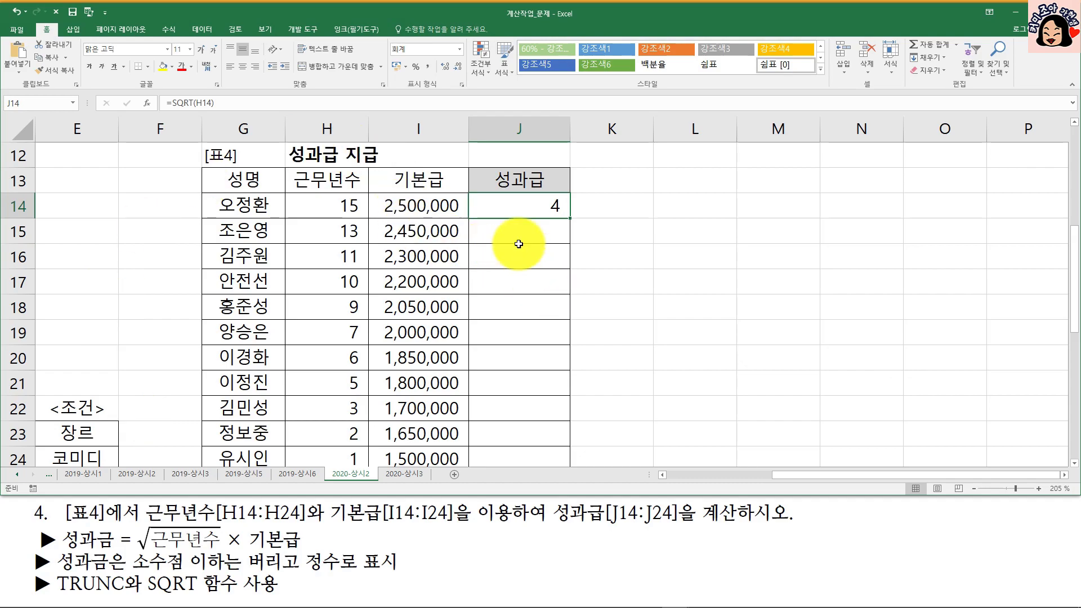
- Extend the J14 formula to multiply the square root by the base pay: =SQRT(H14)*I14
double_click(551, 209)
left_click(583, 208)
double_click(547, 206)
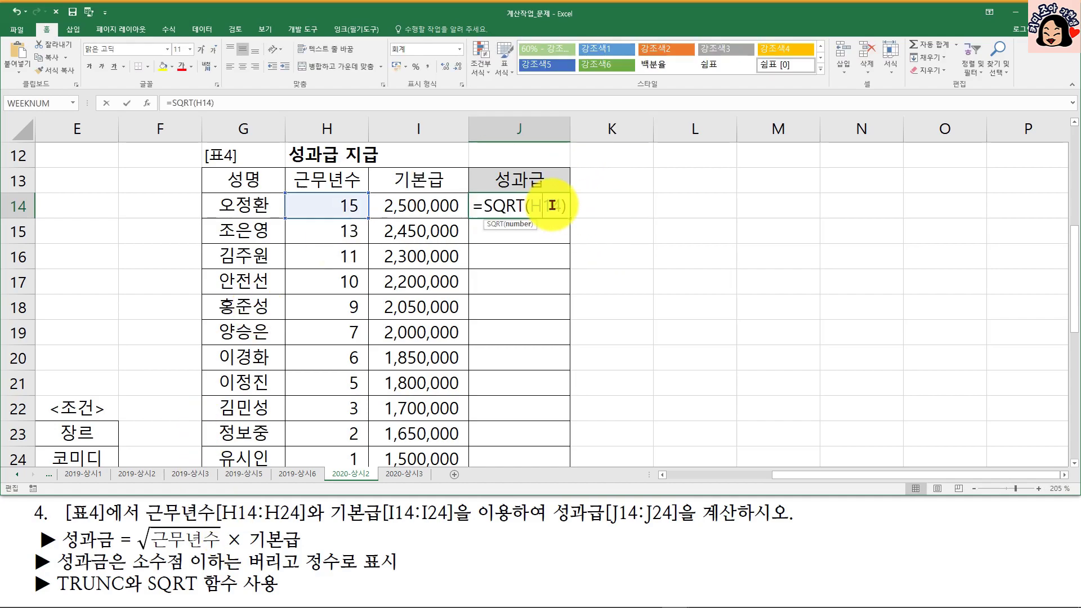
left_click(565, 206)
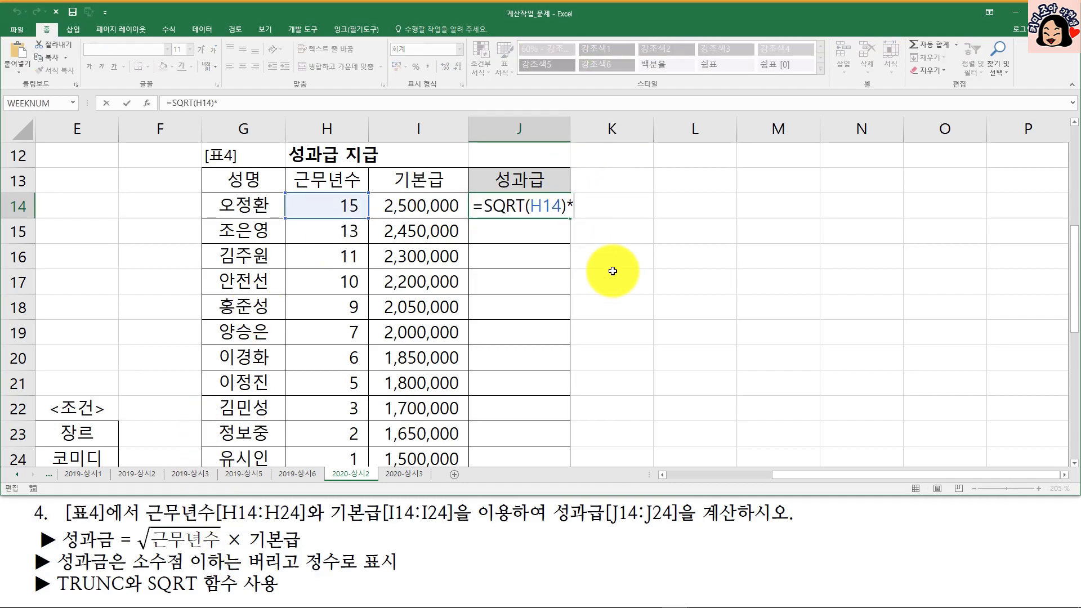
type("*")
left_click(442, 213)
key("Return")
key("Up")
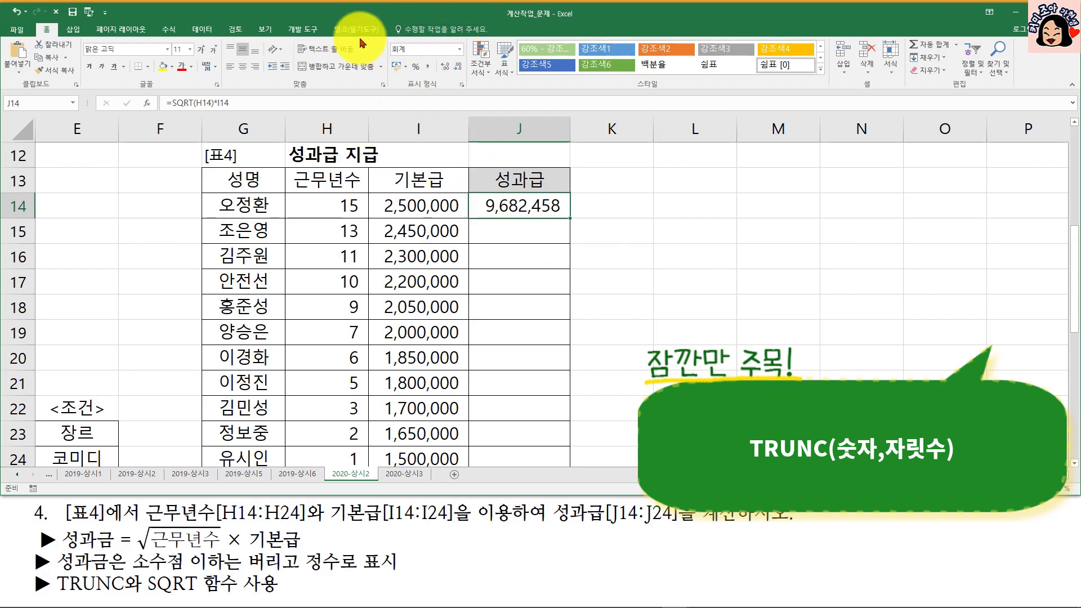
- Wrap the J14 formula in TRUNC so it reads =TRUNC(SQRT(H14)*I14)
double_click(519, 208)
left_click_drag(483, 206, 627, 210)
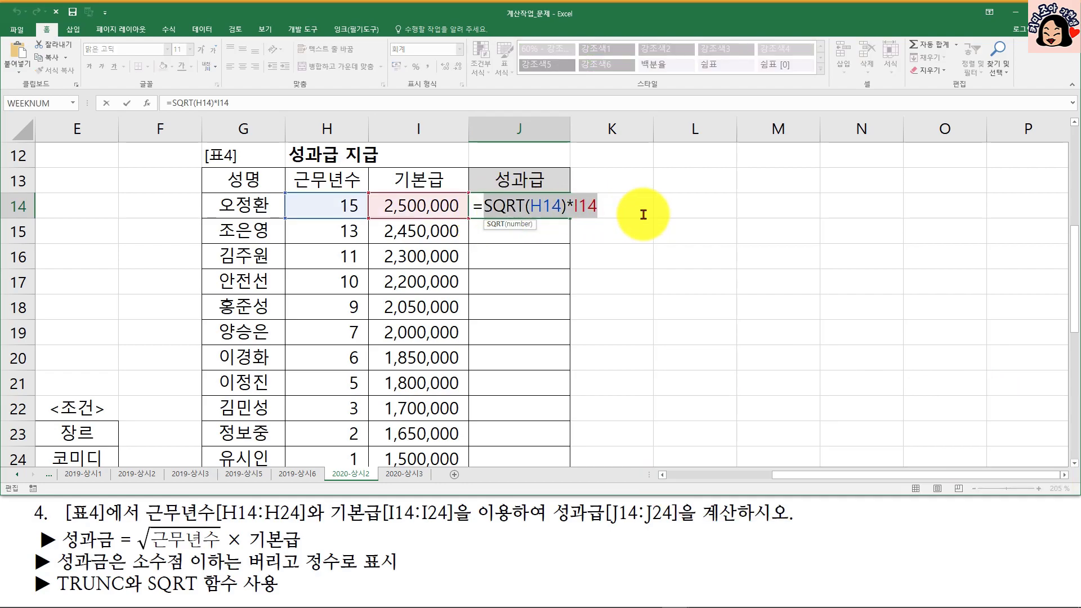
left_click(487, 206)
type("tru")
key("Down")
key("Tab")
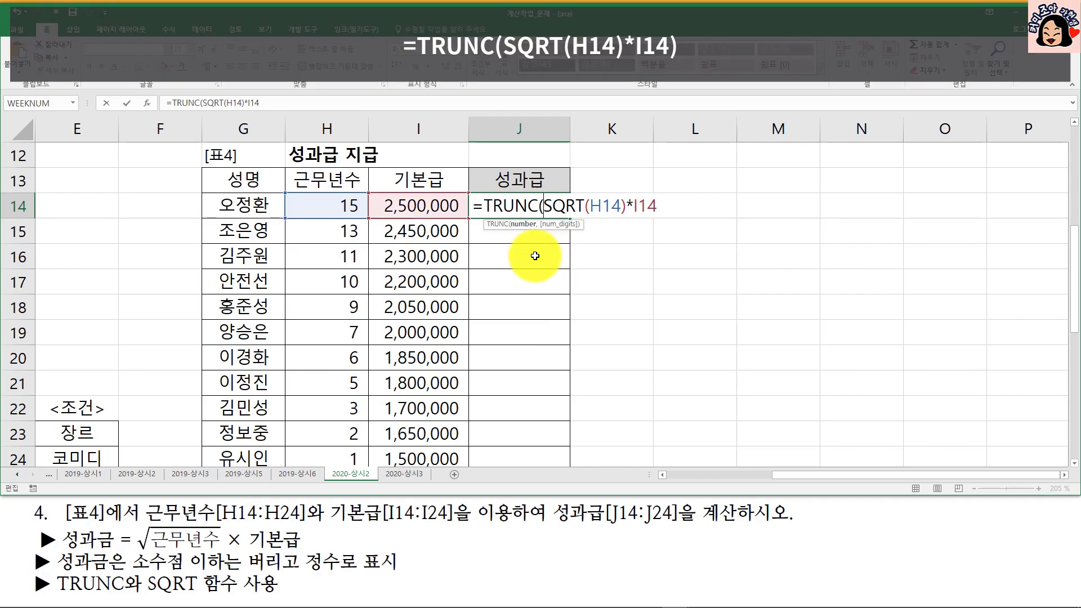
left_click(659, 202)
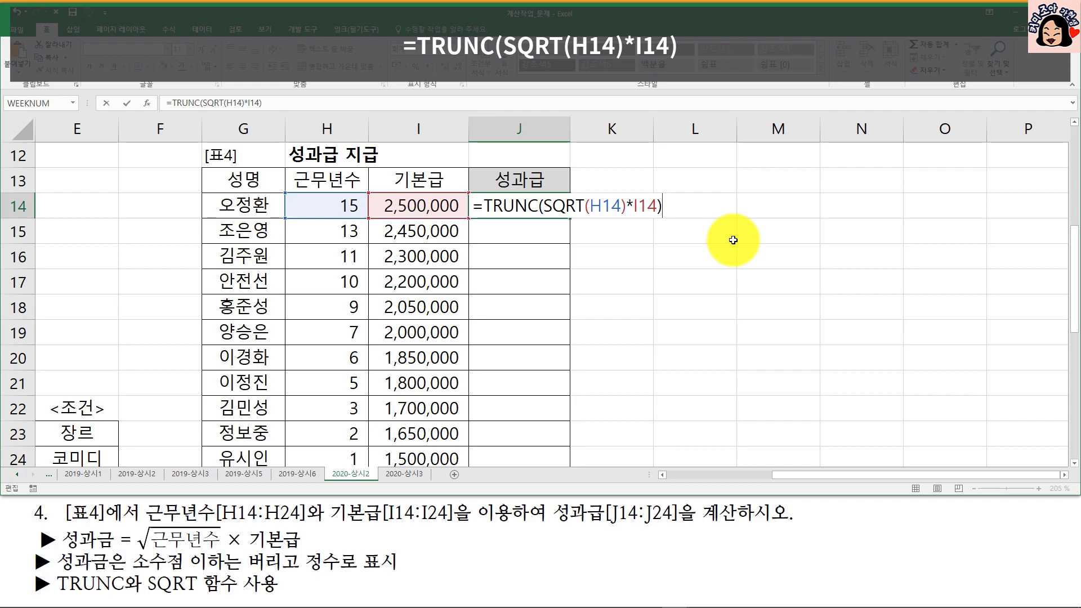
key("ctrl+Return")
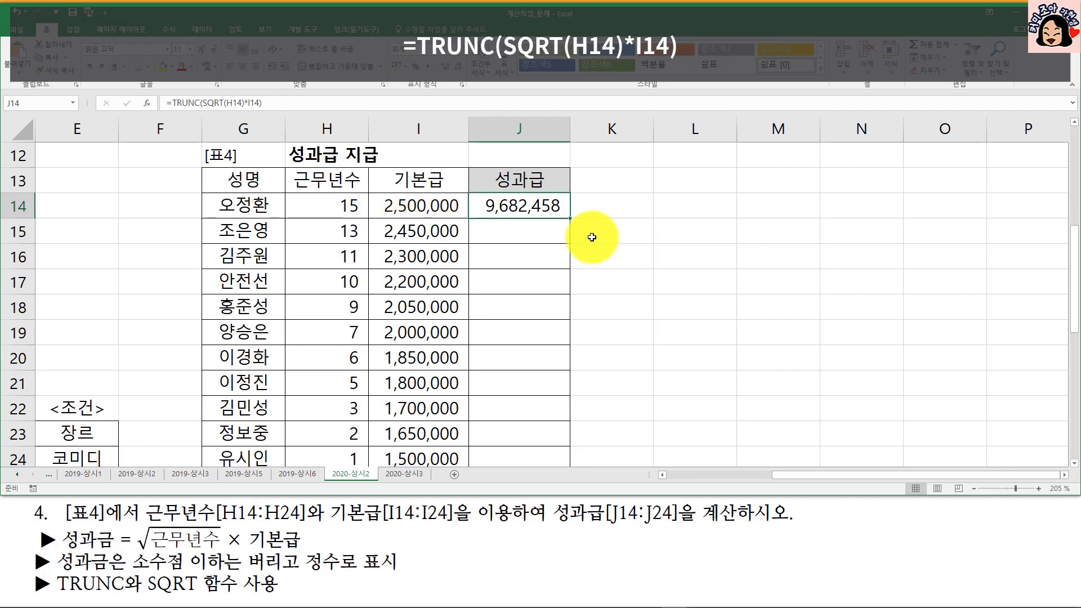
- Fill the 성과급 formula from J14 down to J24
double_click(570, 218)
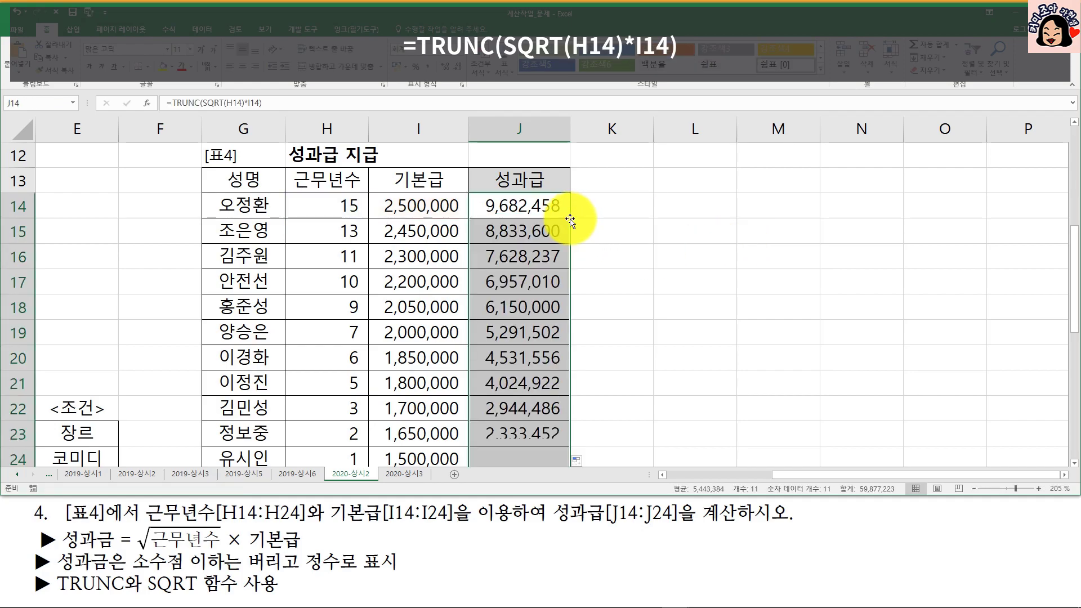
left_click(539, 201)
scroll(550, 274, "down", 2)
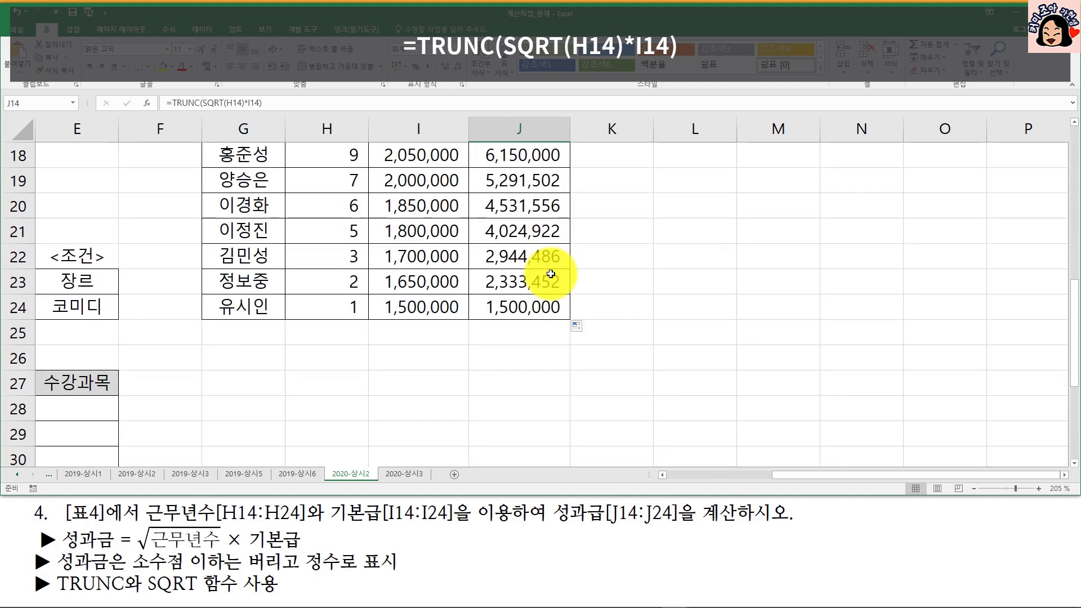
- Begin a CHOOSE formula in E28 of the 수강 등록 현황 table, with LEFT(B28,1) as its index number
scroll(551, 274, "up", 6)
scroll(551, 276, "down", 2)
scroll(550, 277, "down", 2)
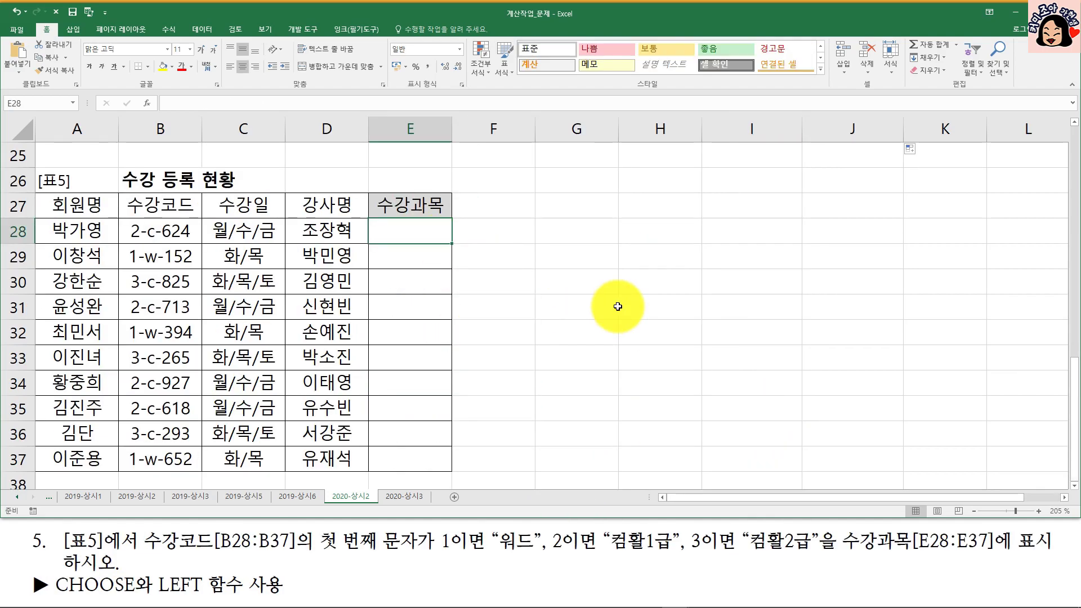
type("=")
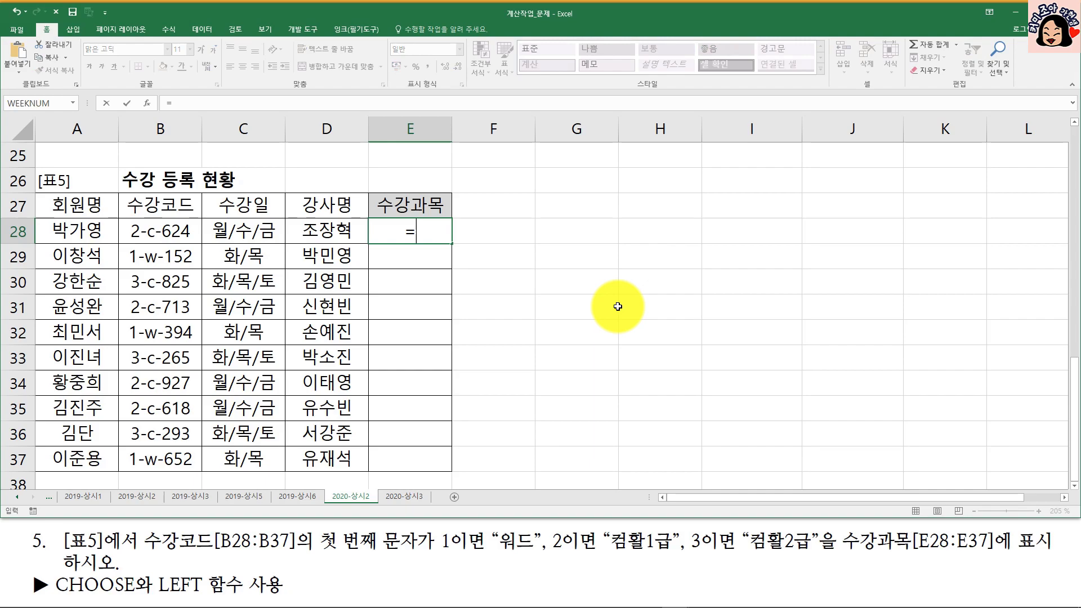
type("cho")
key("Tab")
type("le")
key("Tab")
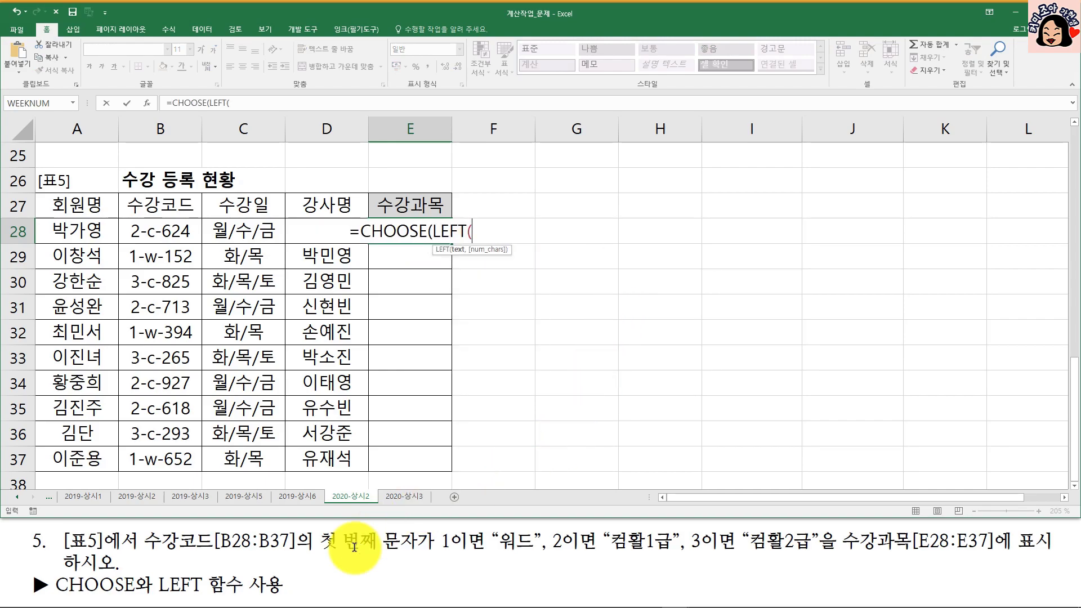
left_click(157, 234)
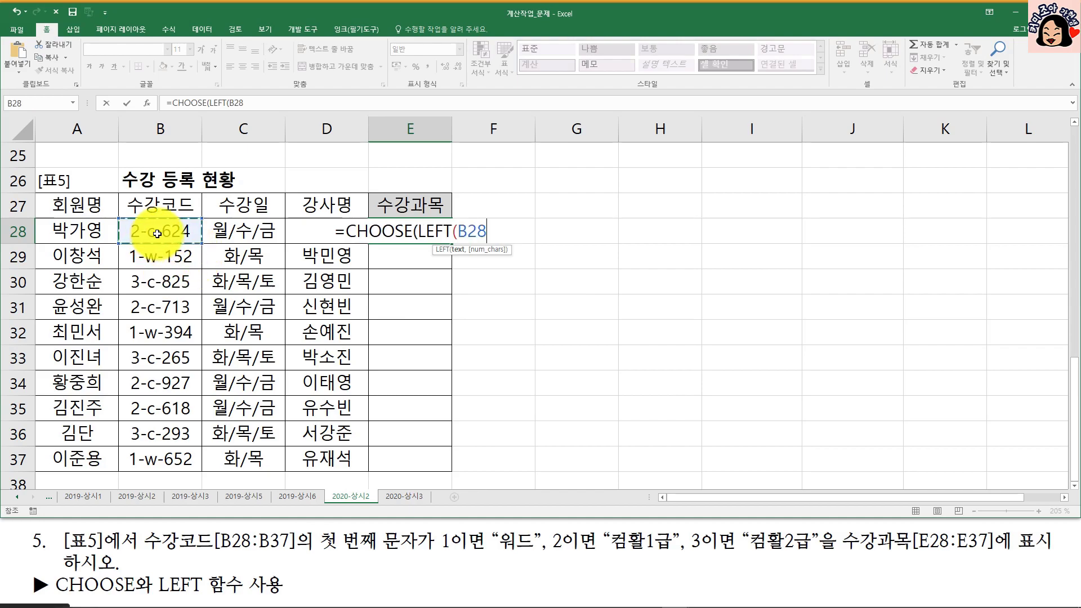
type(",1)")
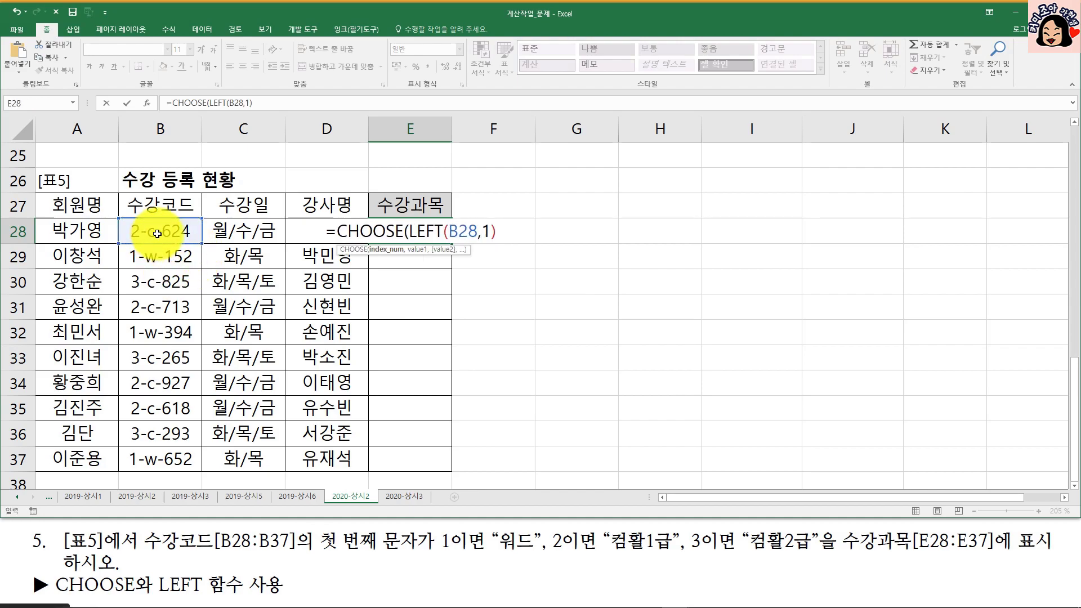
type(",")
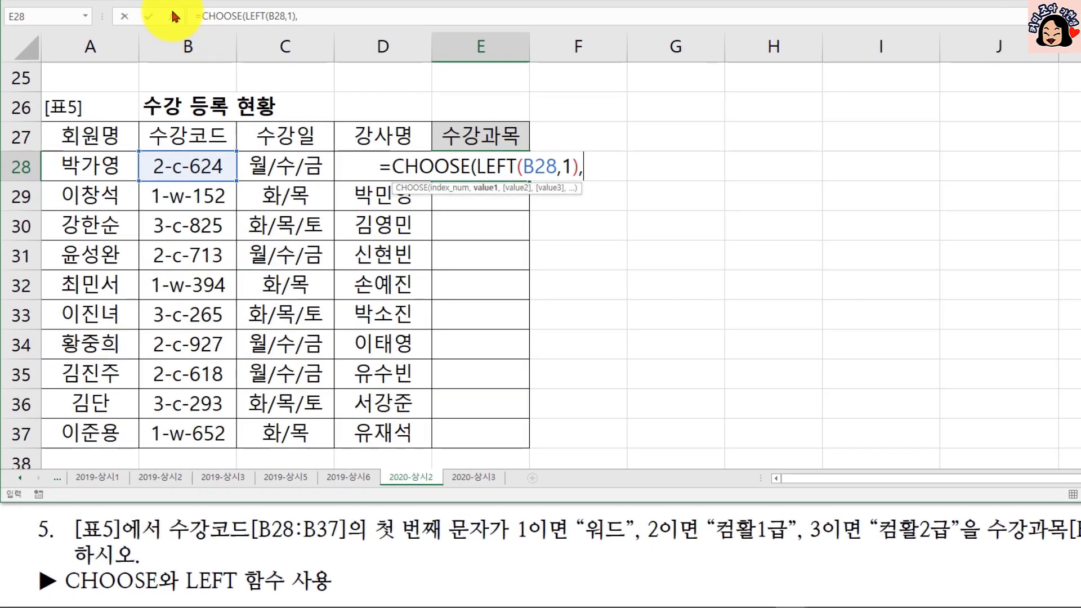
- Bring up the function arguments of CHOOSE for E28 and set Value1 to 워드
left_click(147, 103)
left_click_drag(506, 173, 498, 194)
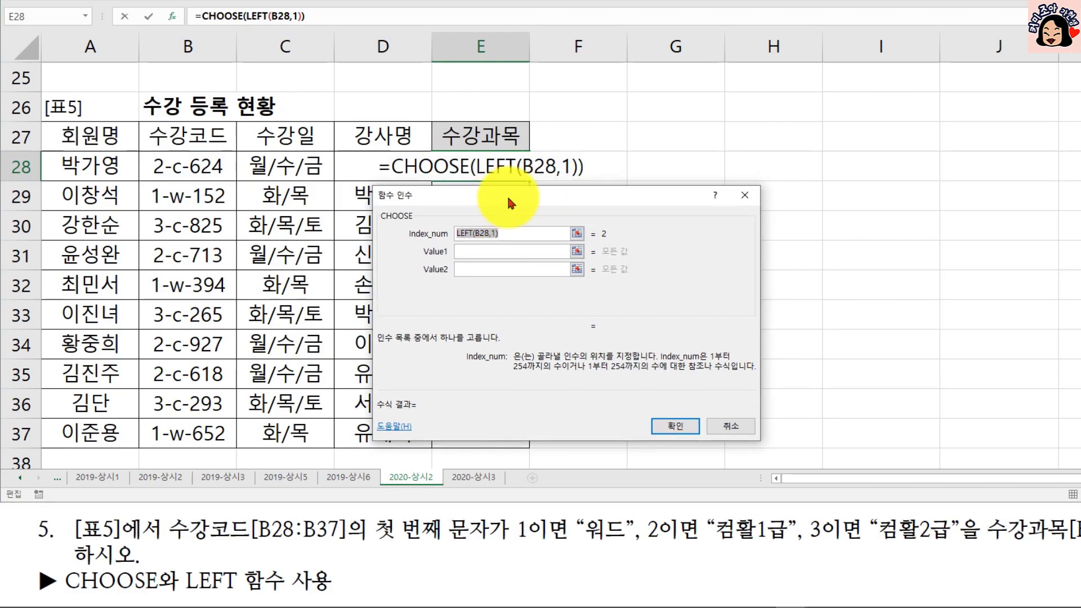
left_click(487, 269)
left_click(486, 286)
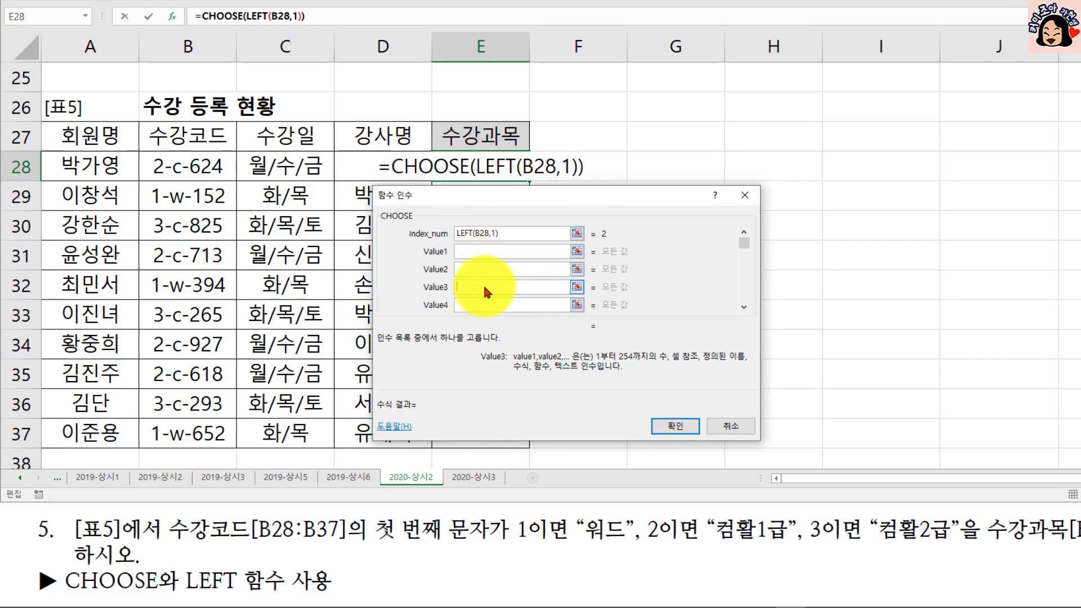
left_click(478, 250)
type("d")
key("BackSpace")
key("Hangul")
type("ㅇ워드")
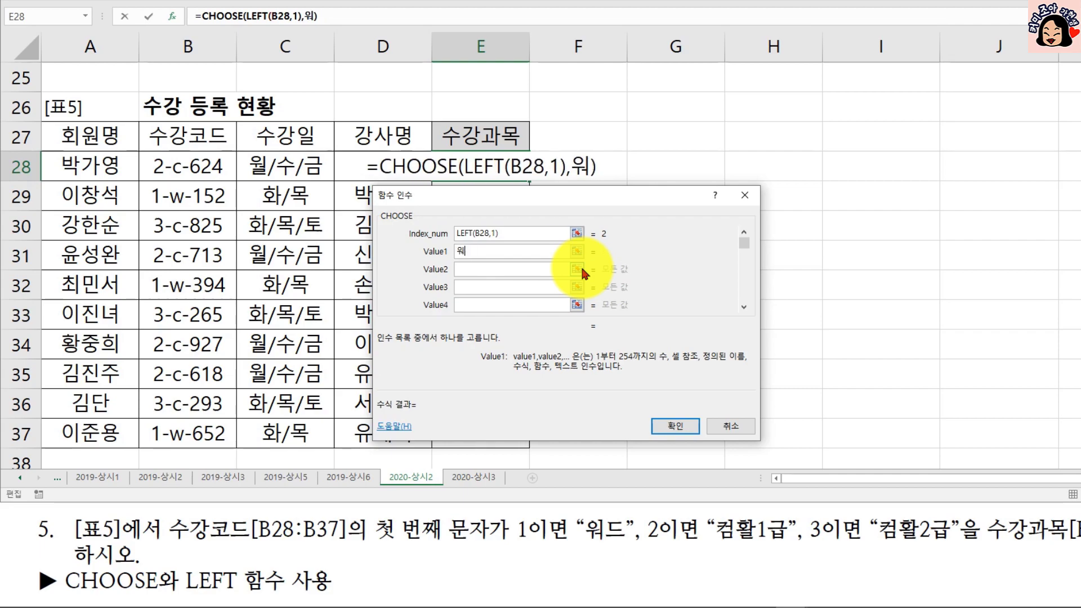
- Set the CHOOSE arguments Value2 to 컴활1급 and Value3 to 컴활2급
key("Tab")
type("컴활1급")
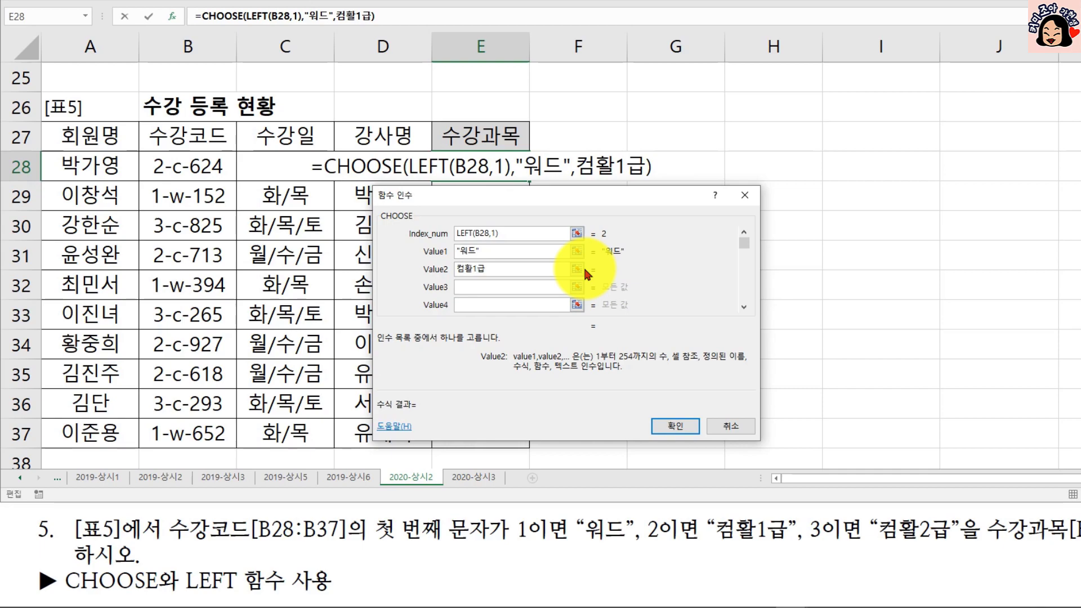
key("Tab")
type("컴활2급")
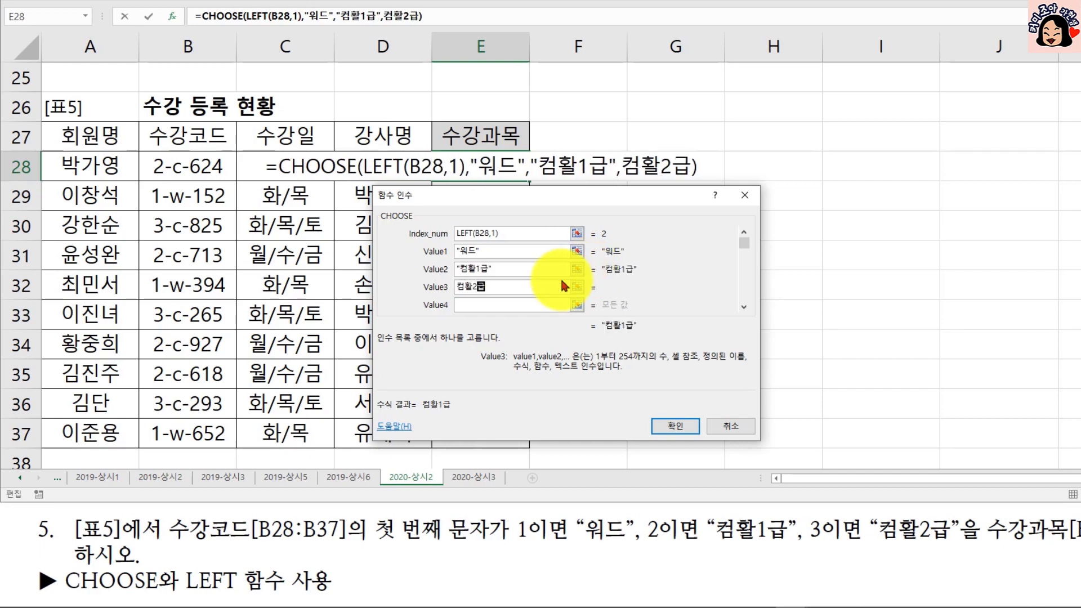
left_click(518, 268)
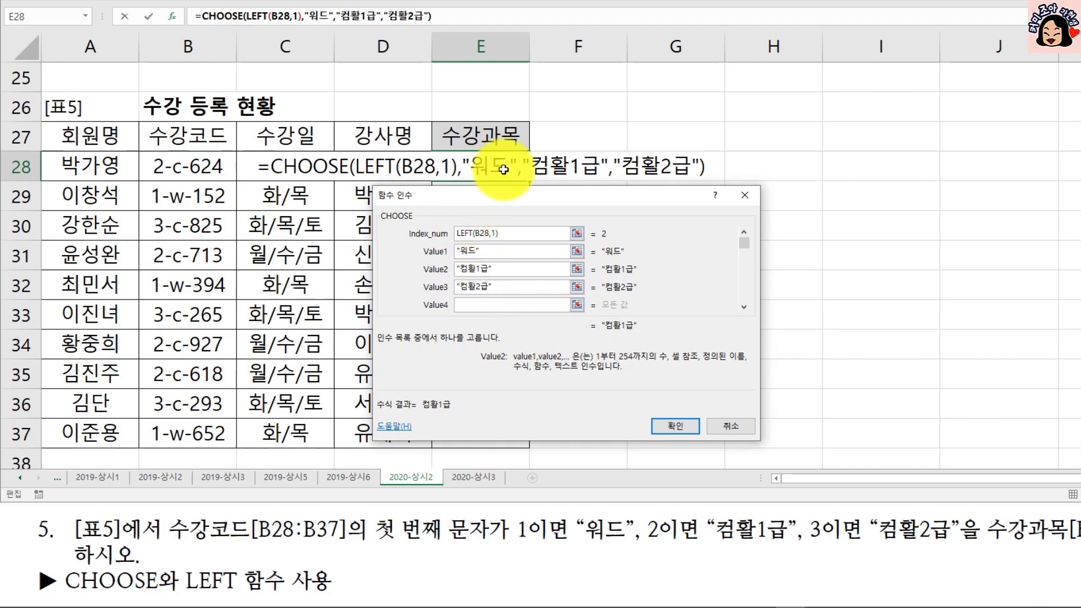
- Accept the CHOOSE formula in E28 and fill it down the 수강과목 column to E37
left_click_drag(595, 197, 492, 196)
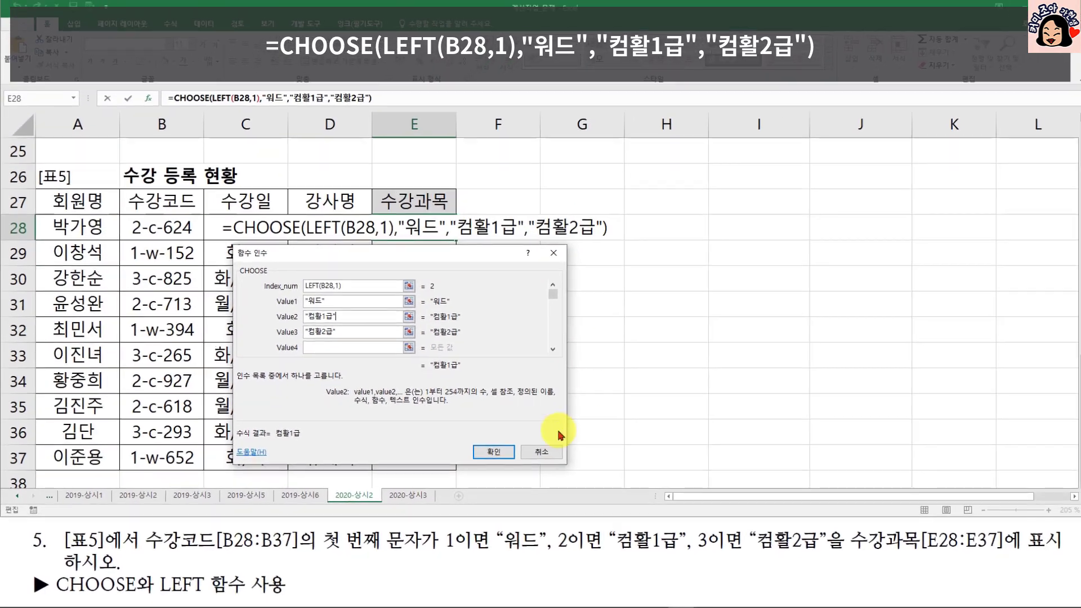
left_click(491, 452)
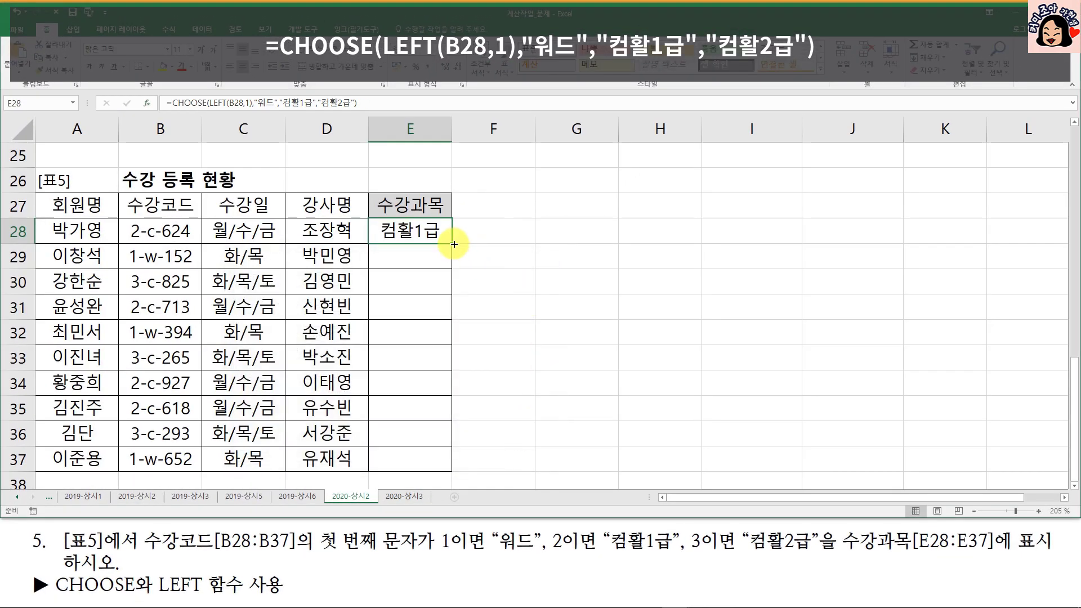
double_click(454, 243)
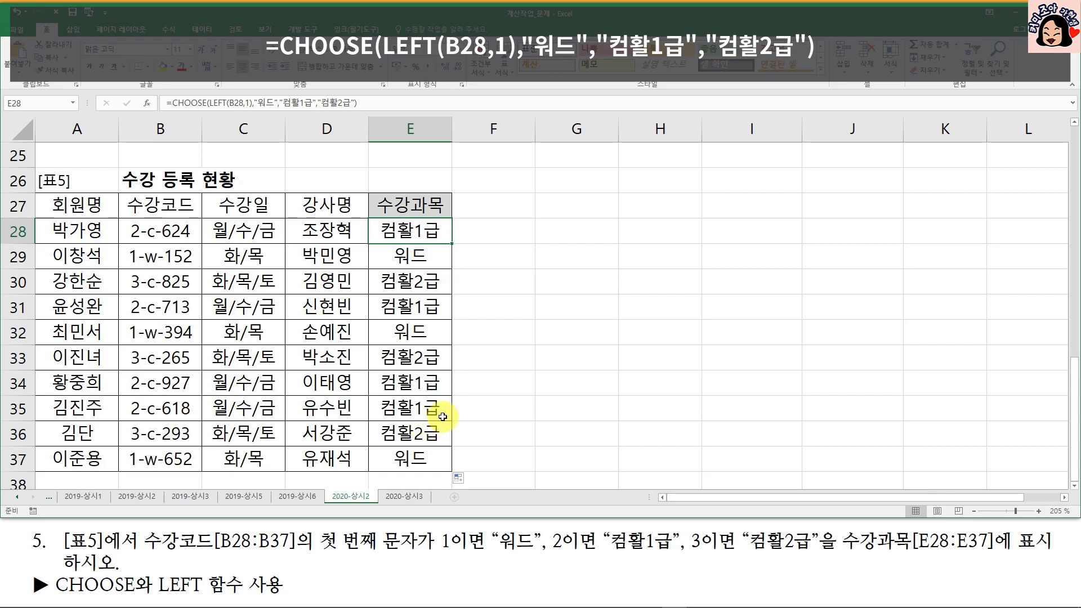
- On the 2020-상시3 sheet, enter =YEAR(TODAY()) in D3, the first 근무기간 cell
left_click(403, 498)
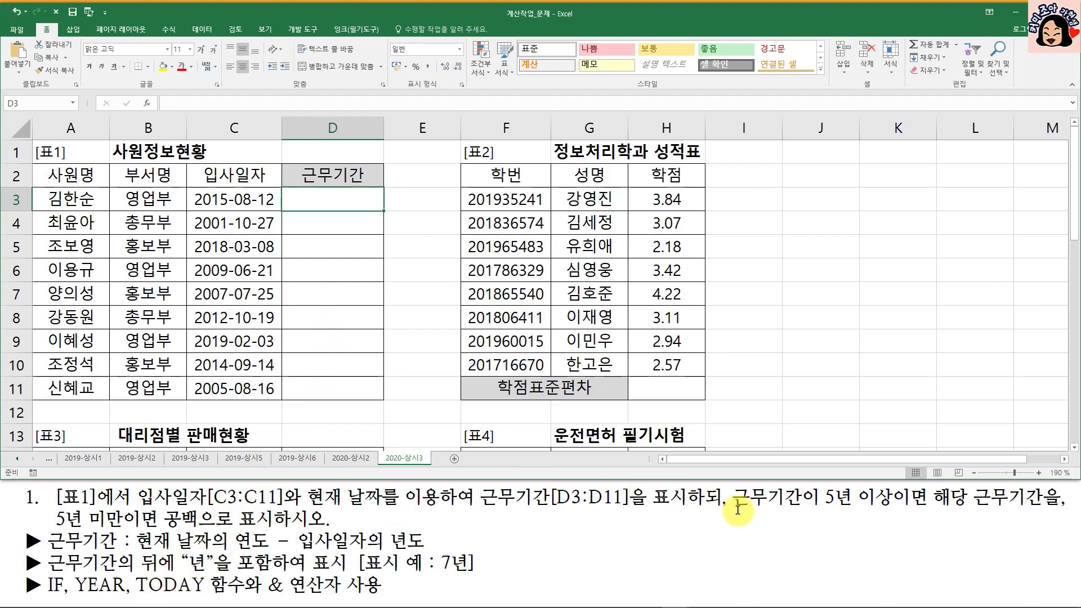
left_click(216, 197)
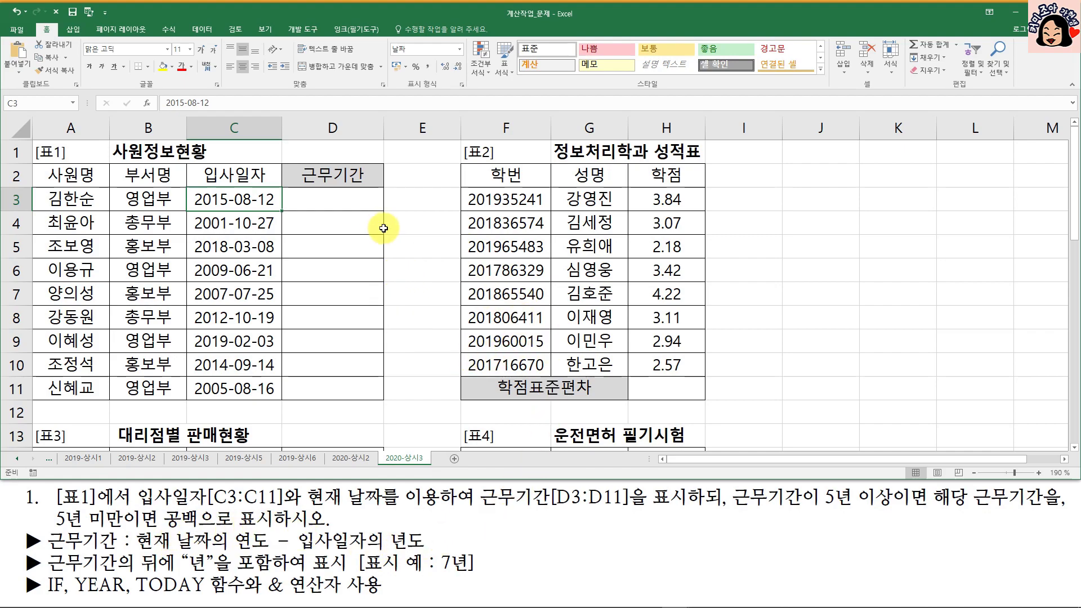
left_click(351, 210)
type("=")
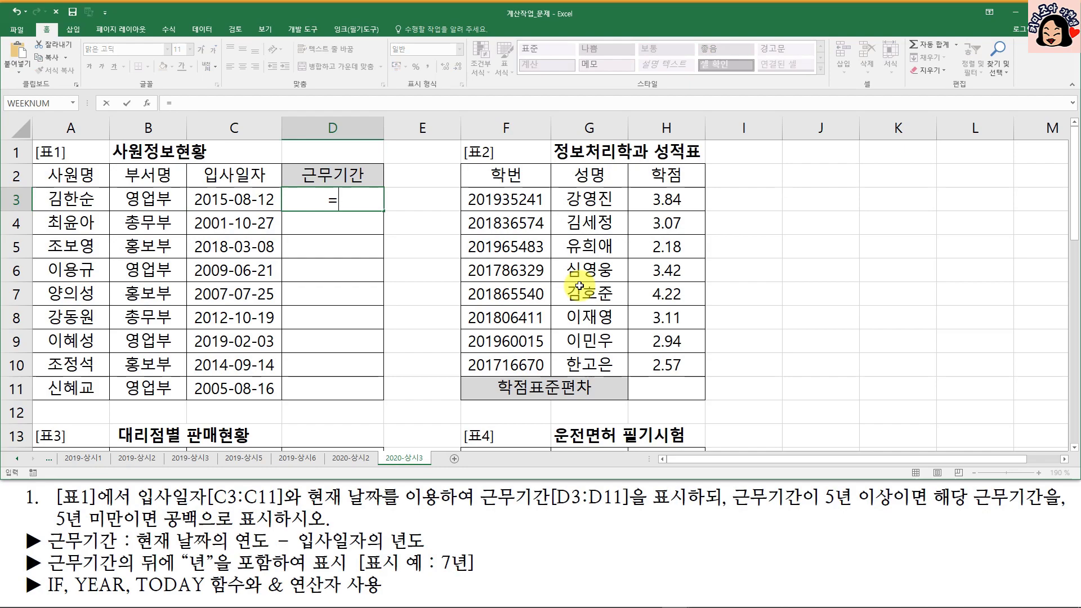
type("YEAR(to")
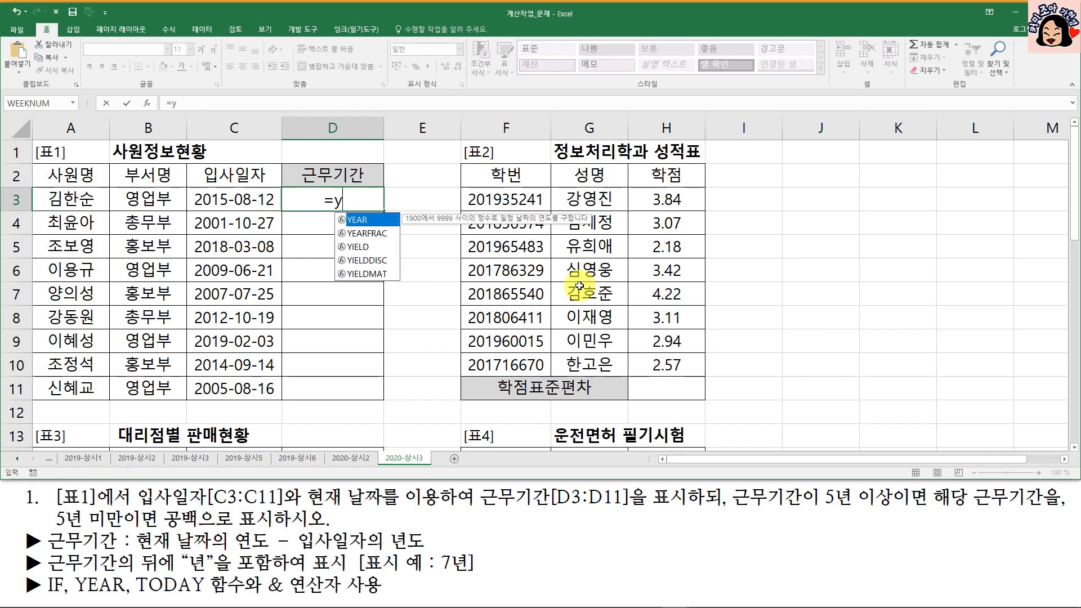
key("Tab")
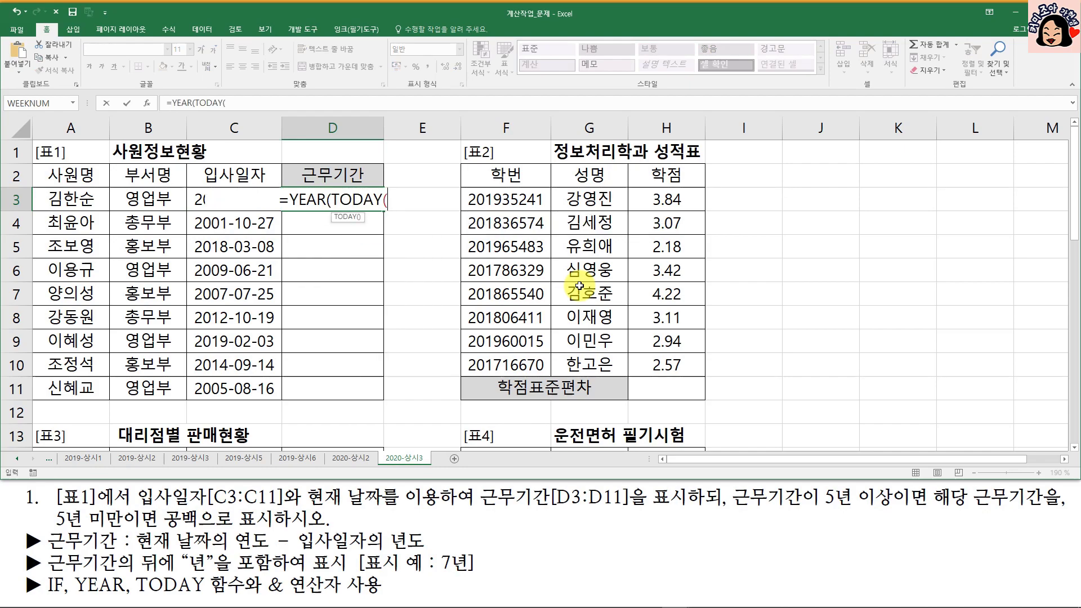
type("))")
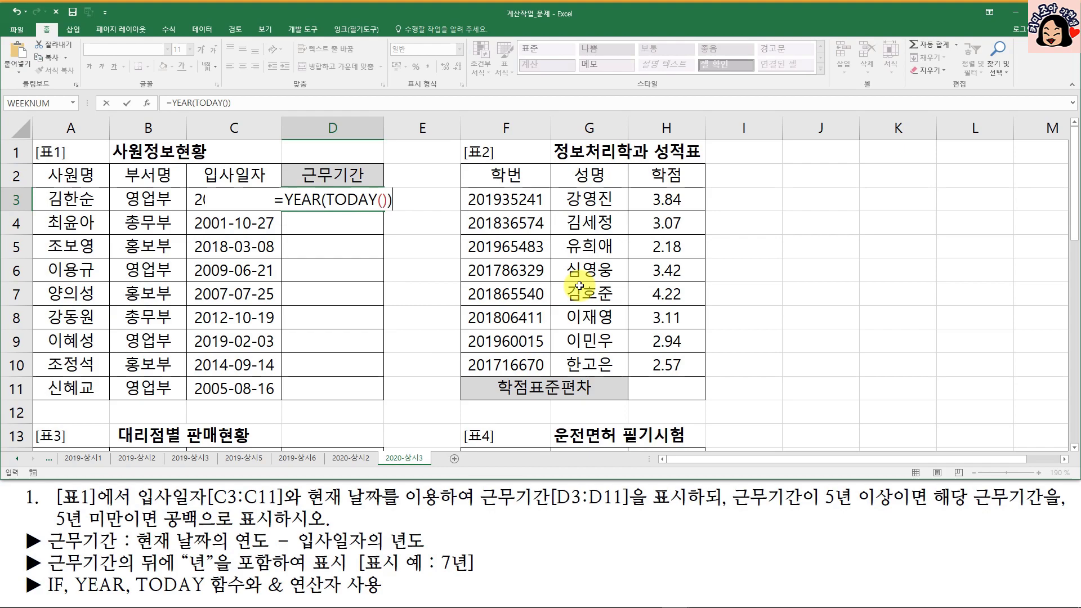
key("Return")
key("Up")
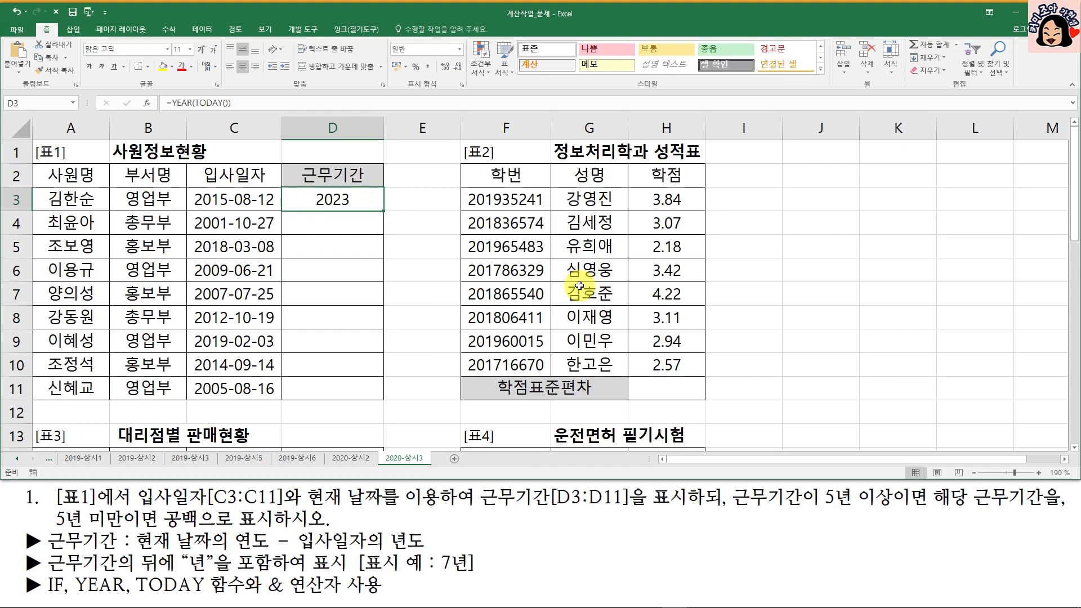
- Extend the D3 formula to subtract the hire year: =YEAR(TODAY())-YEAR(C3)
double_click(368, 197)
type("-")
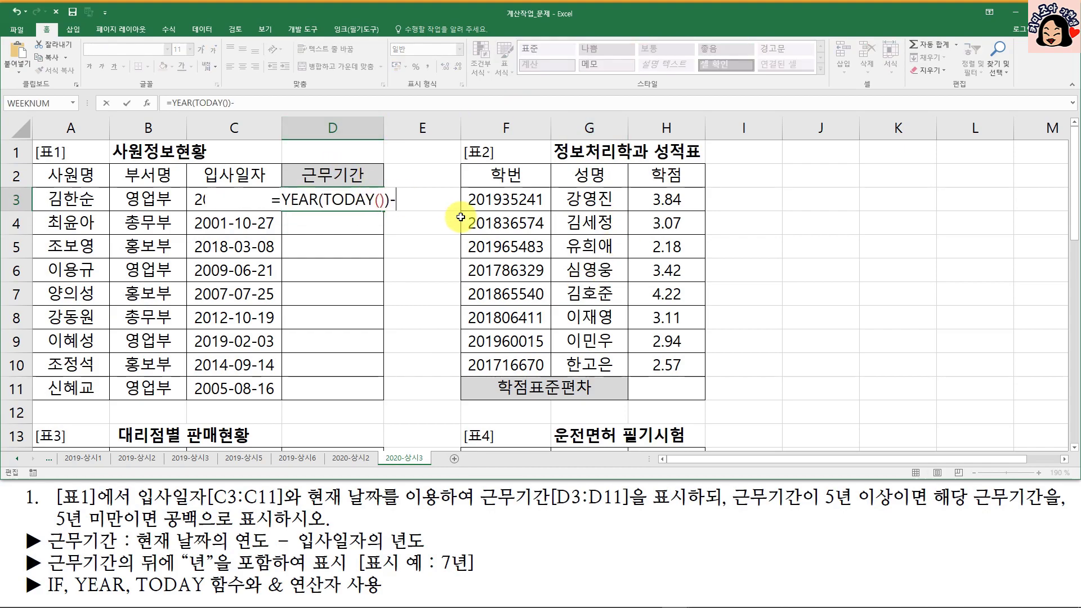
type("YEAR(")
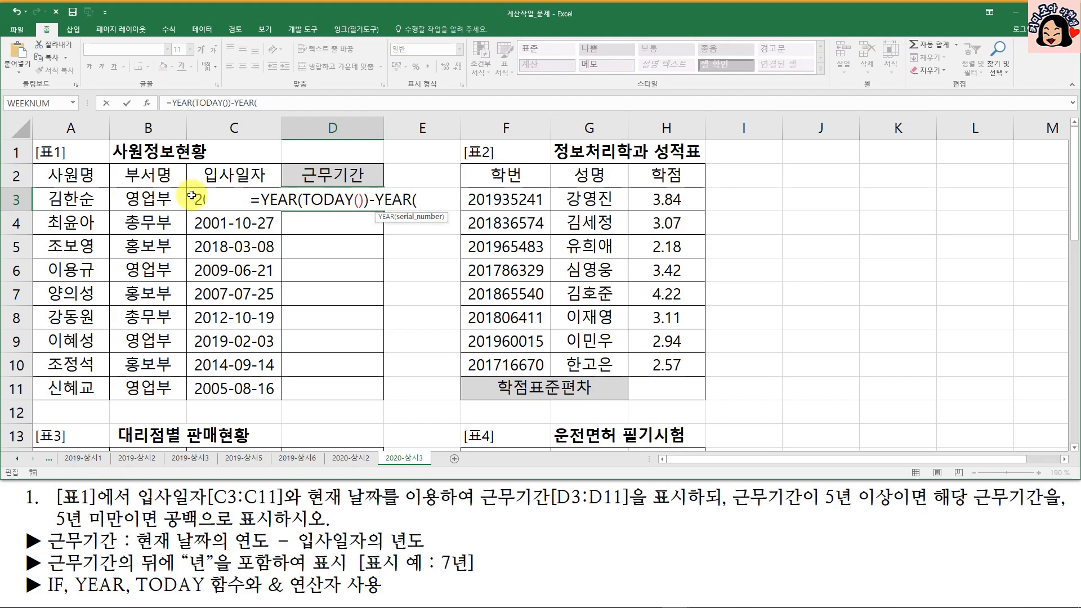
left_click(192, 195)
type(")")
key("Return")
key("Up")
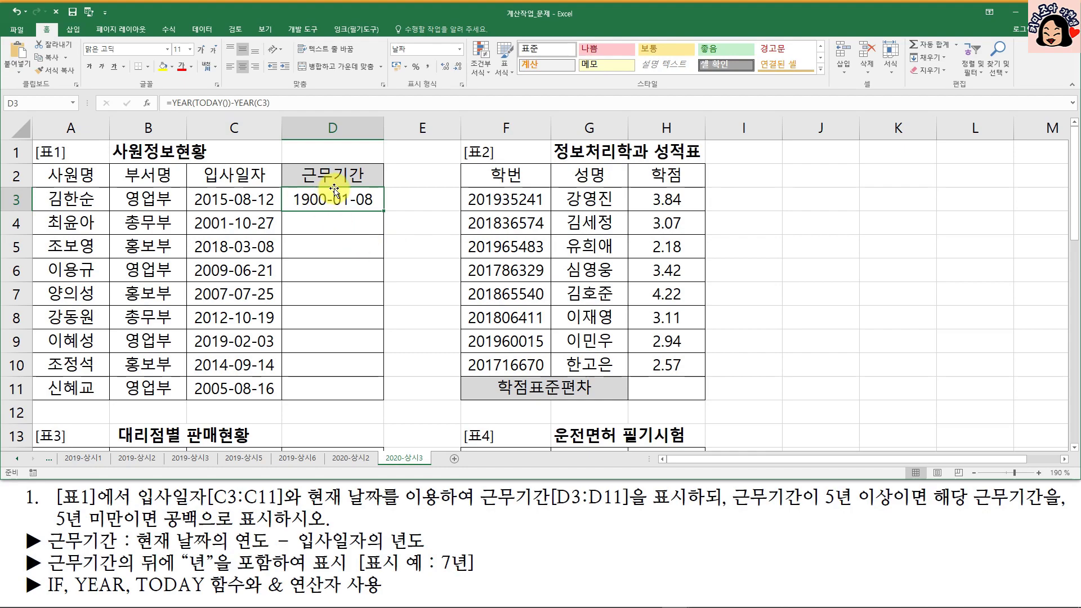
left_click(460, 52)
left_click(353, 197)
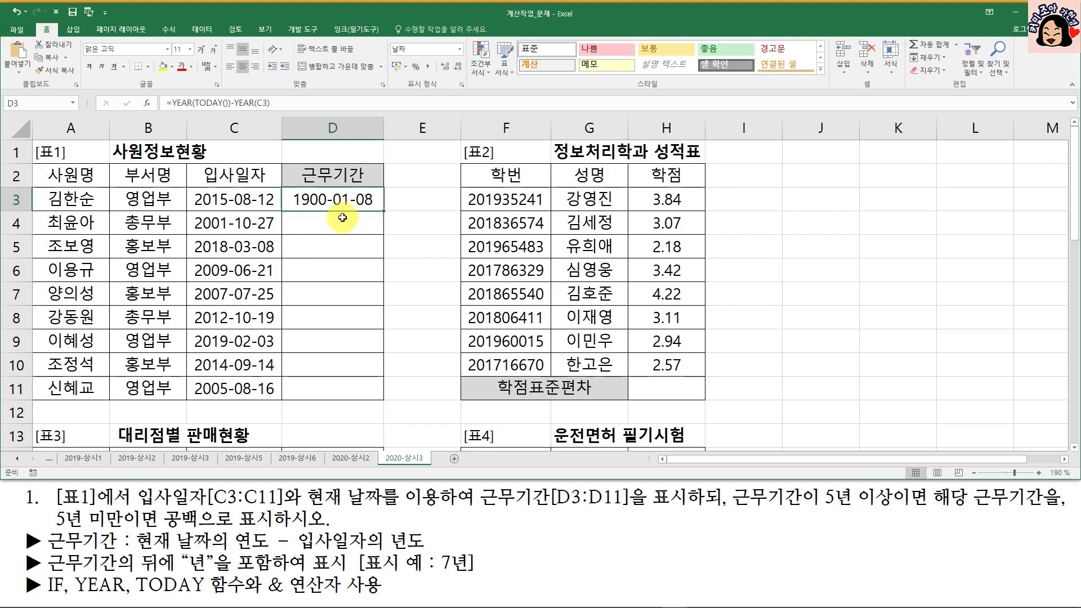
- Copy the year-difference expression in D3 and wrap it in an IF that tests whether it is >=5
double_click(335, 199)
left_click_drag(249, 199, 450, 192)
key("ctrl+c")
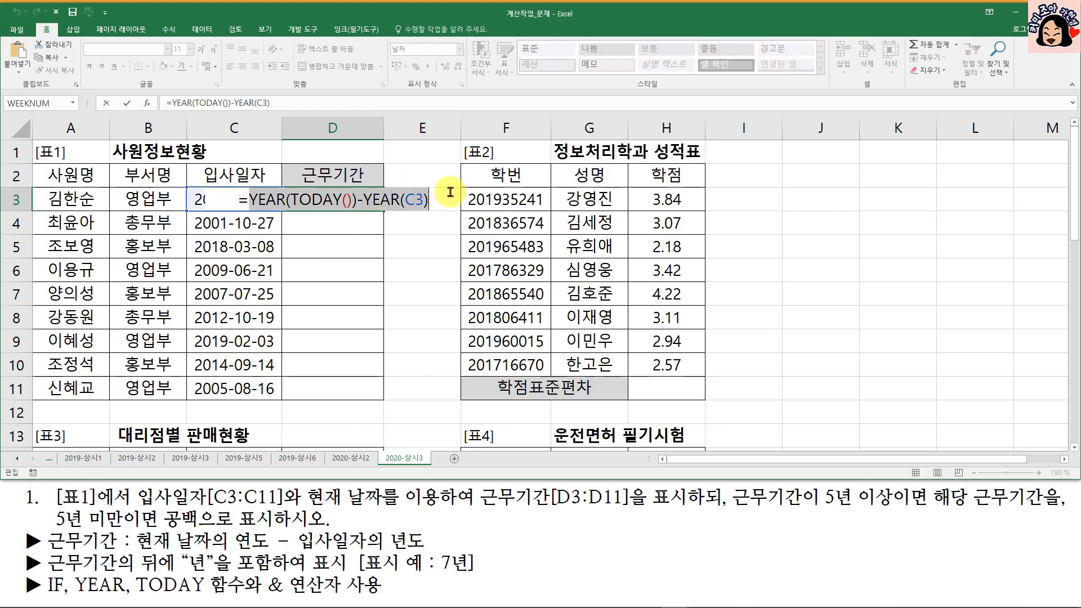
left_click(249, 199)
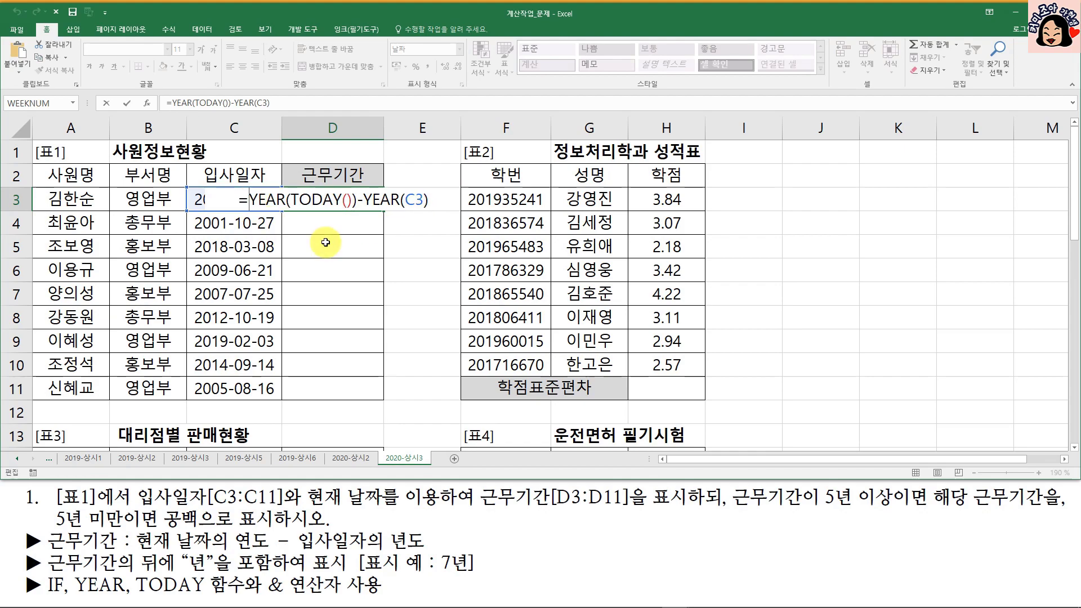
type("i")
key("Tab")
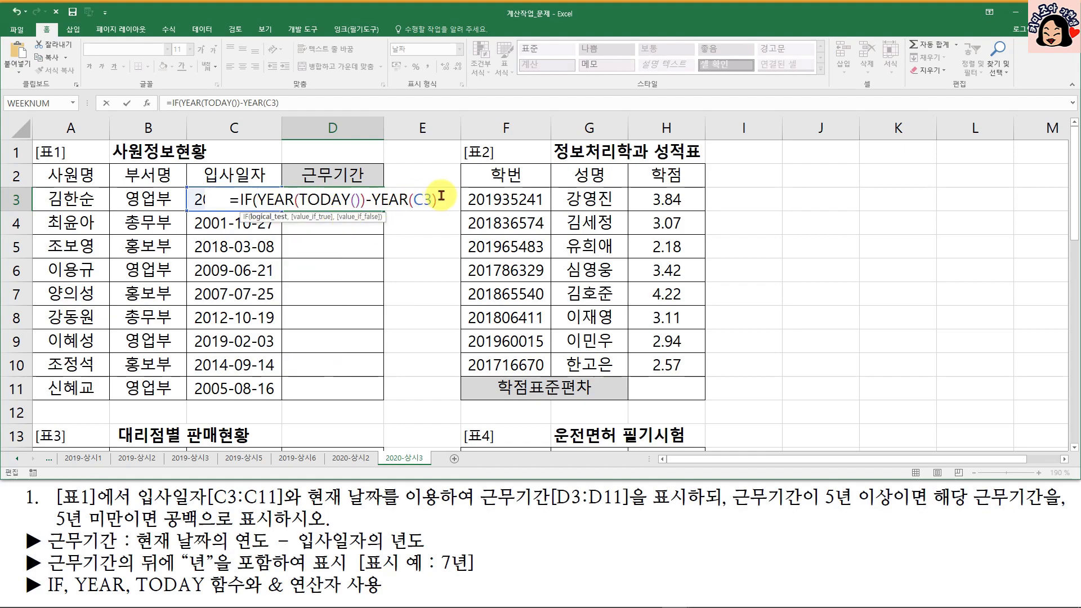
type(">")
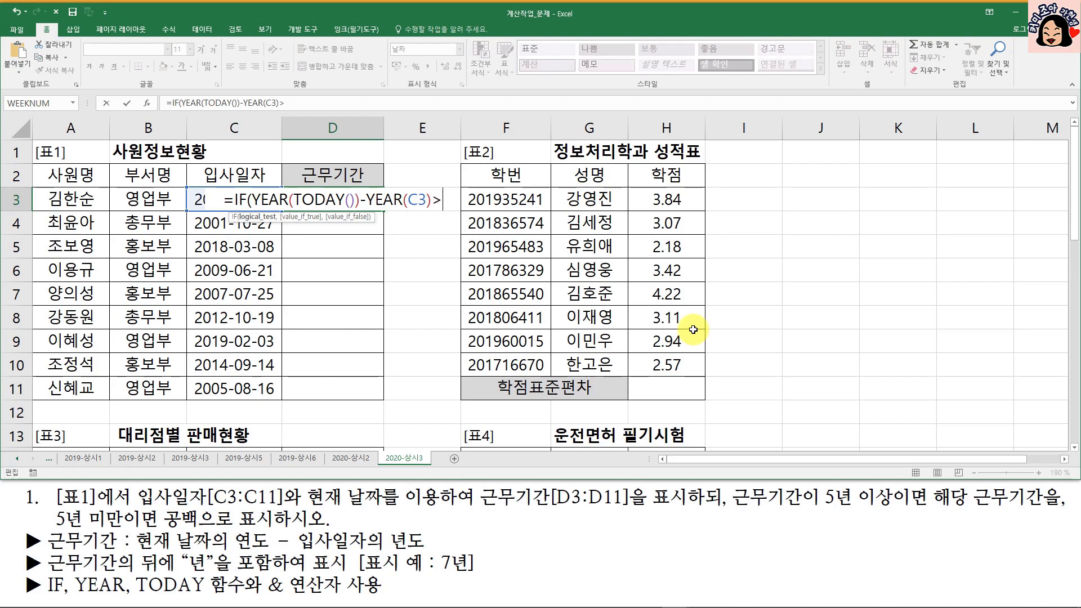
type("=5,")
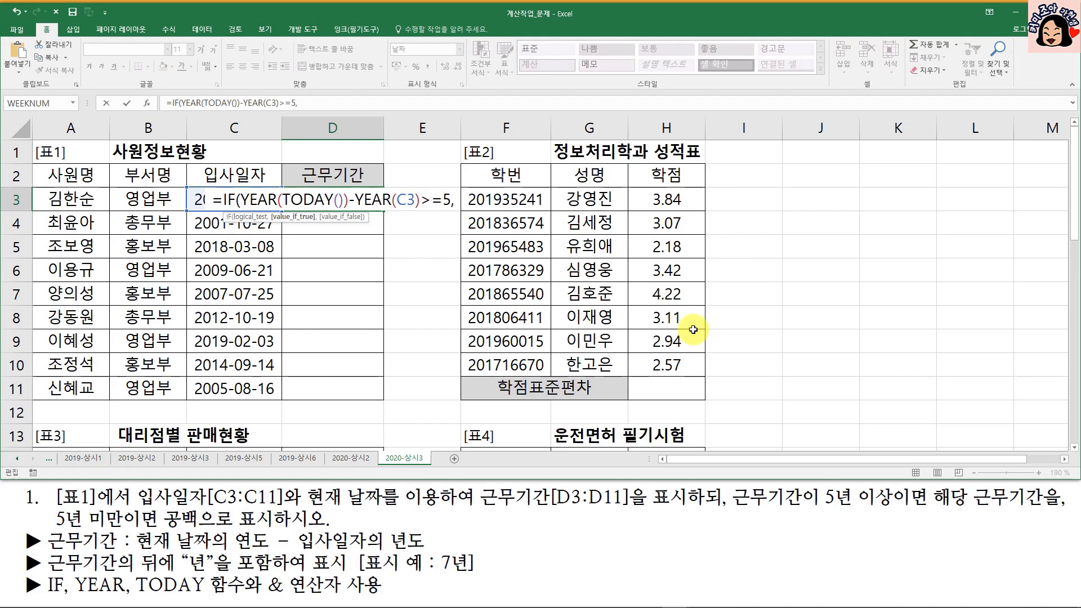
- Complete the D3 IF with YEAR(TODAY())-YEAR(C3)&"년" when true and "" when false, and fill it down to D11
key("ctrl+v")
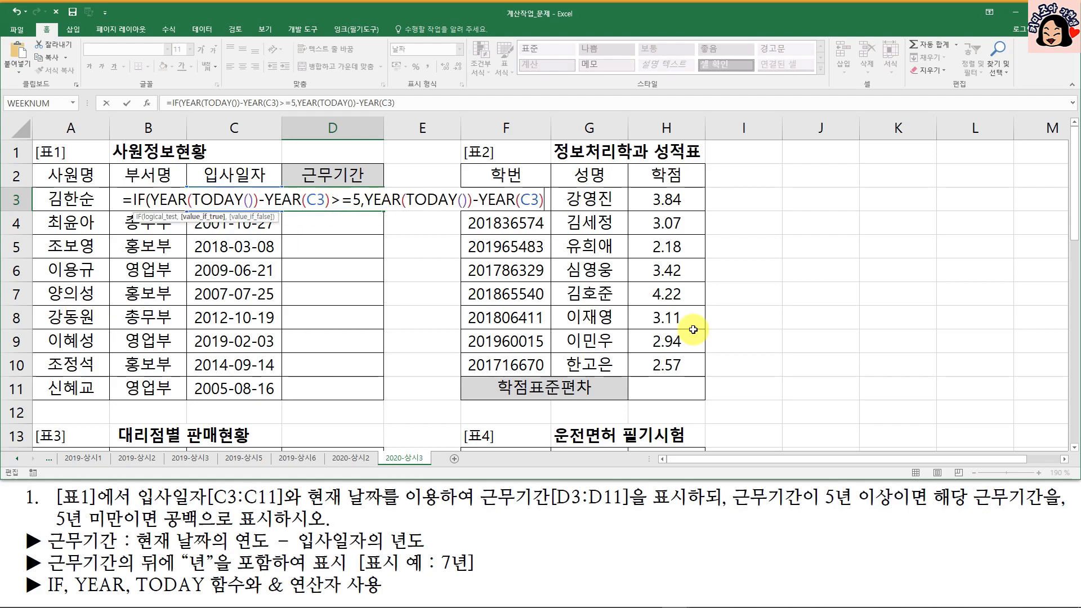
type("&\"")
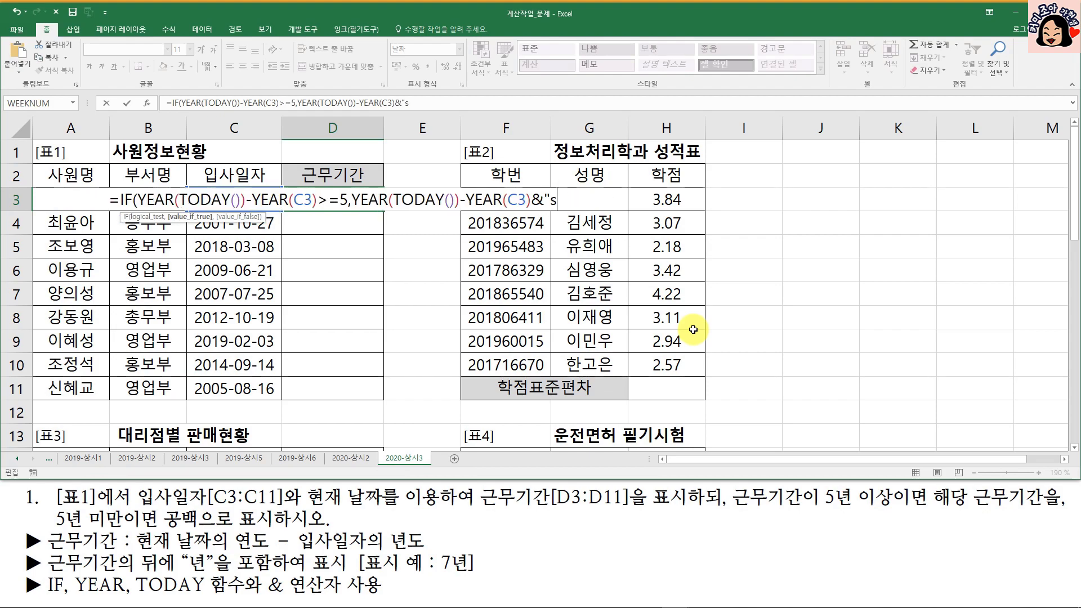
type("년\"")
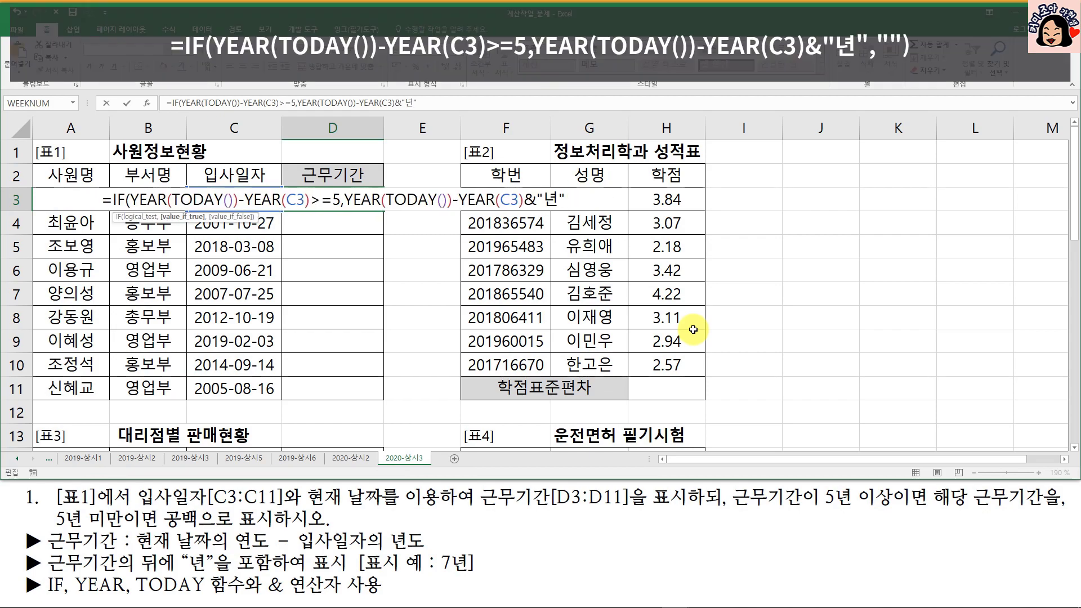
type(",\"\"")
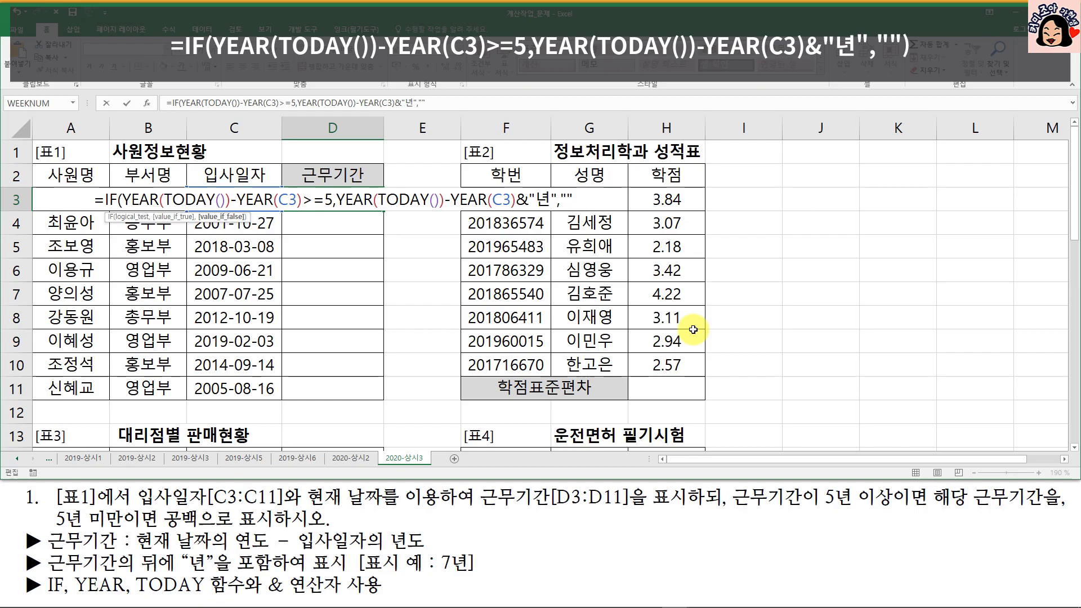
type(")")
key("ctrl+Return")
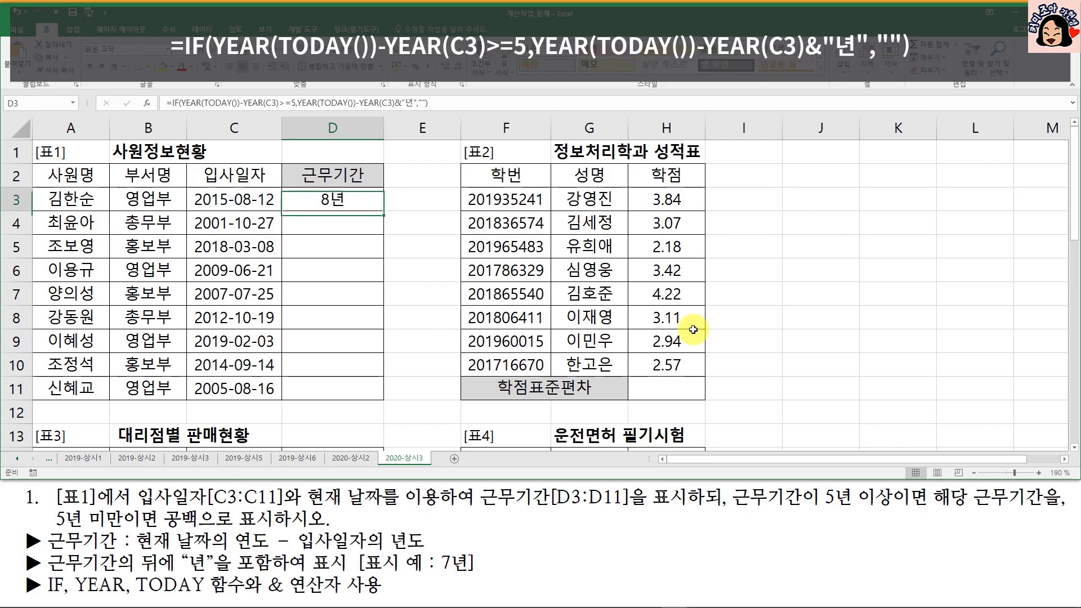
left_click_drag(383, 211, 399, 389)
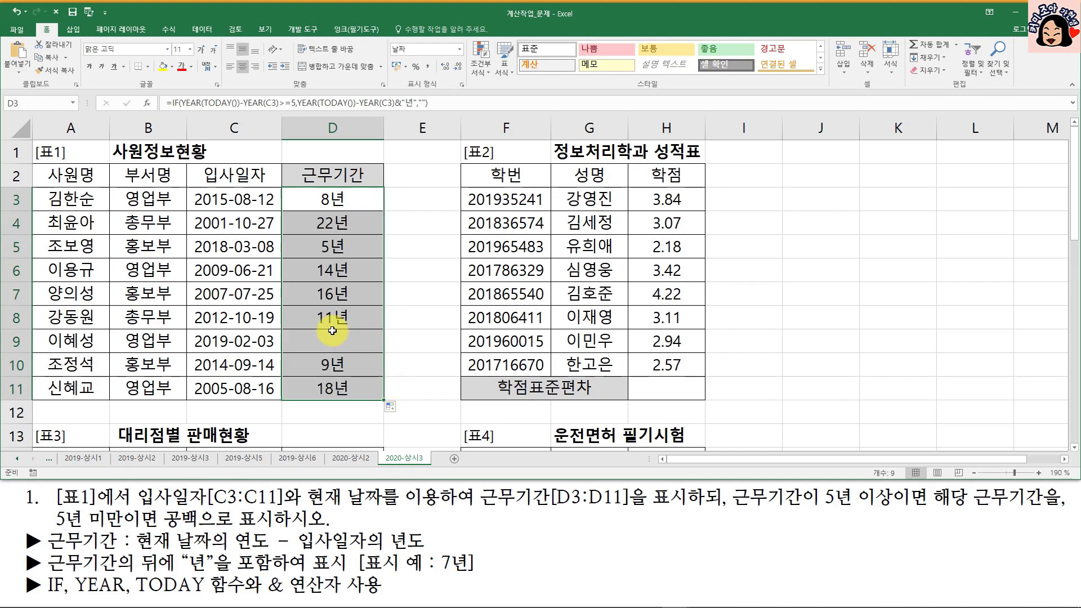
left_click(338, 200)
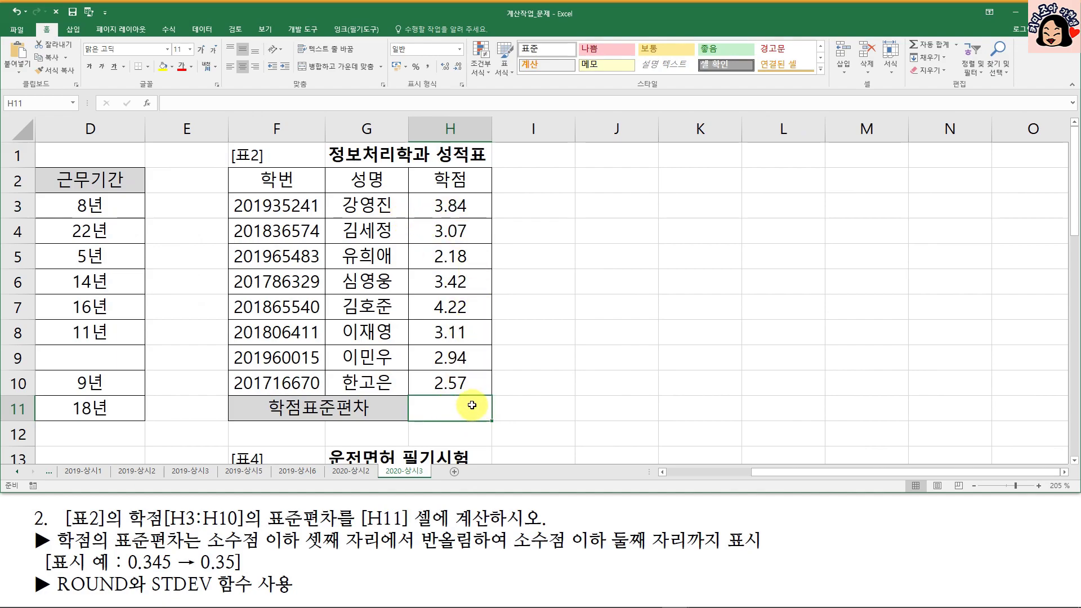
- Enter =STDEV(H3:H10) in H11 for the 학점표준편차
type("=ㄴ")
type("st")
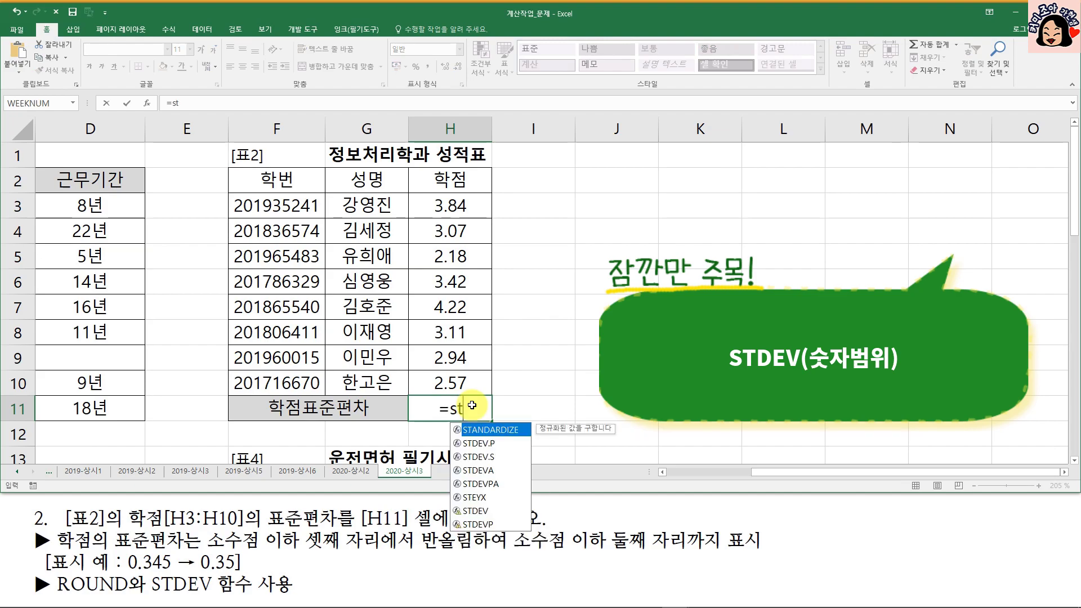
key("Down")
key("Down")
key("Down")
key("Down")
key("Down")
key("Down")
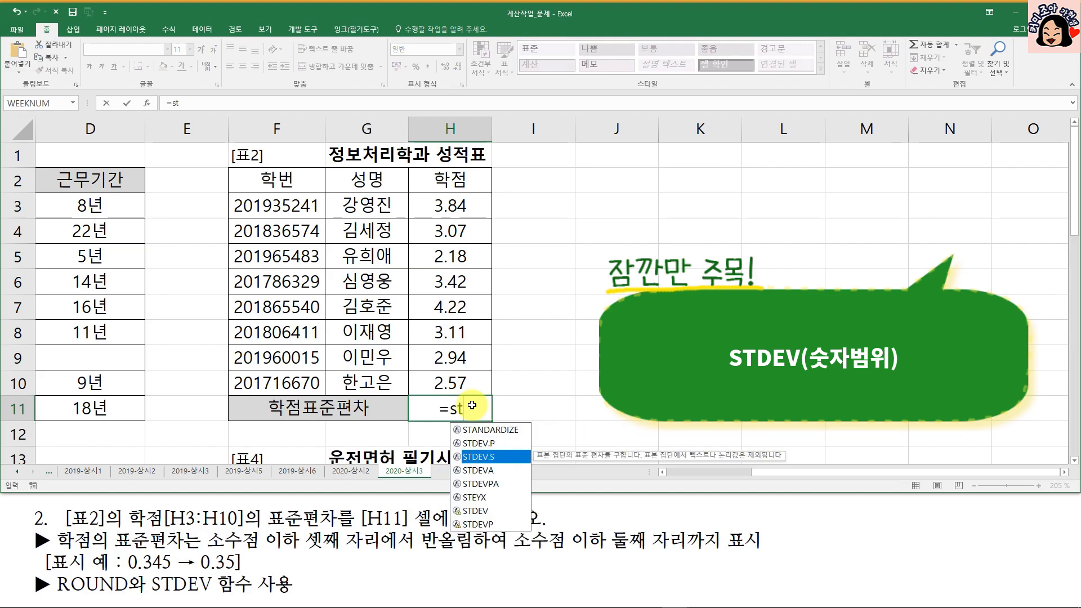
key("Tab")
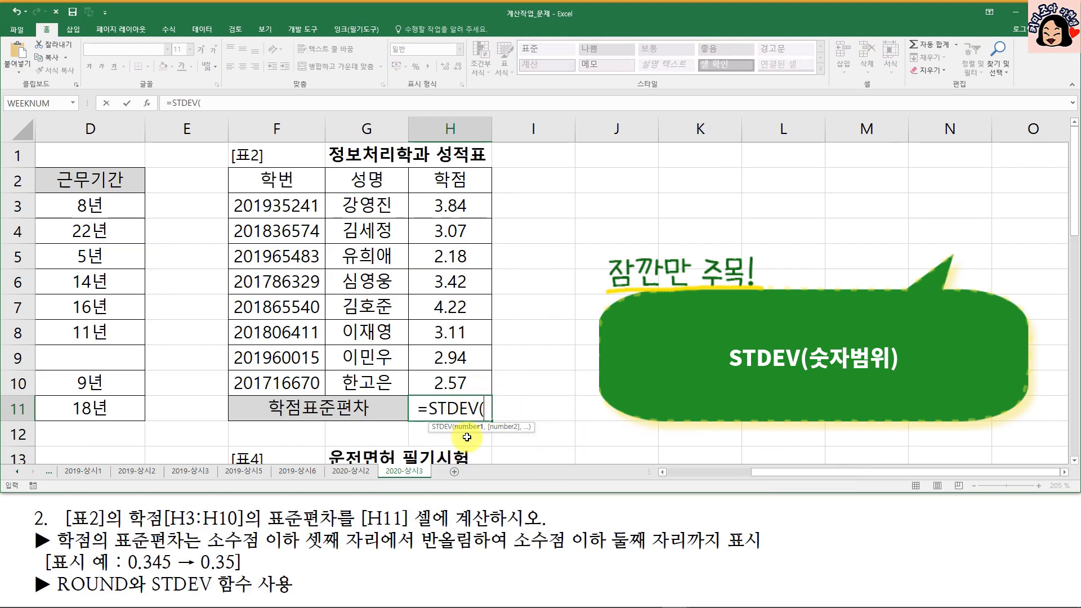
left_click_drag(449, 198, 449, 376)
key("ctrl+Return")
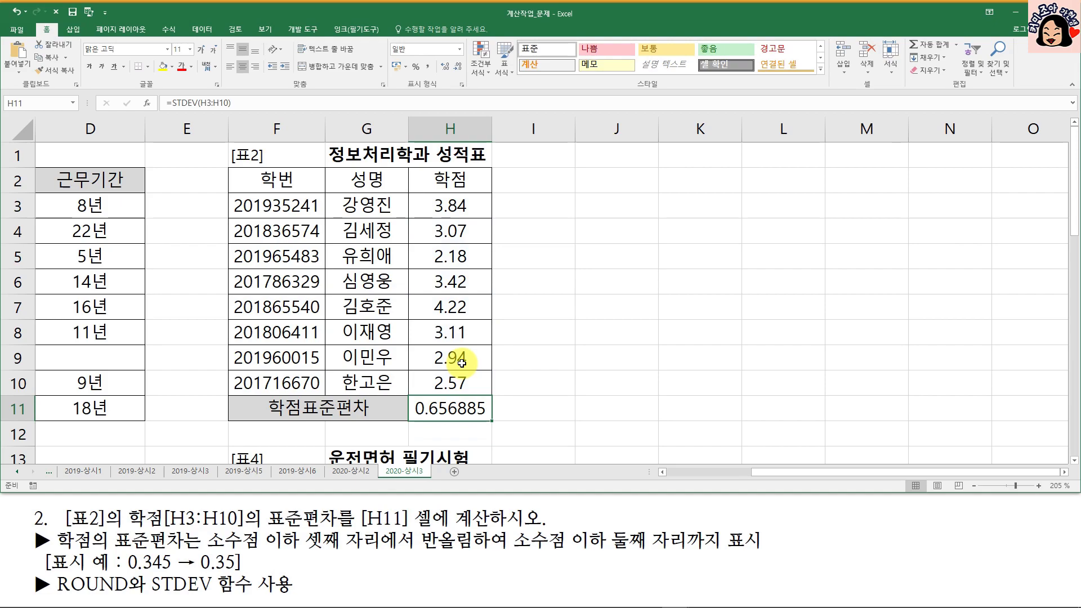
- Wrap the H11 formula in ROUND with two decimal places: =ROUND(STDEV(H3:H10),2)
double_click(463, 407)
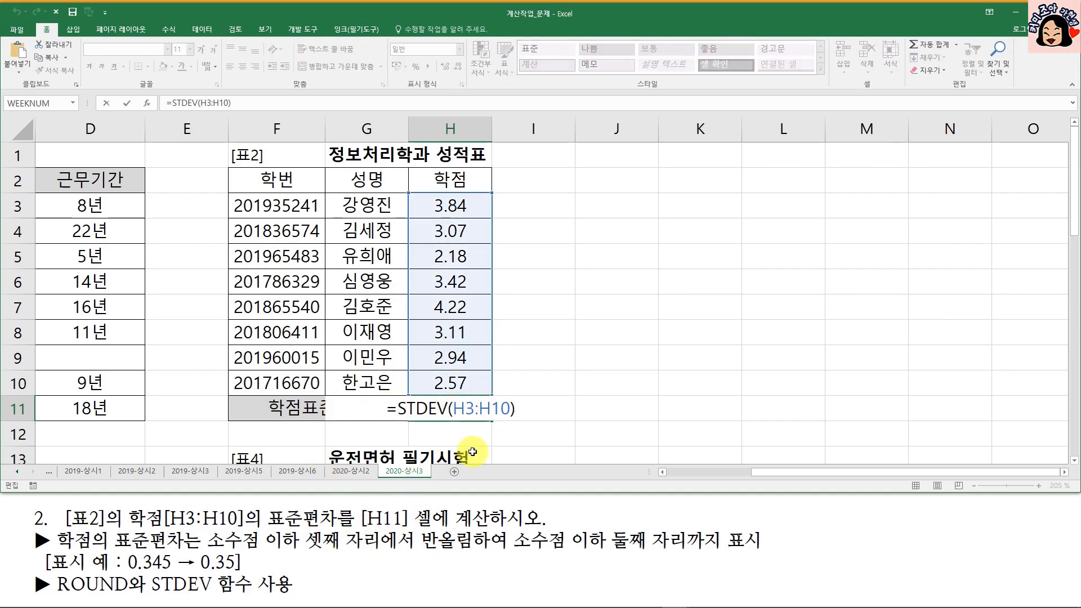
type("rou")
key("Tab")
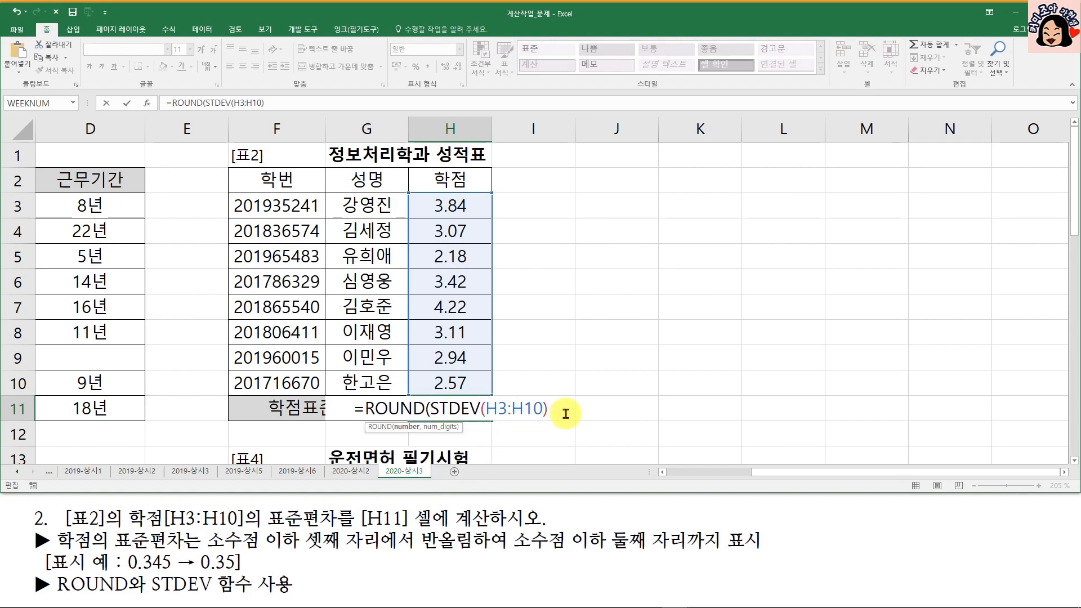
type(",")
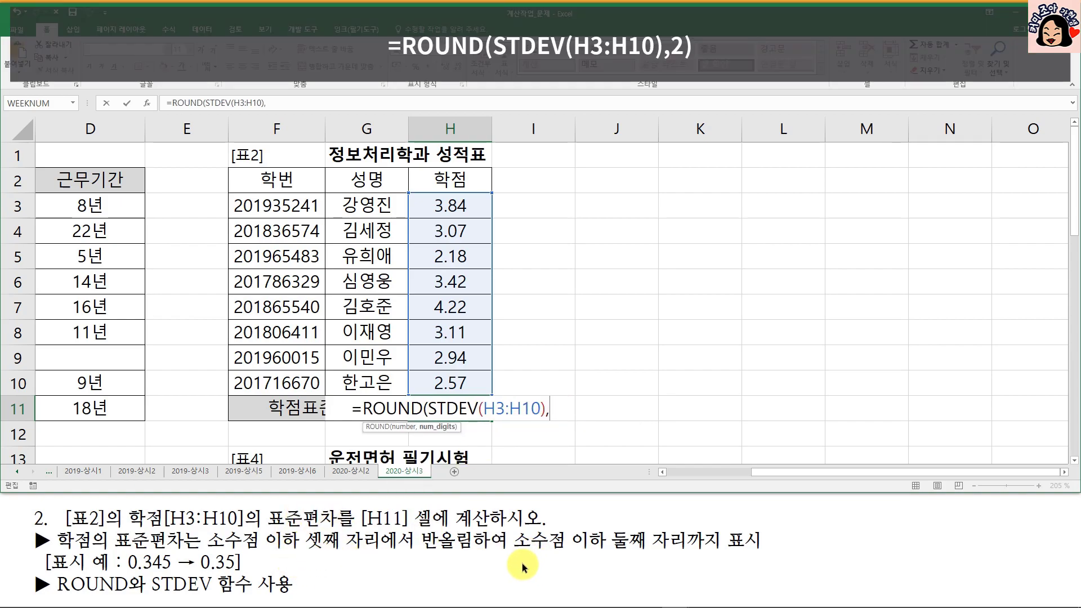
type("2")
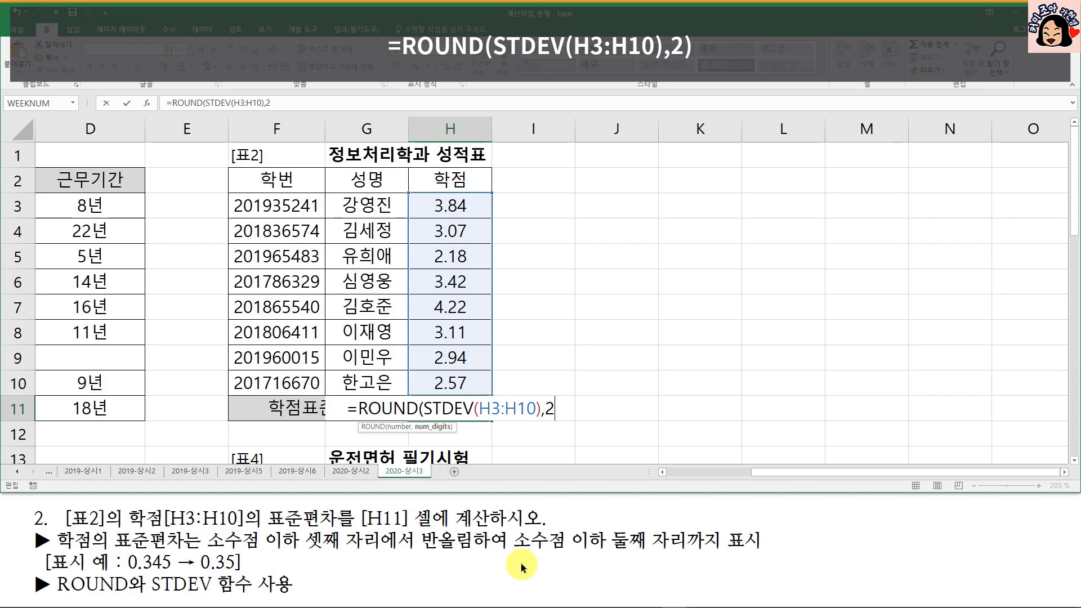
type(")")
key("ctrl+Return")
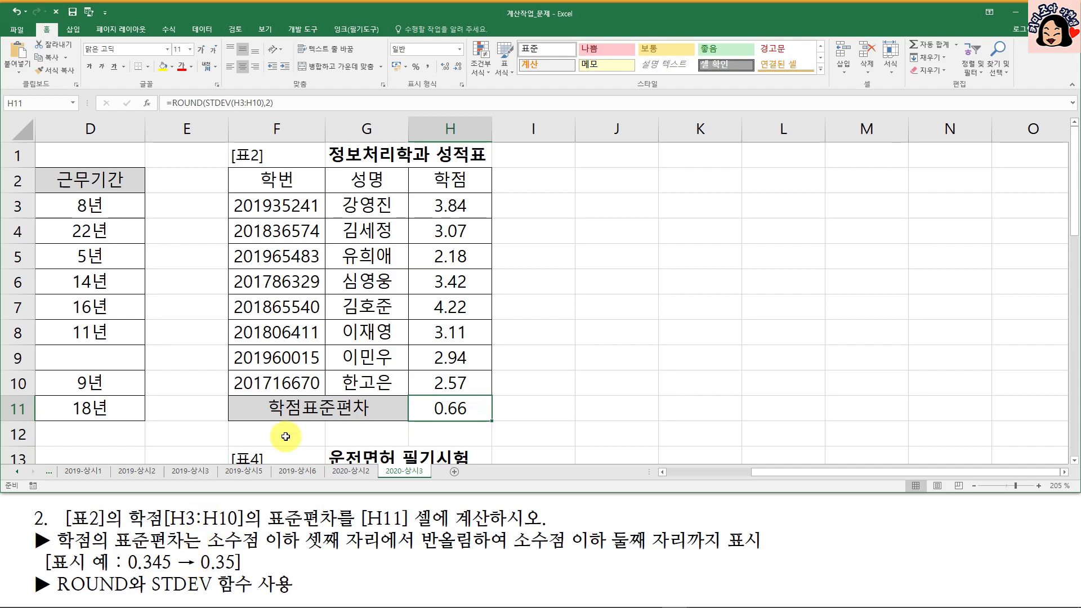
double_click(445, 407)
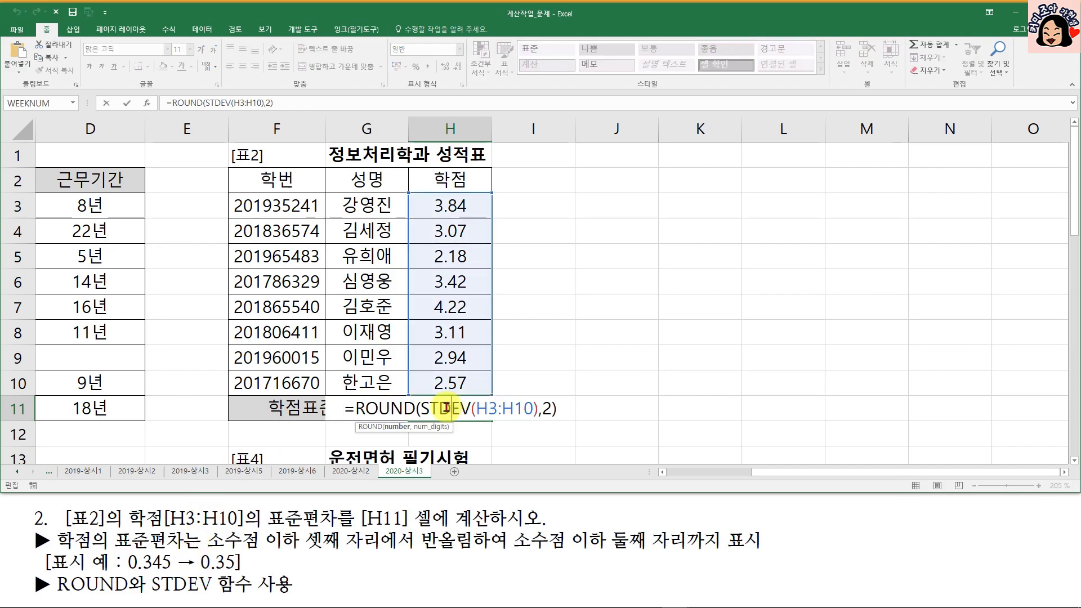
left_click(488, 408)
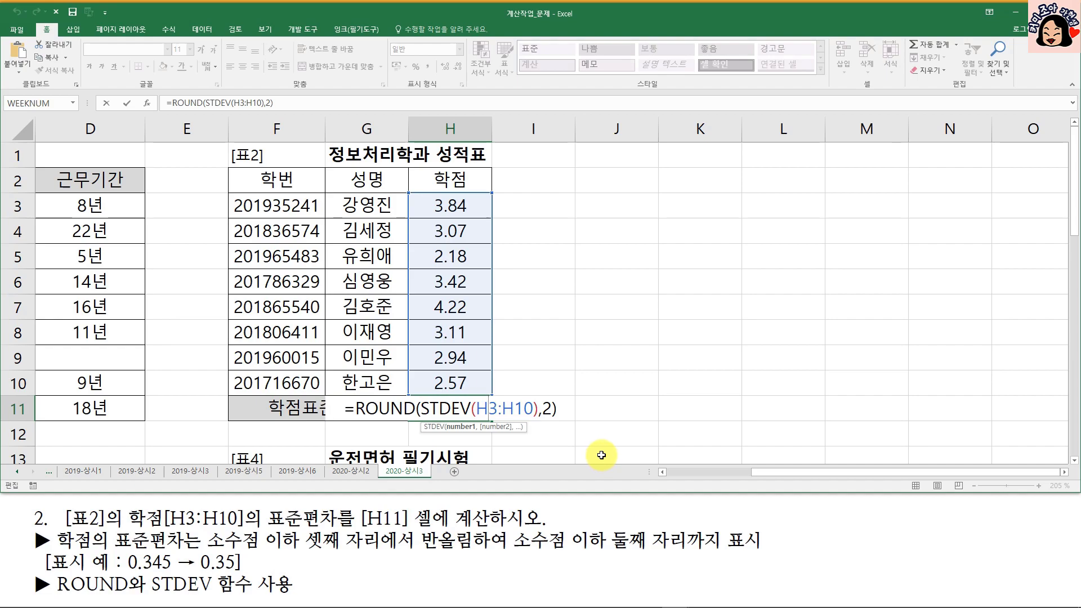
key("Escape")
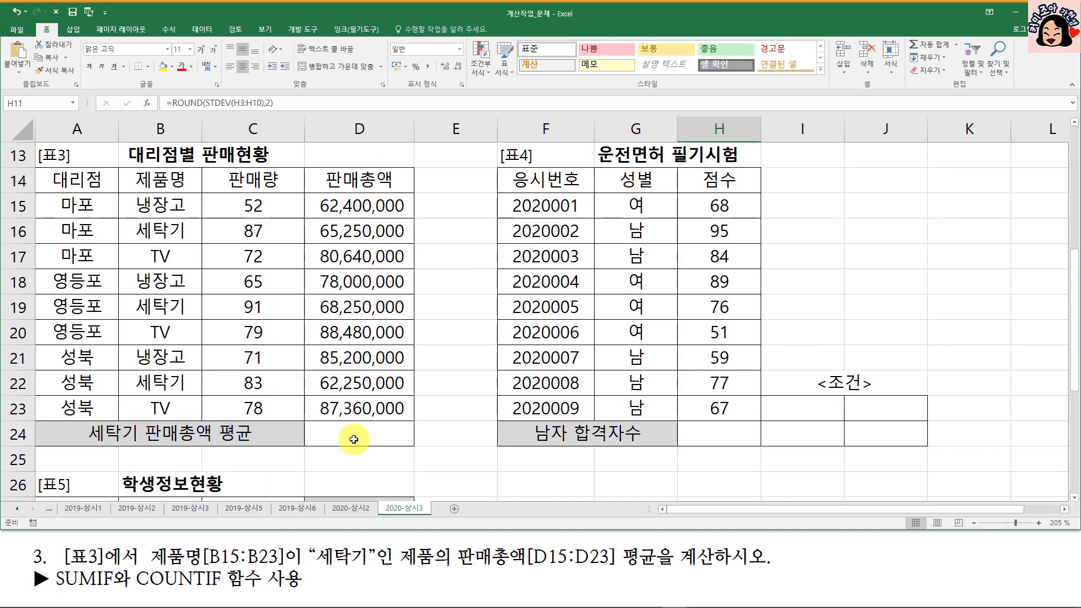
- Select D24, the result cell for 세탁기 판매총액 평균 in [표3]
left_click(354, 438)
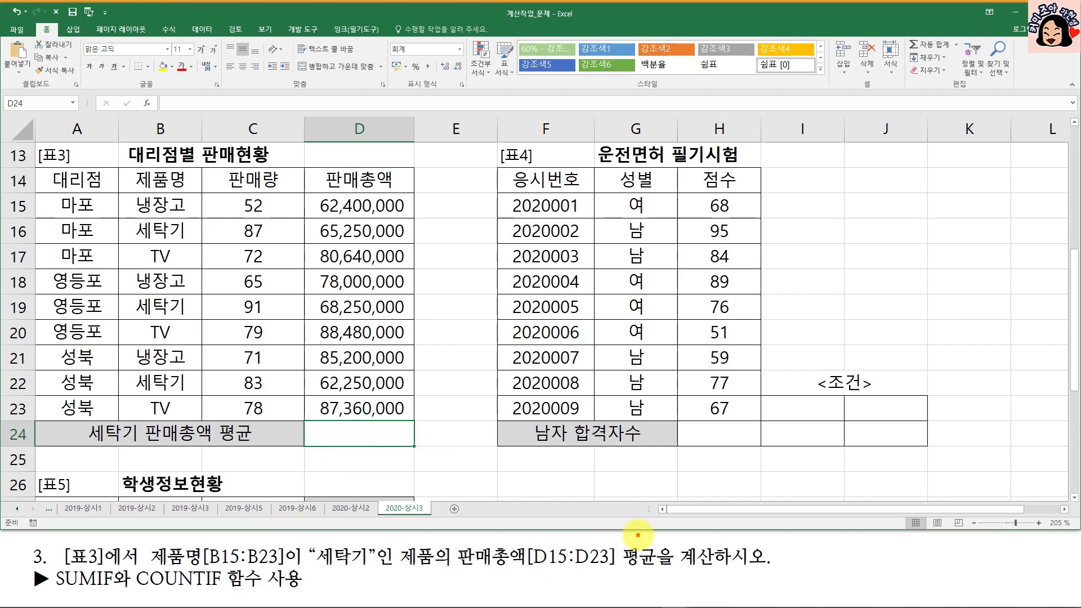
left_click_drag(618, 535, 662, 574)
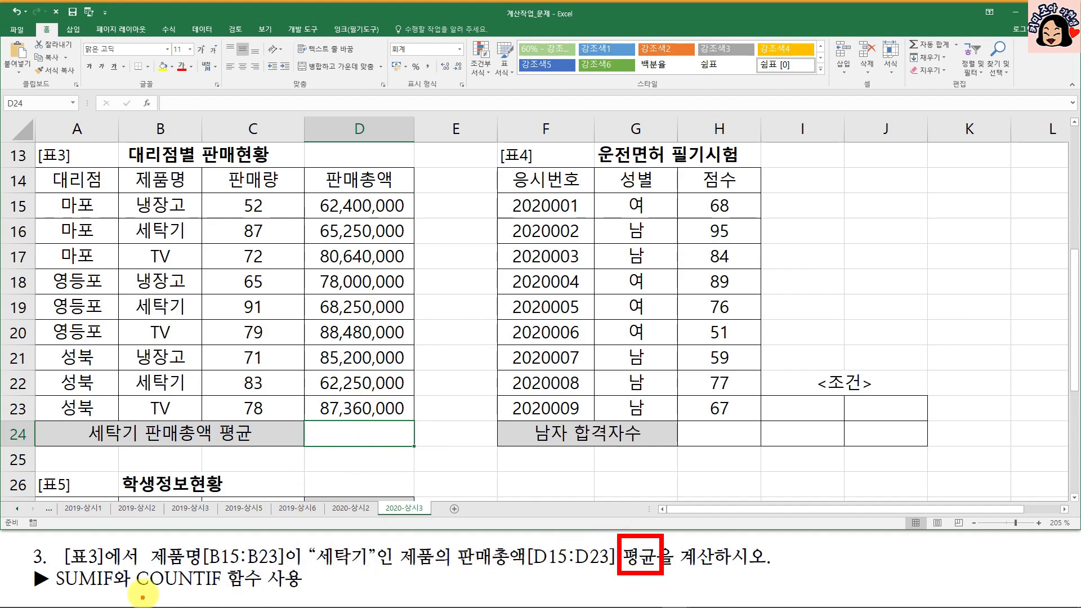
left_click_drag(147, 562, 113, 595)
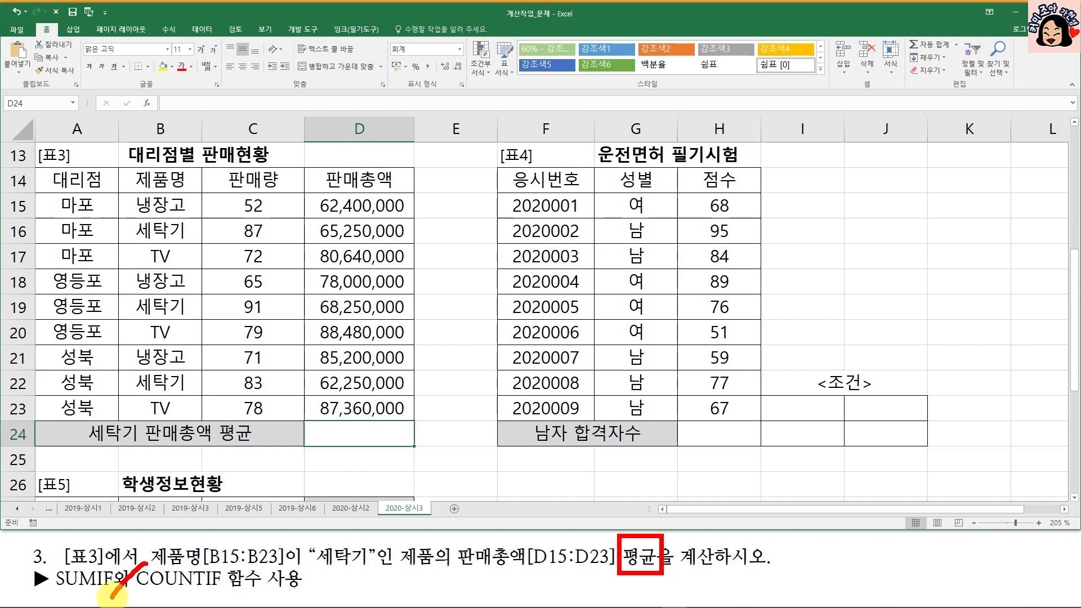
mouse_move(204, 542)
left_mouse_down()
mouse_move(242, 573)
mouse_move(366, 569)
left_mouse_up()
left_click_drag(527, 535, 615, 573)
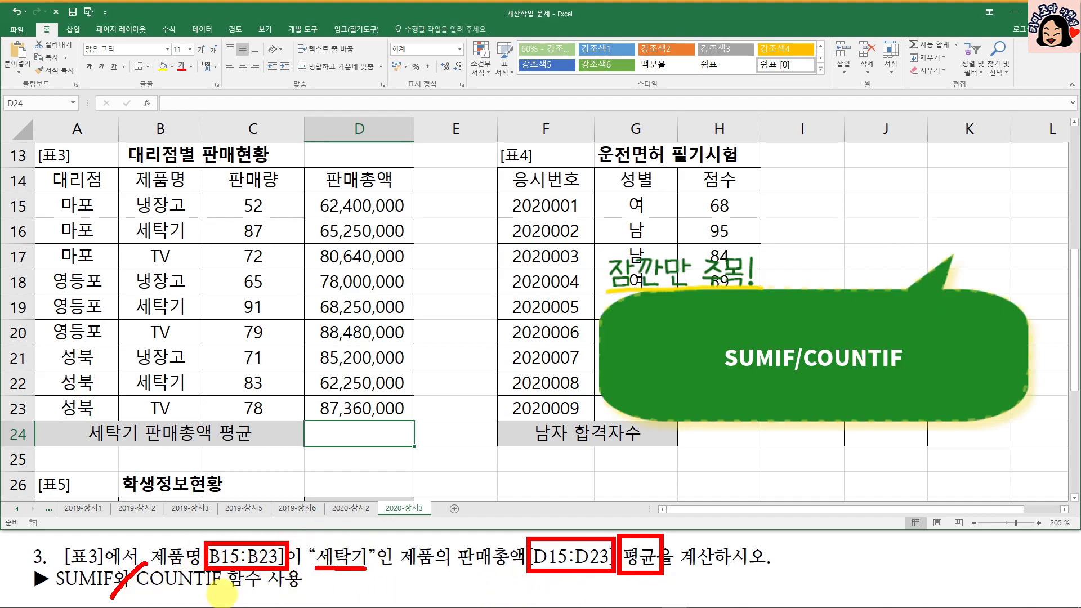
key("Escape")
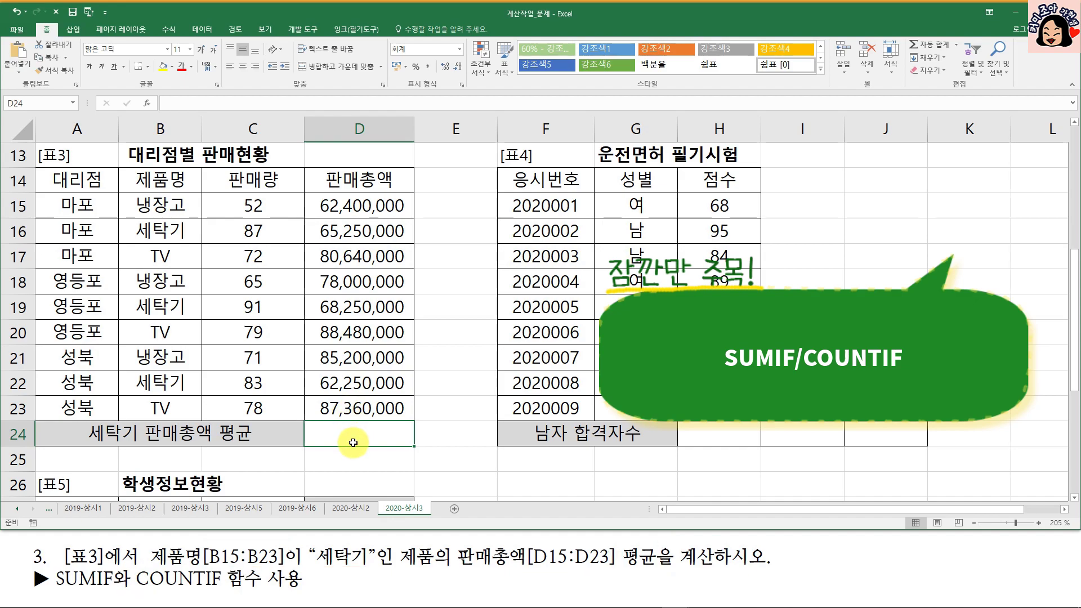
- Enter =SUMIF(B15:B23,B16,D15:D23) in D24 to total the 판매총액 of the 세탁기 rows
type("=SUMIF(")
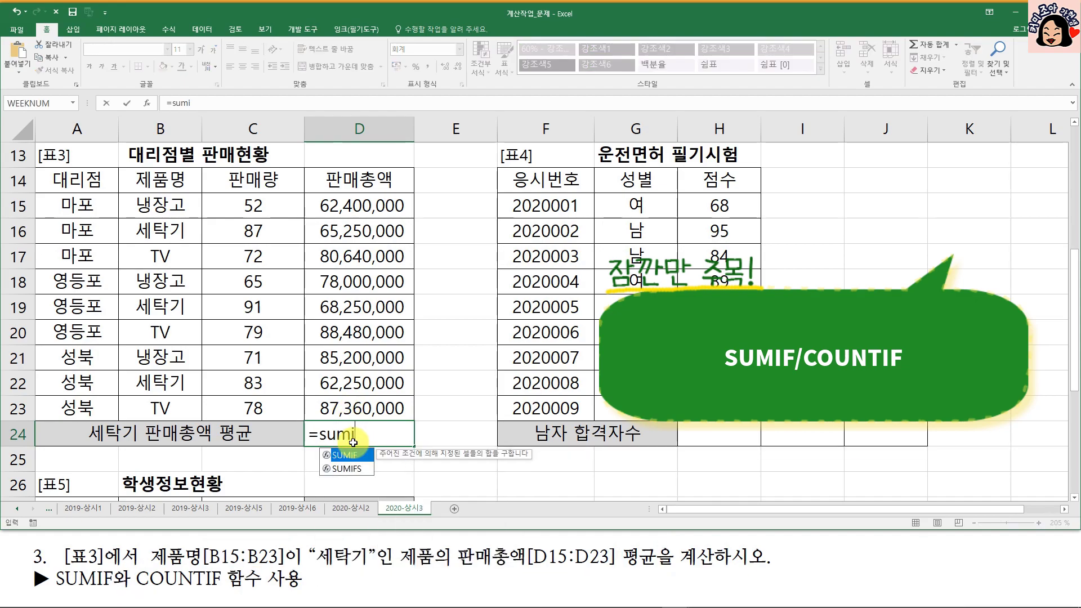
left_click_drag(158, 203, 167, 401)
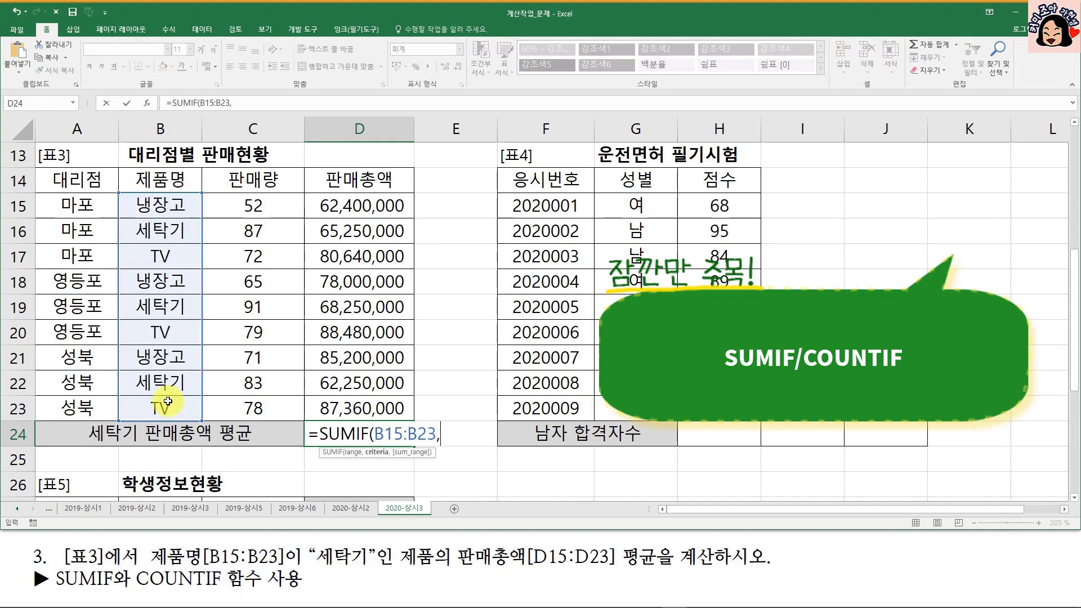
type(",")
left_click(186, 233)
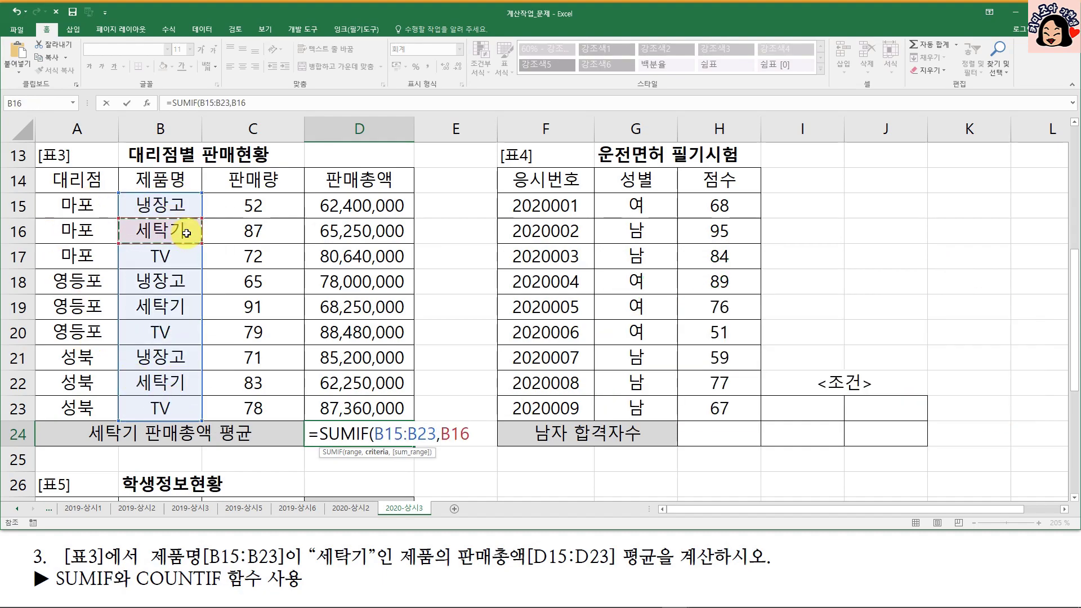
type(",")
left_click_drag(360, 206, 367, 405)
key("Return")
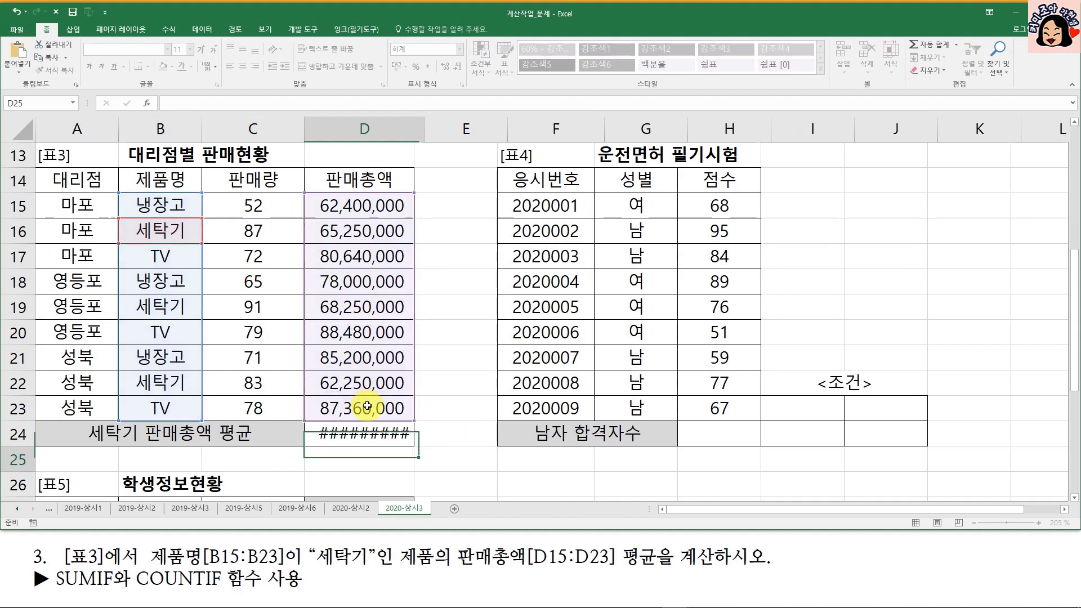
- Divide the SUMIF total in D24 by the 세탁기 row count: =SUMIF(B15:B23,B16,D15:D23)/COUNTIF(B15:B23,B16)
left_click(416, 439)
double_click(415, 439)
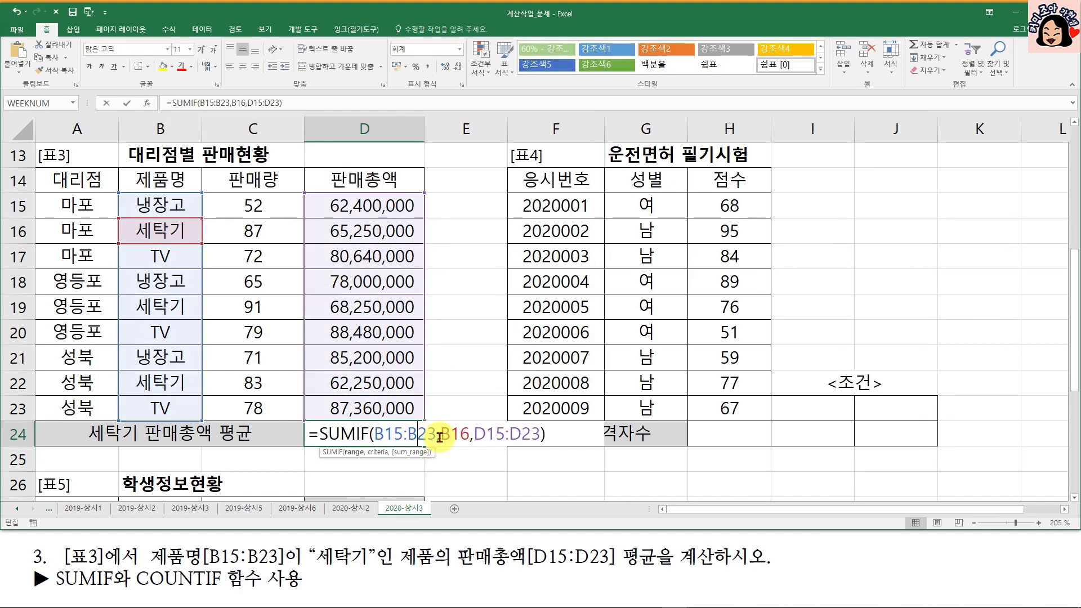
type("/")
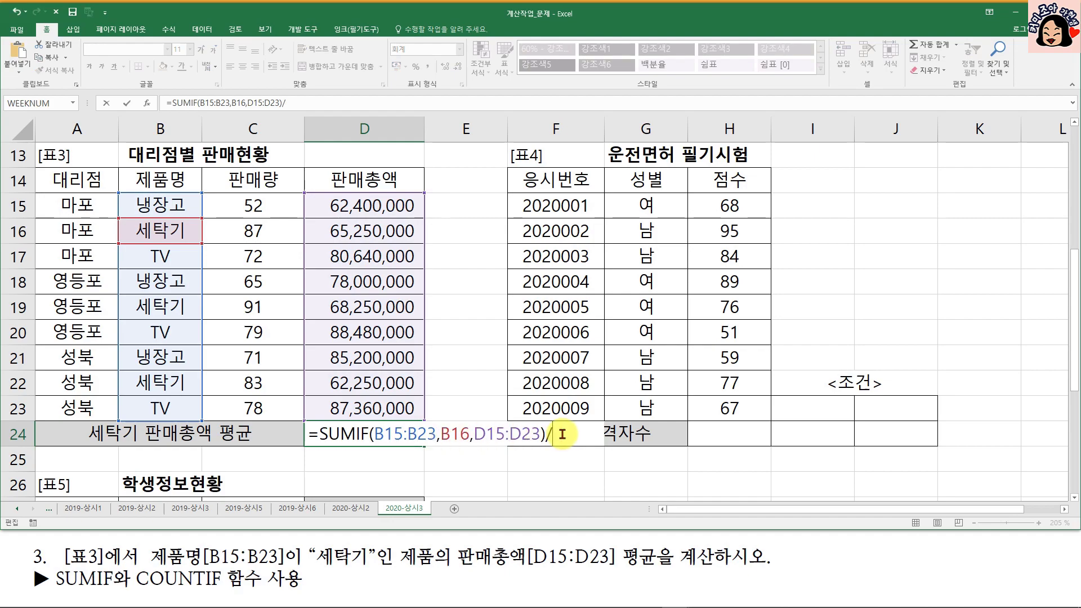
type("COUNTIF(")
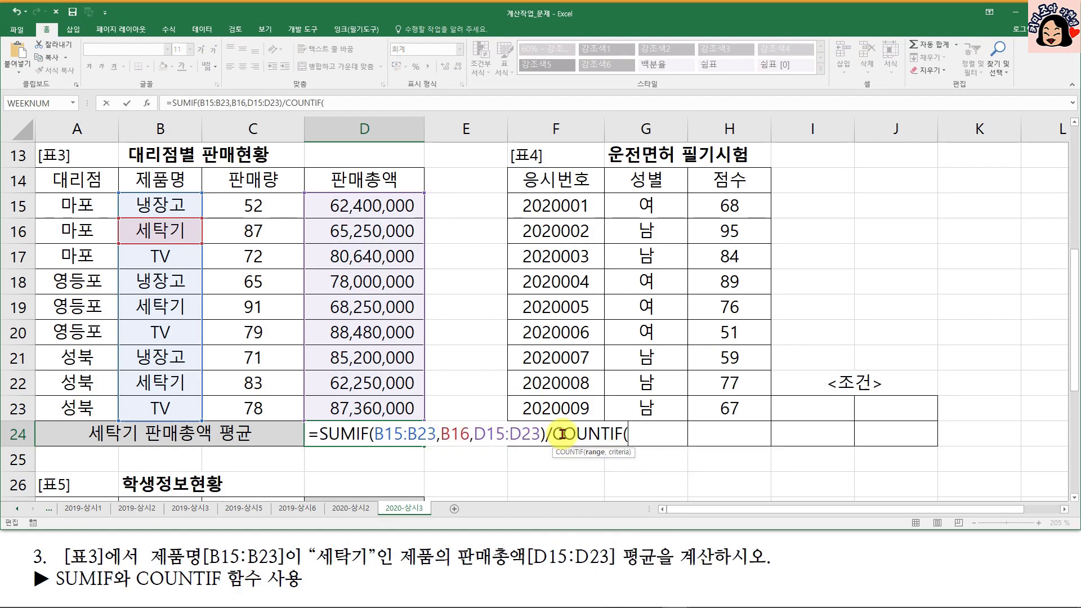
left_click_drag(161, 205, 168, 404)
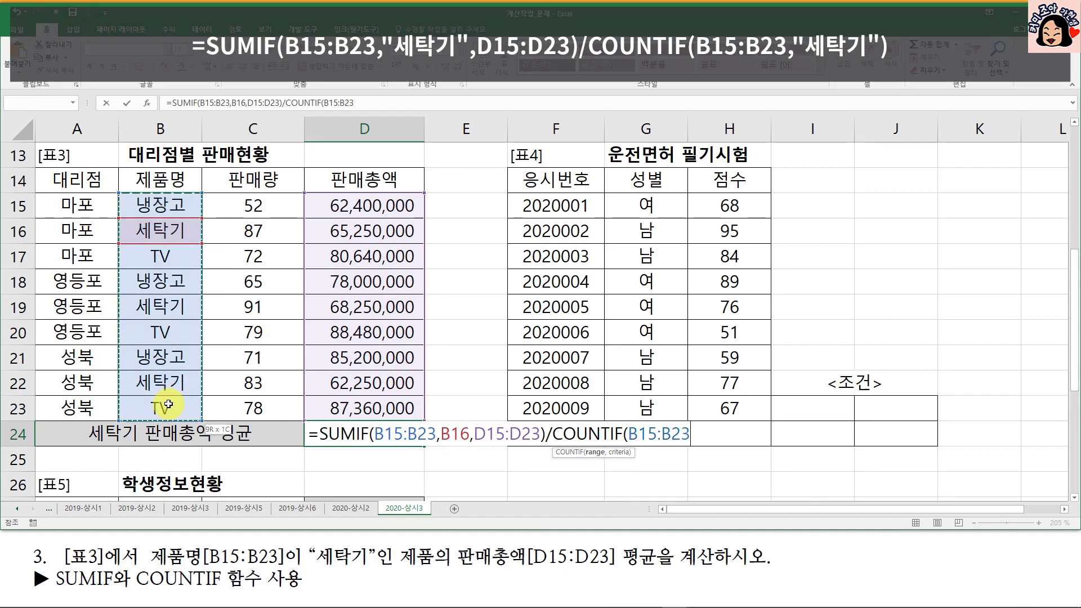
type(",")
left_click(170, 230)
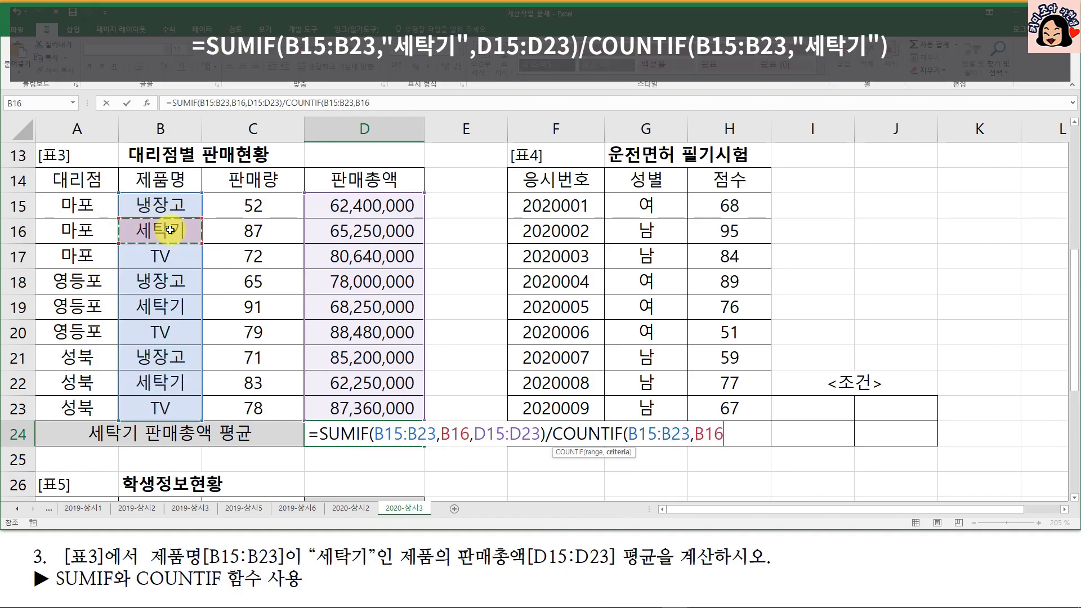
type(")")
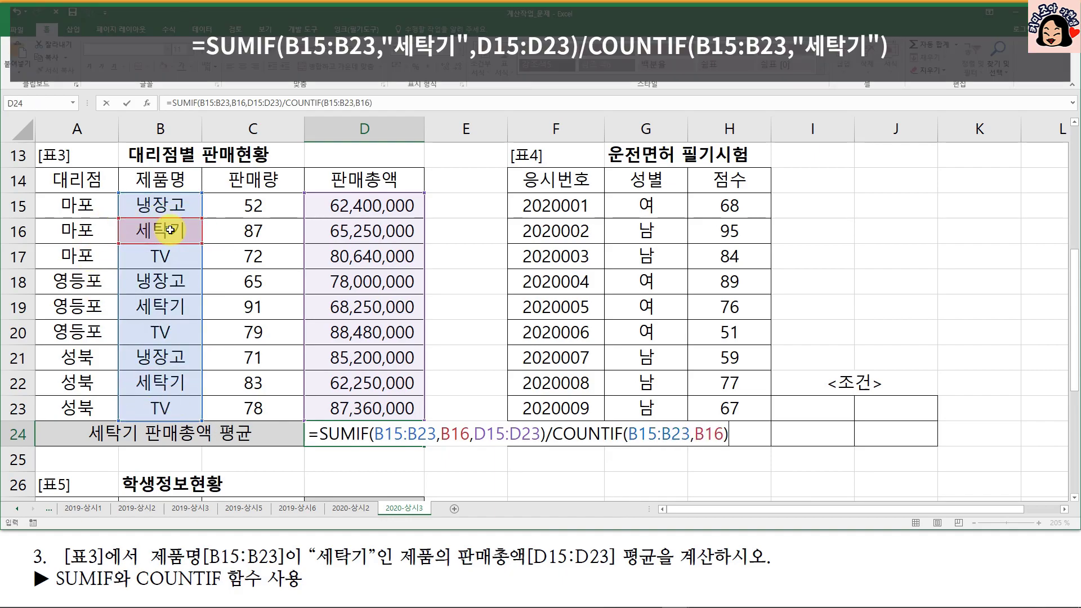
key("ctrl+Return")
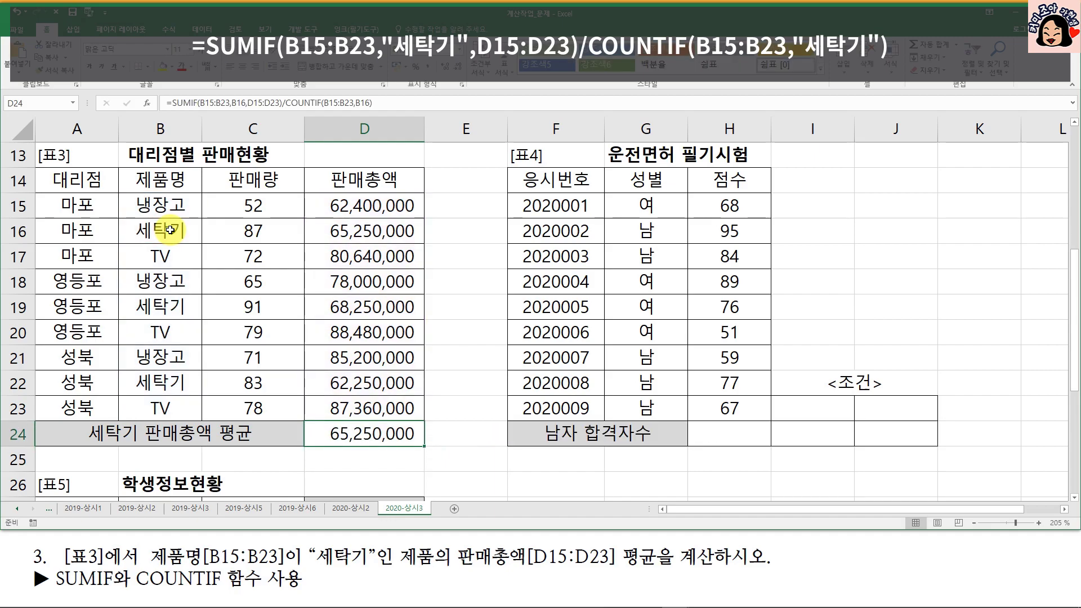
- Review the D24 formula, comparing the range and criteria arguments of SUMIF and COUNTIF and the D15:D23 sum range
double_click(381, 436)
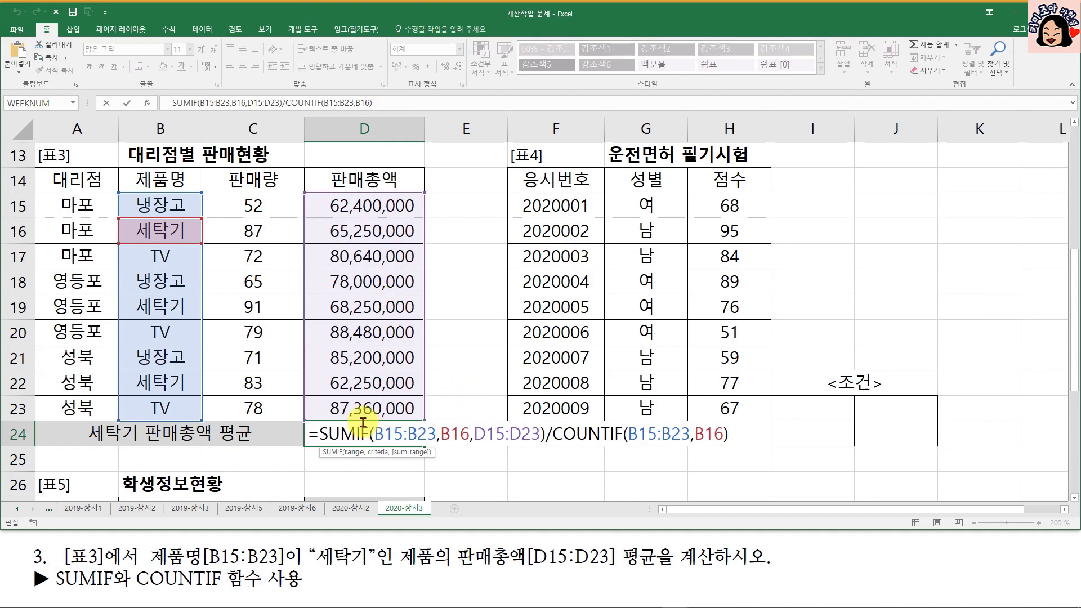
left_click_drag(319, 436, 750, 436)
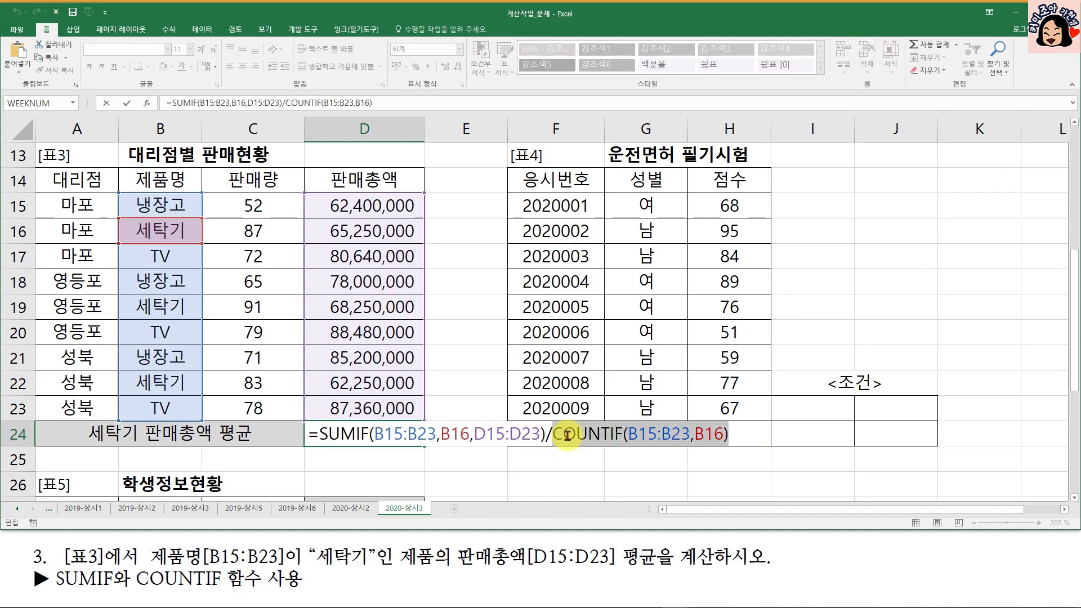
left_click(545, 438)
left_click_drag(374, 435, 470, 434)
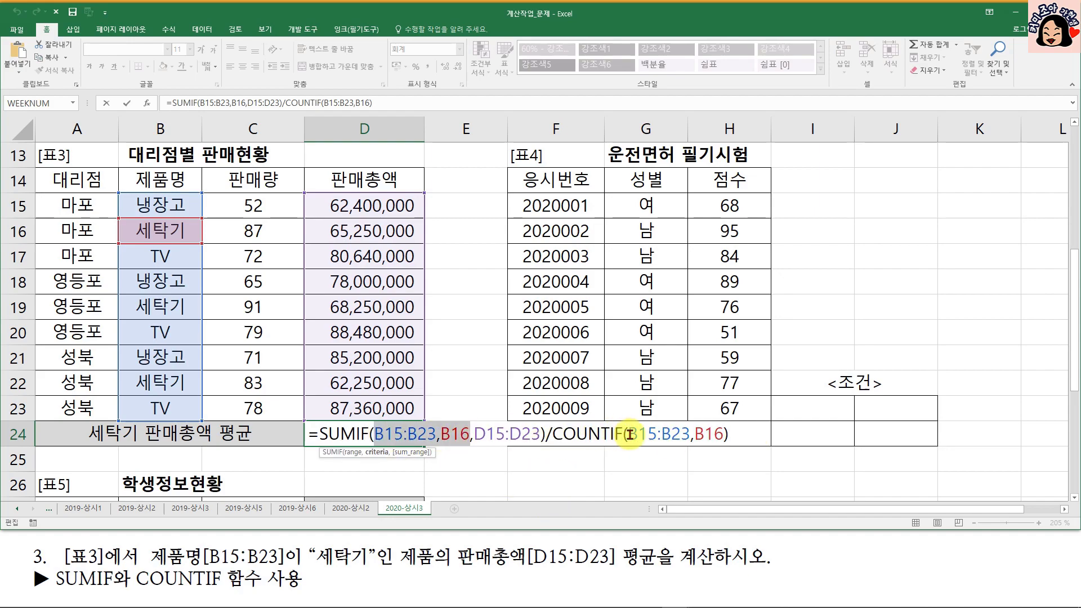
left_click_drag(627, 434, 727, 435)
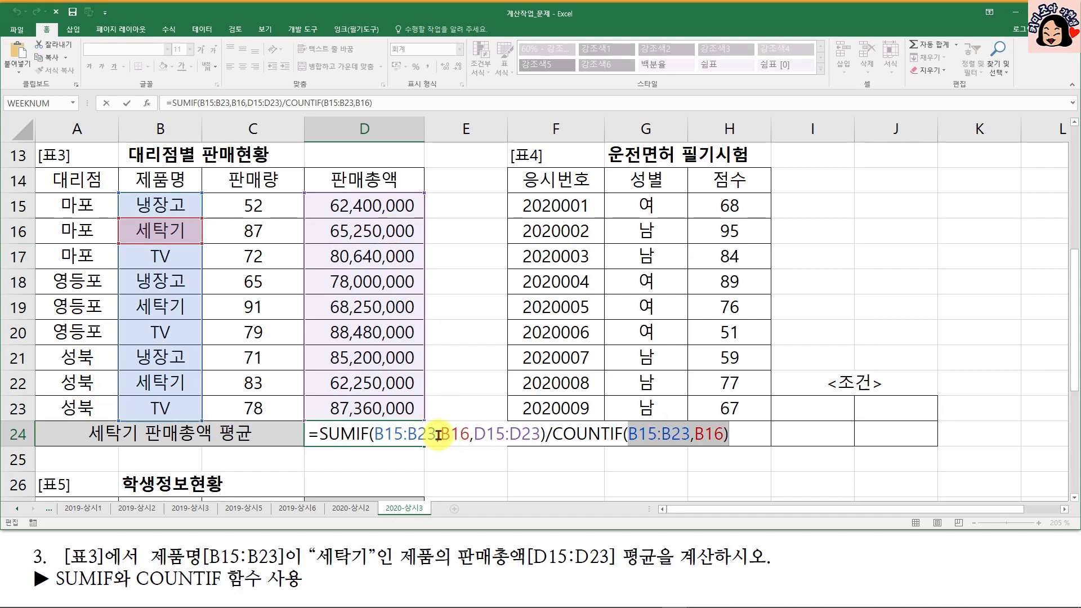
left_click(349, 435)
left_click_drag(474, 434, 523, 434)
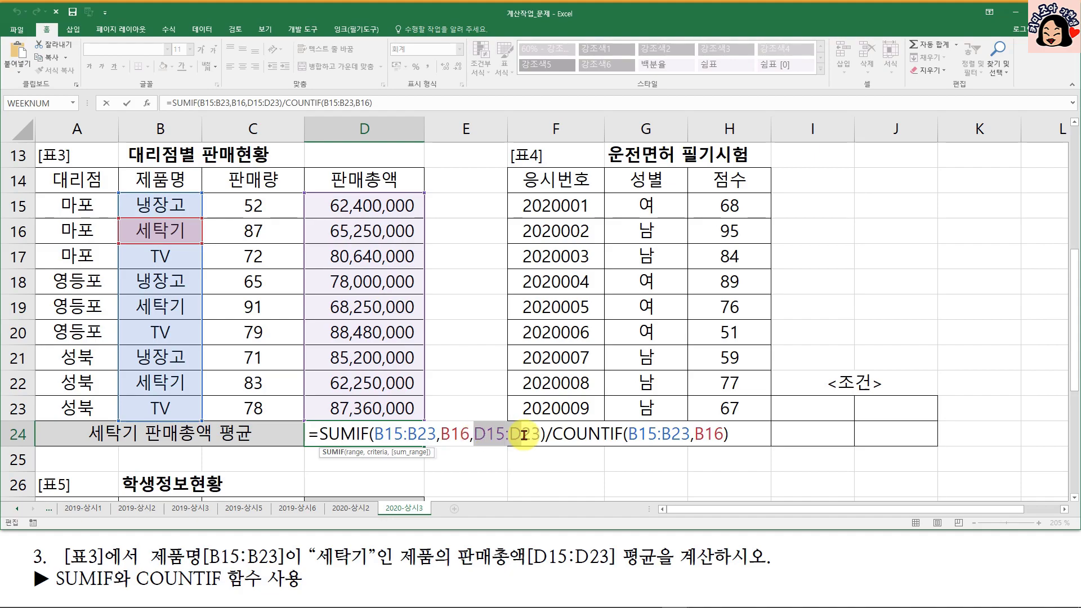
key("Return")
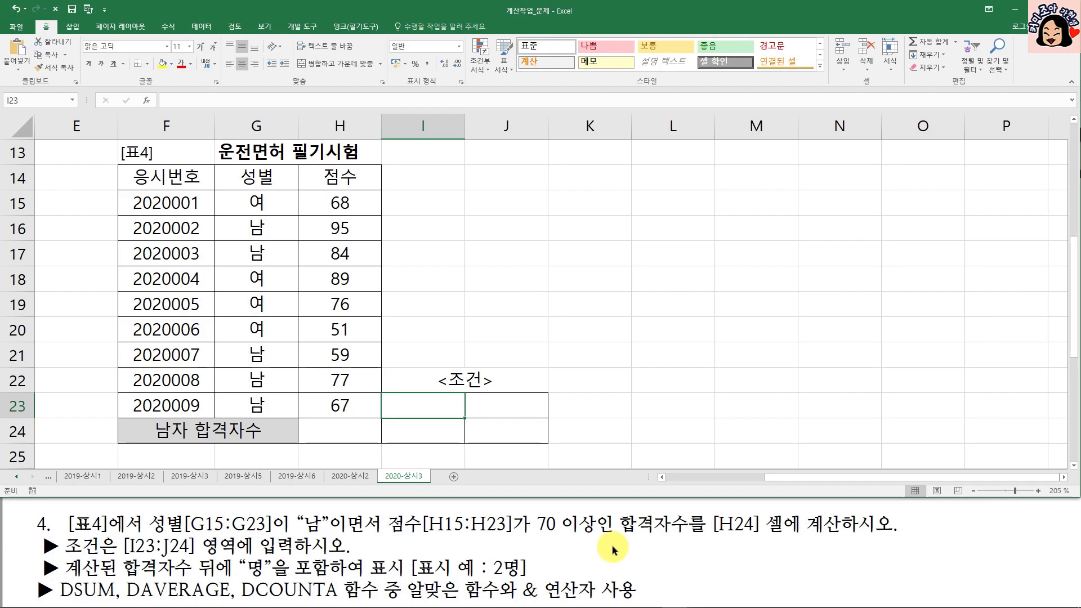
- Enter the first criteria column of the <조건> range for [표4]: 성별 in I23 and 남 in I24
left_click_drag(436, 401, 491, 423)
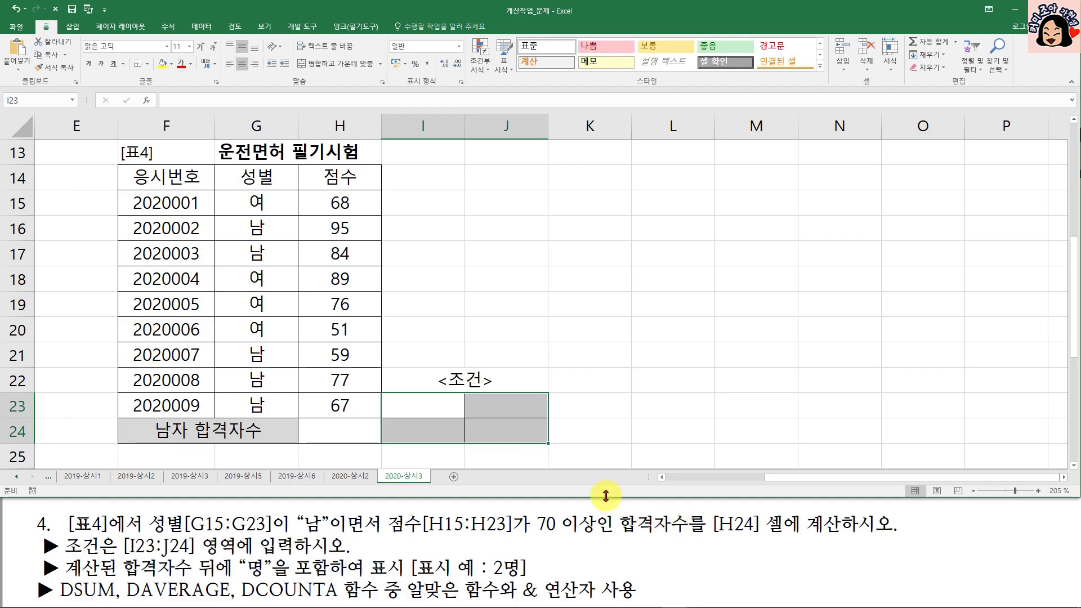
left_click(434, 410)
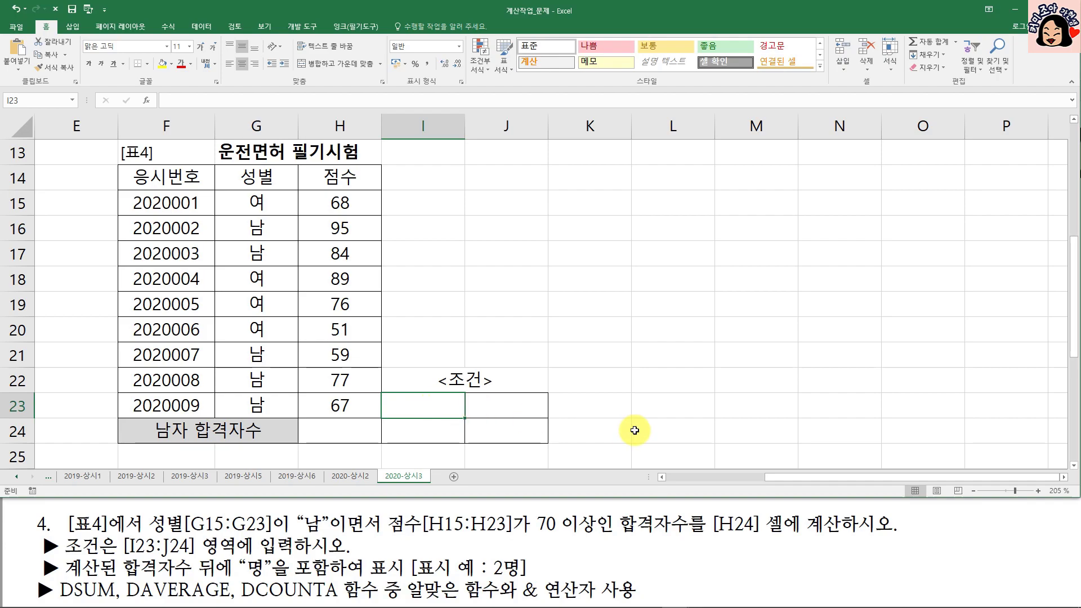
type("t성별")
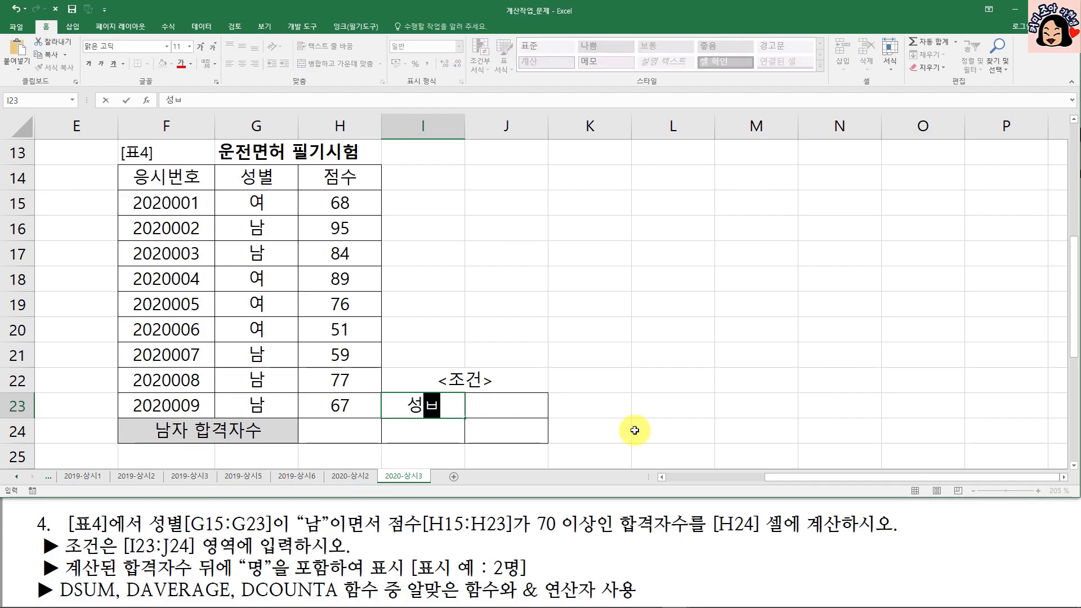
key("Return")
type("남")
key("Tab")
- Complete the <조건> range with the score criterion: 점수 in J23 and >=70 in J24
key("Up")
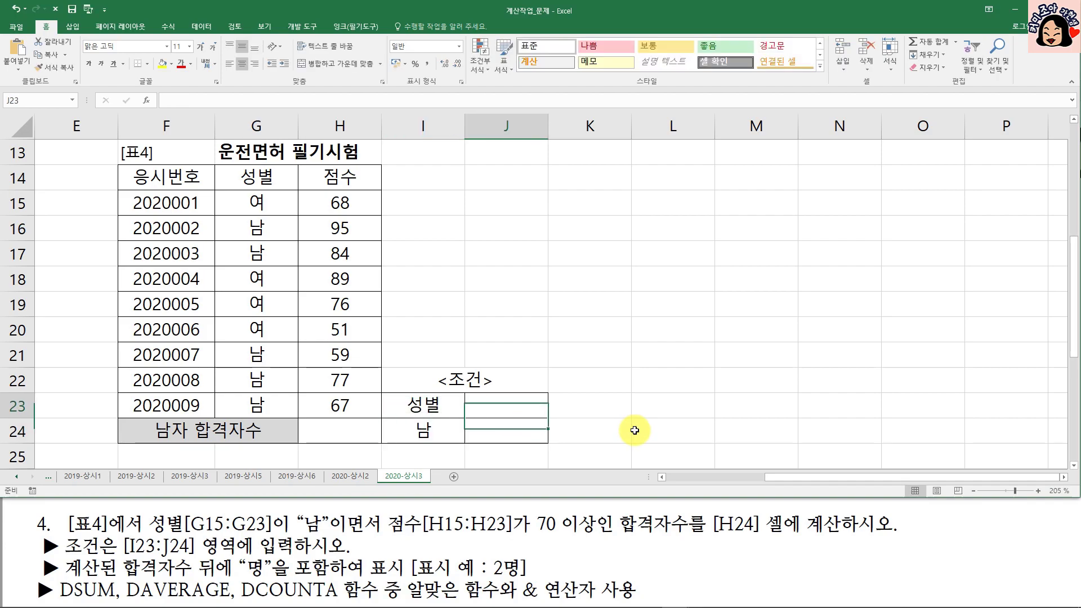
type("점수")
key("Return")
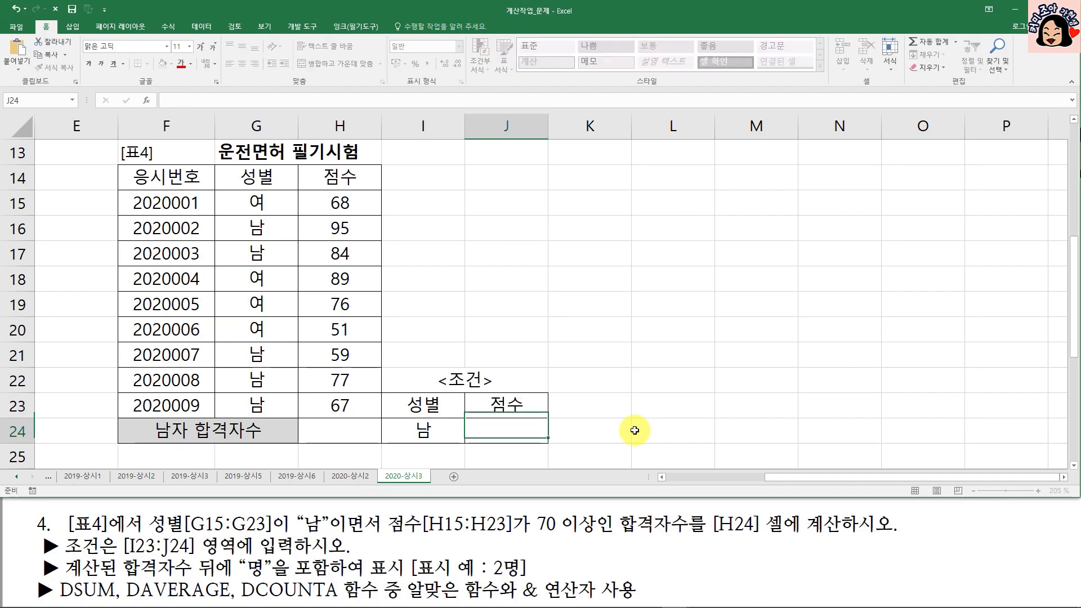
type(">=70")
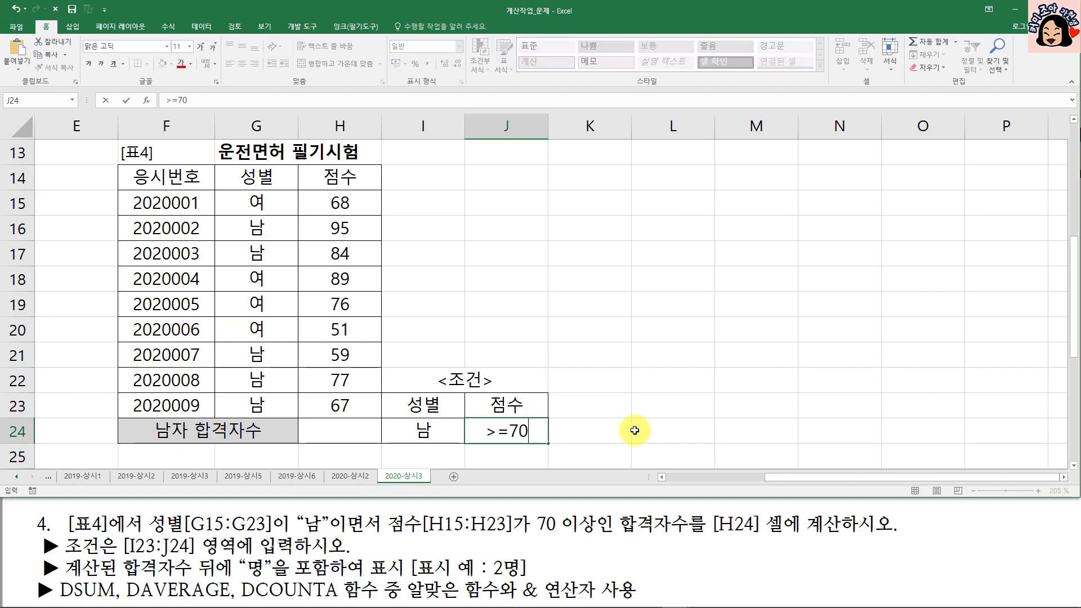
left_click(637, 393)
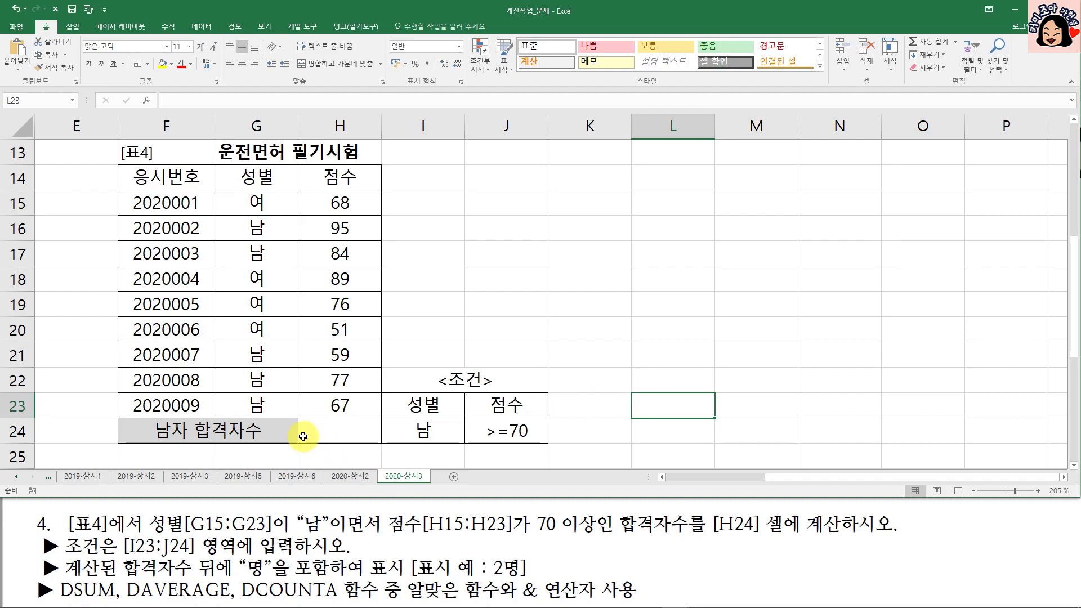
- Enter =DCOUNTA(F14:H23,F14,I23:J24) in H24 to count the 남자 합격자수
left_click(333, 432)
type("=dco")
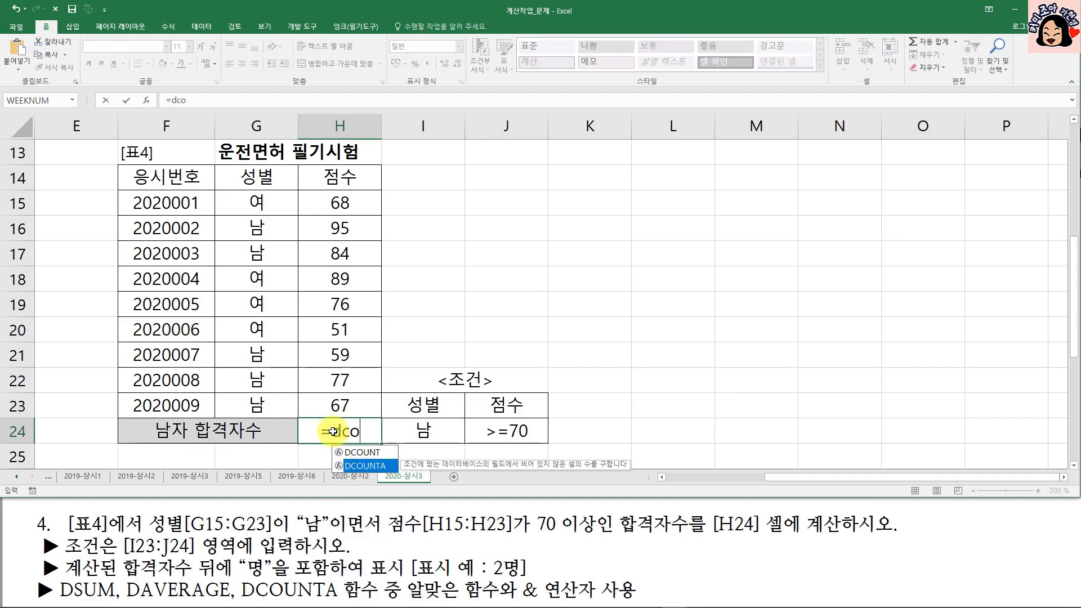
double_click(365, 465)
left_click_drag(180, 176, 323, 397)
type(",")
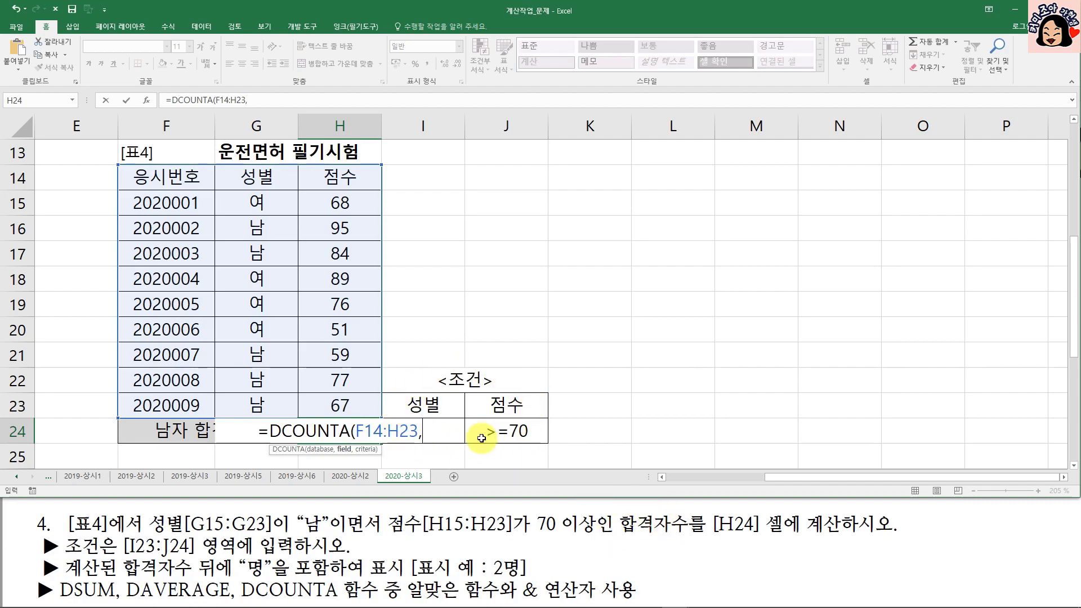
left_click(179, 187)
type(",")
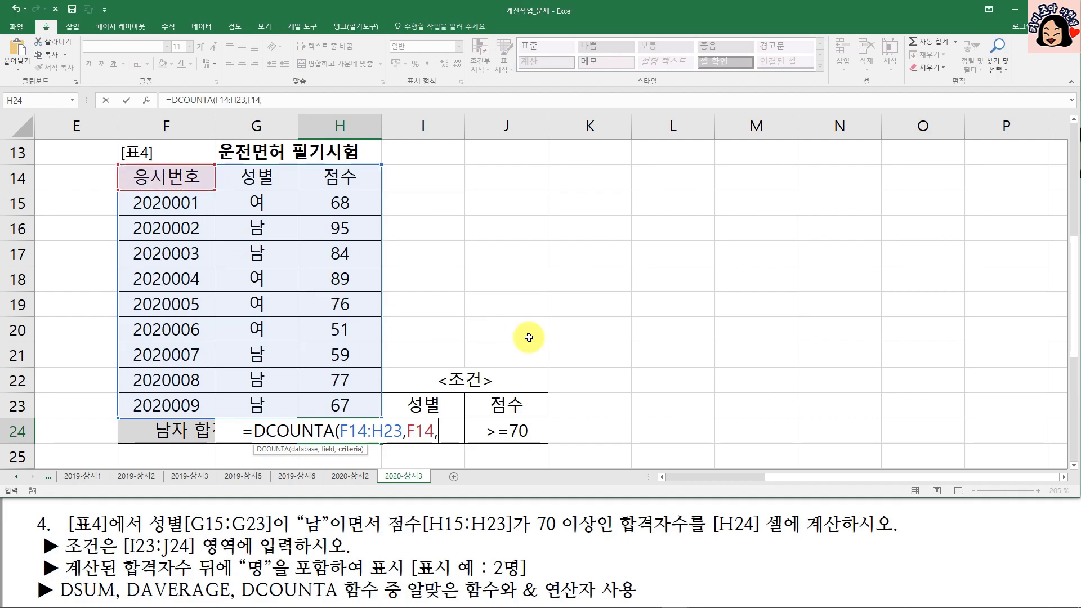
left_click_drag(440, 401, 513, 427)
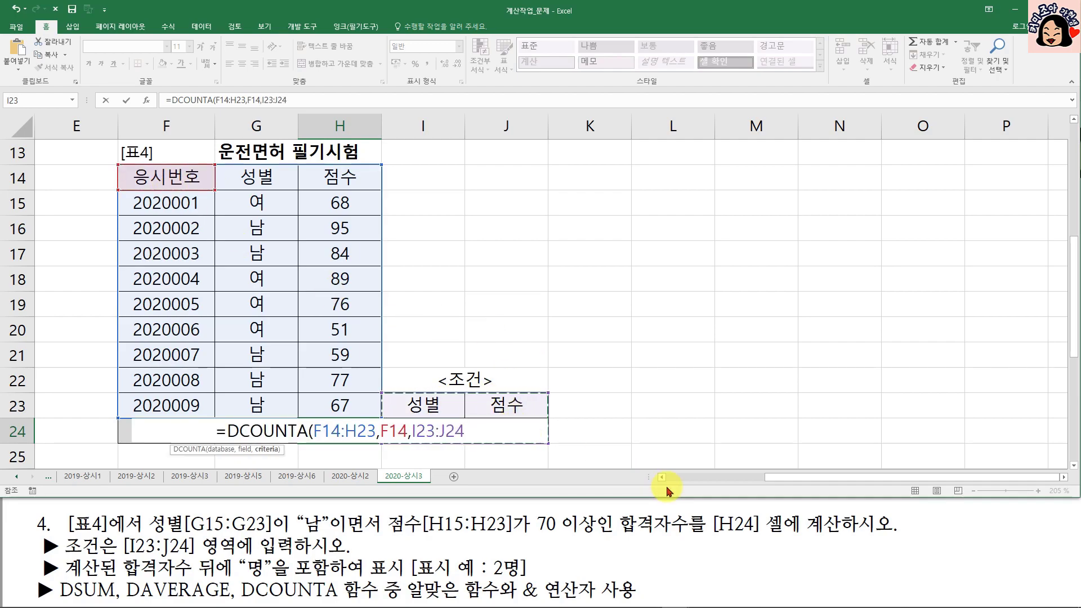
type(")")
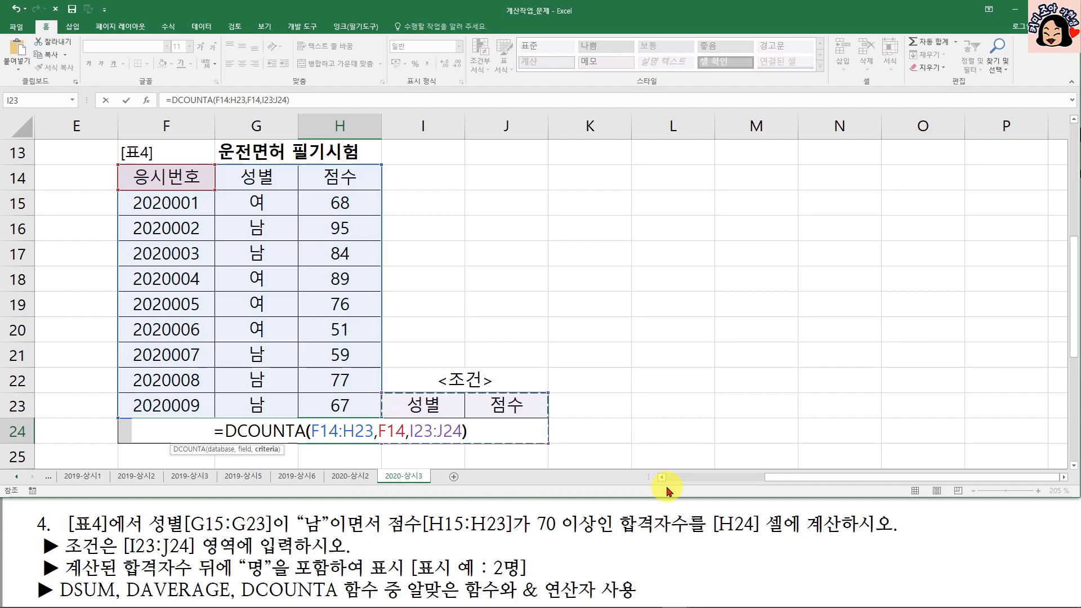
key("ctrl+Return")
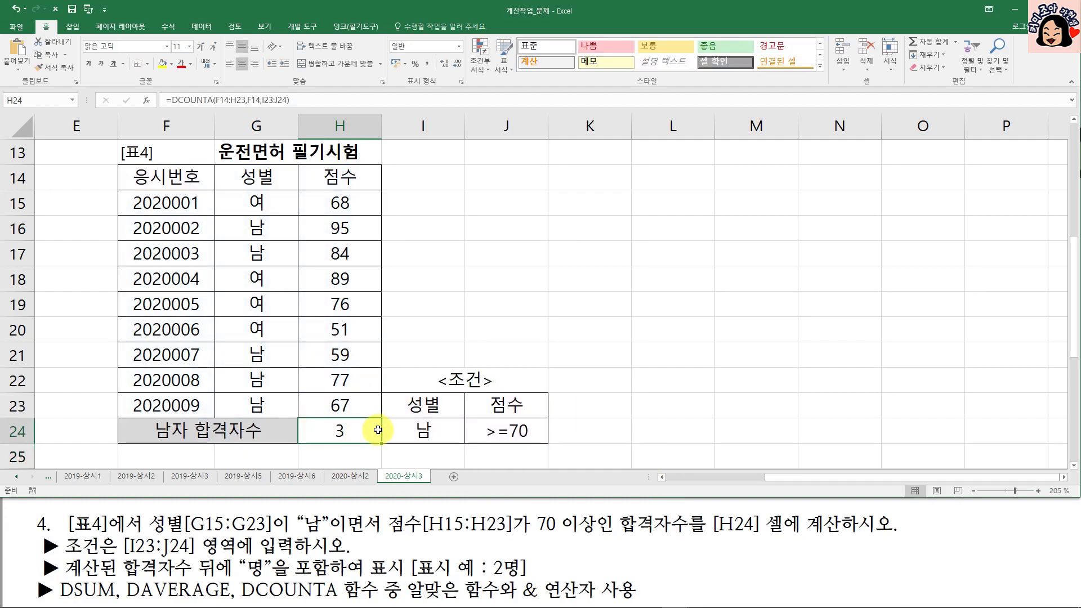
- Append the unit 명 to the H24 result with the & operator: =DCOUNTA(F14:H23,F14,I23:J24)&"명"
double_click(357, 433)
type("&\"")
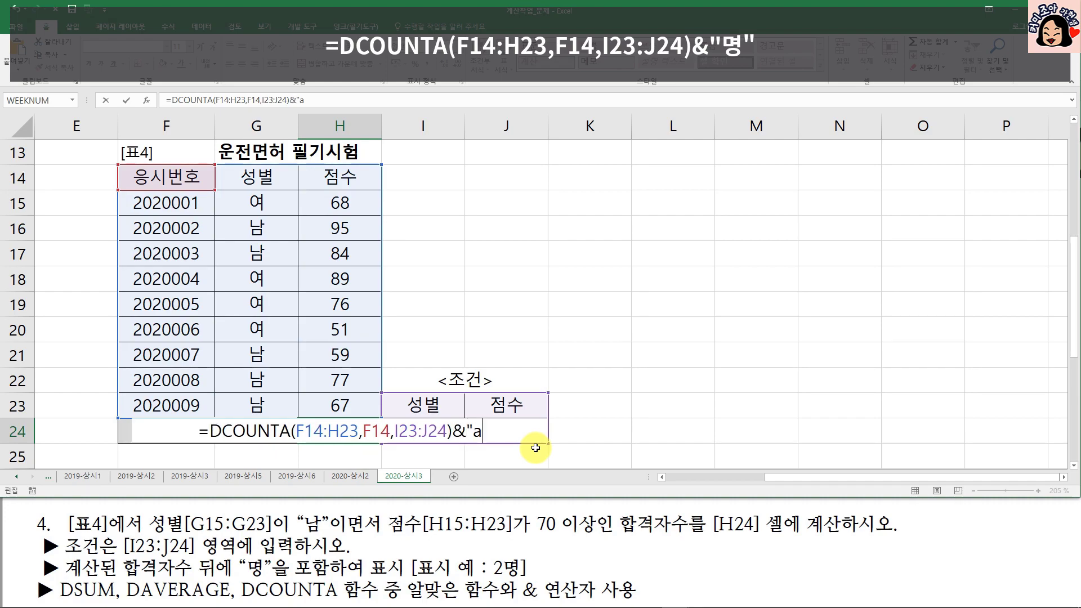
type("명\"")
key("Return")
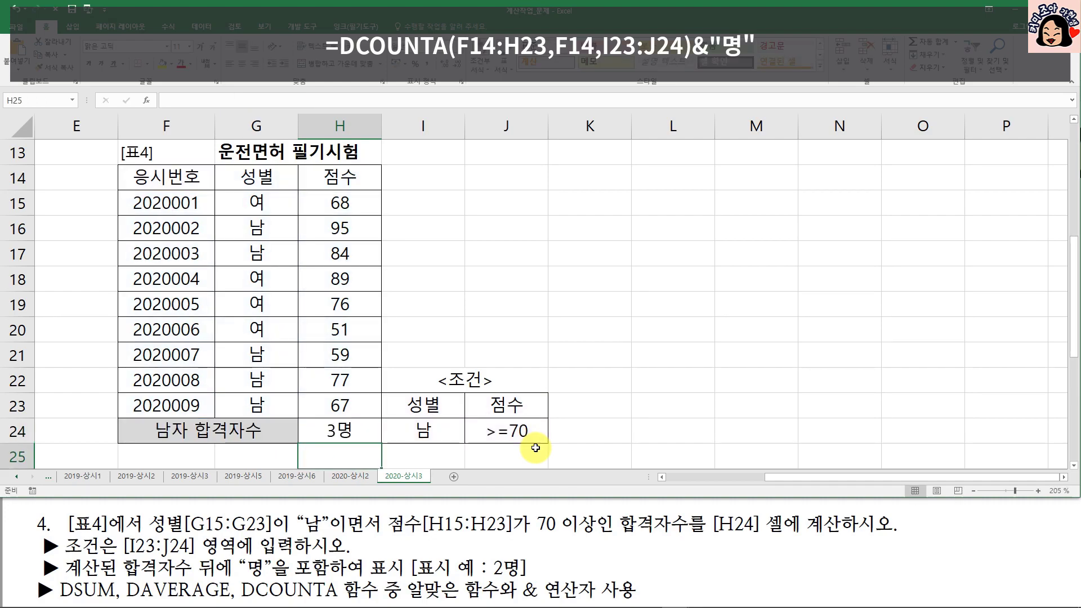
key("Up")
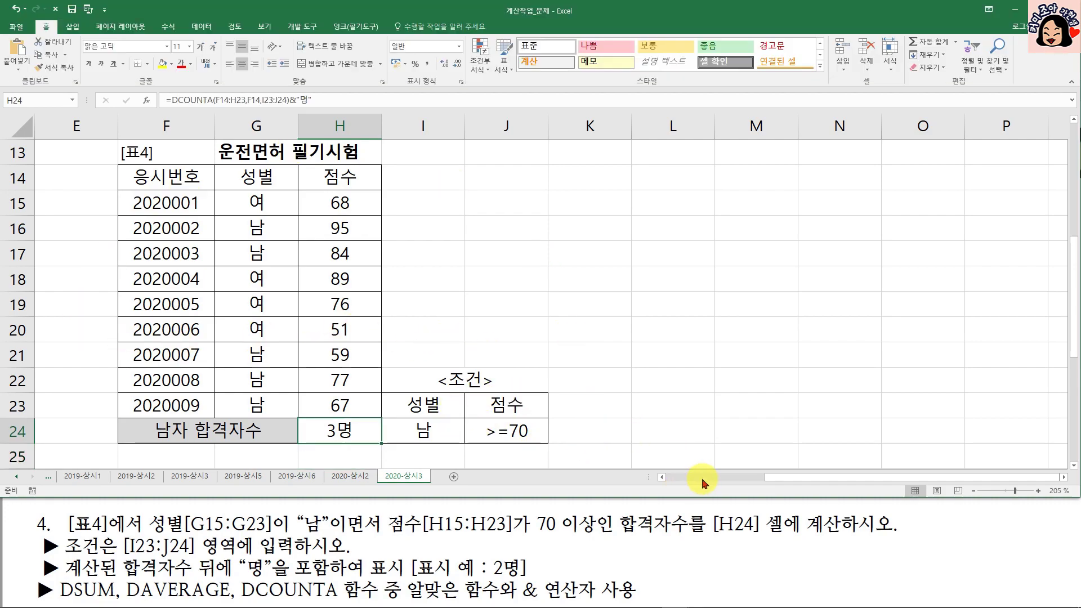
- Examine [표5] and the <학과코드표>, matching the codes in F34:F36 to the 학과 names in G34:G36 for the 학과 column
left_click_drag(799, 478, 683, 479)
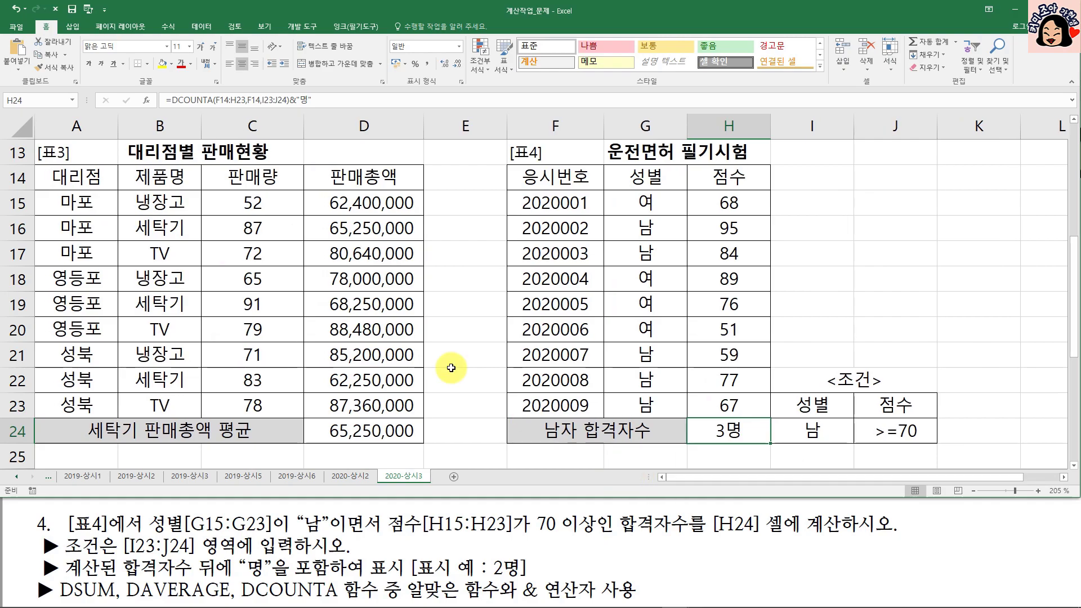
scroll(528, 409, "down", 4)
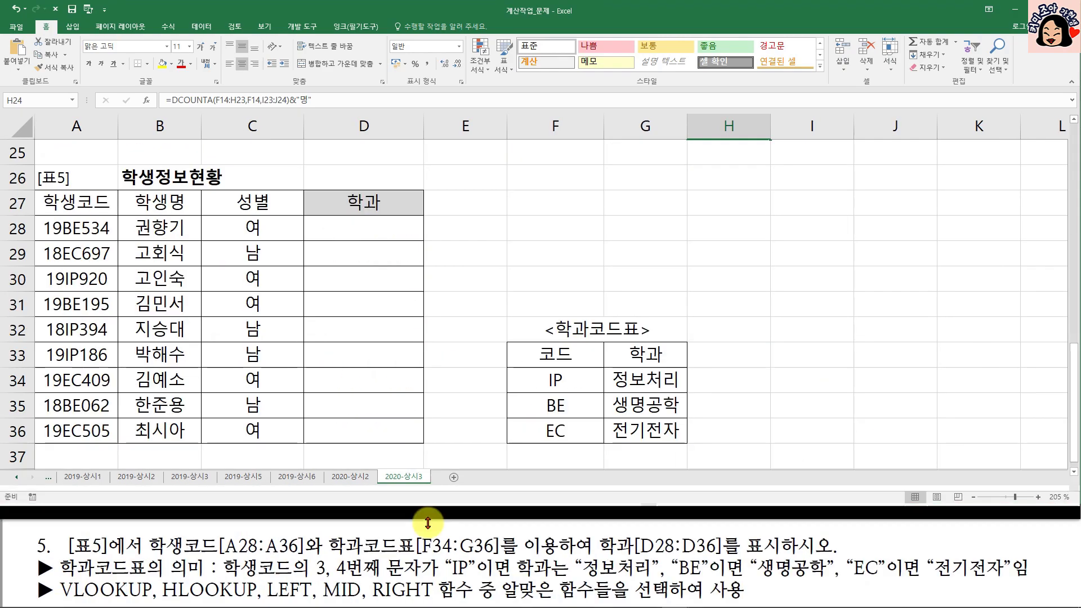
left_click(350, 234)
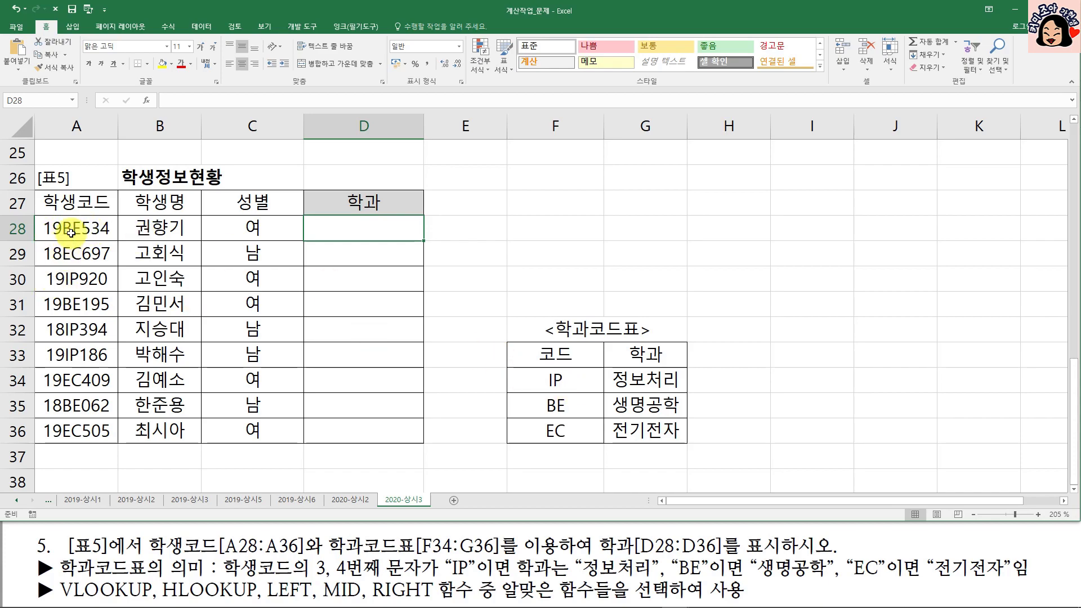
left_click_drag(560, 379, 569, 422)
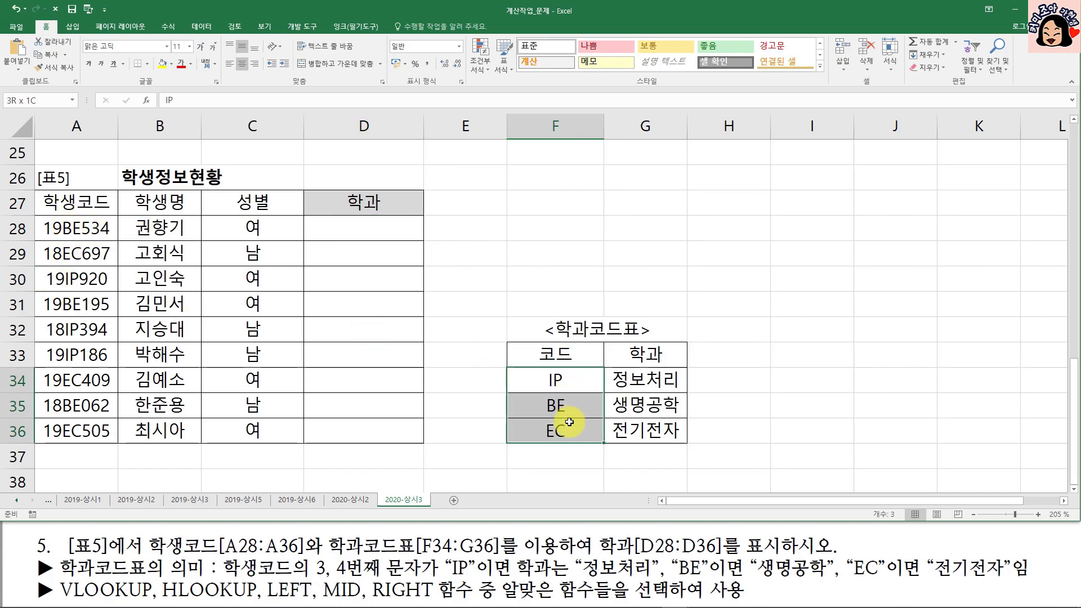
left_click_drag(644, 376, 636, 430)
left_click(377, 233)
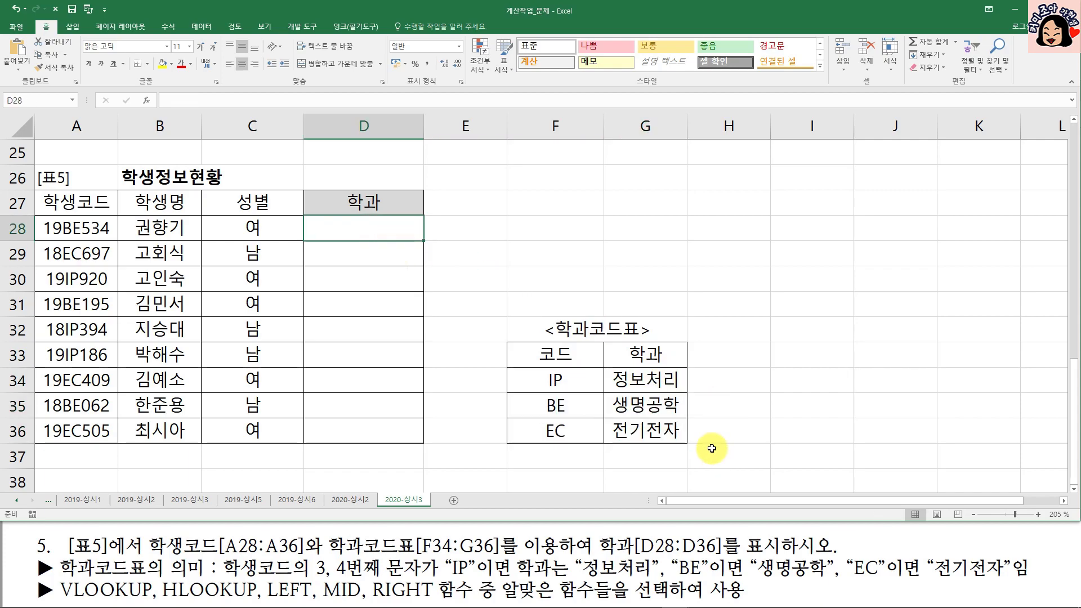
left_click_drag(591, 376, 585, 430)
left_click_drag(631, 386, 636, 431)
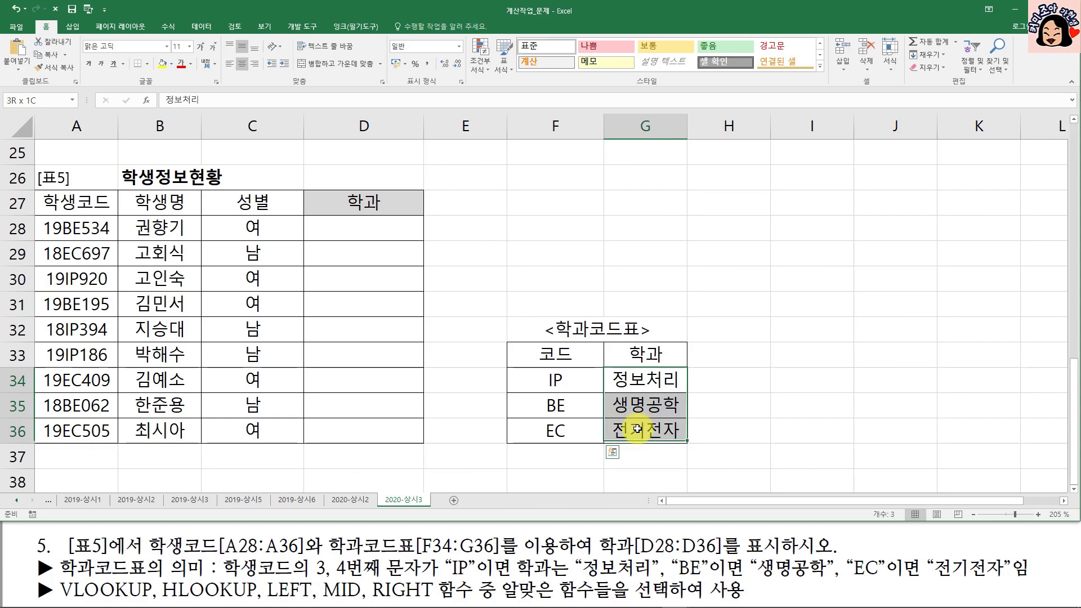
- Start a VLOOKUP formula in D28 with MID(A28,3,2) as the lookup value, extracting the 학과 code from the 학생코드
left_click(372, 228)
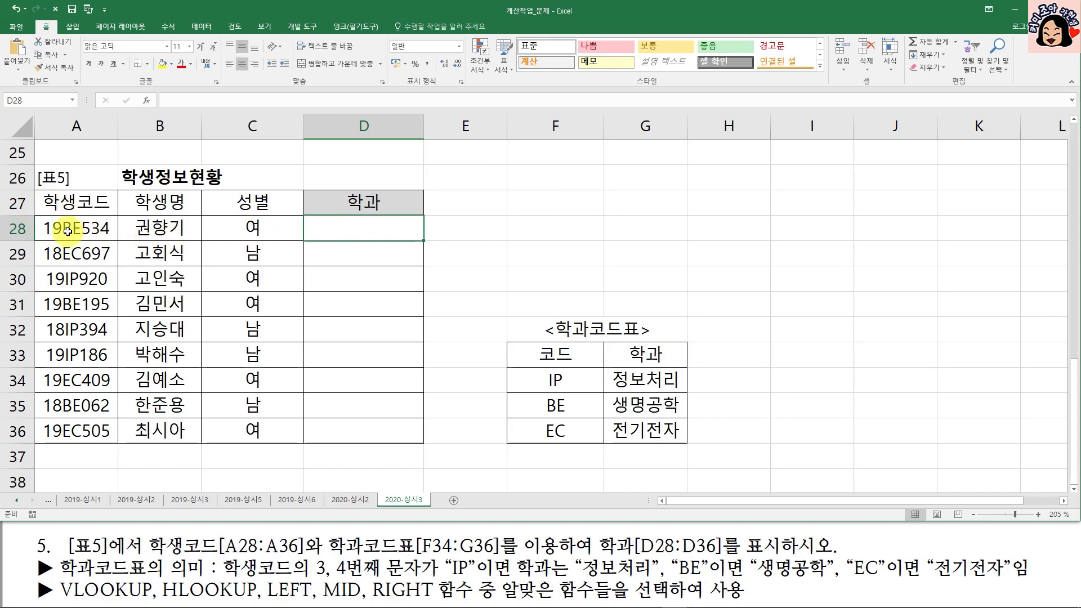
type("=")
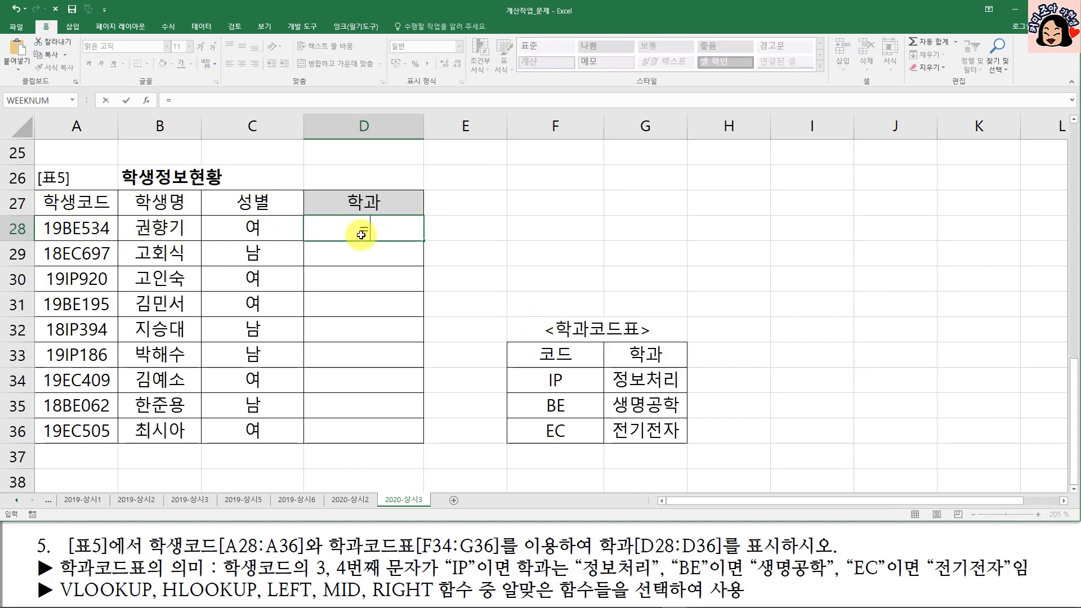
type("vl")
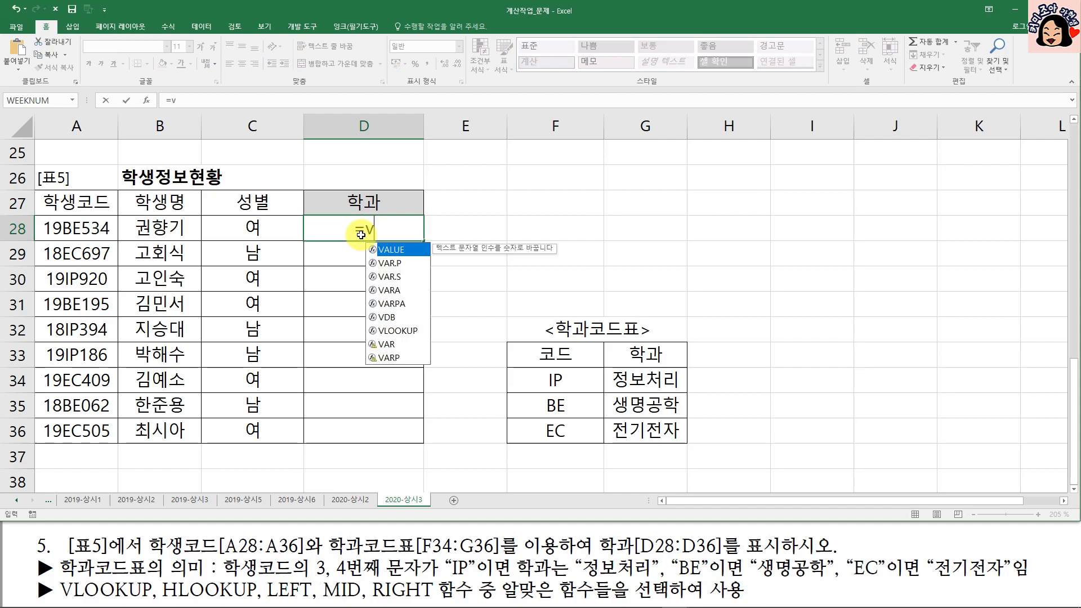
key("Tab")
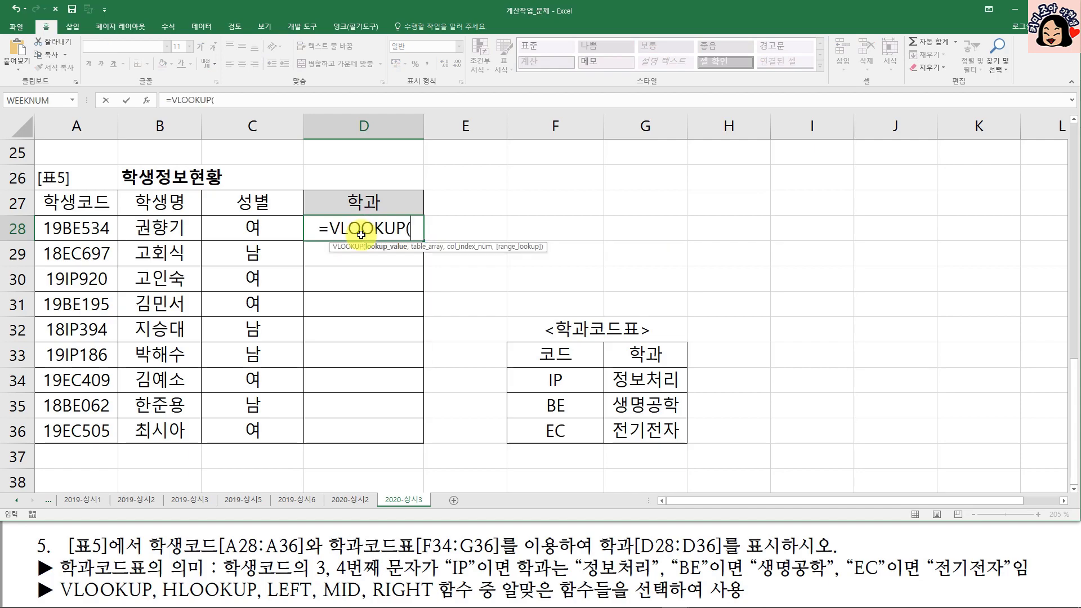
type("mi")
key("Tab")
left_click(91, 232)
type(",3,2),")
- Set the VLOOKUP table array to the absolute range $F$34:$G$36 and the column index to 2
left_click_drag(557, 380, 644, 430)
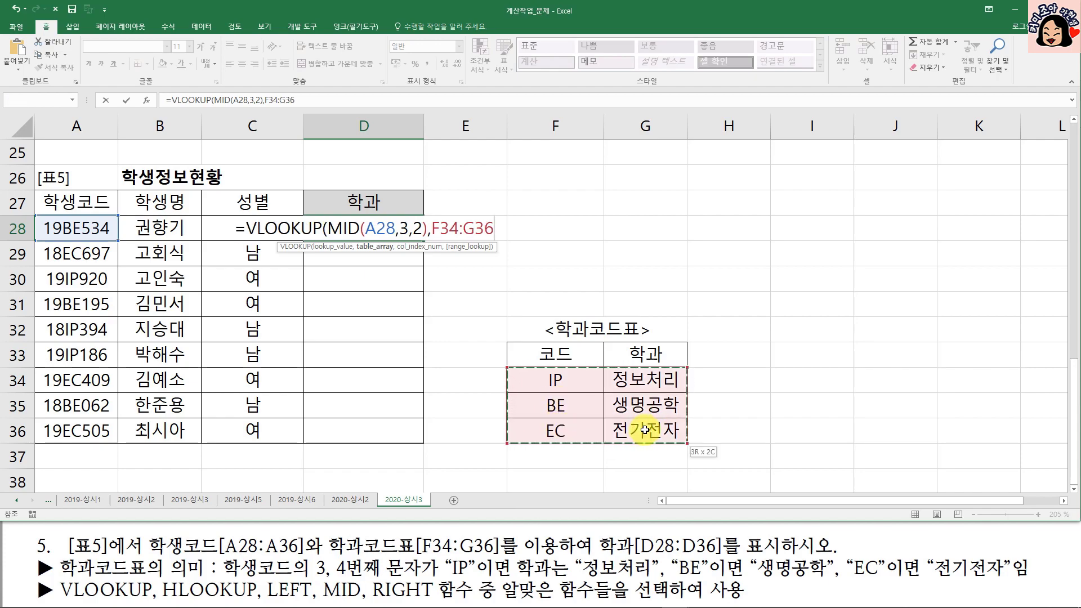
key("F4")
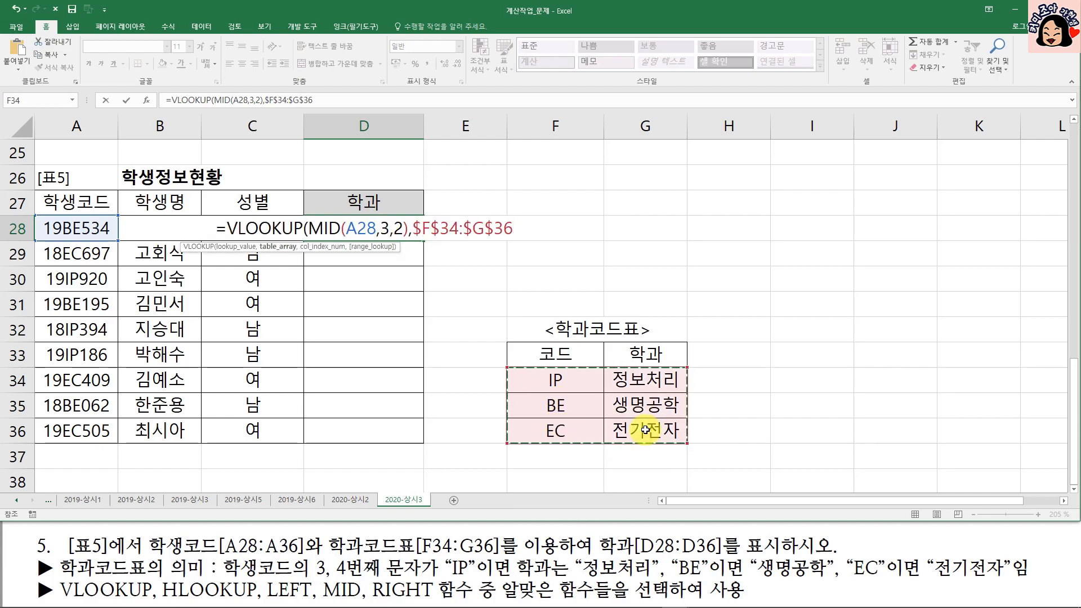
type(",")
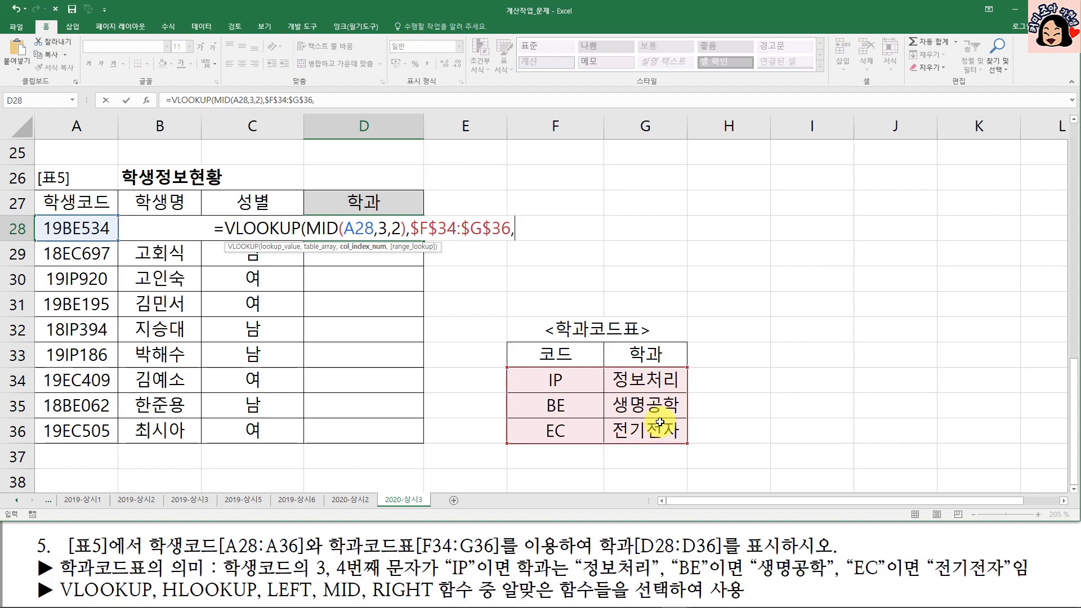
type("2")
left_click_drag(556, 372, 550, 445)
mouse_move(644, 403)
left_mouse_down()
mouse_move(652, 392)
mouse_move(697, 442)
left_mouse_up()
key("Escape")
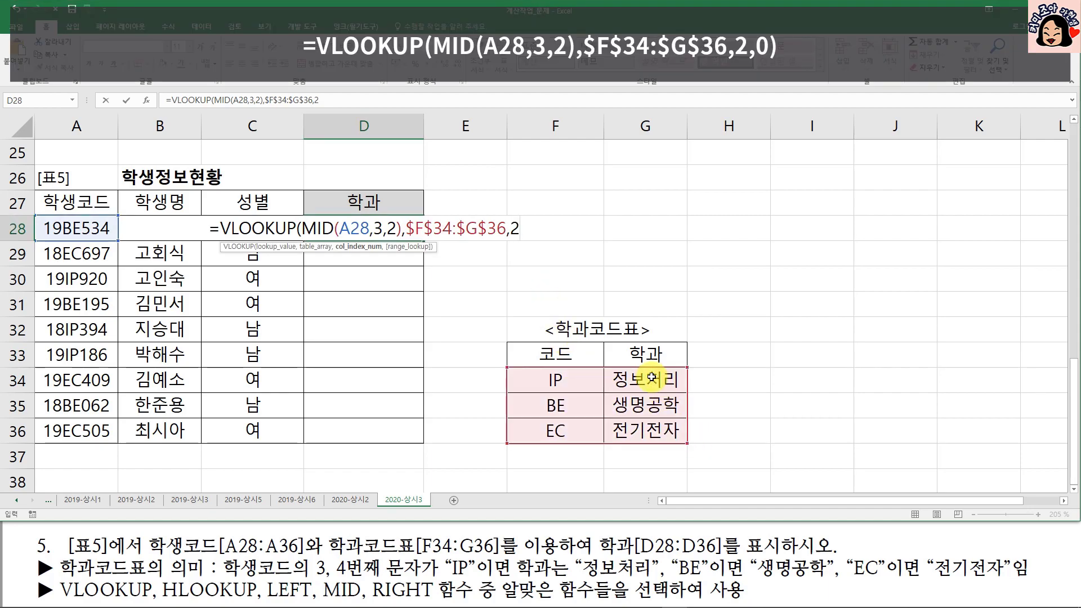
- Complete D28 with exact match as =VLOOKUP(MID(A28,3,2),$F$34:$G$36,2,0) and fill the formula down through D36
type(",0)")
key("Return")
key("Up")
double_click(421, 242)
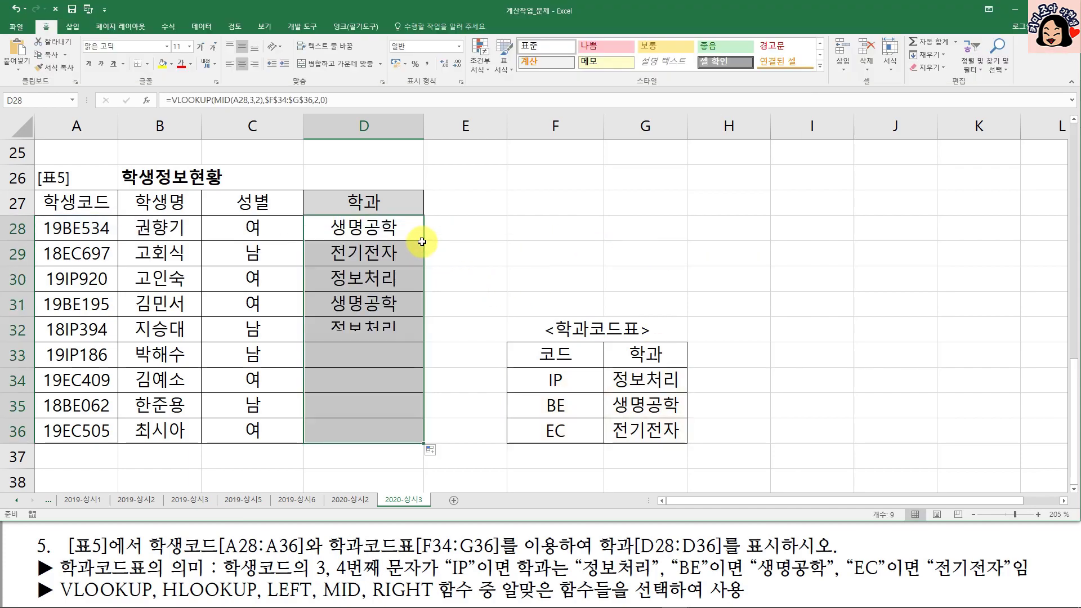
left_click(398, 229)
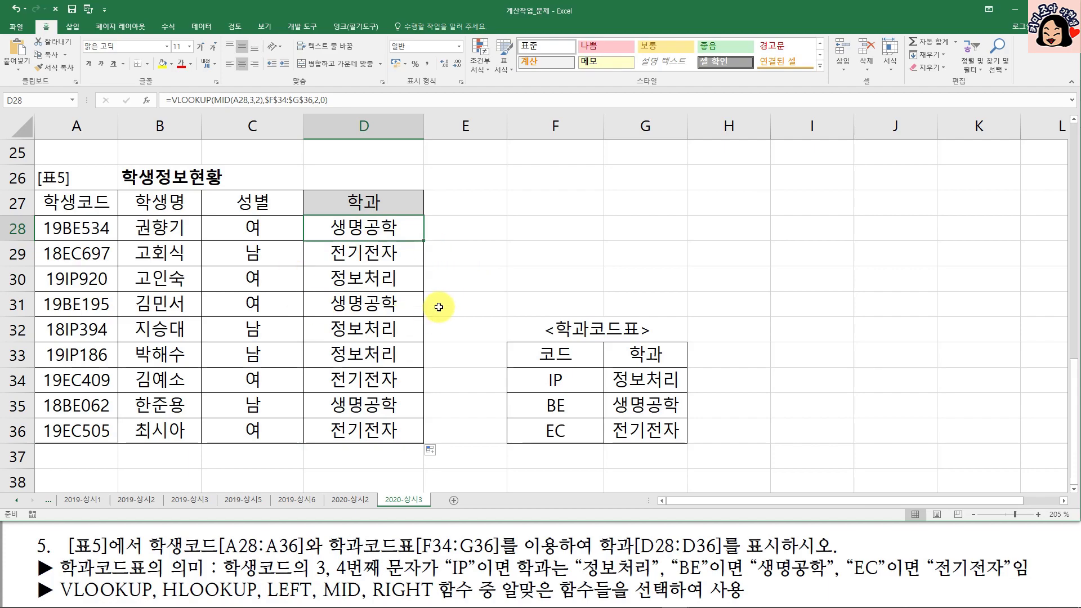